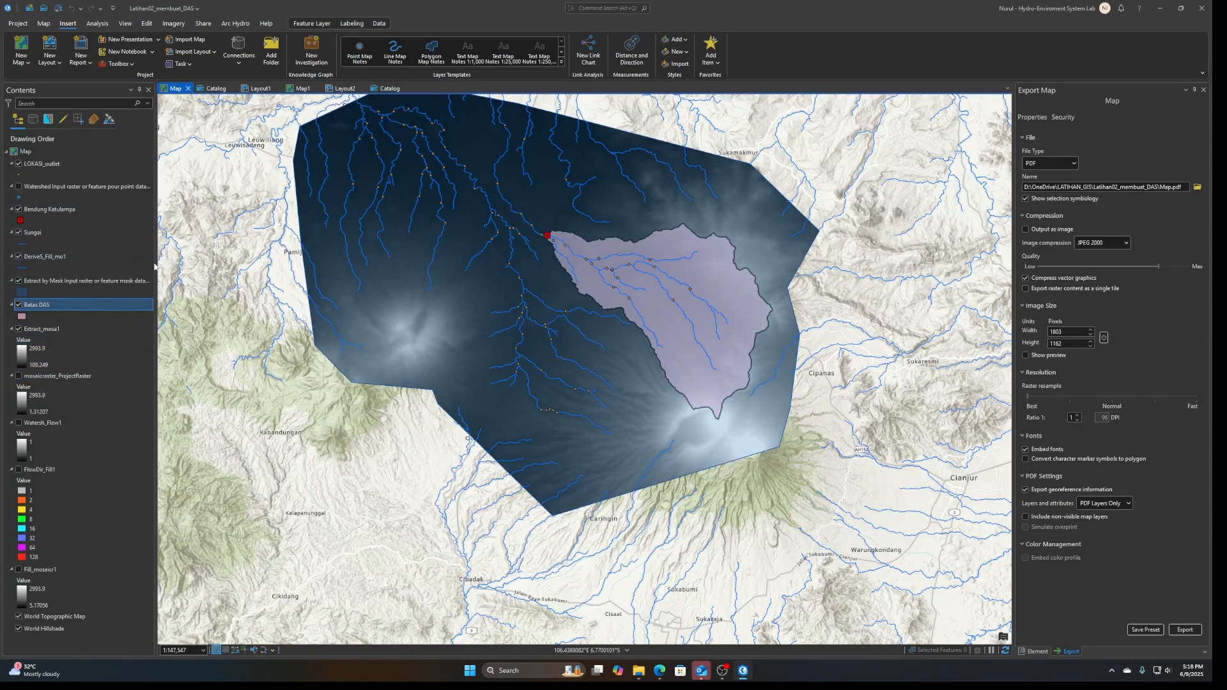
Create a new map and copy the Batas DAS layer from the original map into it
click(26, 66)
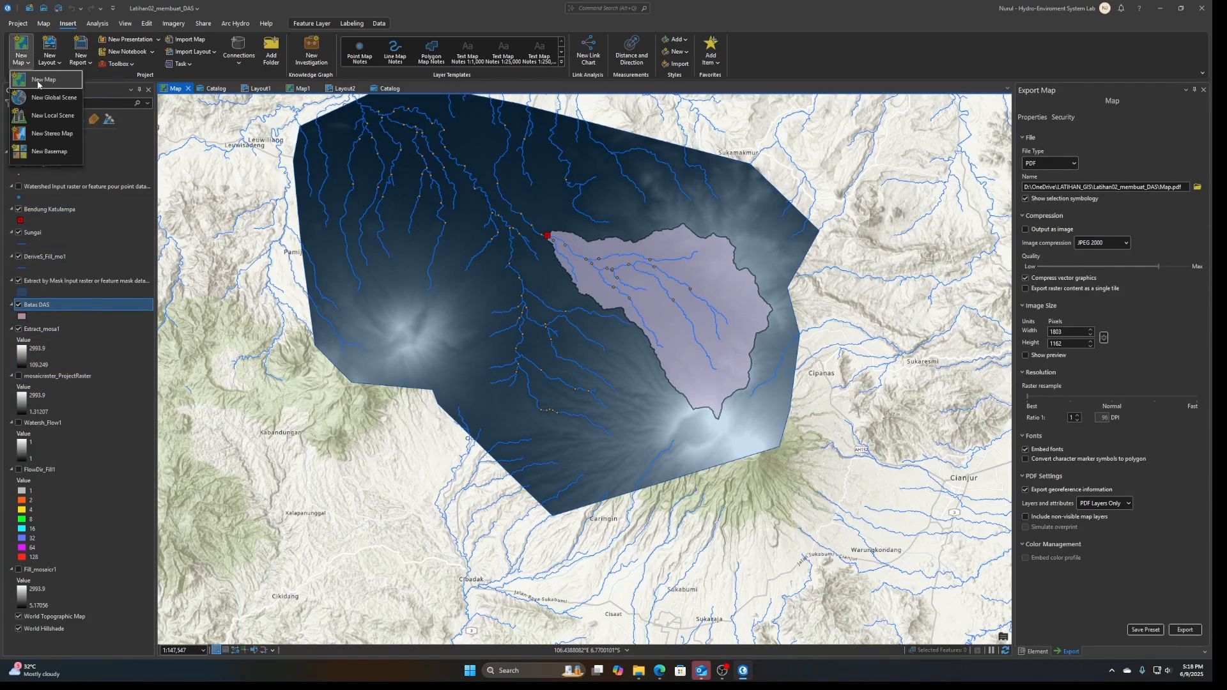
click(39, 79)
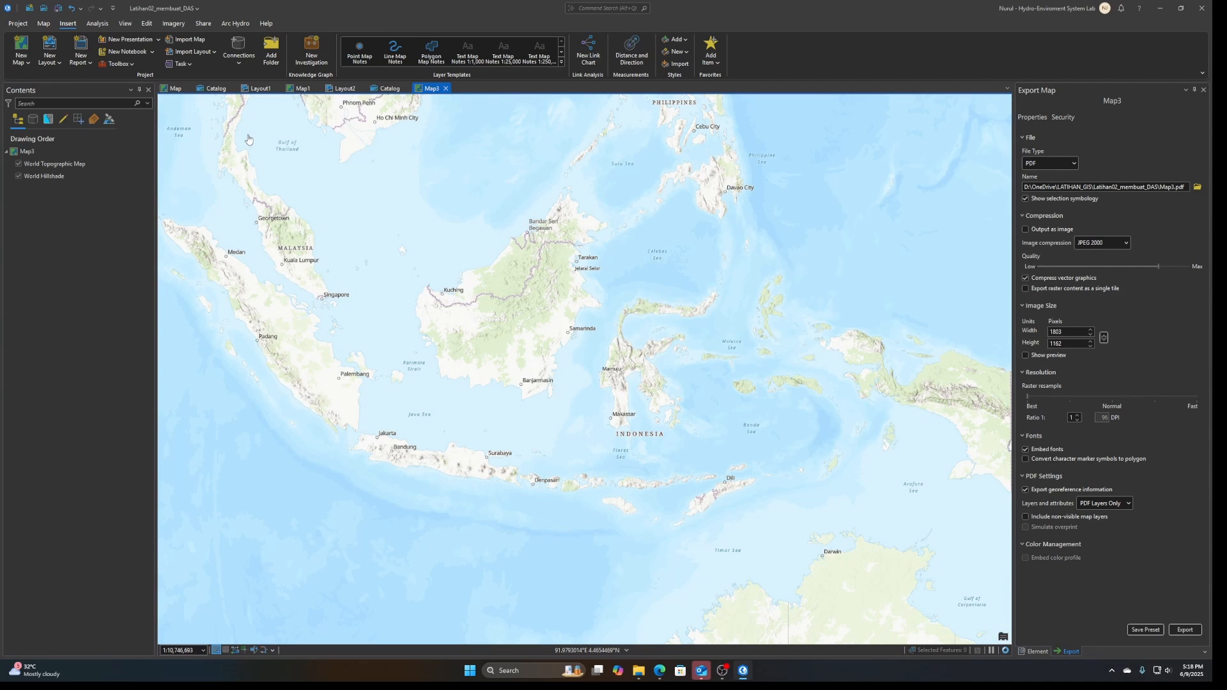
click(174, 88)
right_click(33, 307)
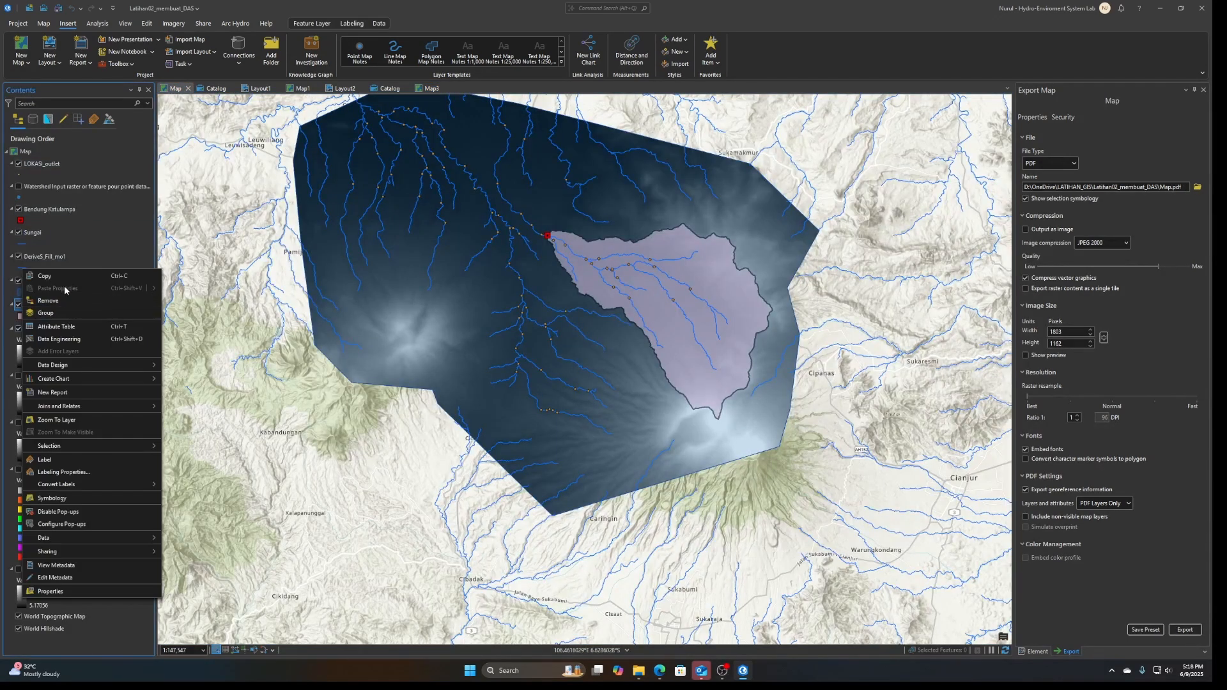
click(65, 277)
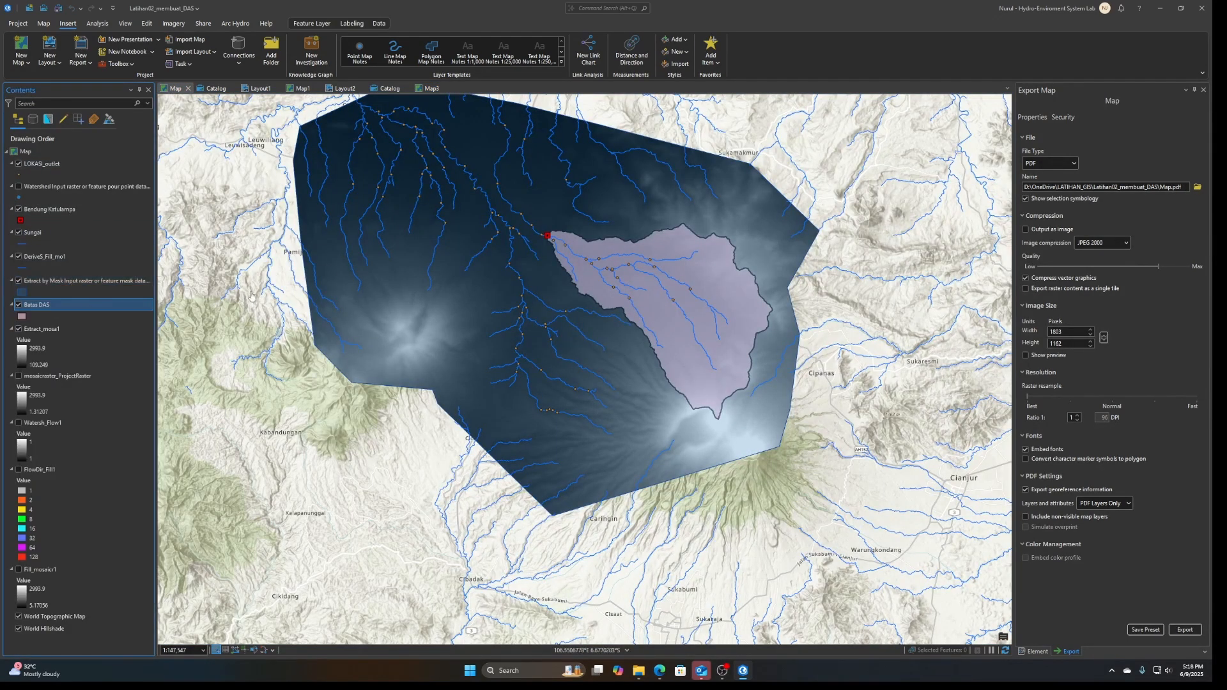
click(428, 88)
right_click(28, 152)
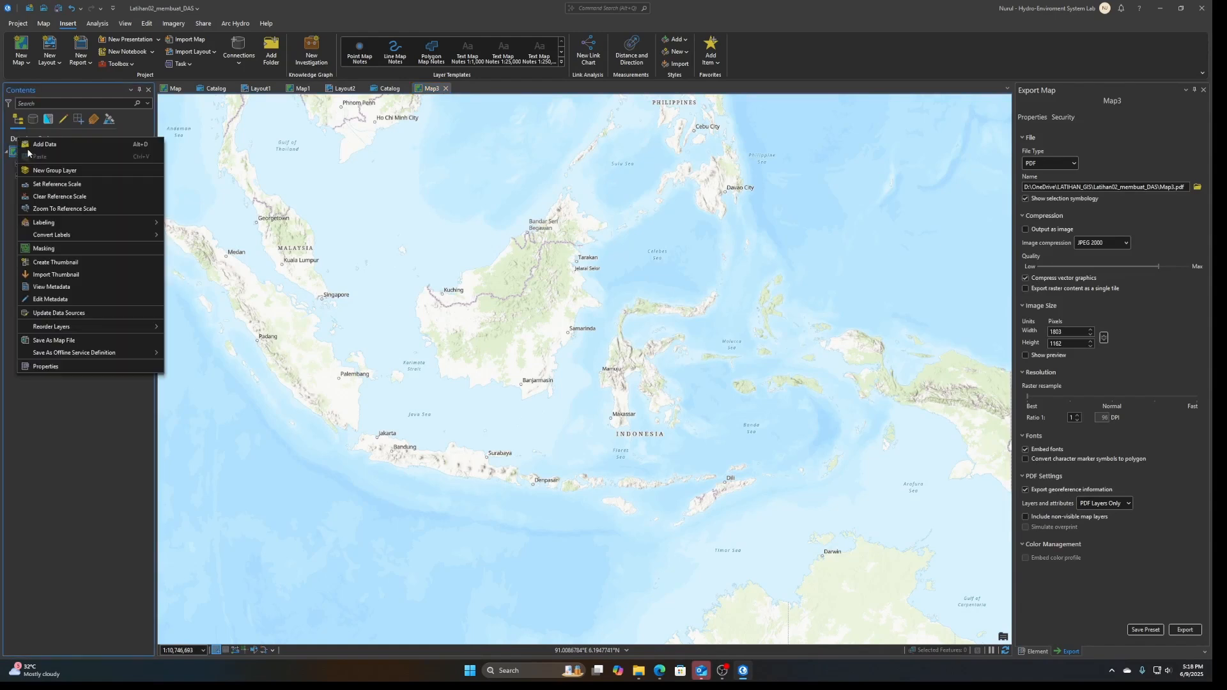
click(51, 156)
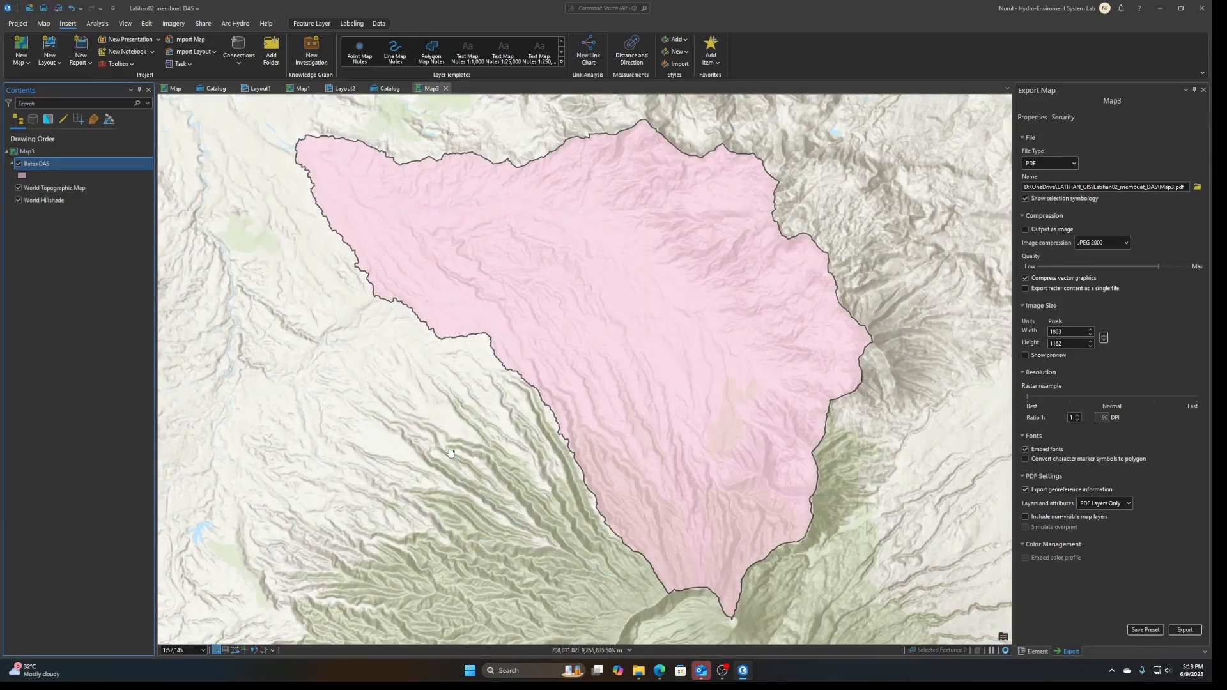
scroll(499, 405, down, 3)
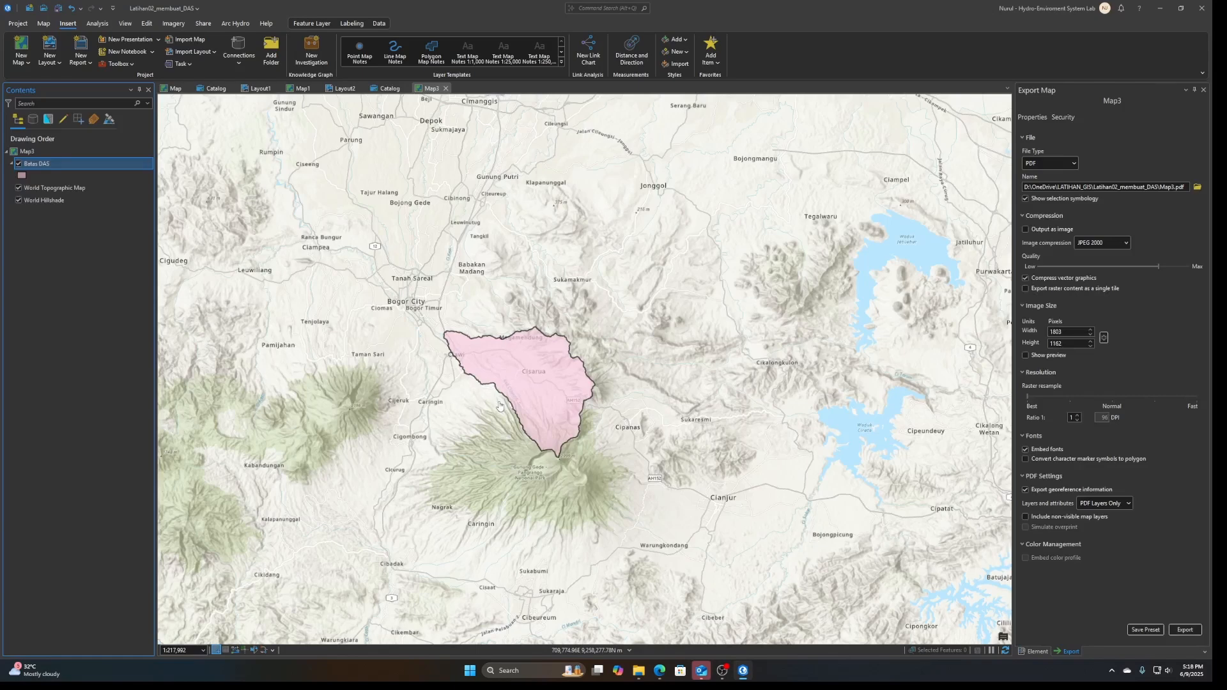
Switch to USGS EarthExplorer in the browser and clear all coordinates of the existing search polygon
click(660, 670)
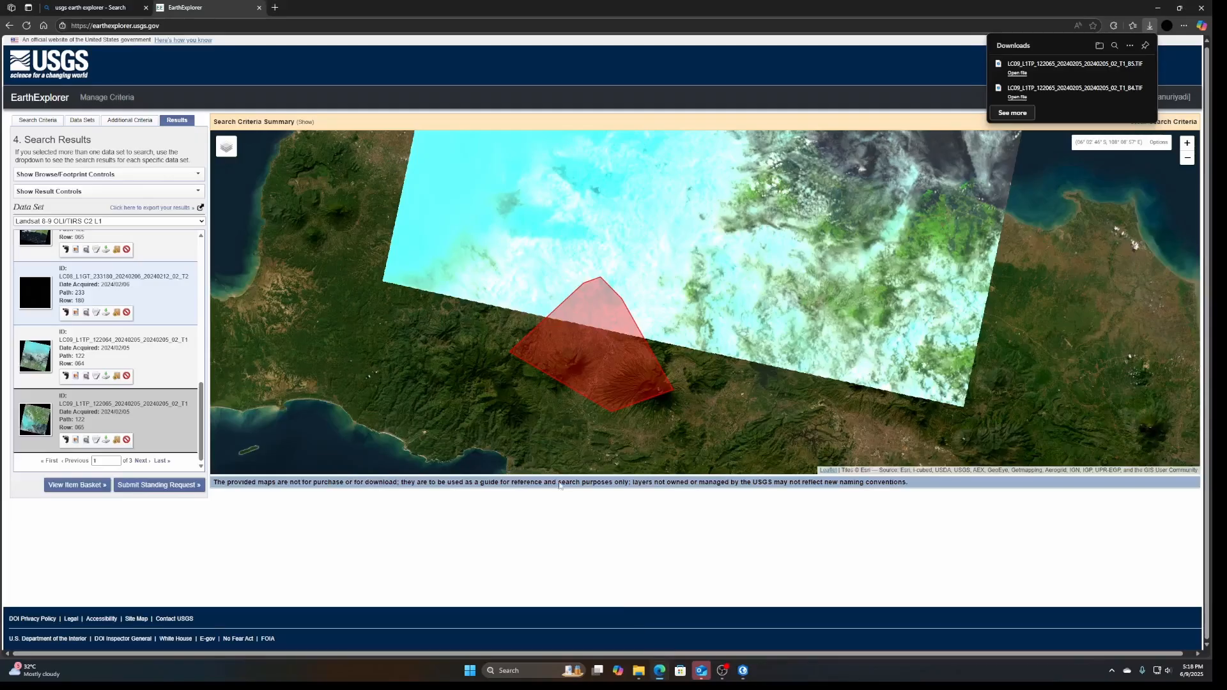
scroll(337, 309, down, 1)
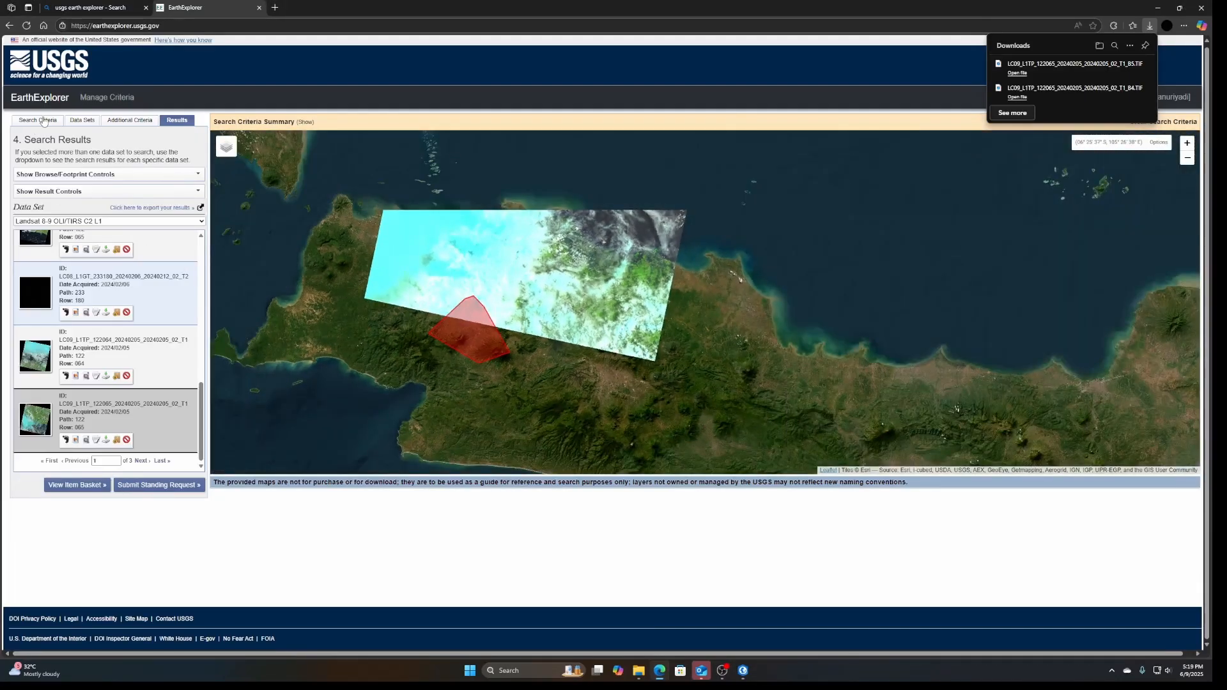
click(39, 120)
click(192, 402)
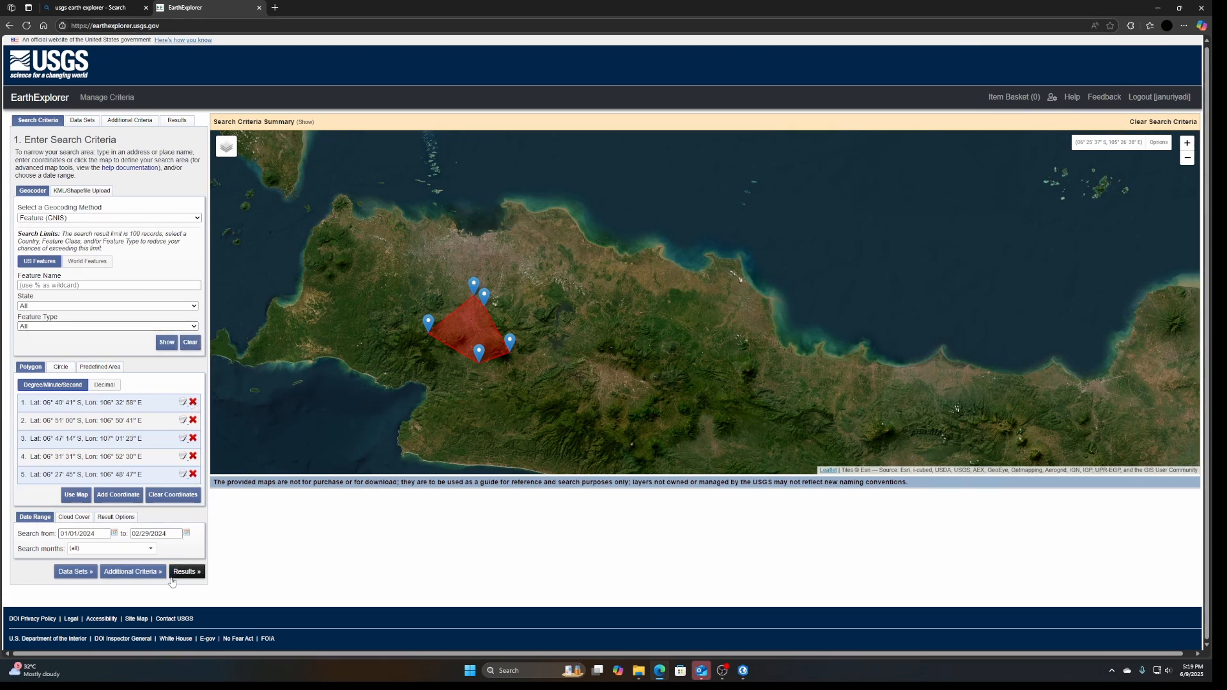
click(174, 496)
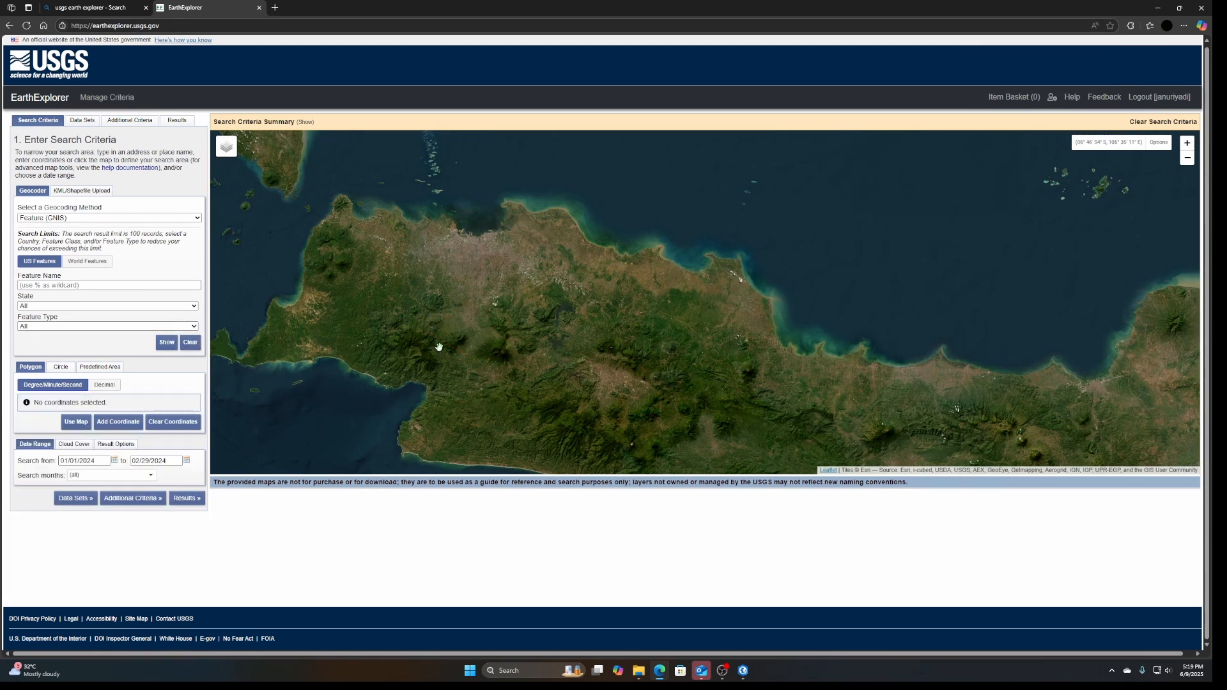
Draw a six-point search polygon around the watershed, spanning about 6°35'–6°49' S and 106°41'–107°00' E
scroll(511, 313, up, 1)
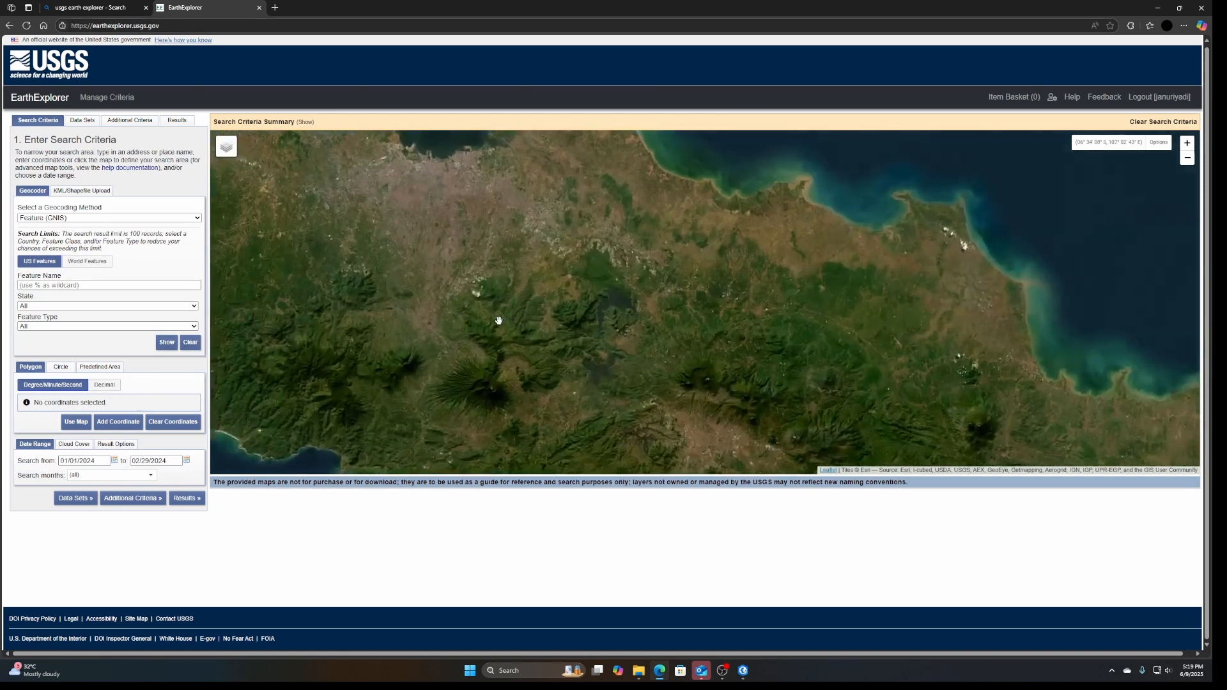
drag(434, 356, 490, 352)
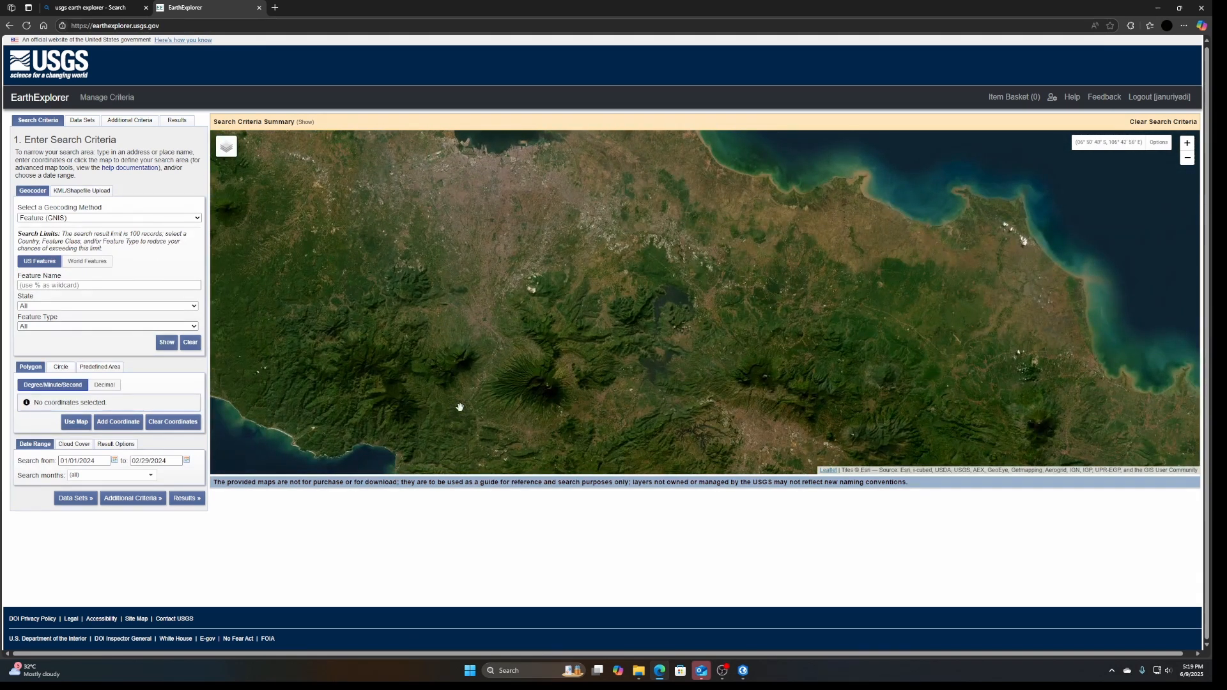
click(506, 311)
click(447, 333)
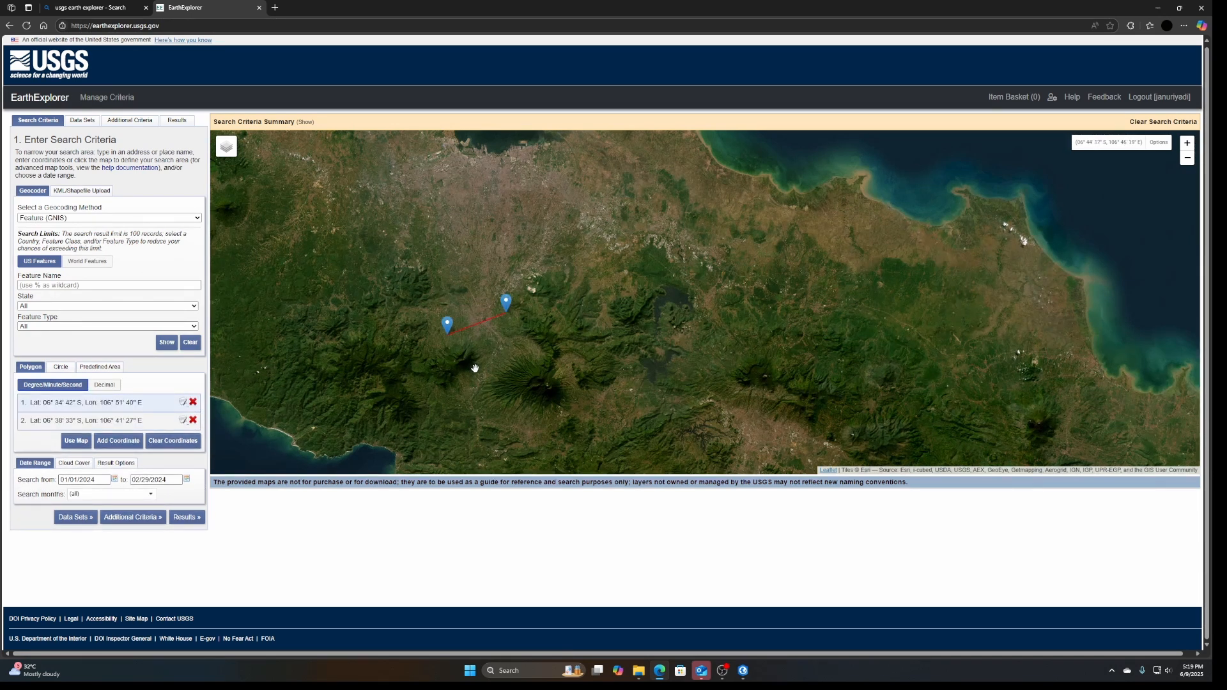
click(484, 382)
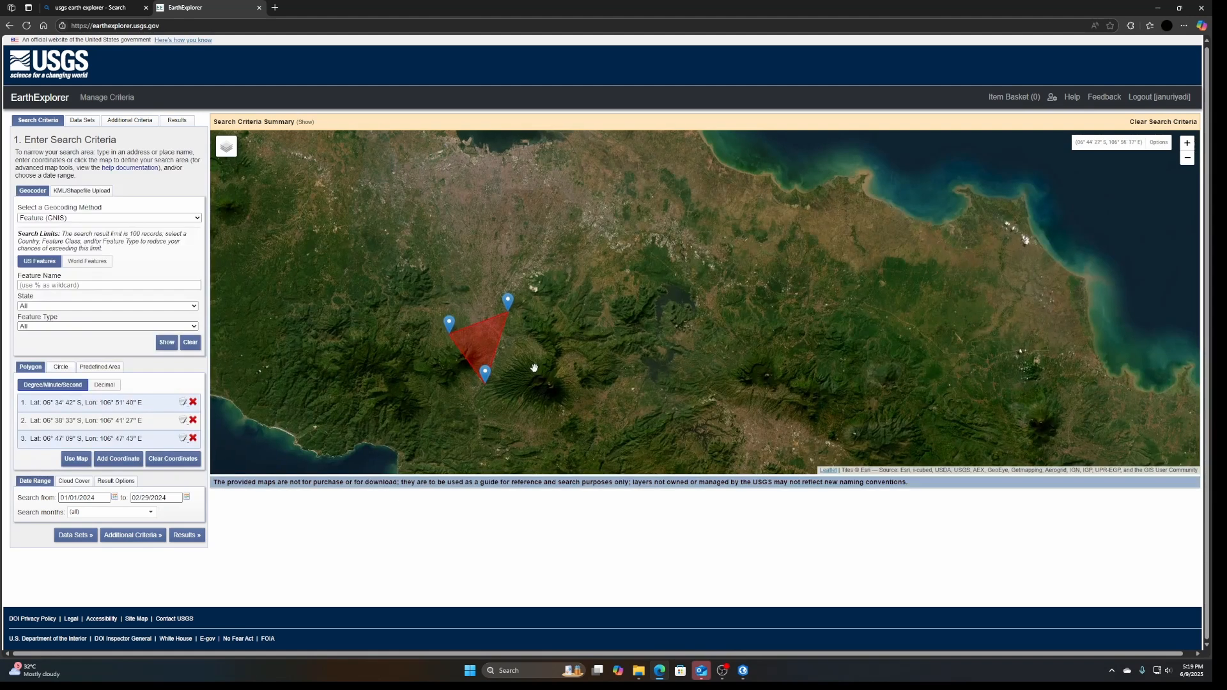
click(542, 395)
click(559, 345)
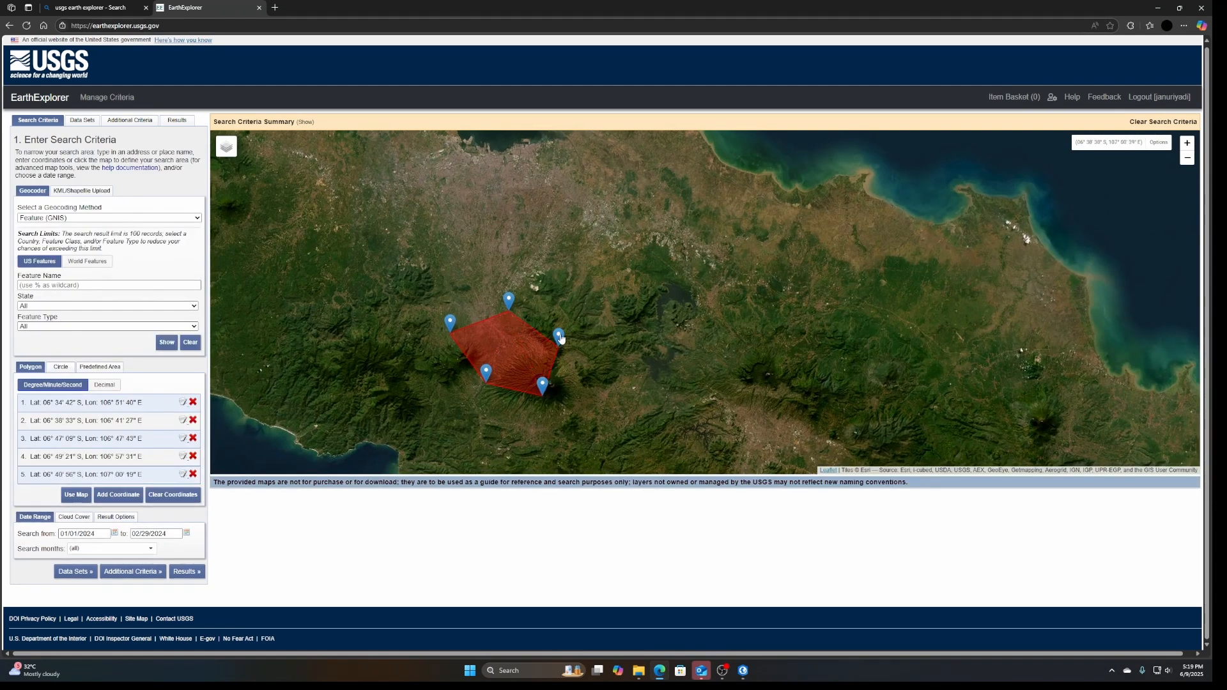
click(542, 322)
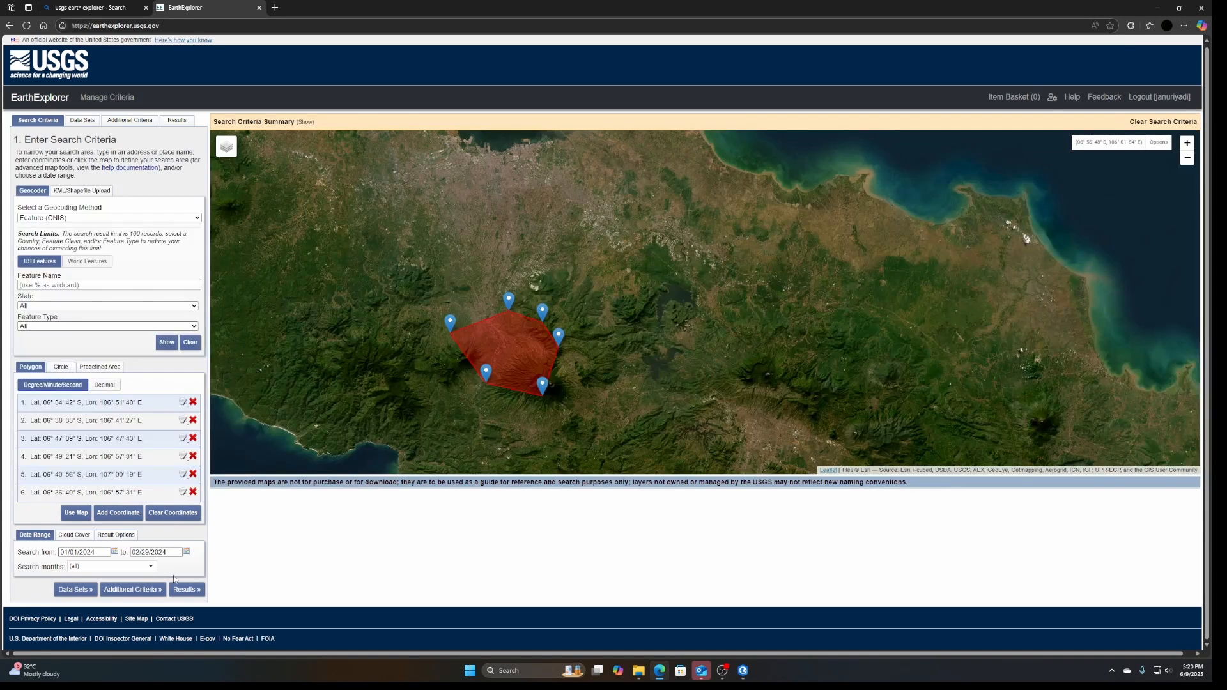
Choose the Landsat 8-9 OLI/TIRS C2 L1 data set under Landsat Collection 2 Level-1 and run the search
click(82, 120)
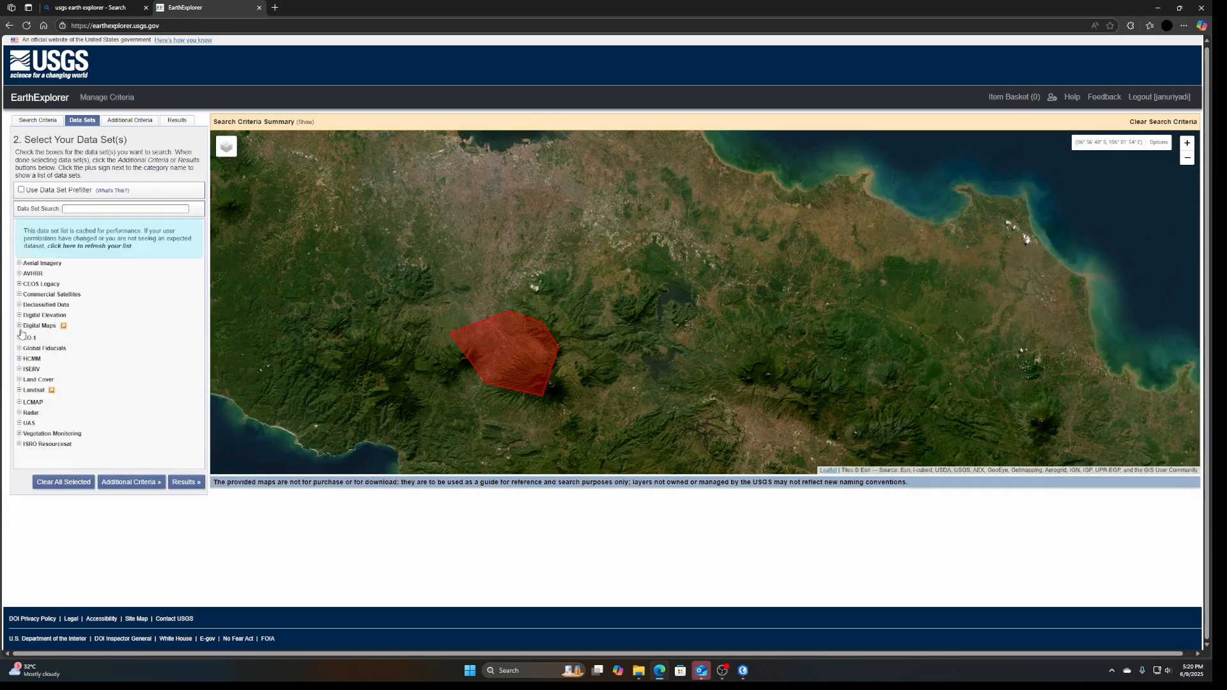
click(19, 390)
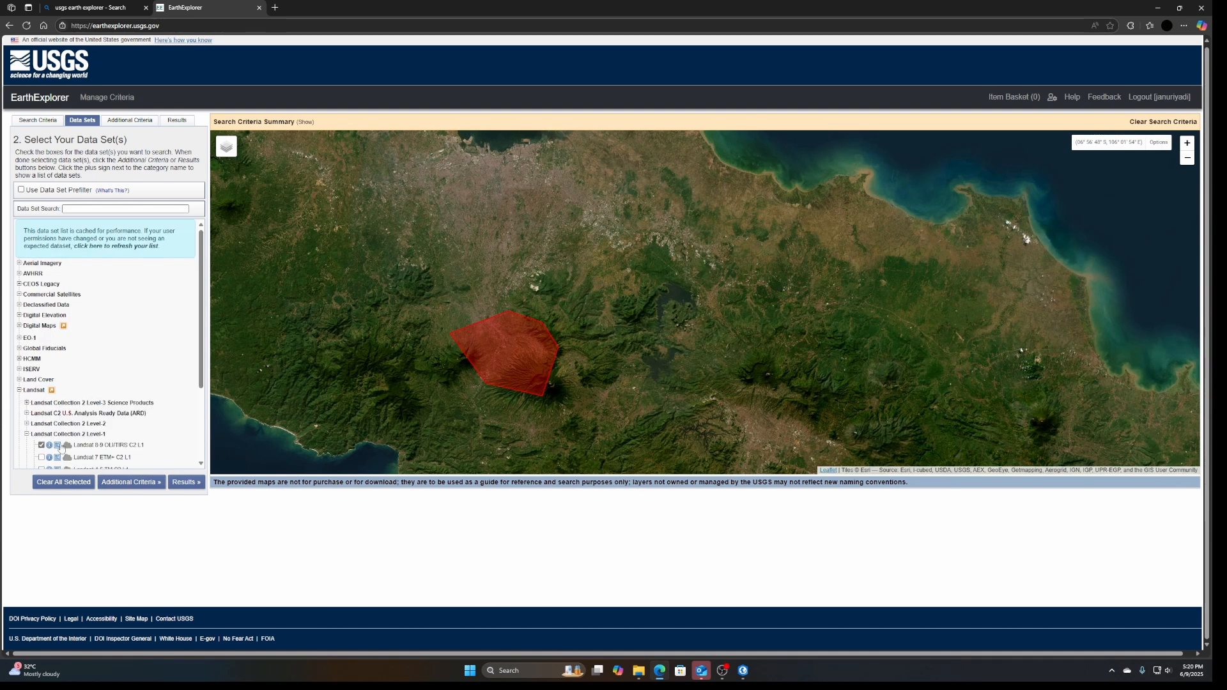
click(51, 435)
scroll(41, 383, down, 2)
click(41, 335)
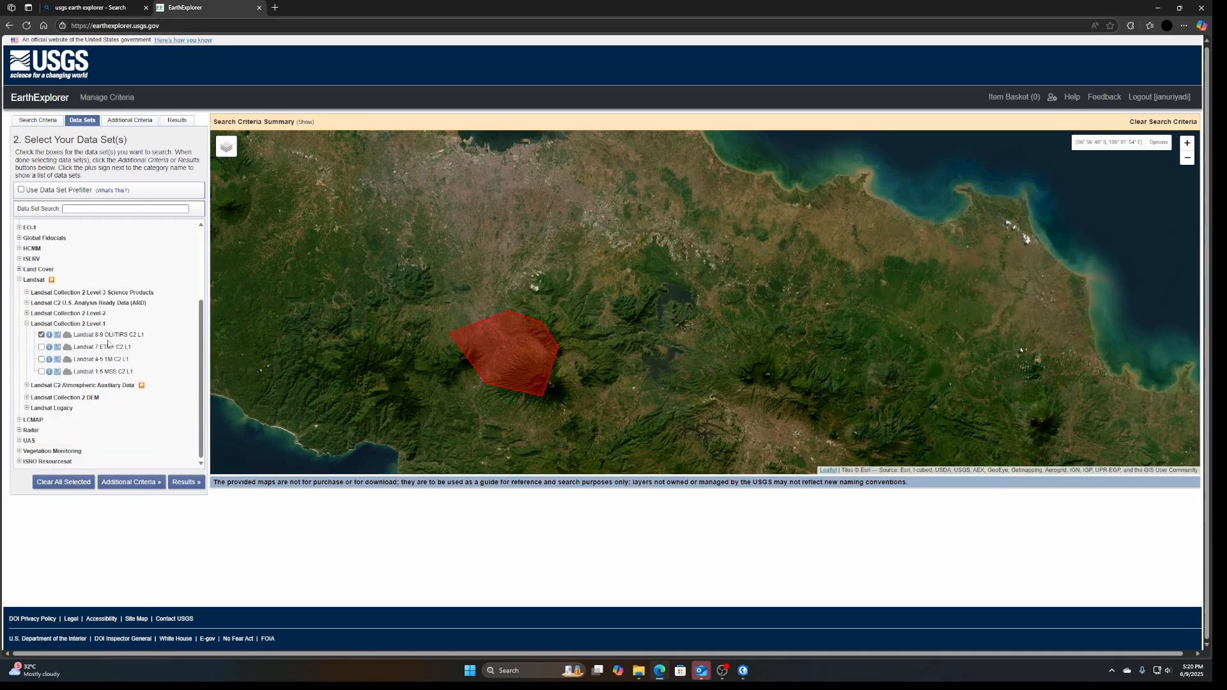
click(181, 483)
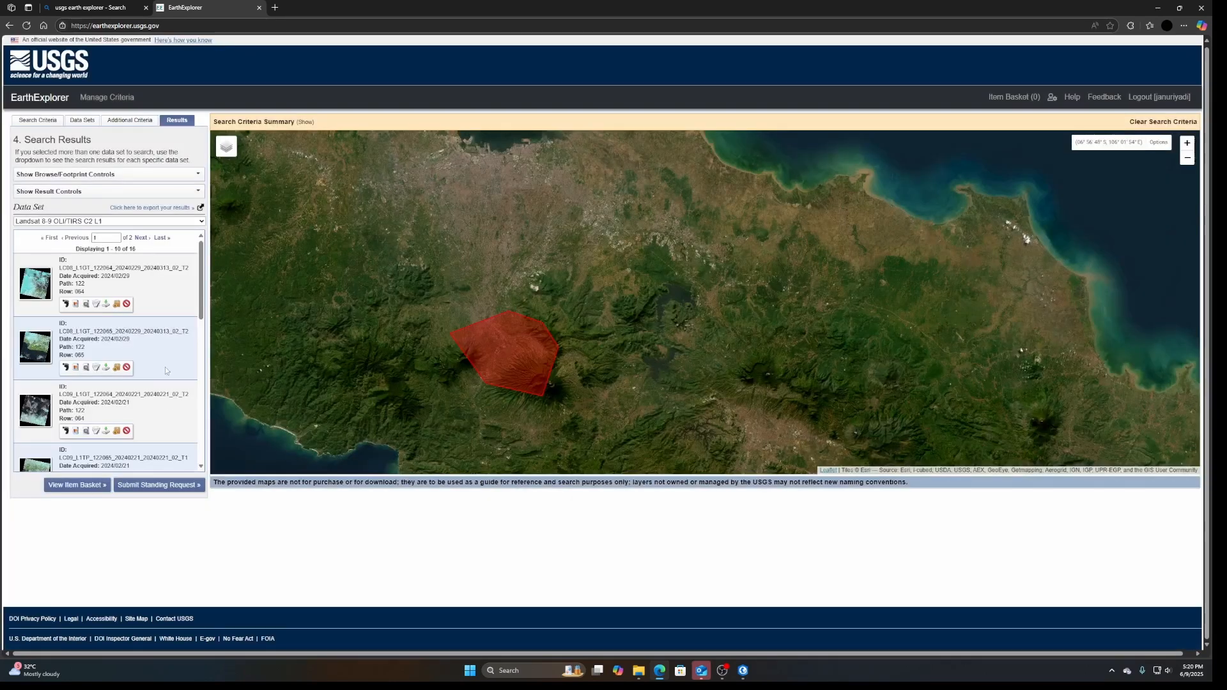
Overlay the Landsat scene acquired 2024/02/05, path 122, row 065, and examine cloud cover over the search polygon
scroll(165, 367, down, 8)
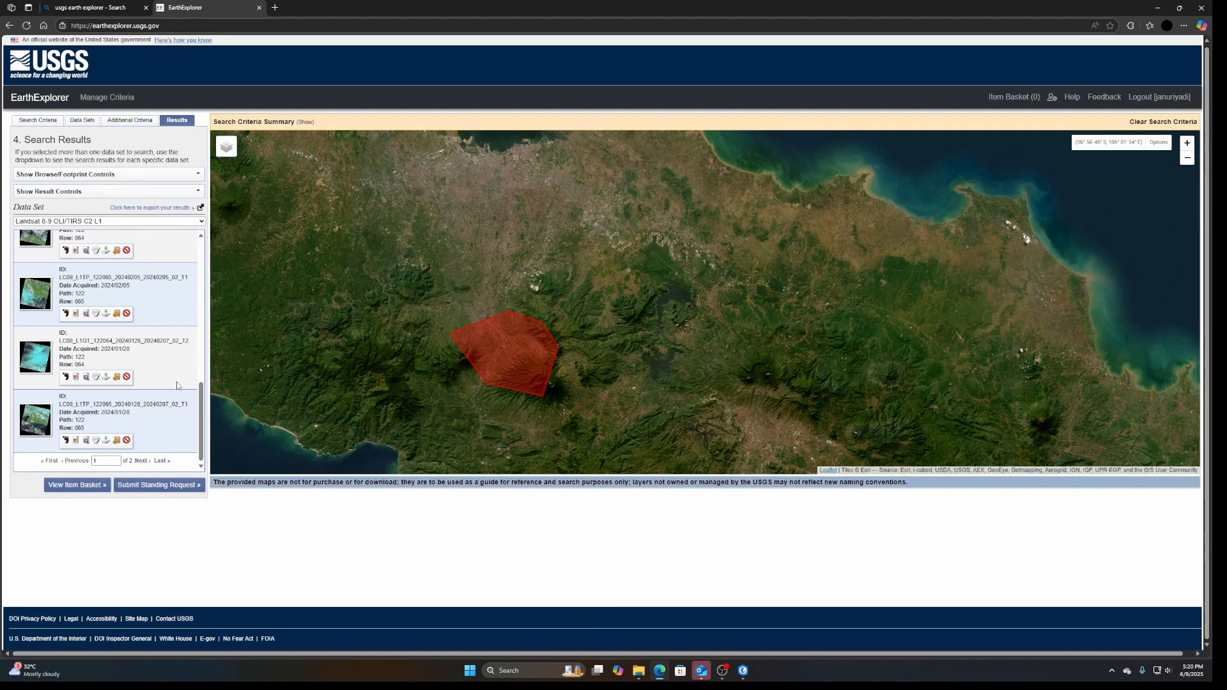
scroll(177, 385, up, 2)
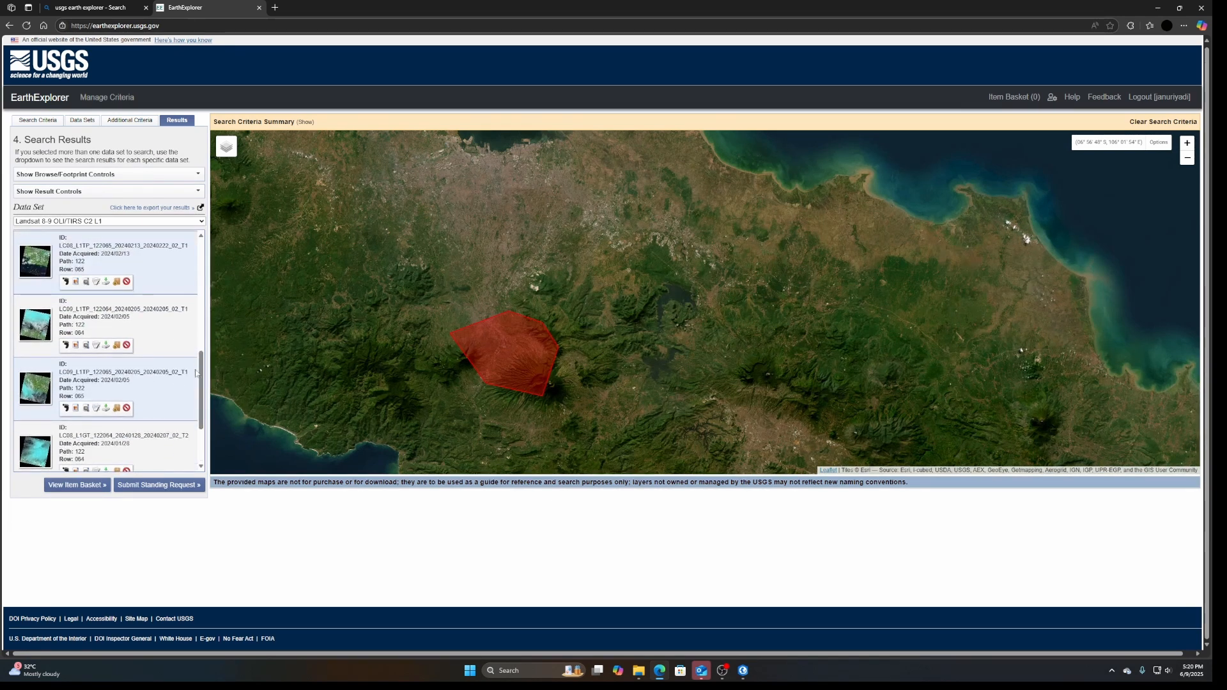
click(76, 408)
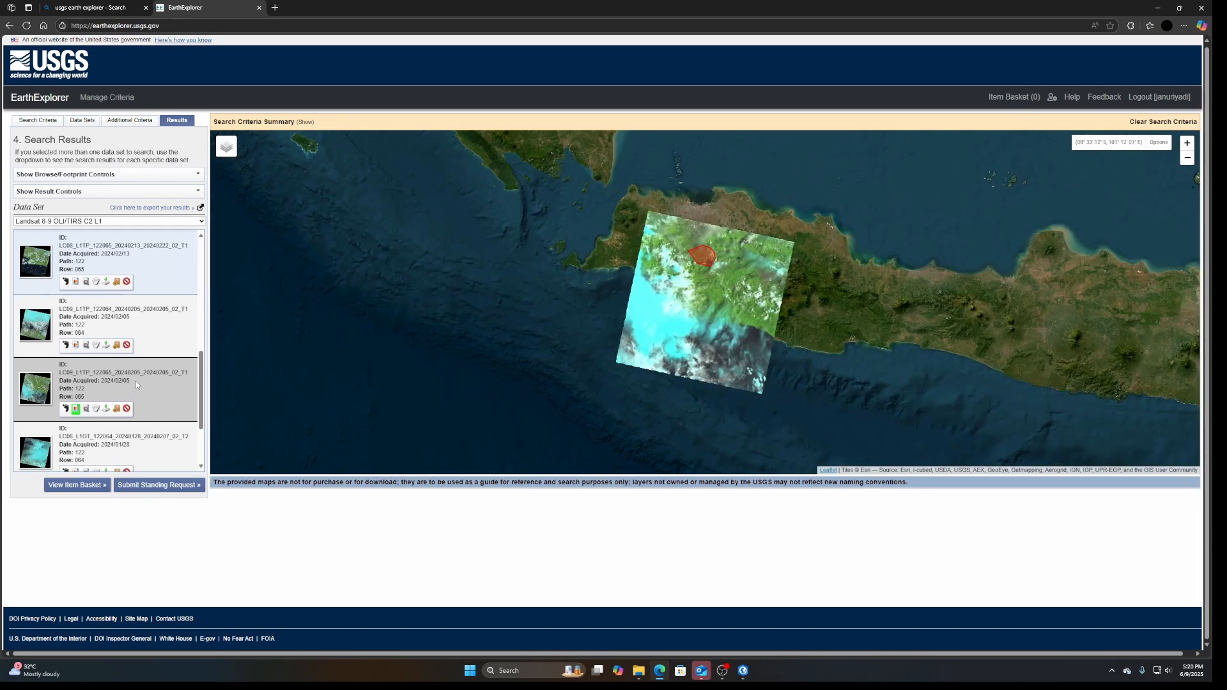
scroll(722, 261, up, 3)
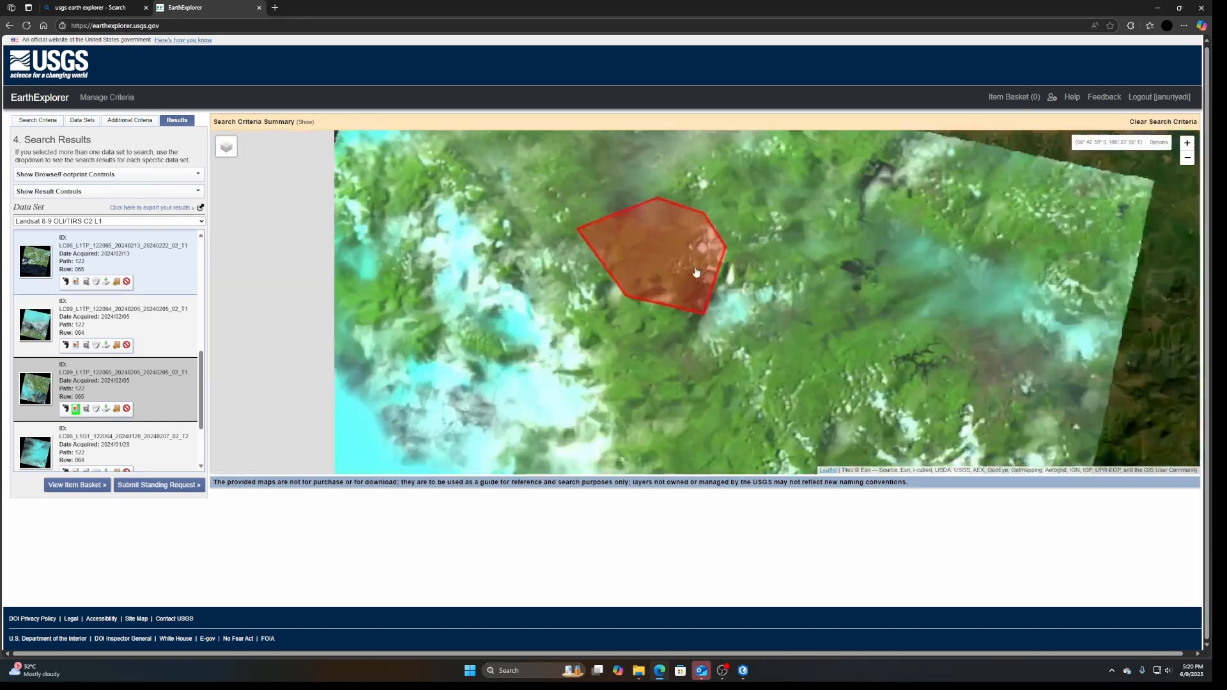
scroll(695, 272, up, 2)
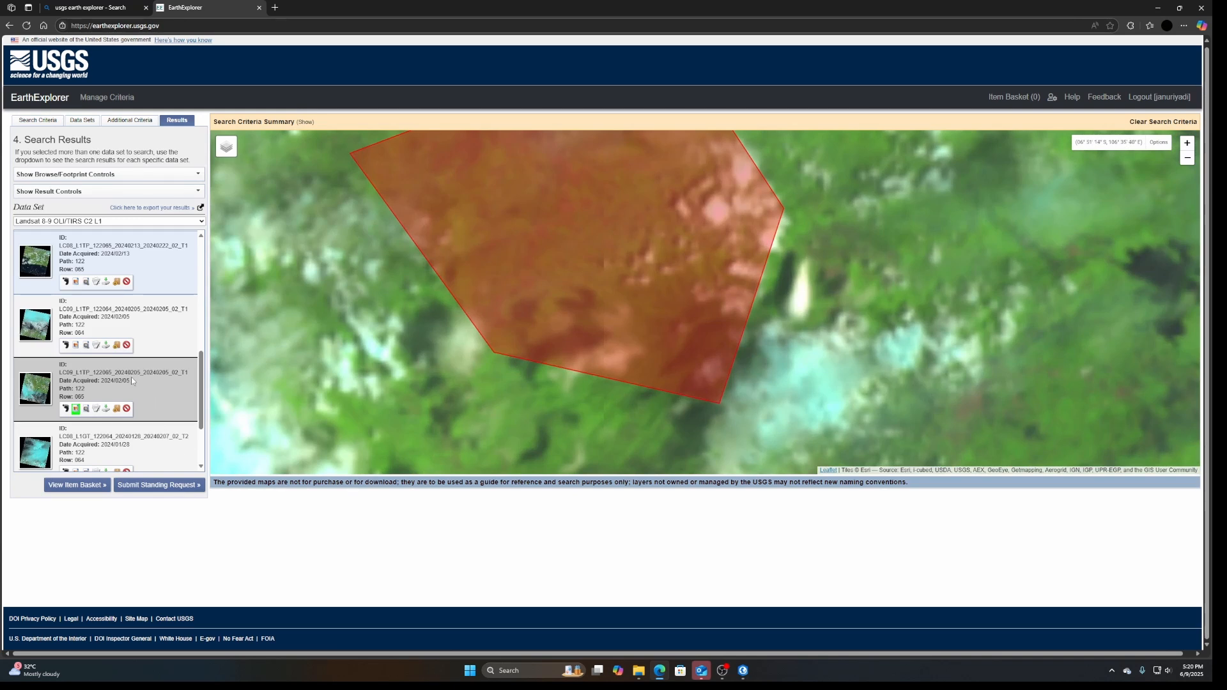
scroll(655, 321, down, 2)
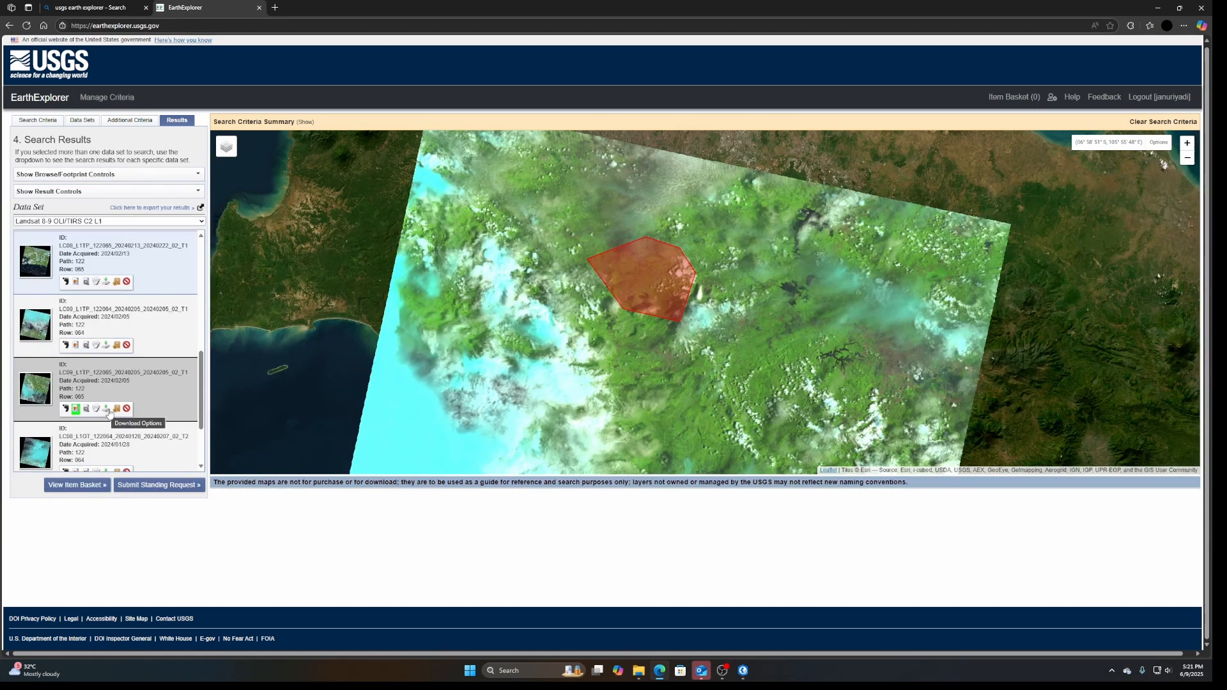
Download only the B4.TIF and B5.TIF files of the 2024/02/05 path 122, row 065 scene, then close the file selection
click(106, 409)
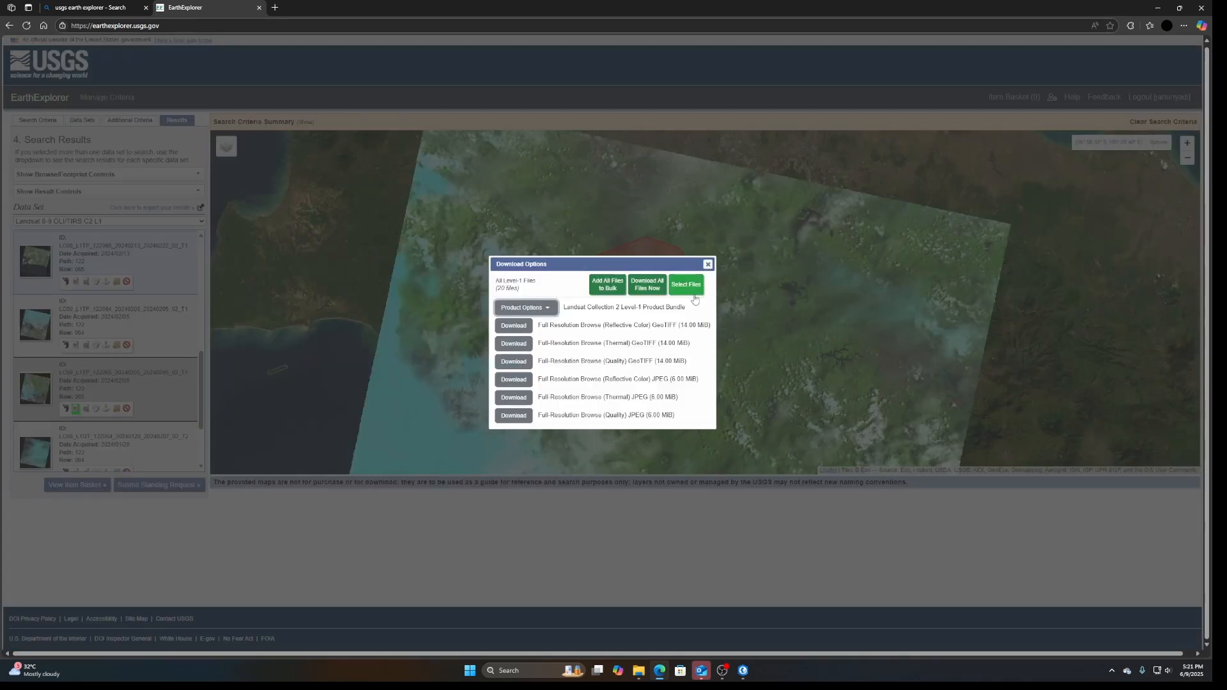
click(686, 285)
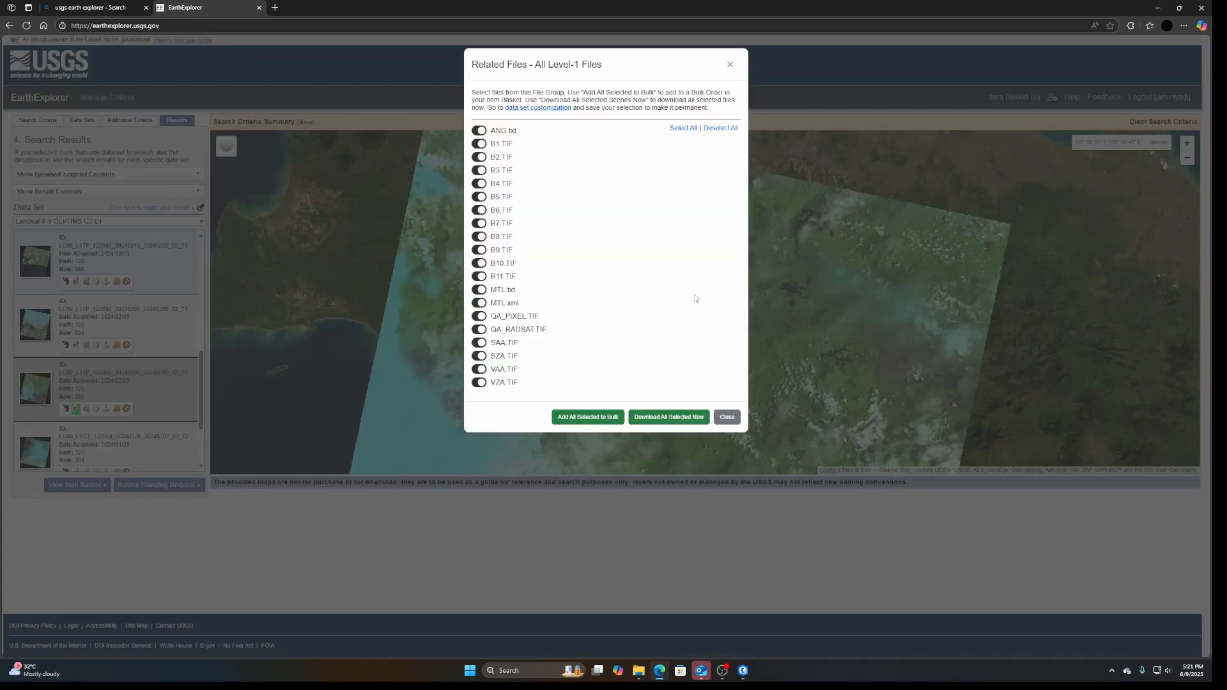
click(721, 129)
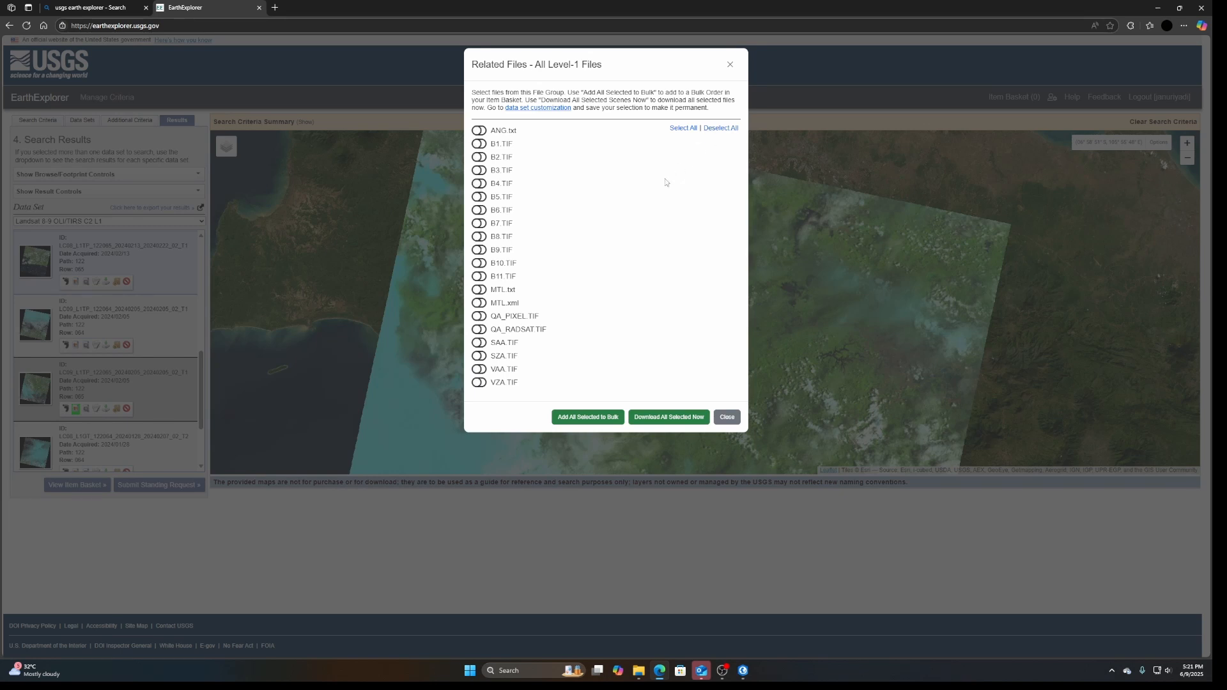
click(478, 183)
click(479, 197)
click(679, 417)
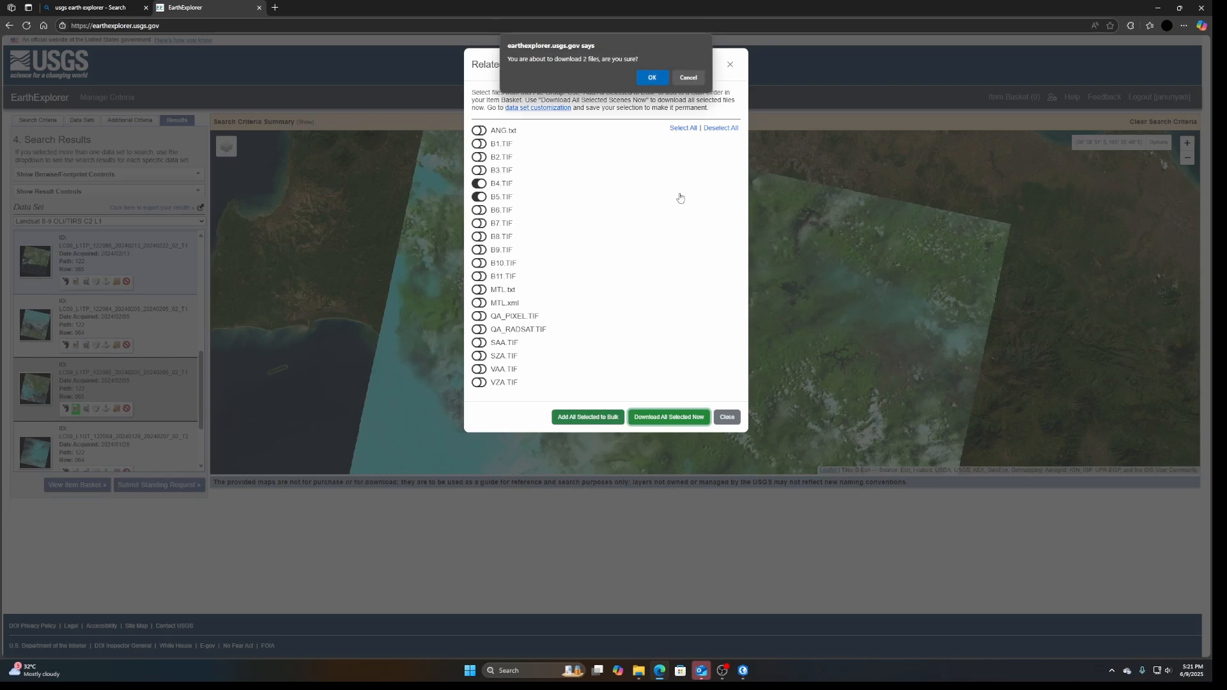
click(653, 77)
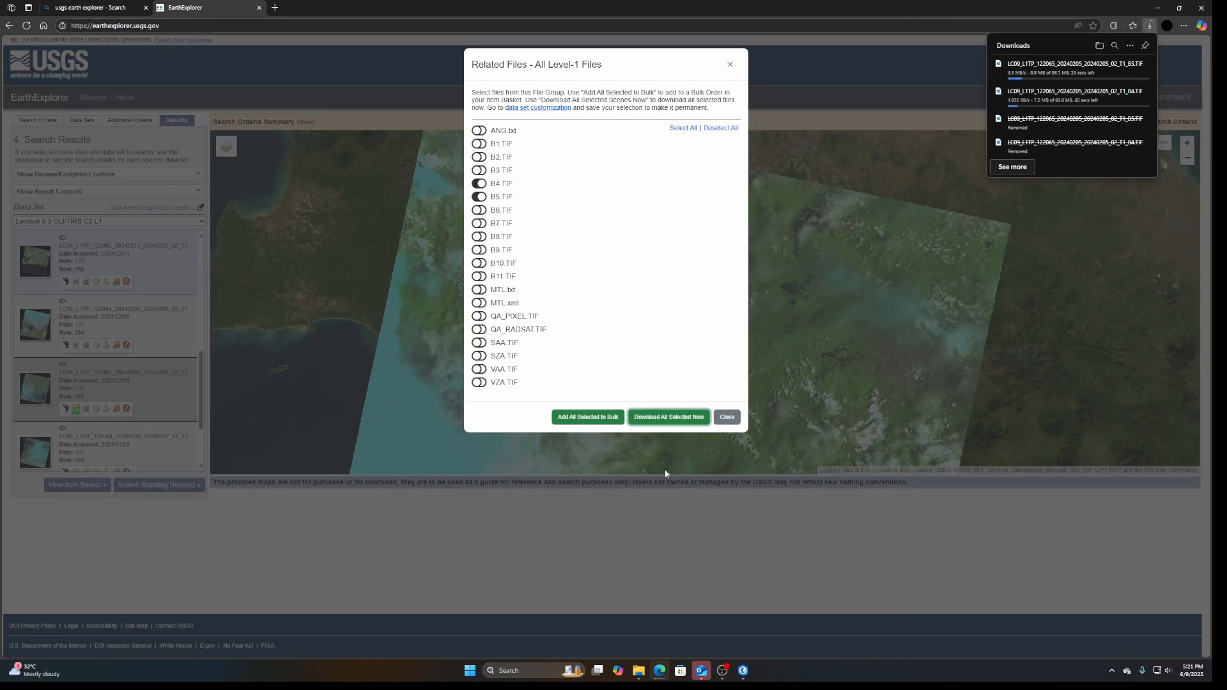
click(727, 418)
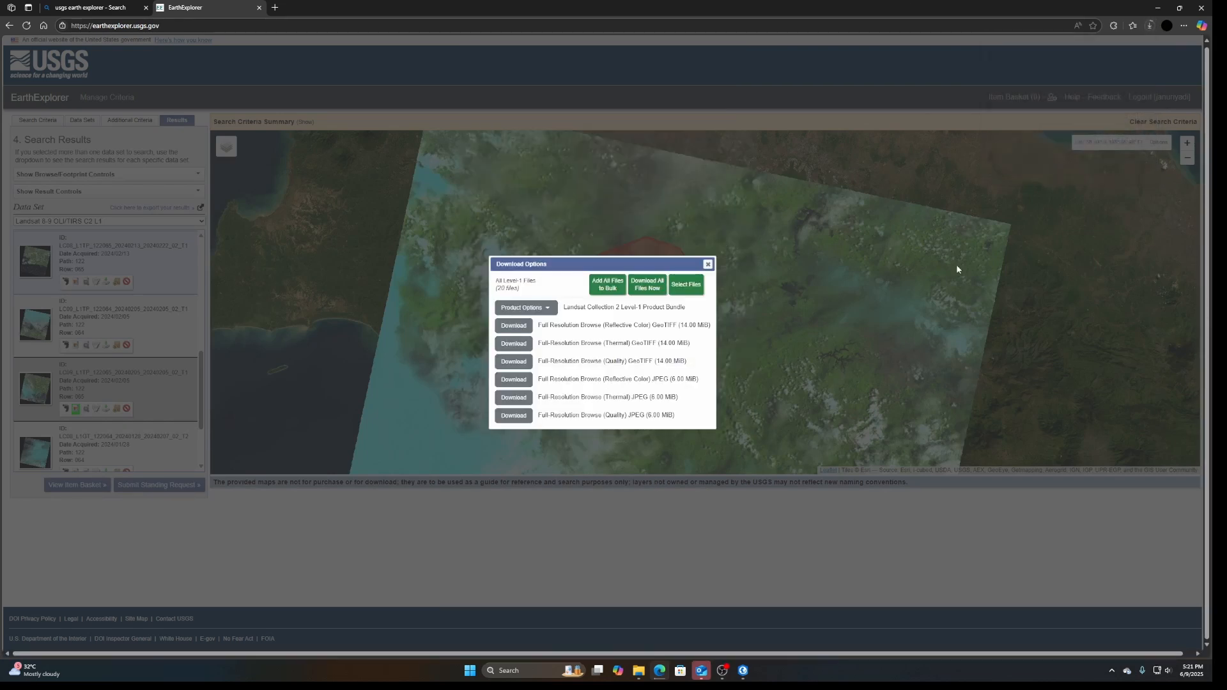
Show the newly downloaded Landsat band TIF files in their Downloads folder
click(1153, 25)
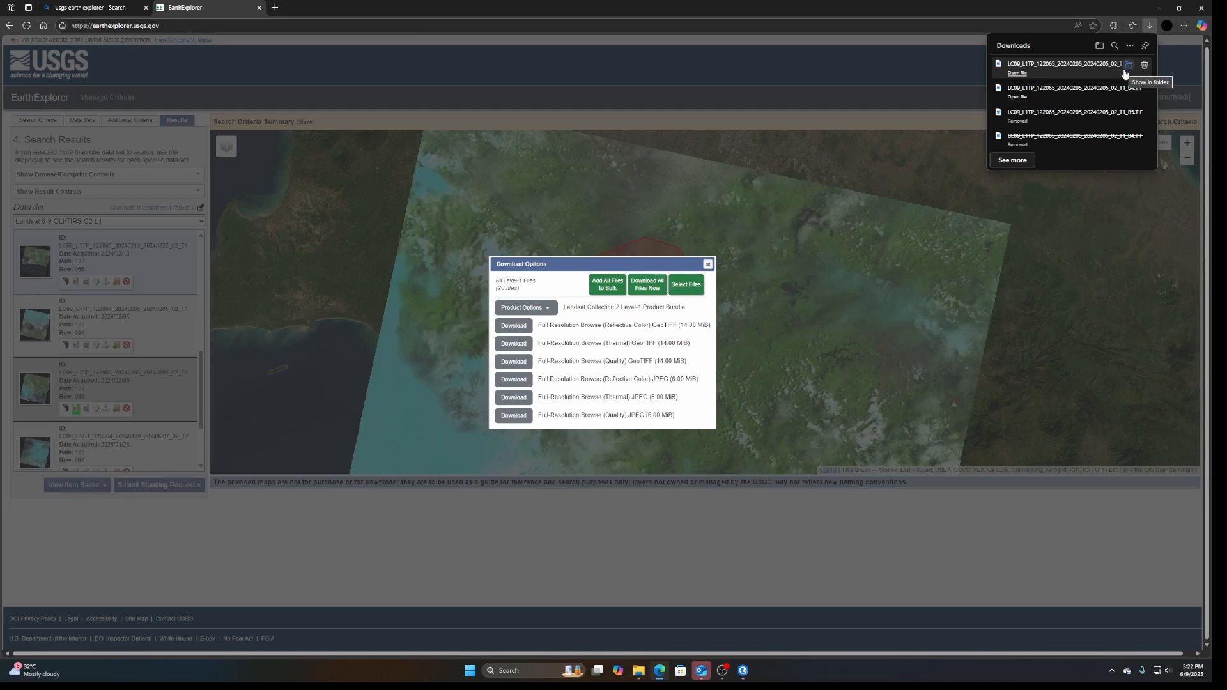
click(1127, 66)
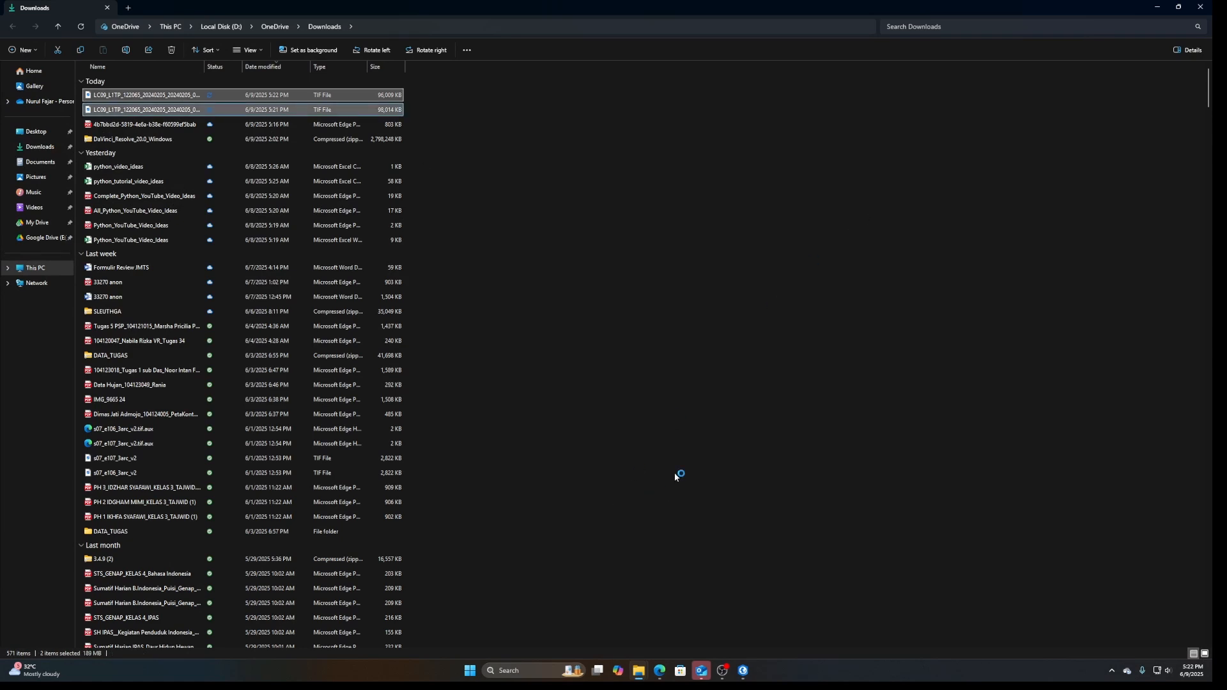
Show the full names of the Landsat B4 and B5 files in the LATIHAN_GIS data folder
mouse_move(638, 670)
click(623, 627)
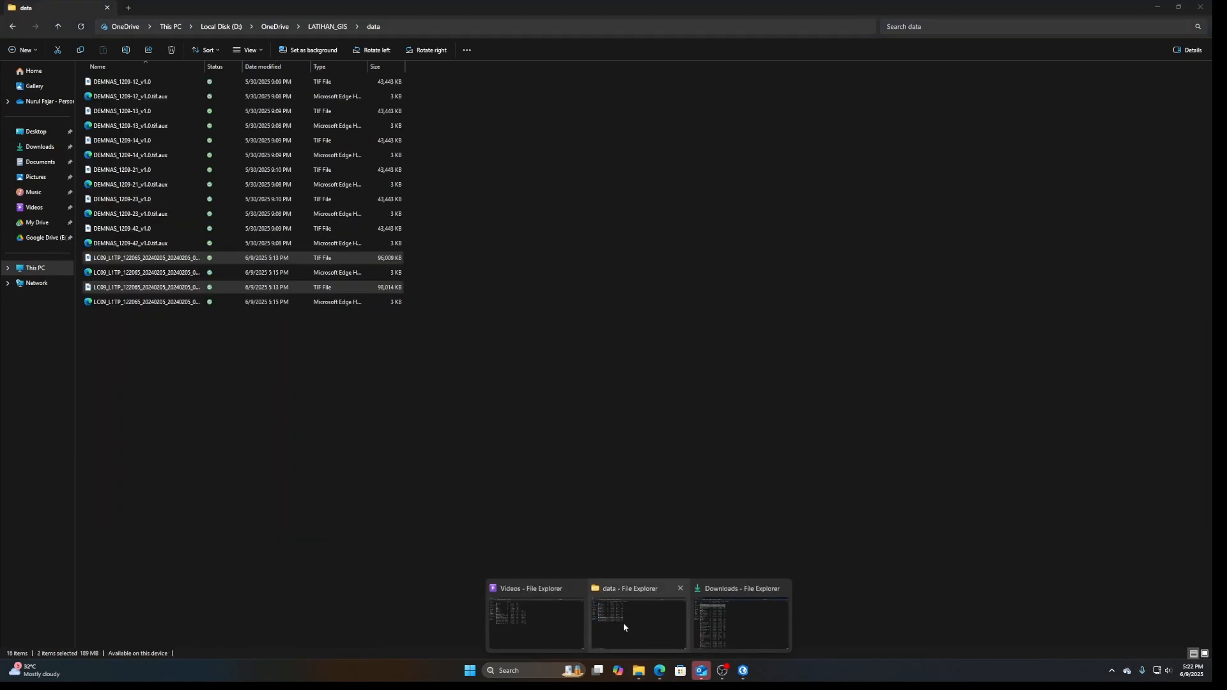
right_click(427, 459)
click(380, 488)
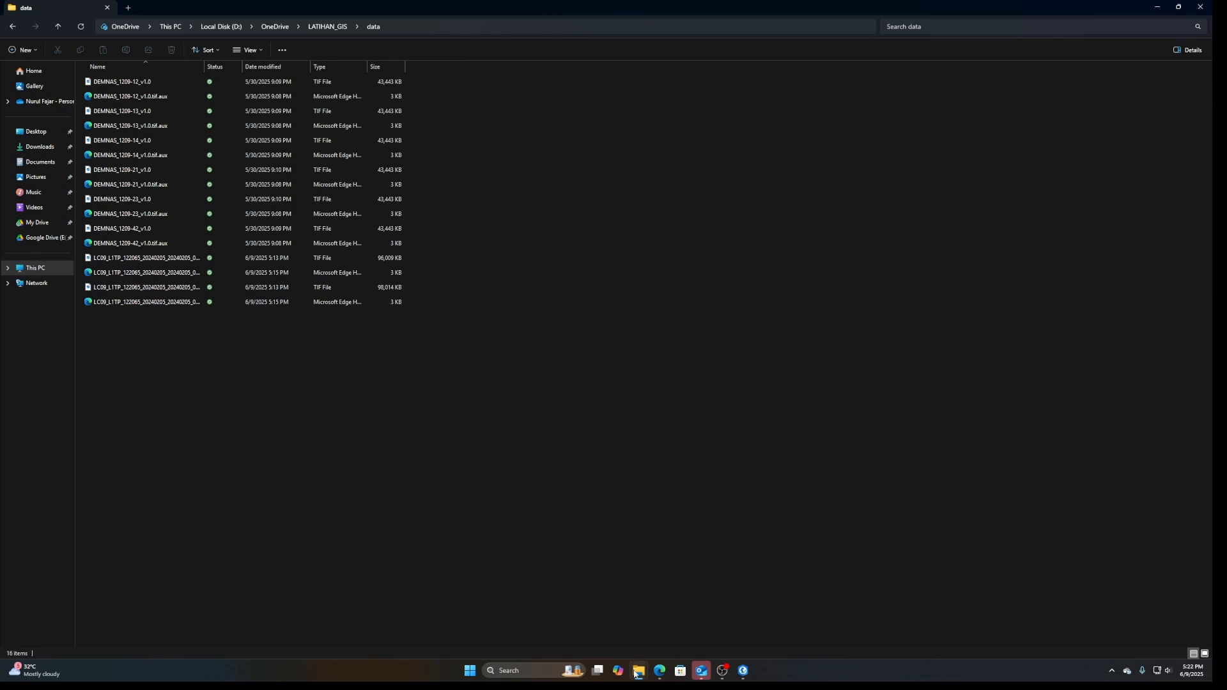
mouse_move(637, 671)
click(711, 623)
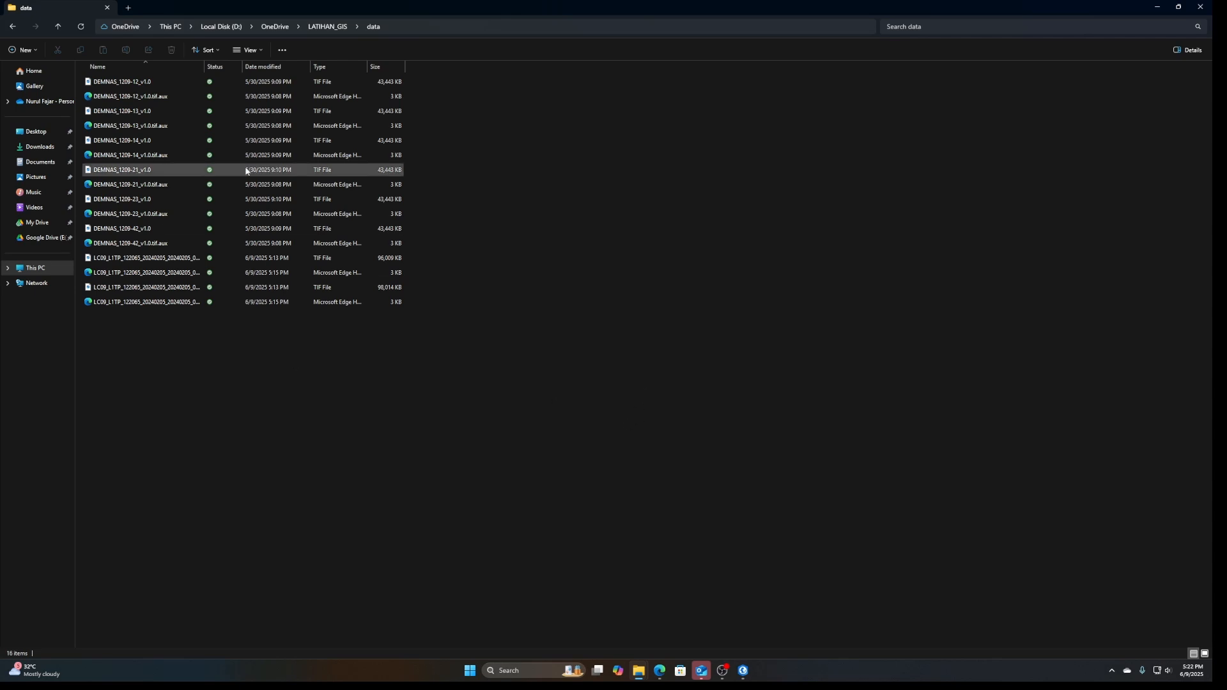
double_click(205, 67)
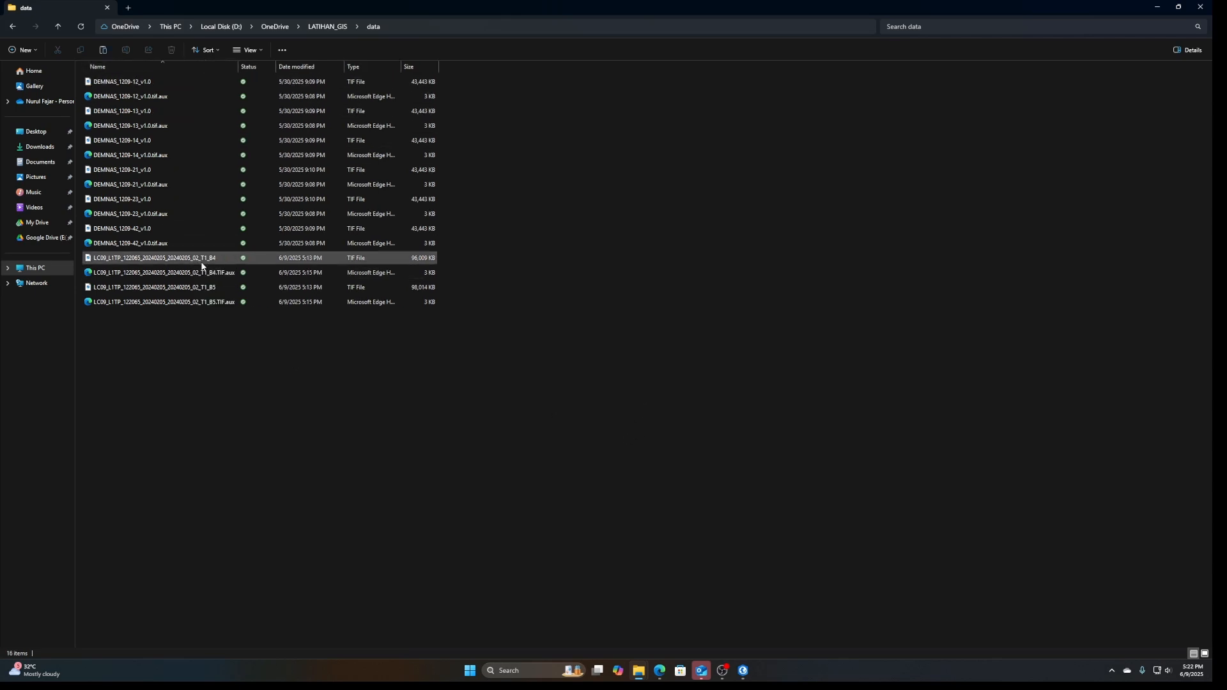
In ArcGIS Pro, add the Landsat T1_B4.TIF and T1_B5.TIF rasters from the LATIHAN_GIS data folder to Map3
click(743, 671)
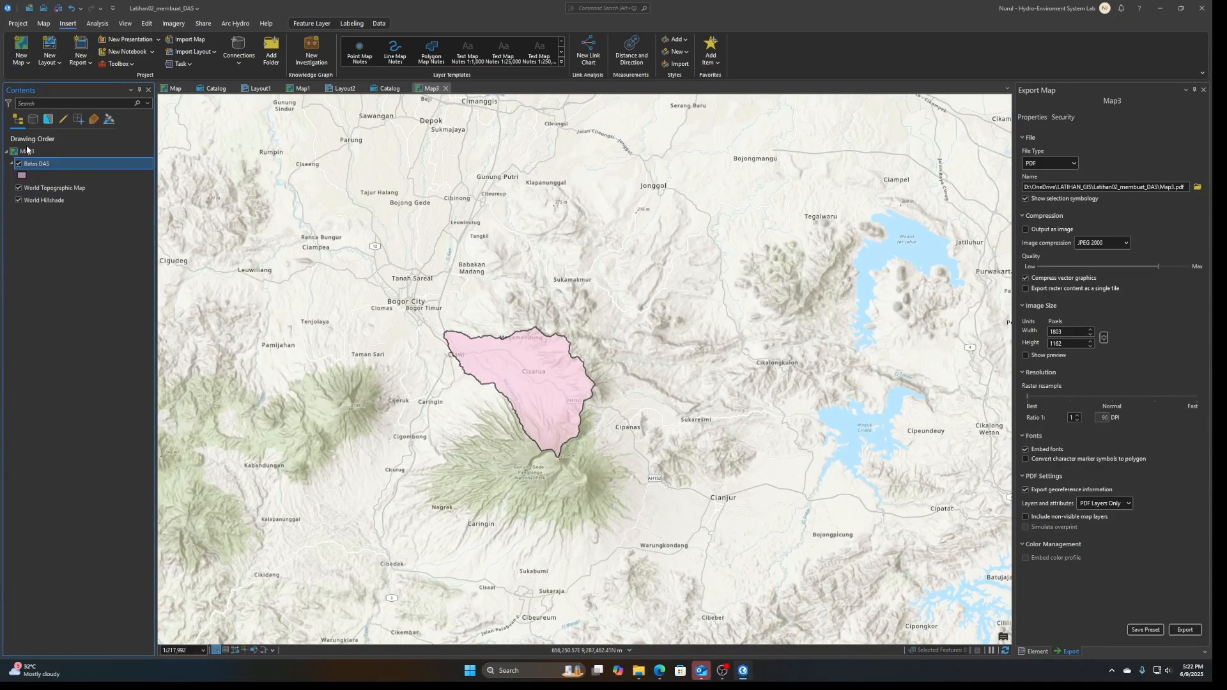
right_click(29, 152)
click(48, 129)
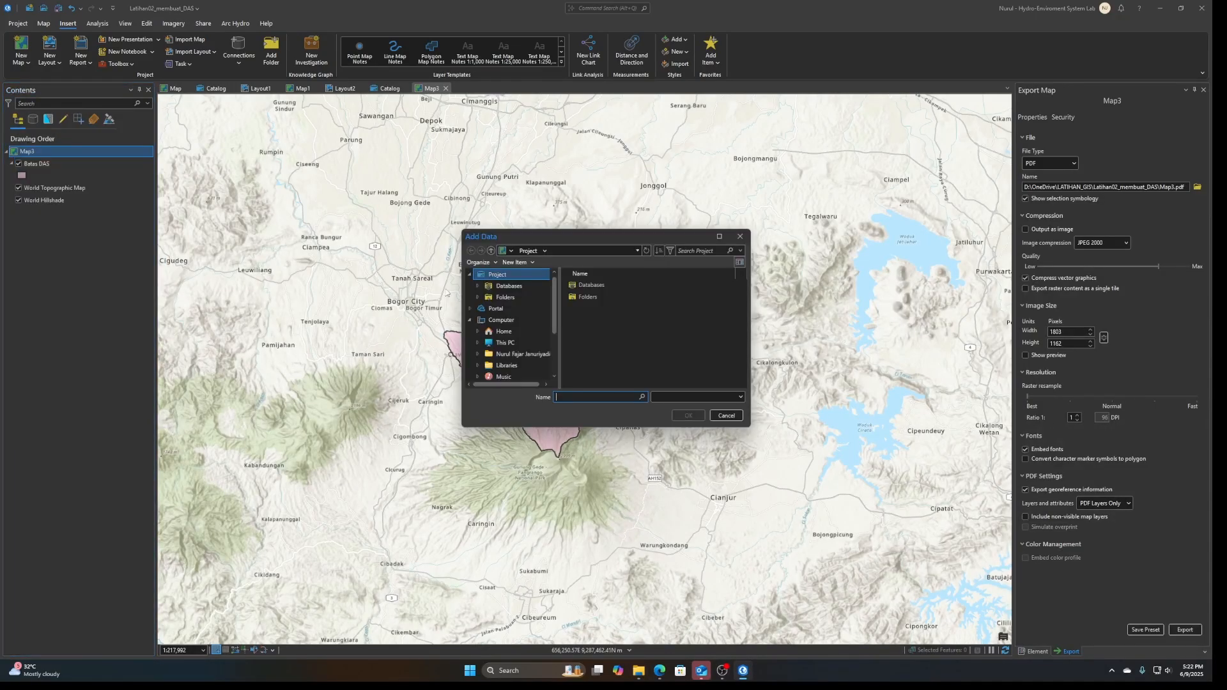
click(646, 356)
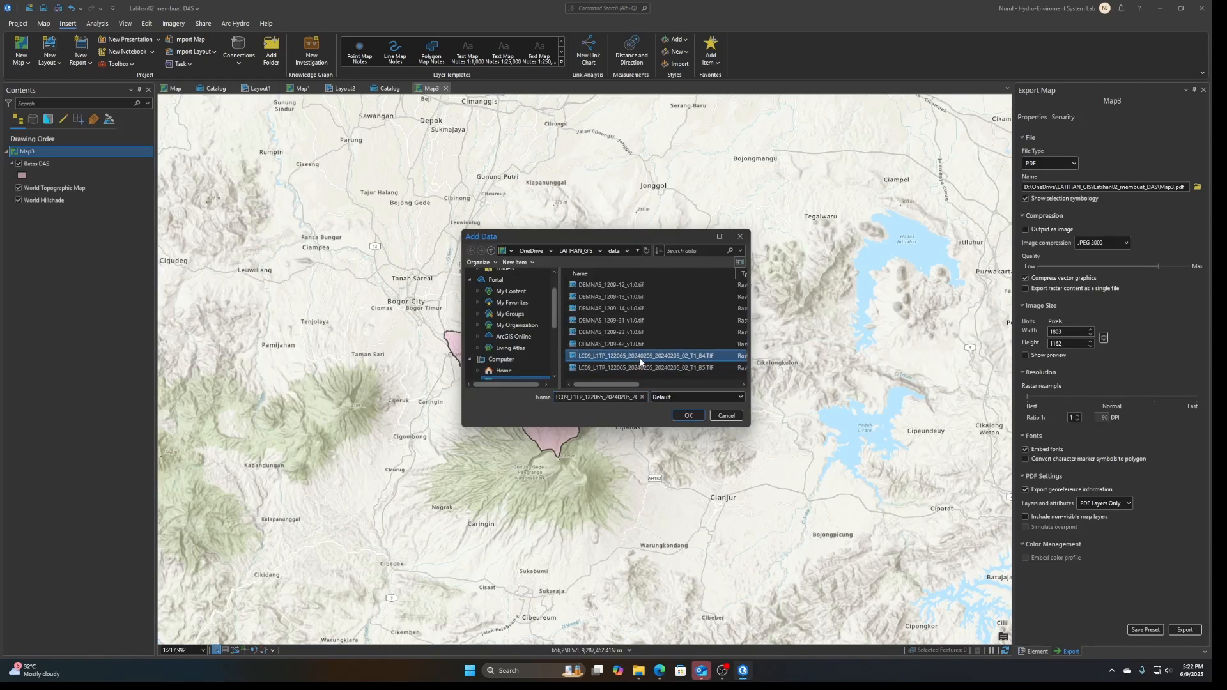
shift+click(665, 369)
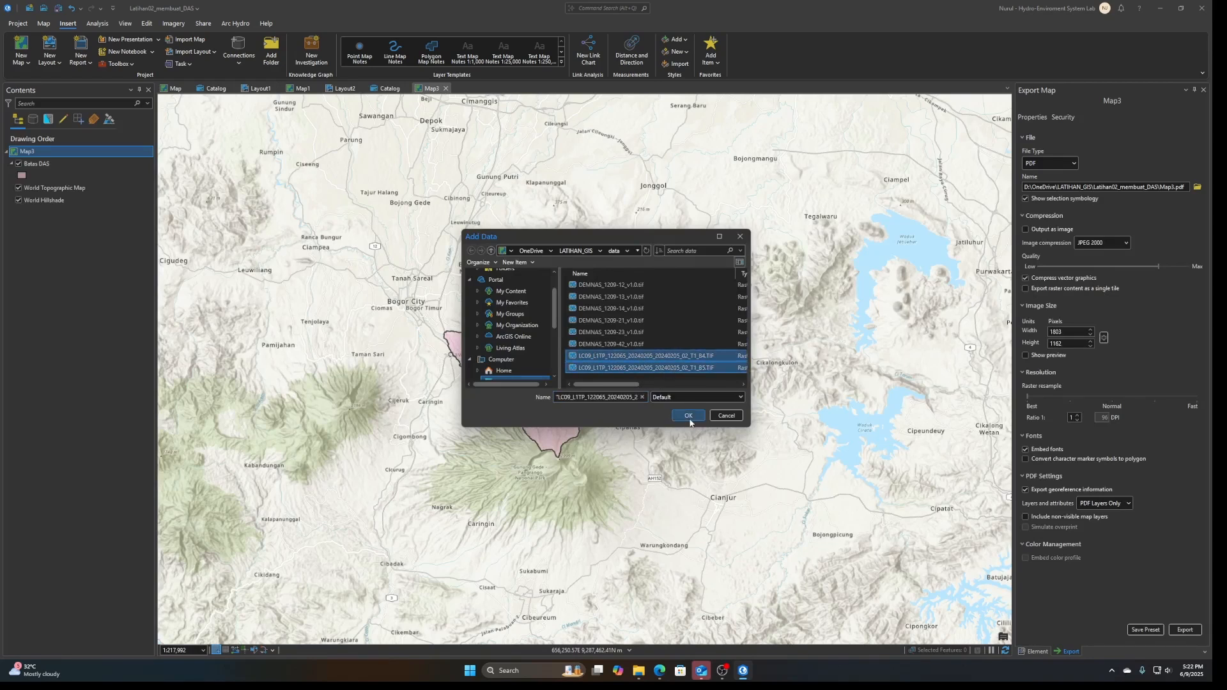
click(688, 416)
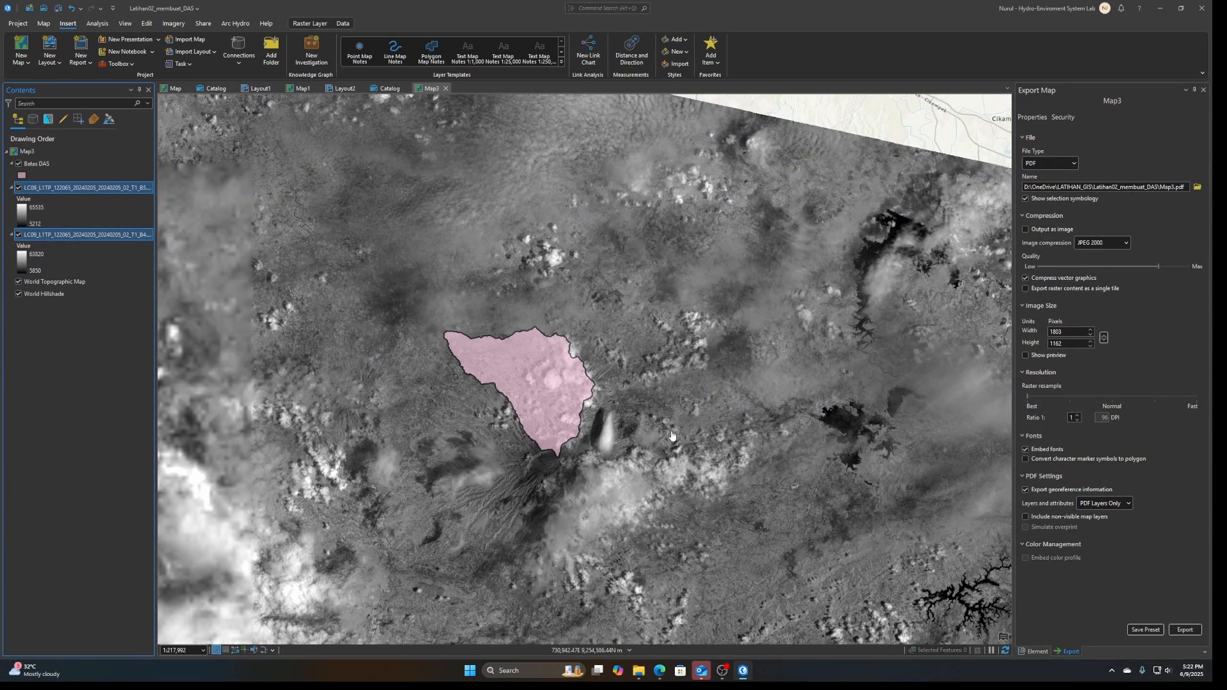
scroll(565, 327, down, 3)
scroll(564, 326, up, 4)
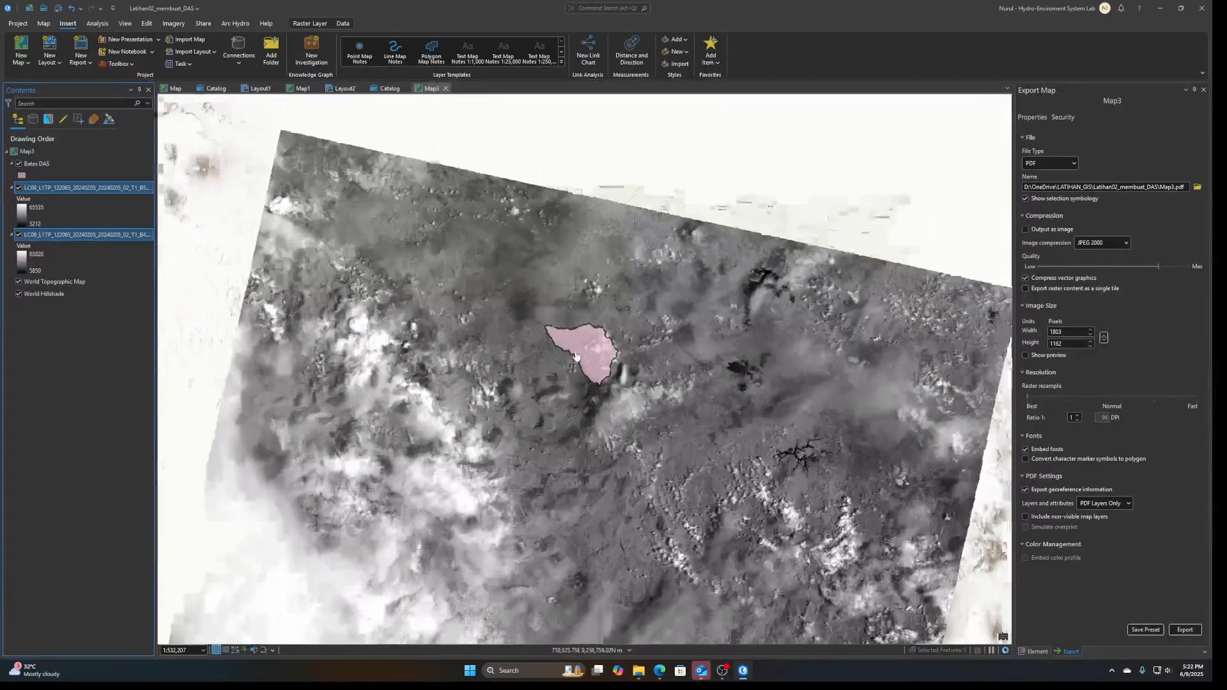
drag(565, 324, 427, 324)
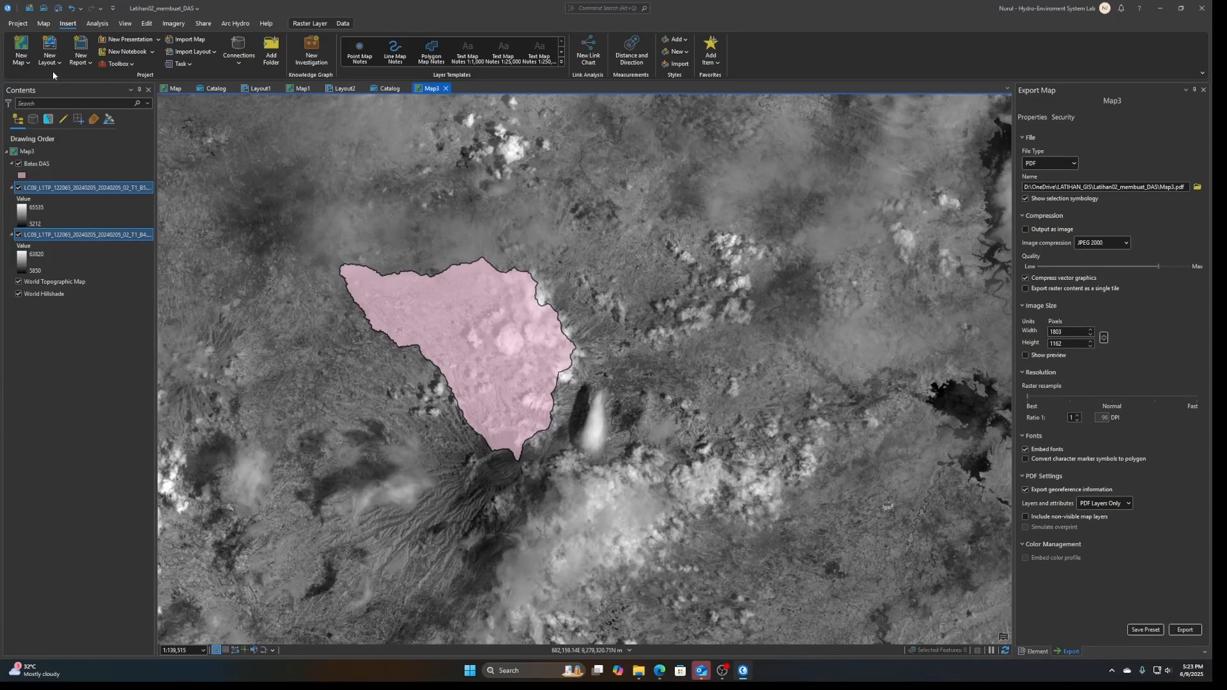
Find the Raster Calculator geoprocessing tool from Spatial Analyst and open it for a new map algebra expression
click(97, 23)
click(135, 50)
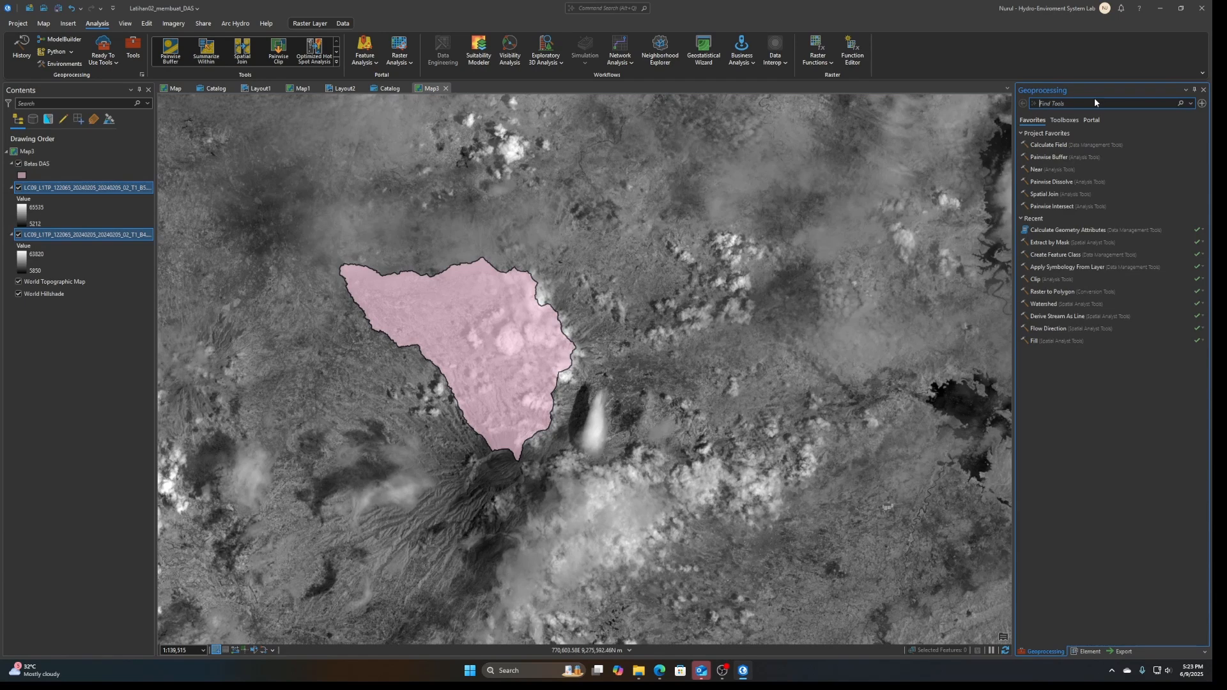
text(raster calcul)
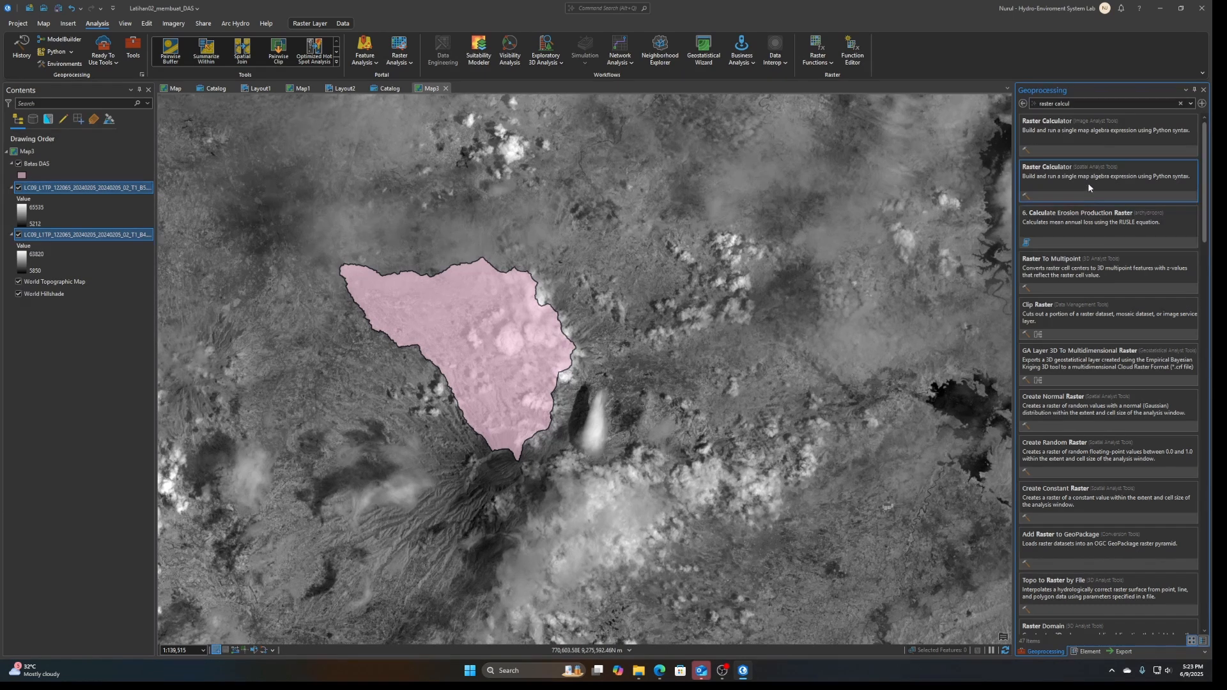
click(1087, 184)
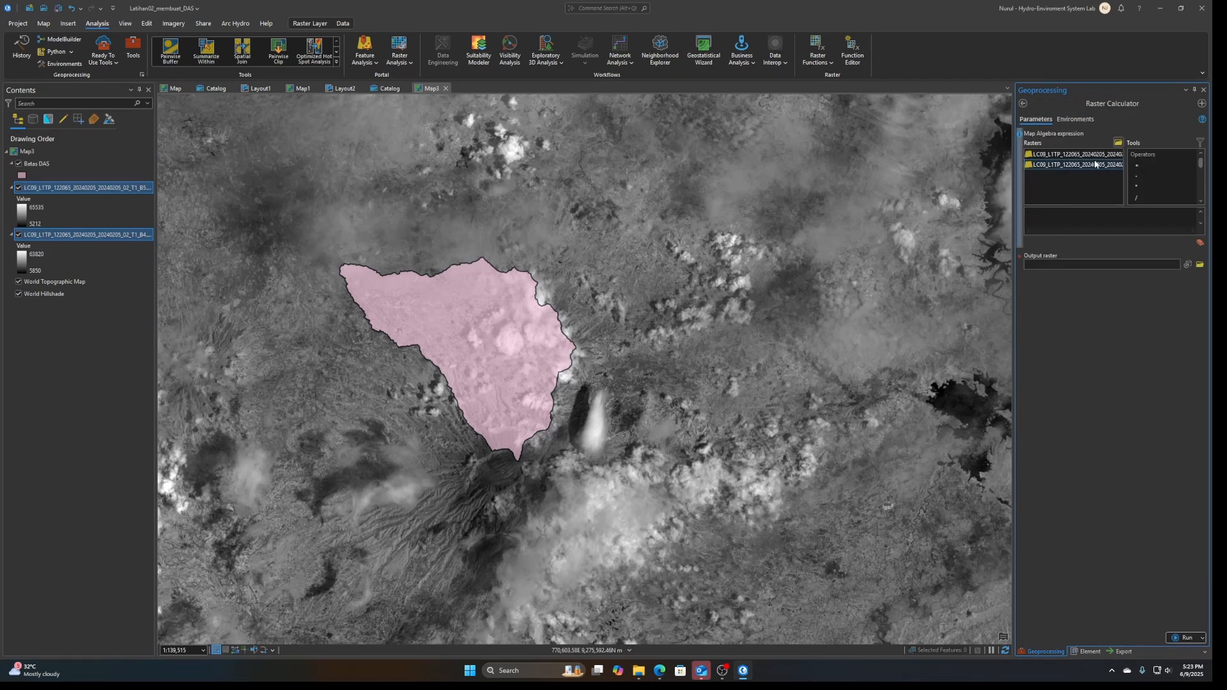
click(1116, 214)
Switch to Word and create a blank document
click(470, 671)
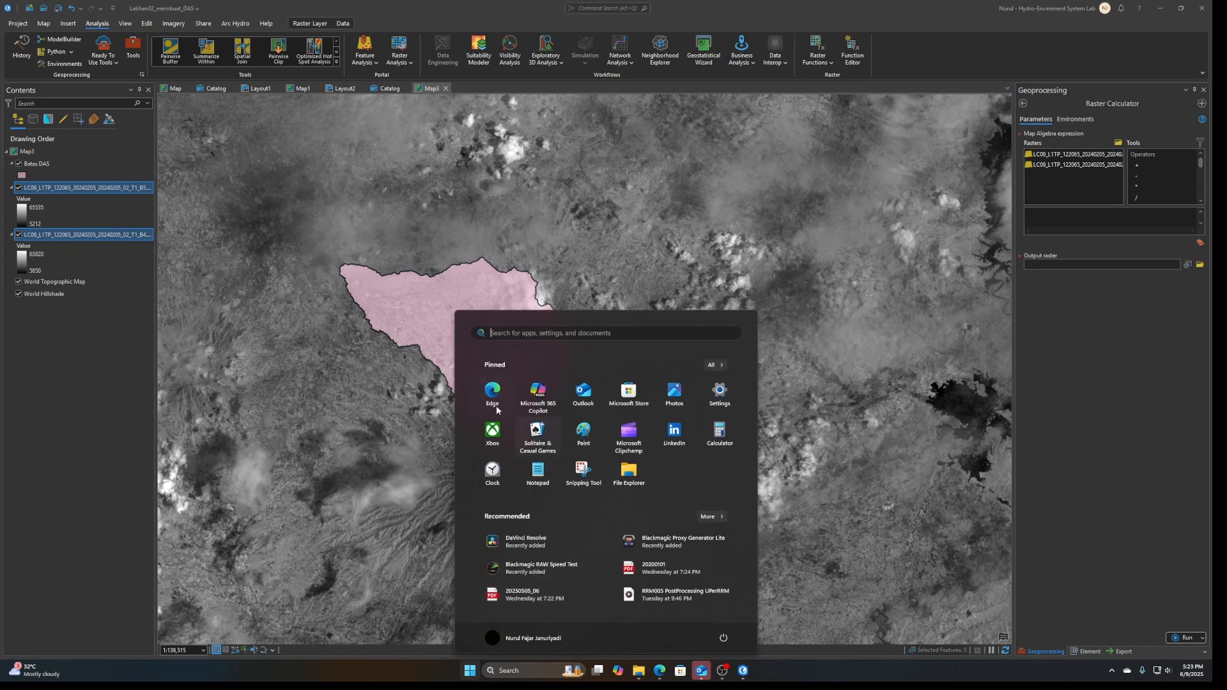
text(word)
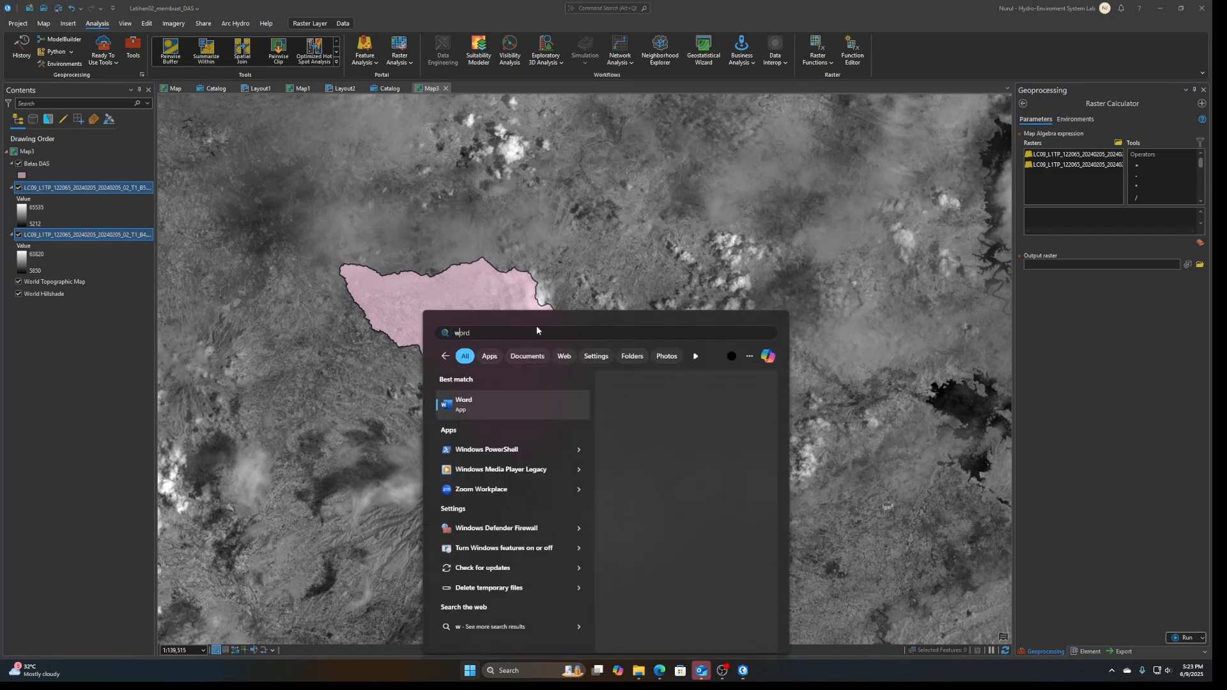
click(503, 407)
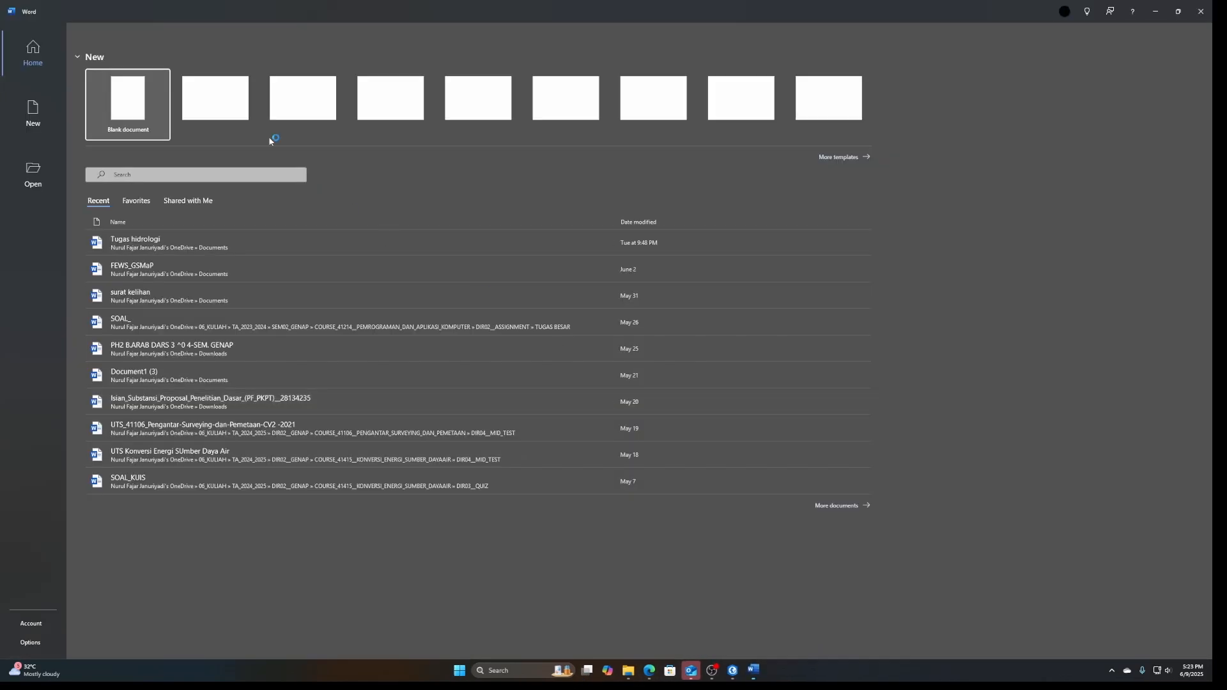
click(131, 130)
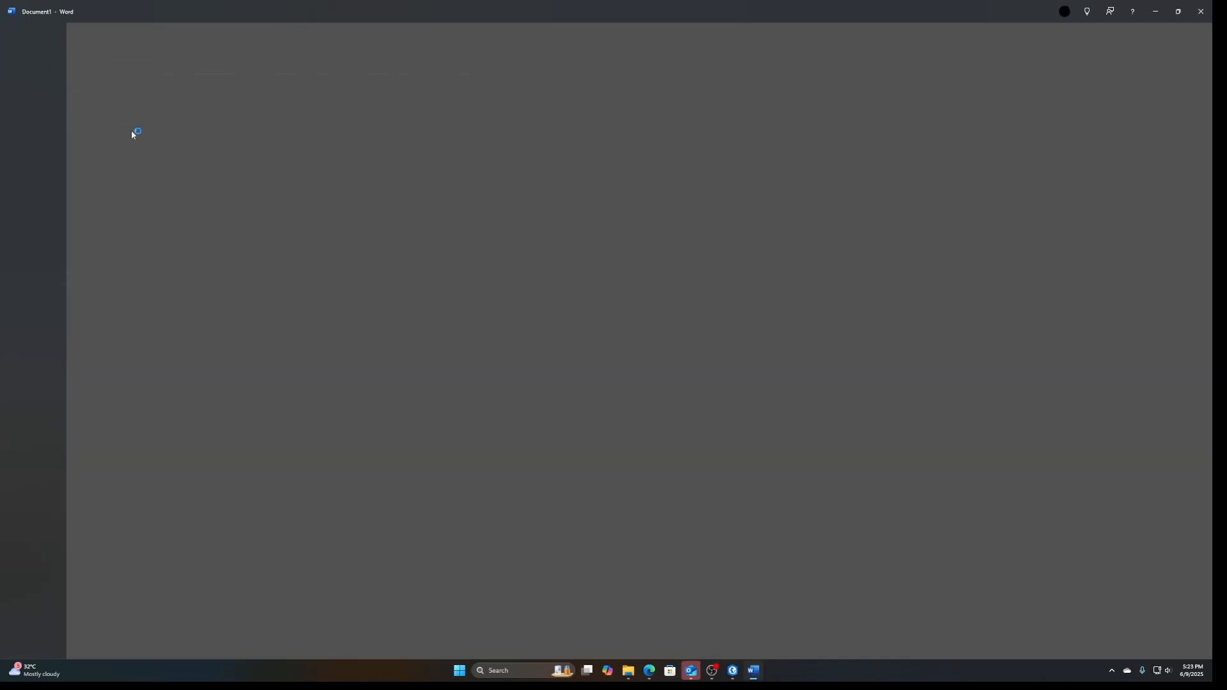
Write the formula "(Band 5 – Band 4)/ (band 5 + band4)" in the blank document
text(Ban)
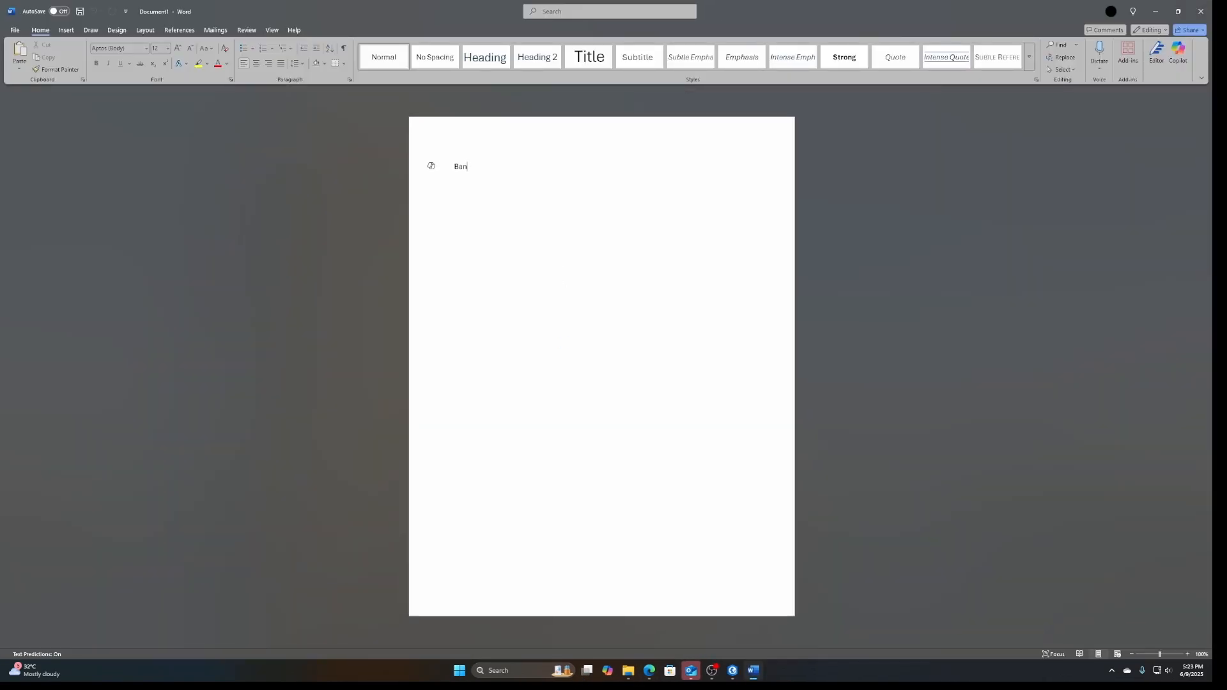
text(d 5 -)
text( Band 4)
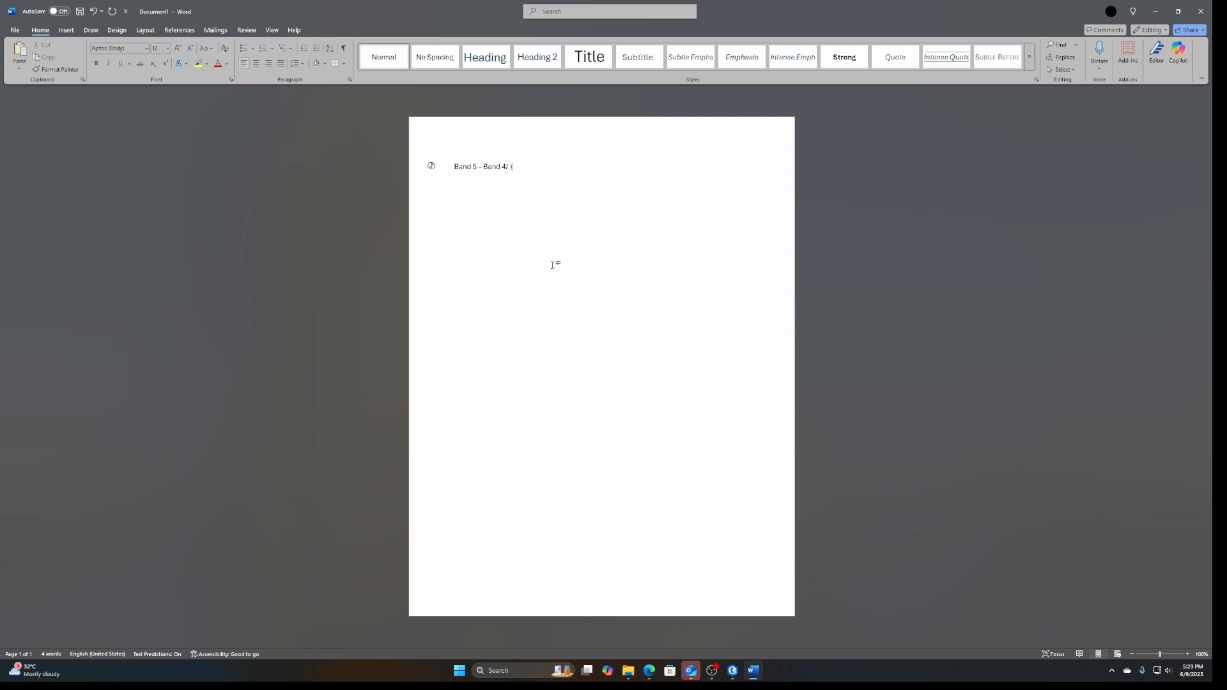
text(/ ()
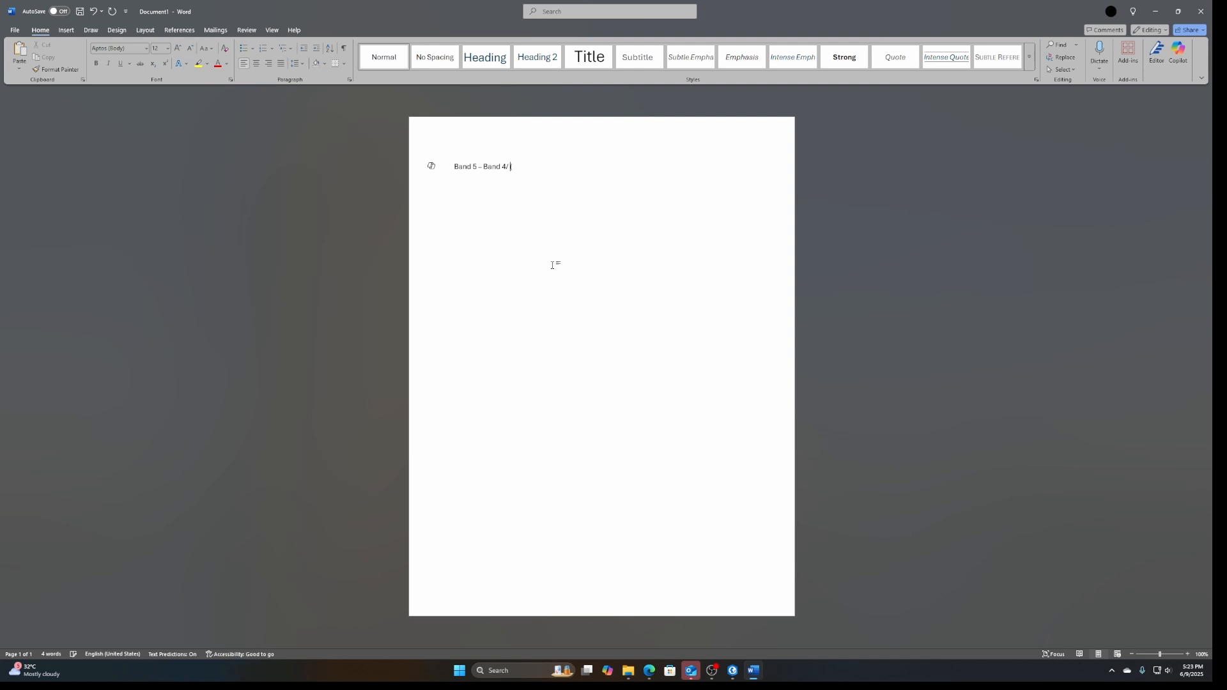
key(Left)
key(Left)
key(Left)
text()/ (band 5 + band)
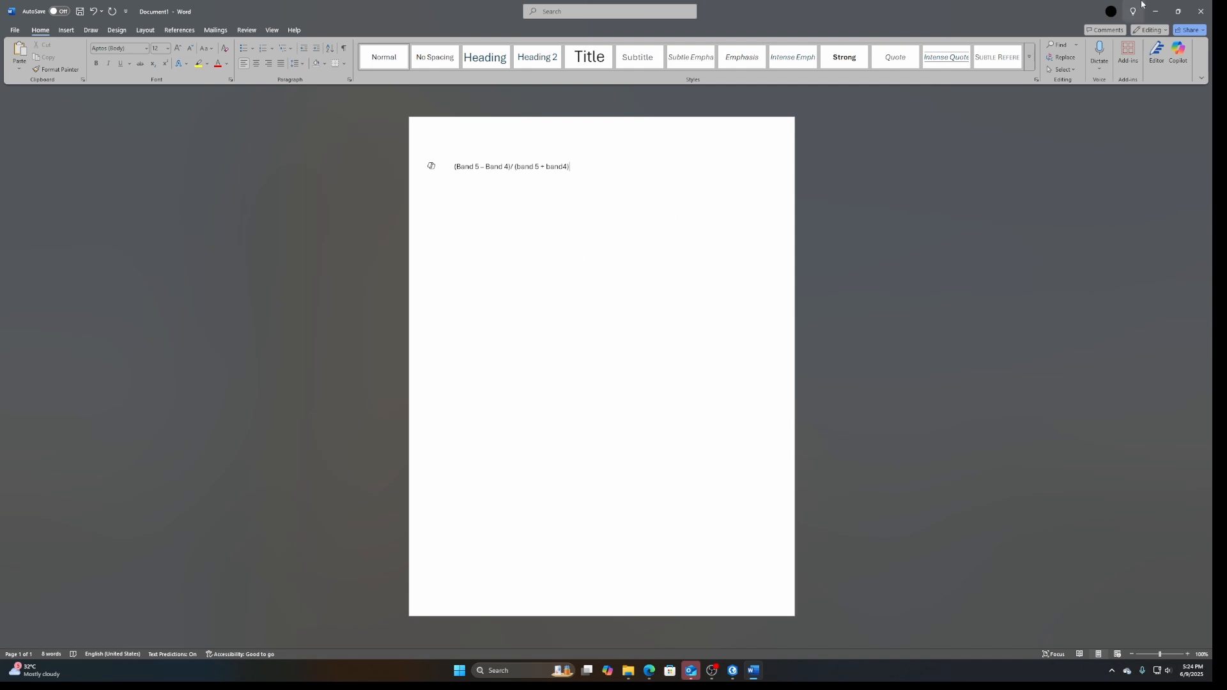
Back in ArcGIS Pro, build the Raster Calculator numerator by subtracting the Float of the B4 raster from the Float of the B5 raster
key(alt+Tab)
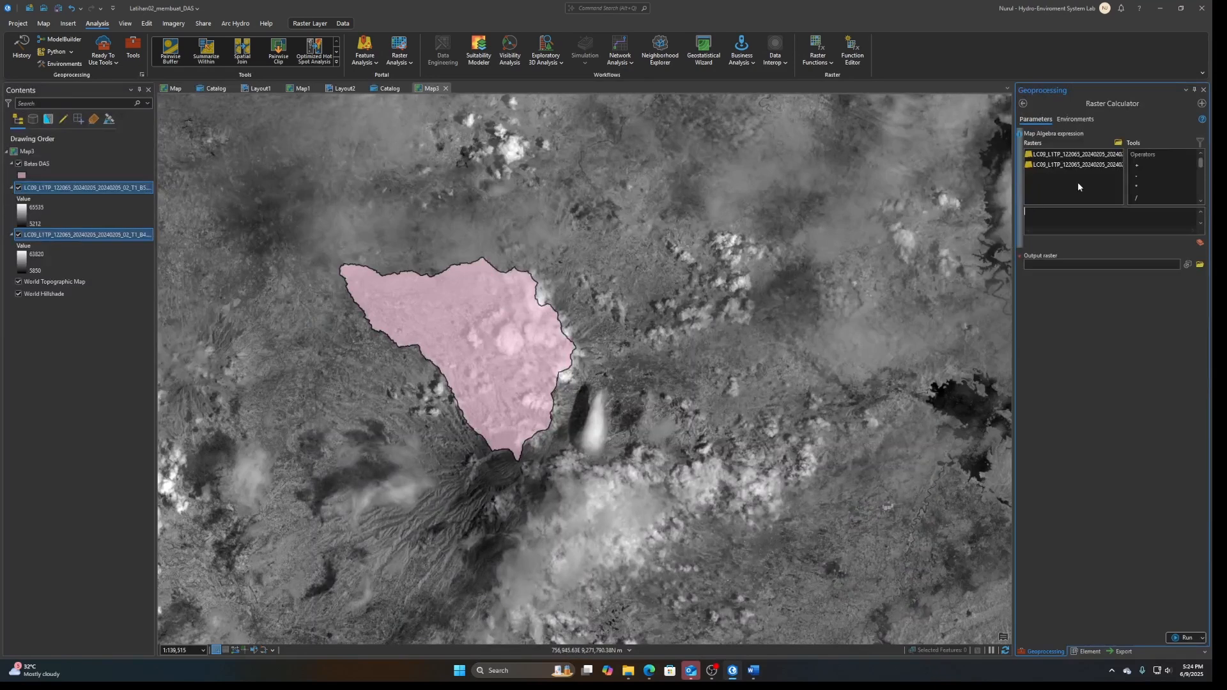
scroll(1175, 194, down, 5)
scroll(1154, 174, down, 10)
scroll(1156, 189, up, 1)
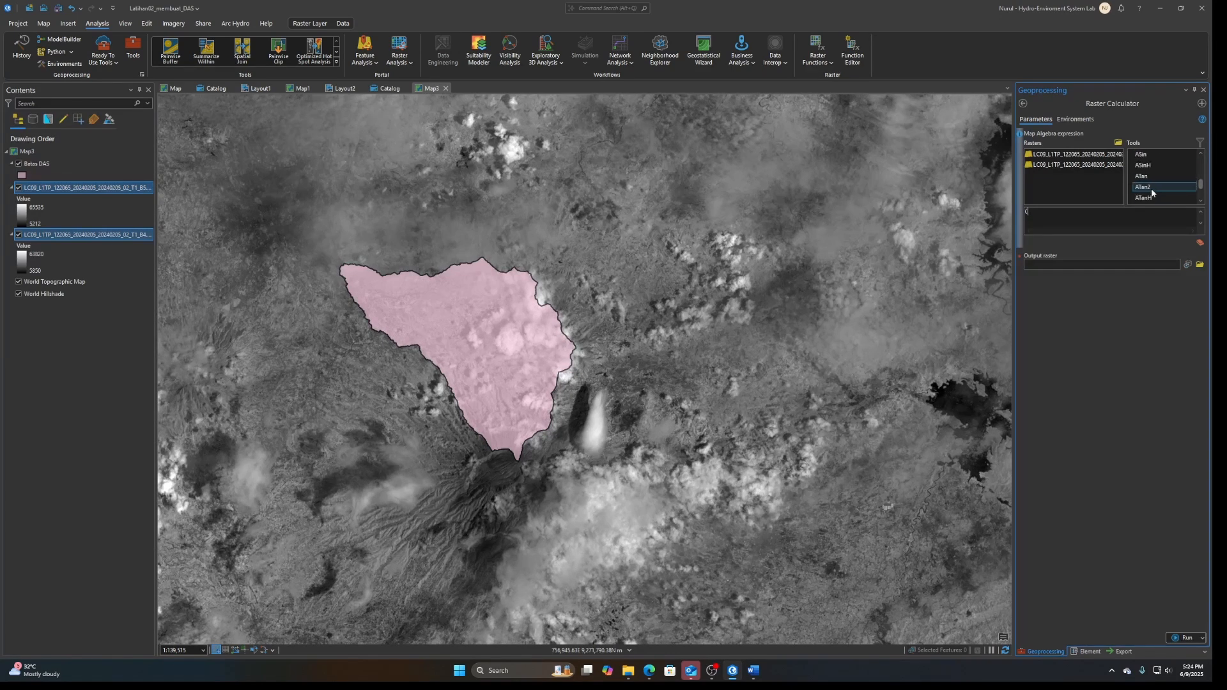
scroll(1152, 189, up, 5)
scroll(1152, 182, up, 1)
double_click(1150, 165)
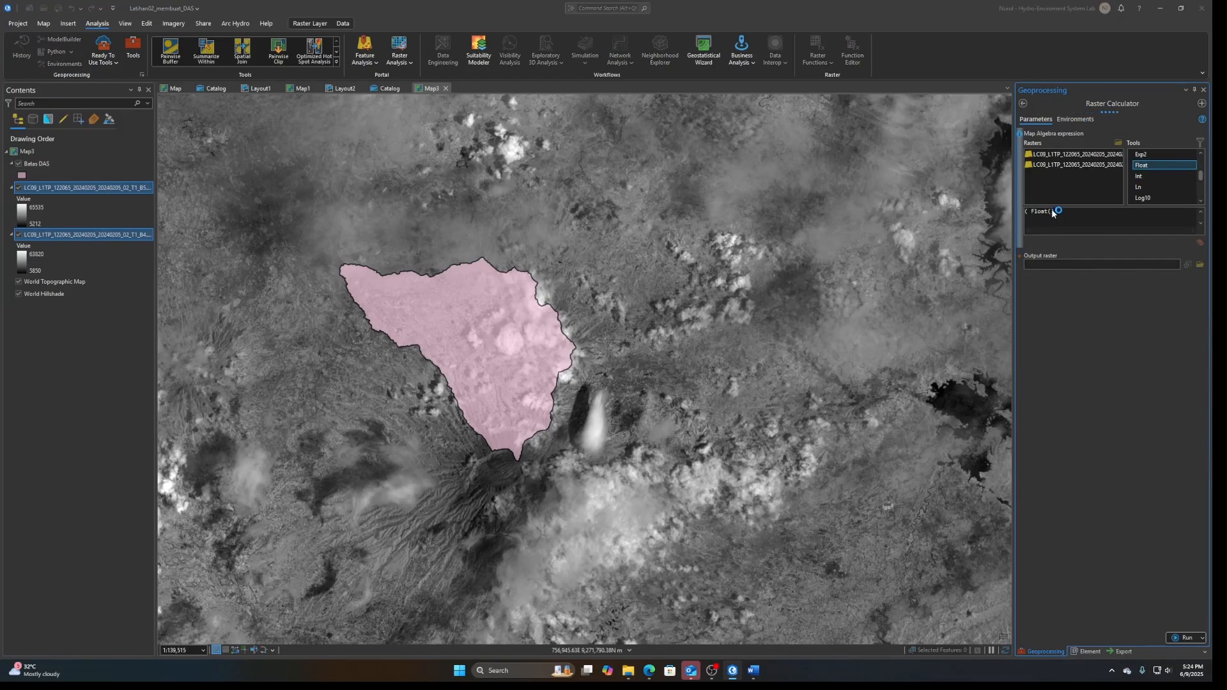
drag(1014, 165, 774, 165)
double_click(911, 157)
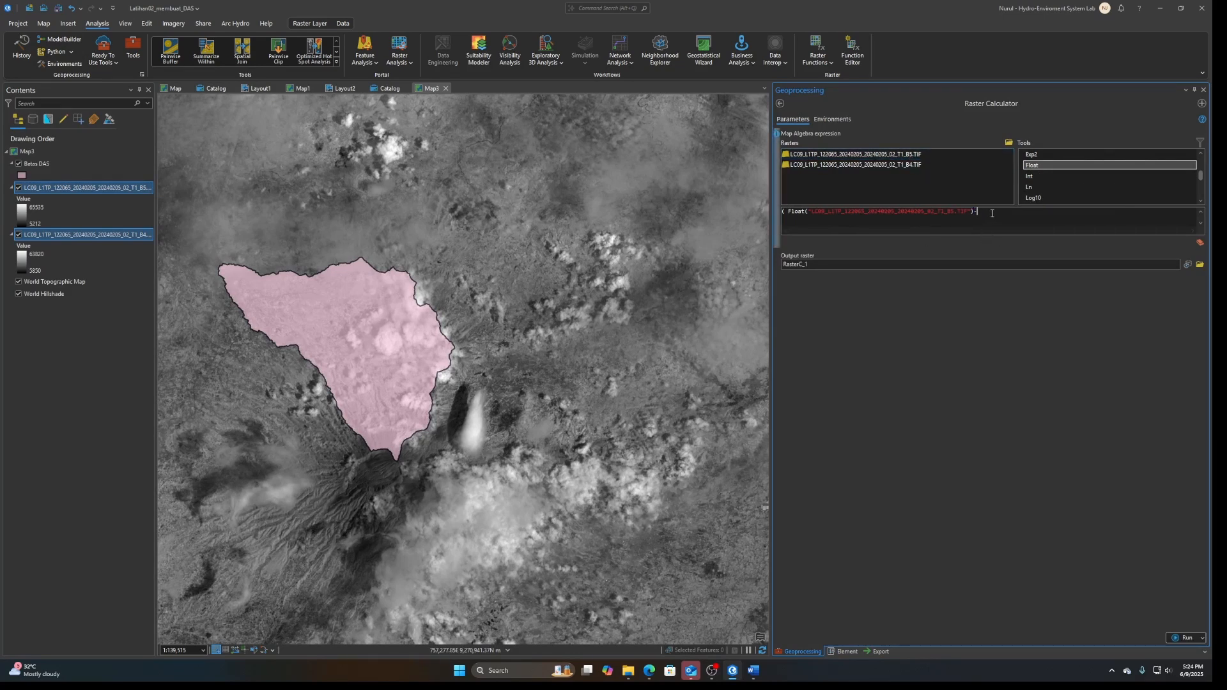
double_click(1039, 166)
double_click(820, 166)
Divide the expression by the sum of the Float of the B5 and B4 rasters and run the Raster Calculator
text()/()
double_click(1031, 165)
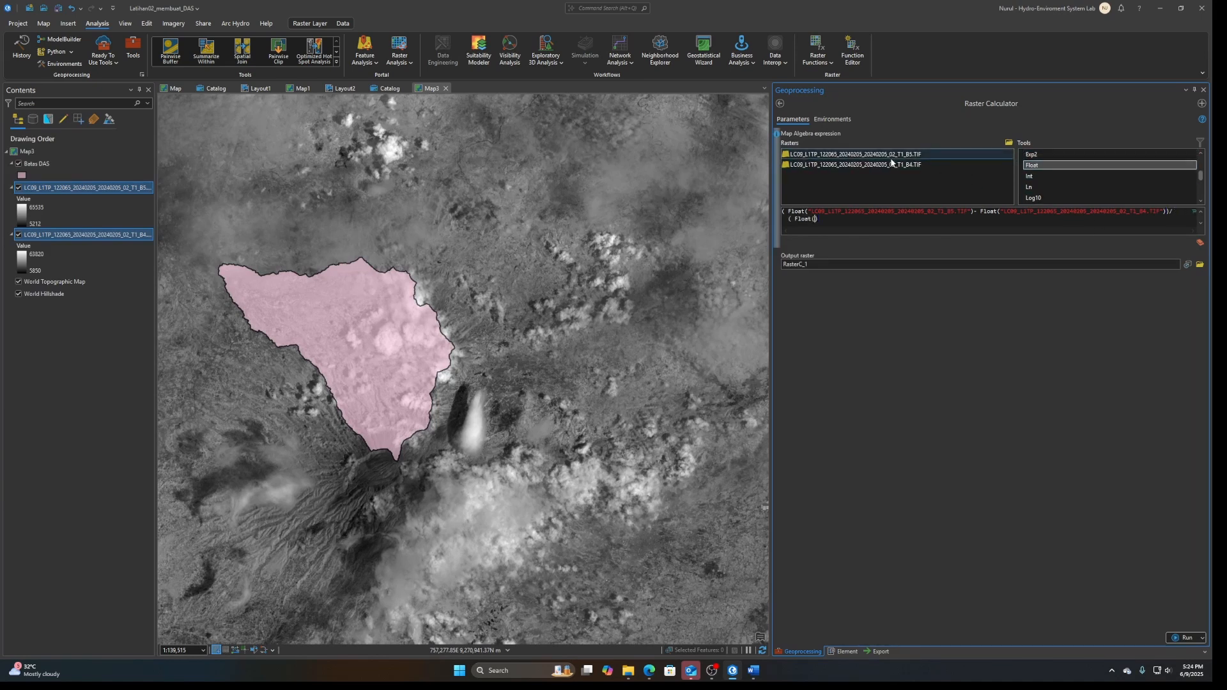
double_click(892, 159)
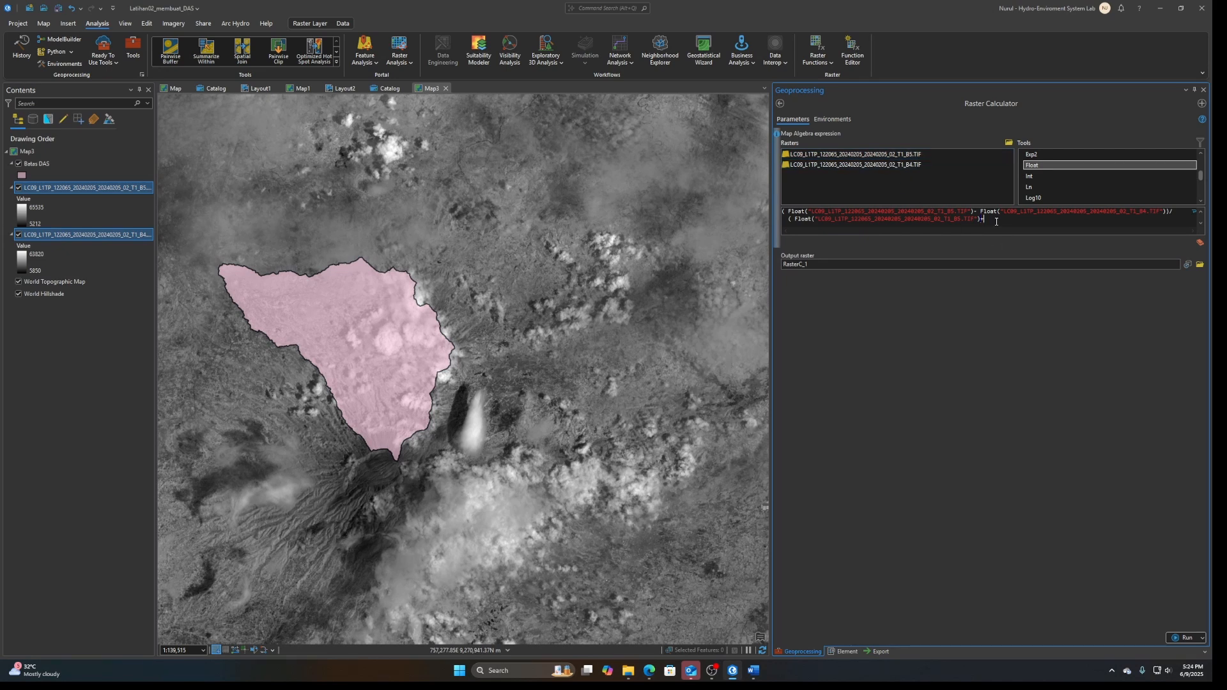
double_click(1032, 165)
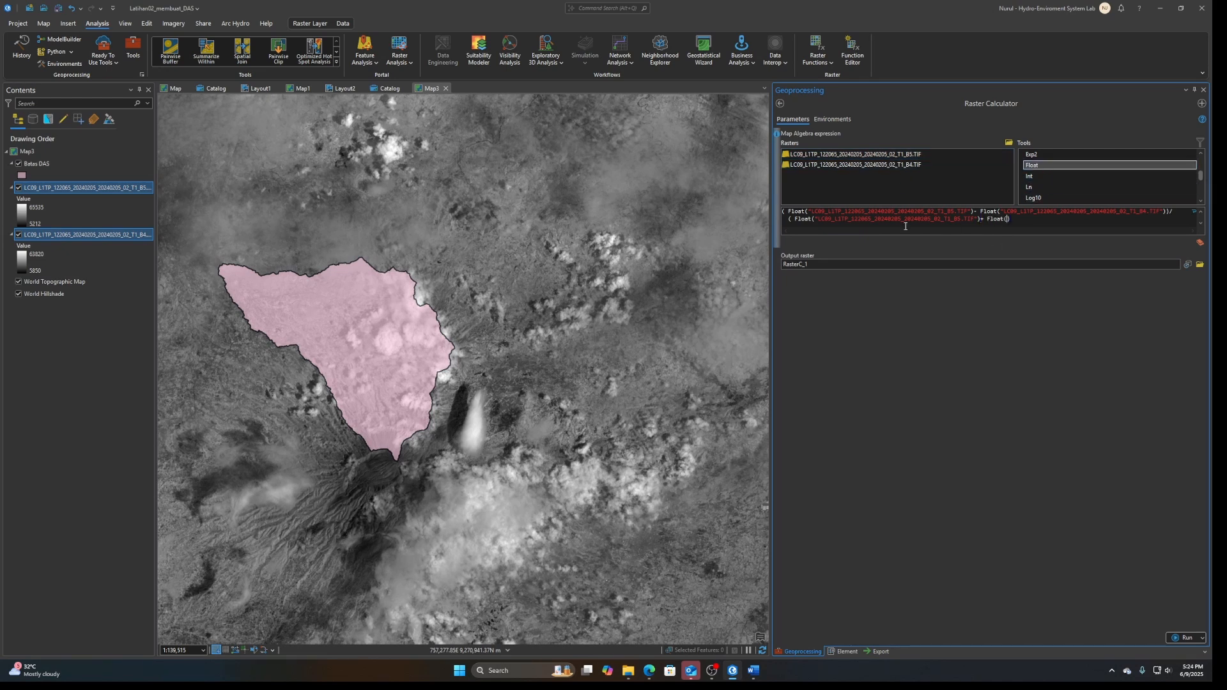
double_click(850, 164)
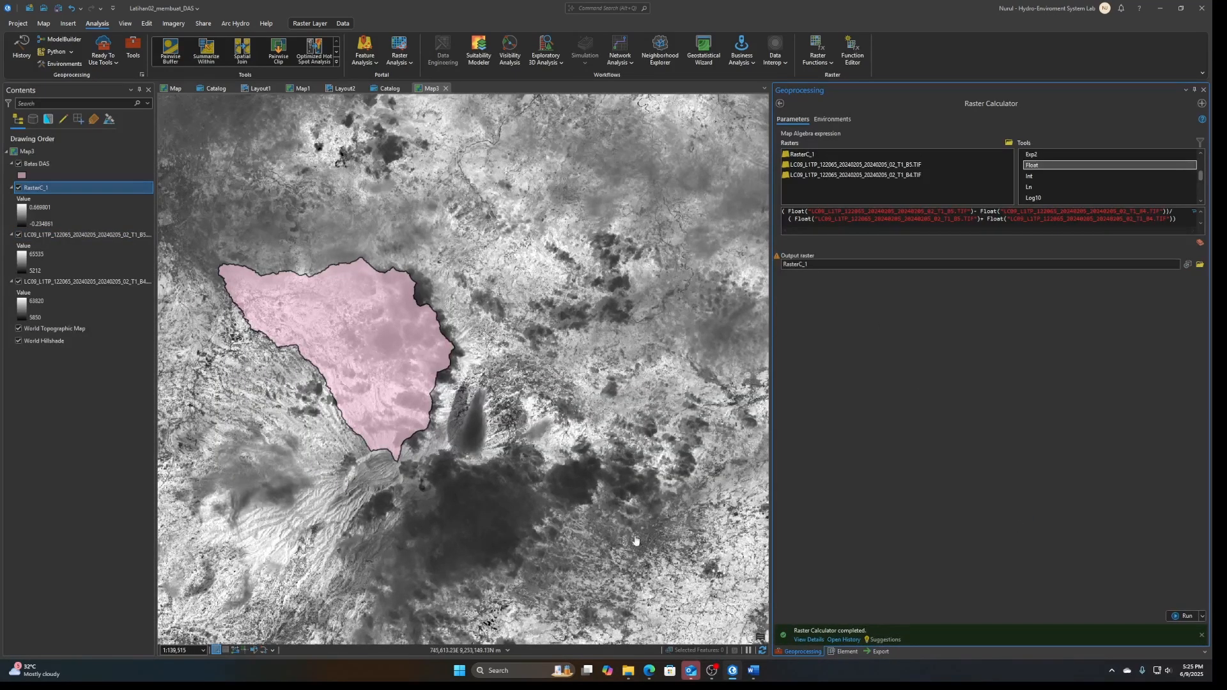
Hide the Landsat B5 and B4 layers in Map3 and close the Raster Calculator and Export Map settings
click(19, 234)
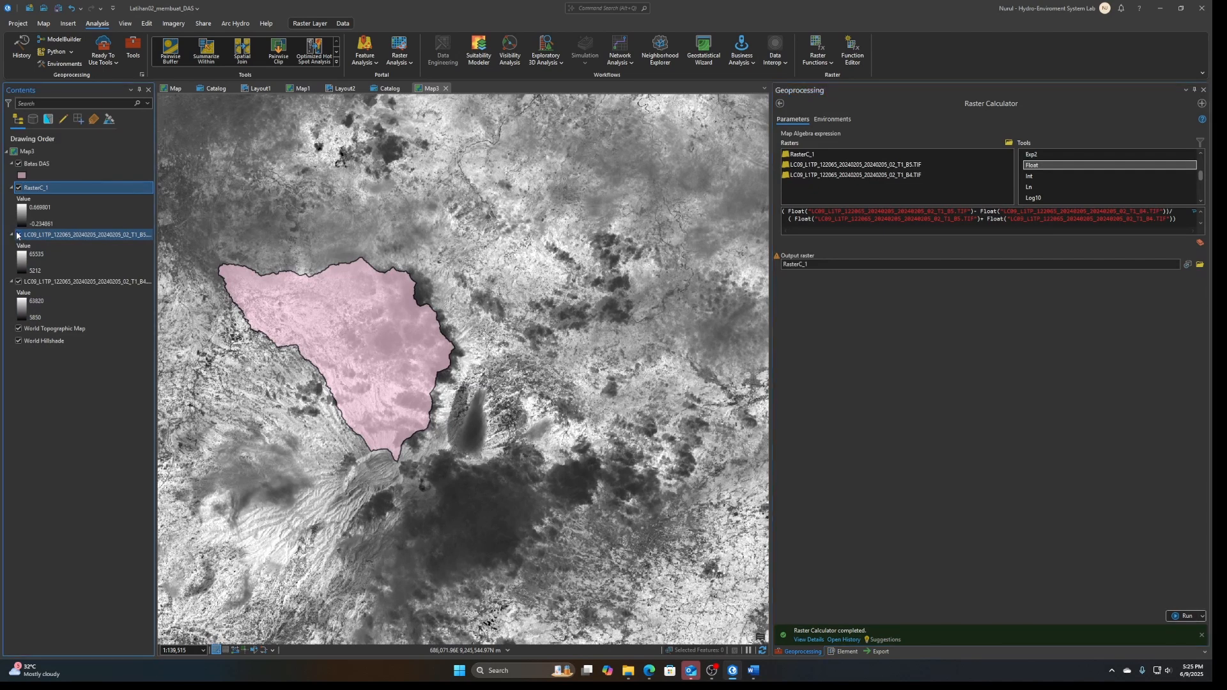
click(19, 281)
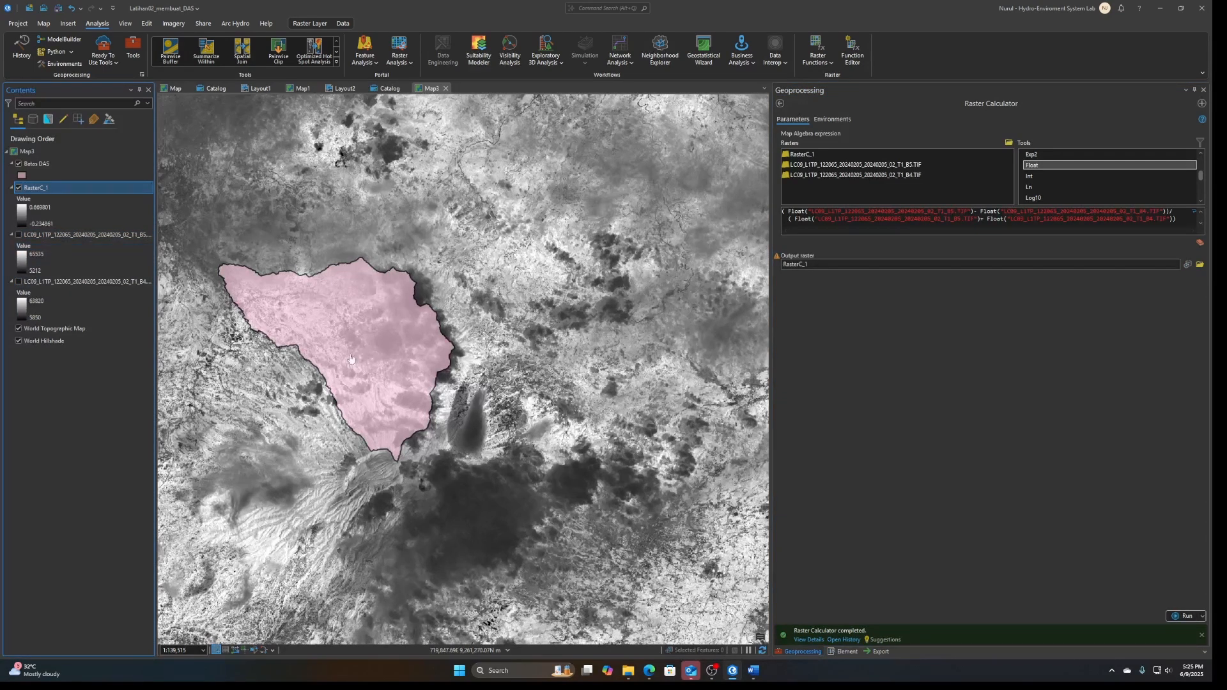
click(1205, 90)
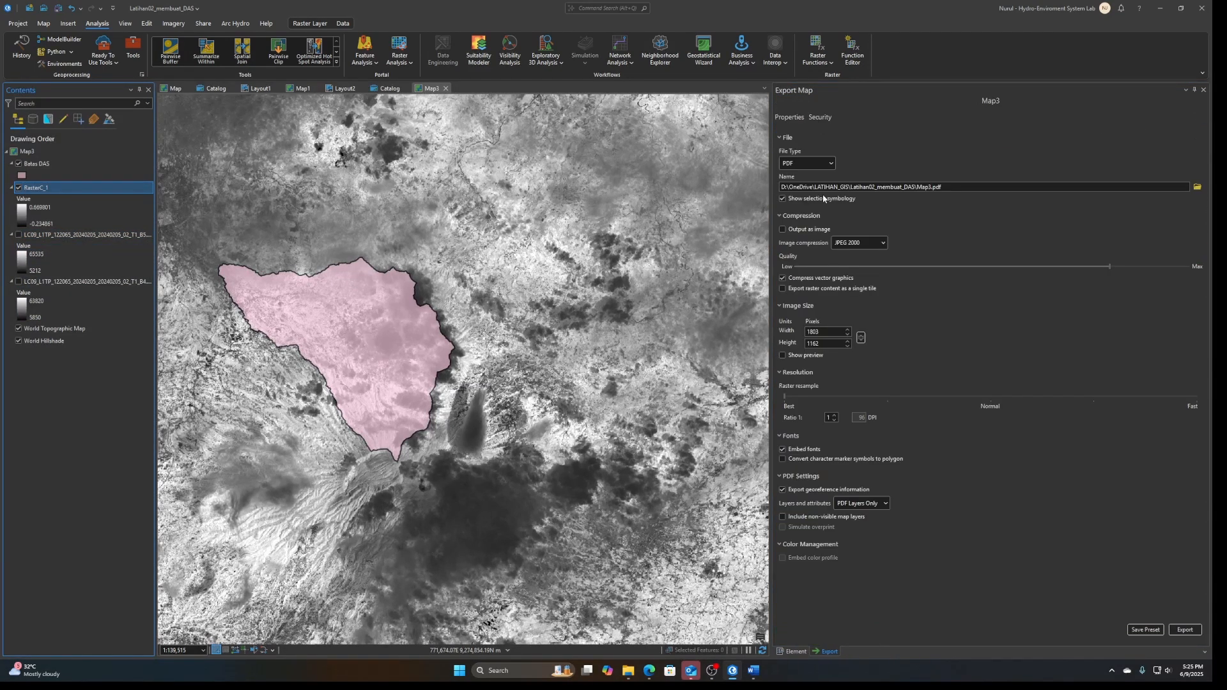
click(1204, 91)
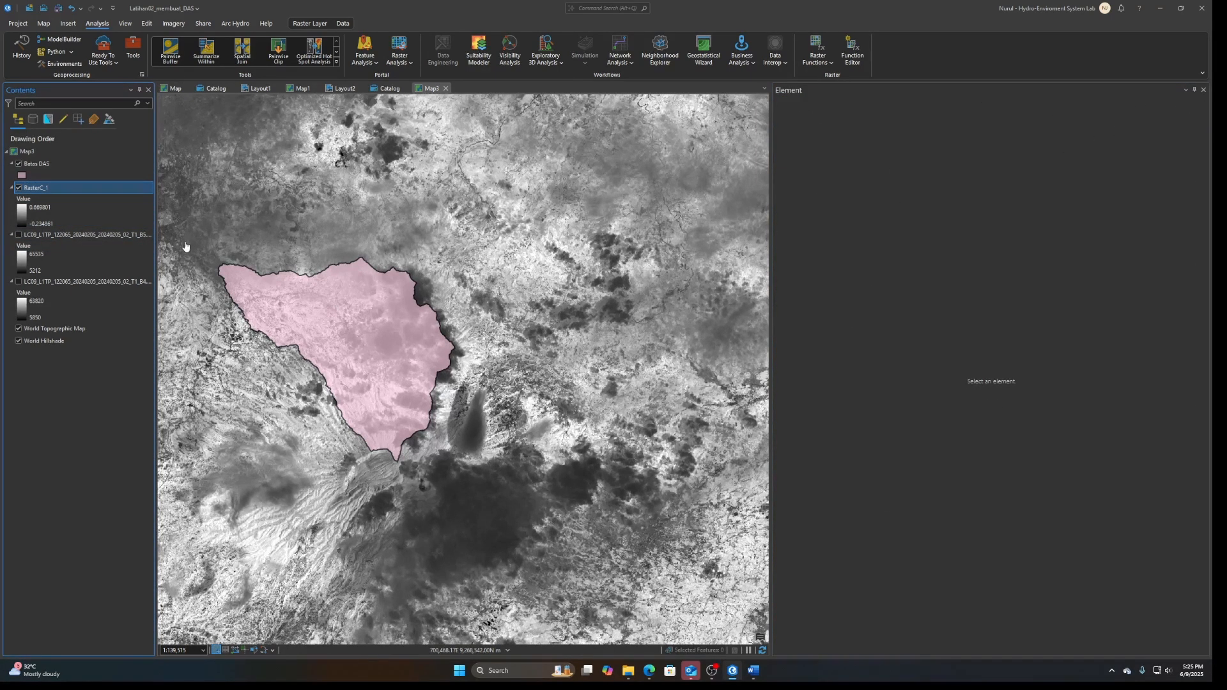
scroll(353, 284, up, 6)
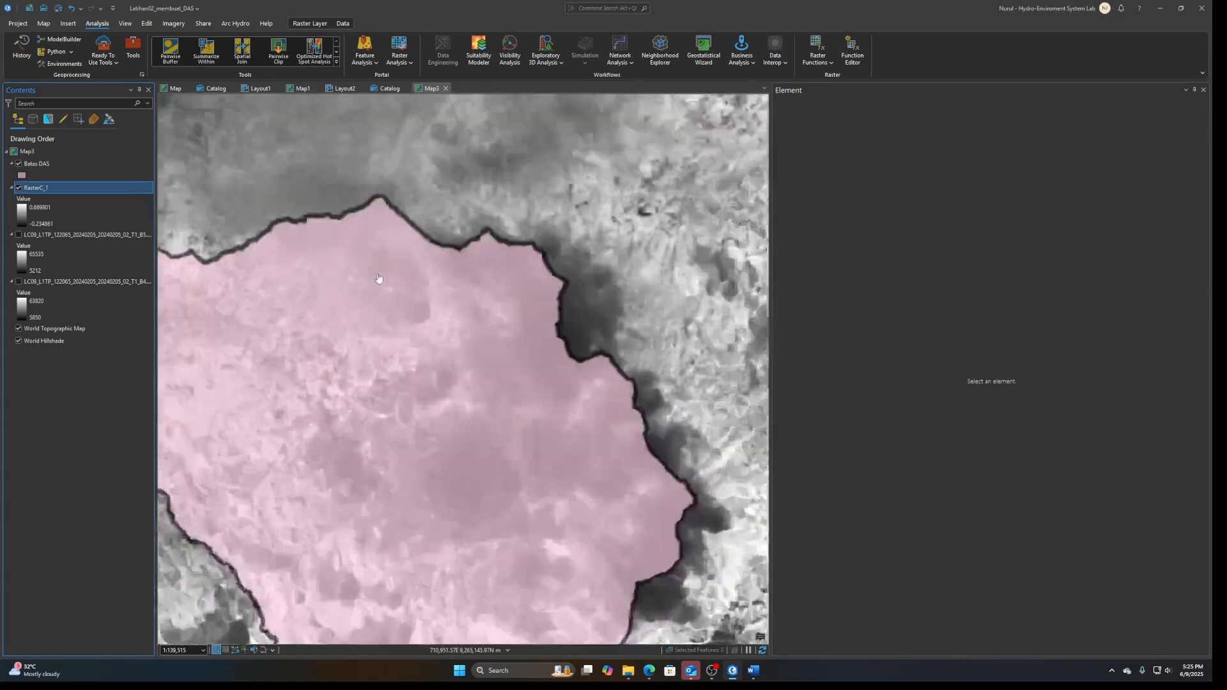
Inspect the calculated RasterC_1 raster around the Batas DAS watershed and close the empty Element pane
scroll(401, 282, down, 4)
scroll(561, 404, down, 2)
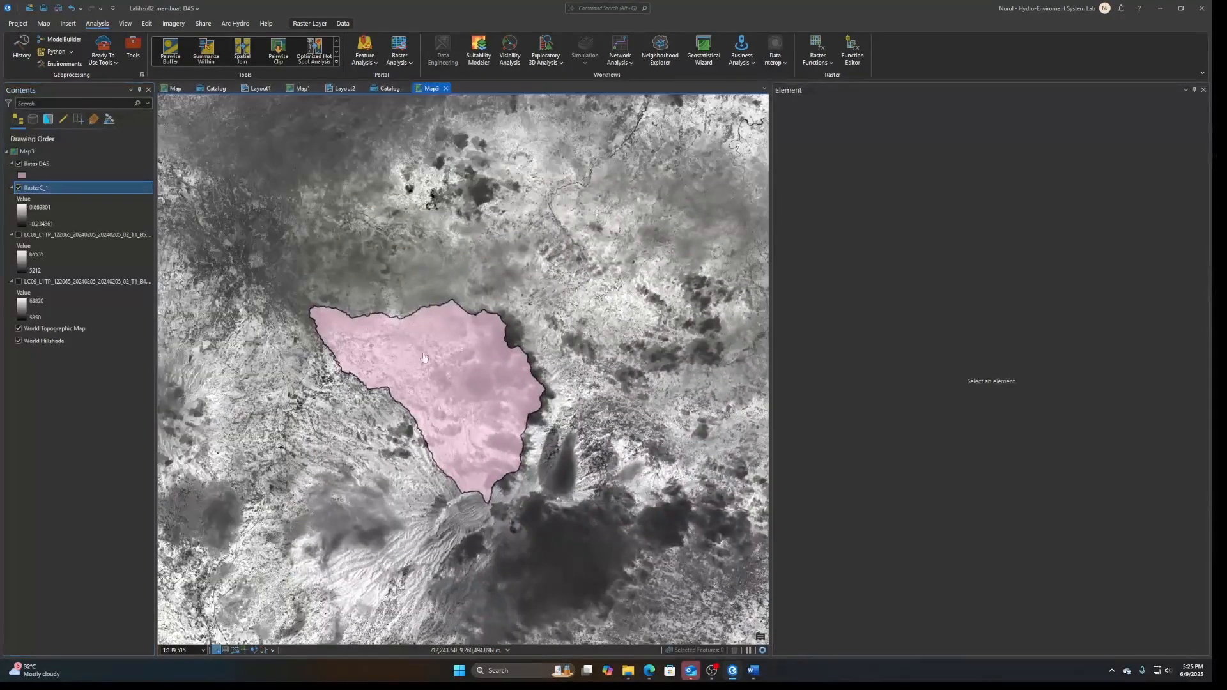
scroll(556, 543, up, 2)
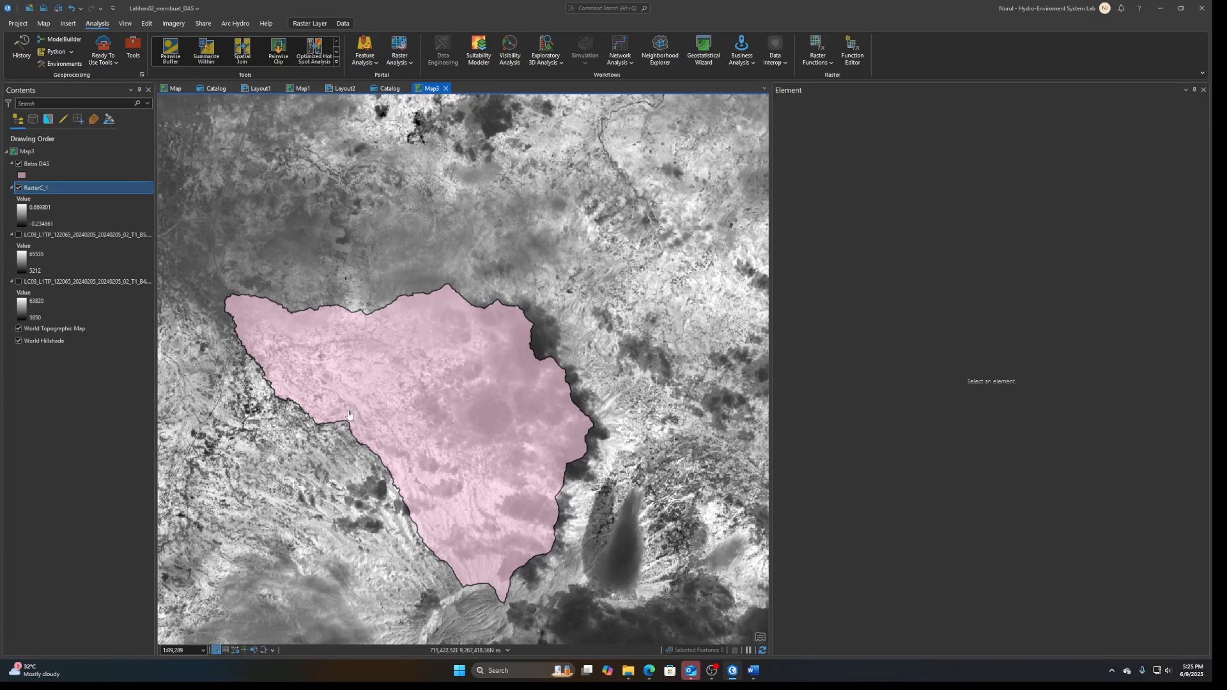
scroll(351, 417, down, 3)
scroll(337, 404, up, 3)
drag(386, 400, 346, 355)
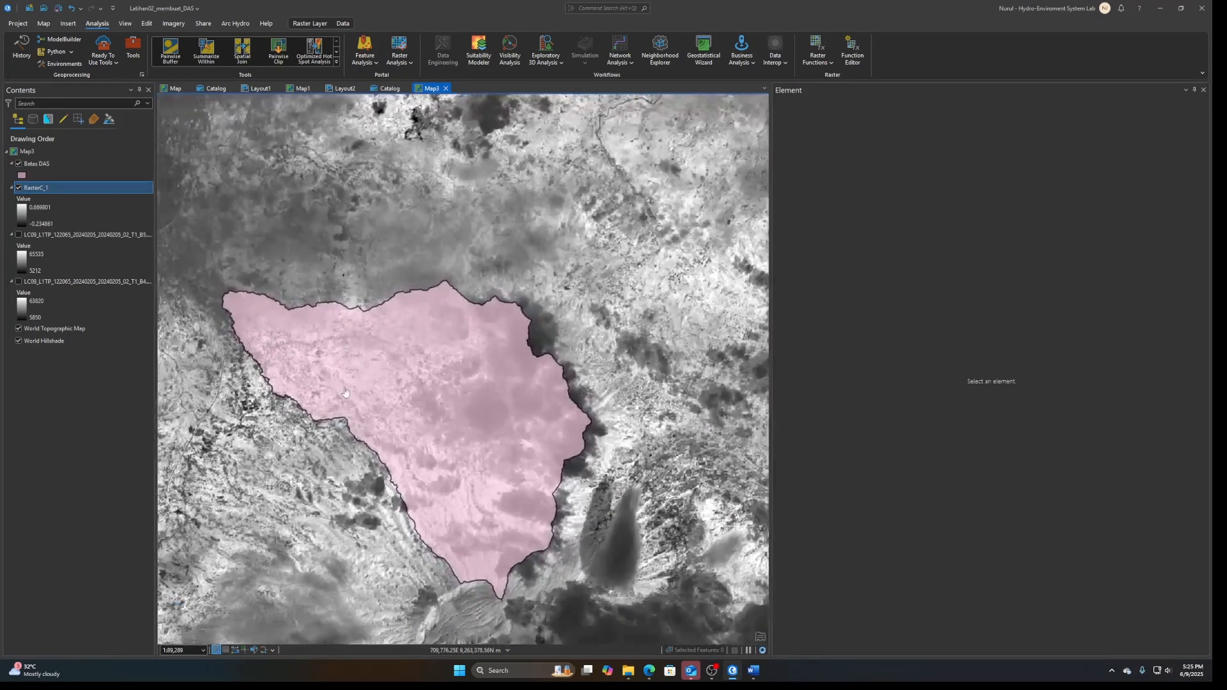
click(1203, 89)
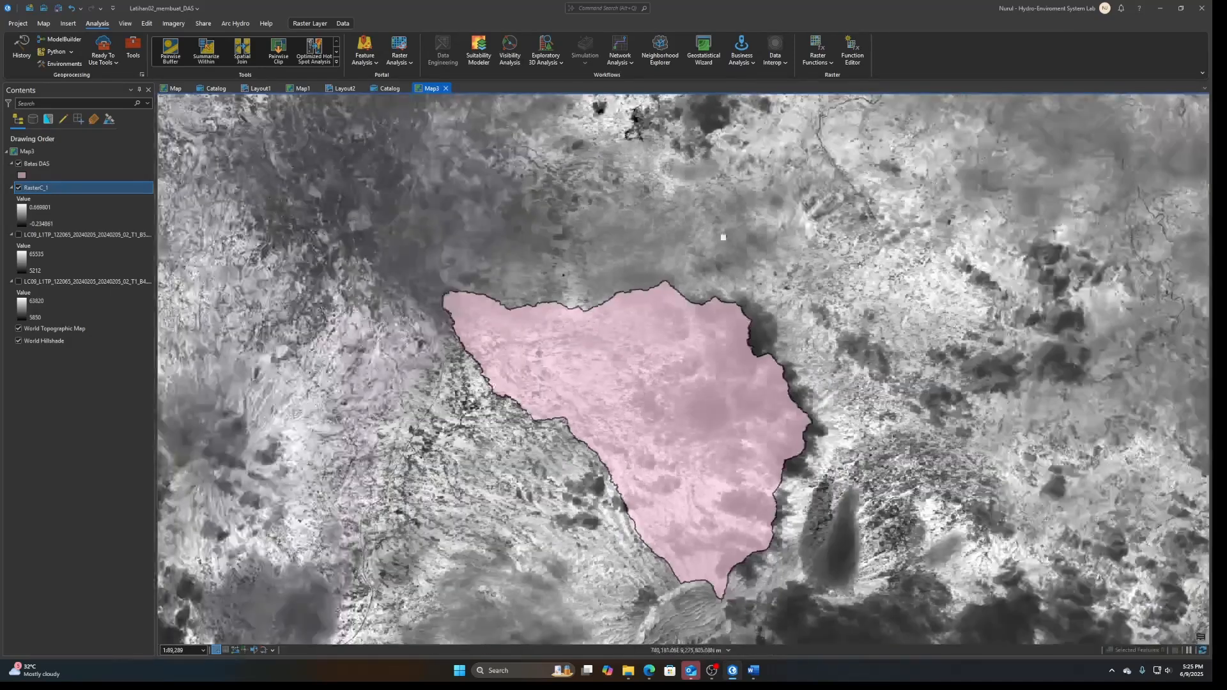
Find the Extract by Mask tool among the geoprocessing tools and open it
click(133, 48)
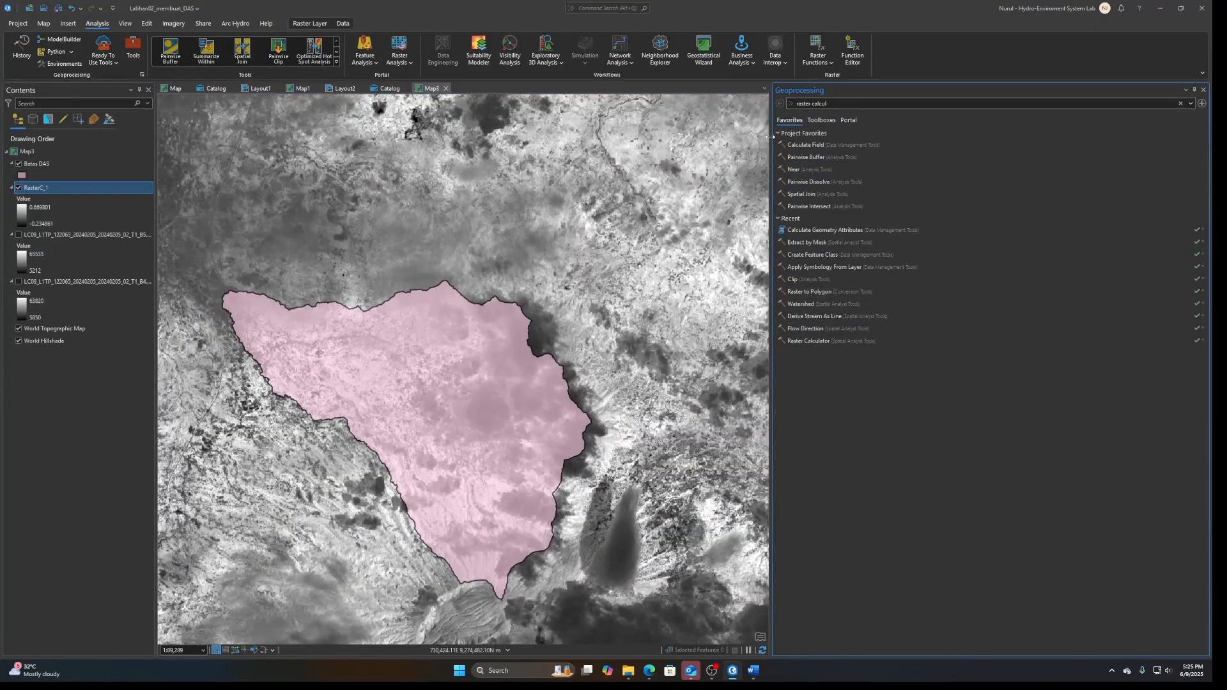
drag(770, 140, 1042, 154)
click(1125, 101)
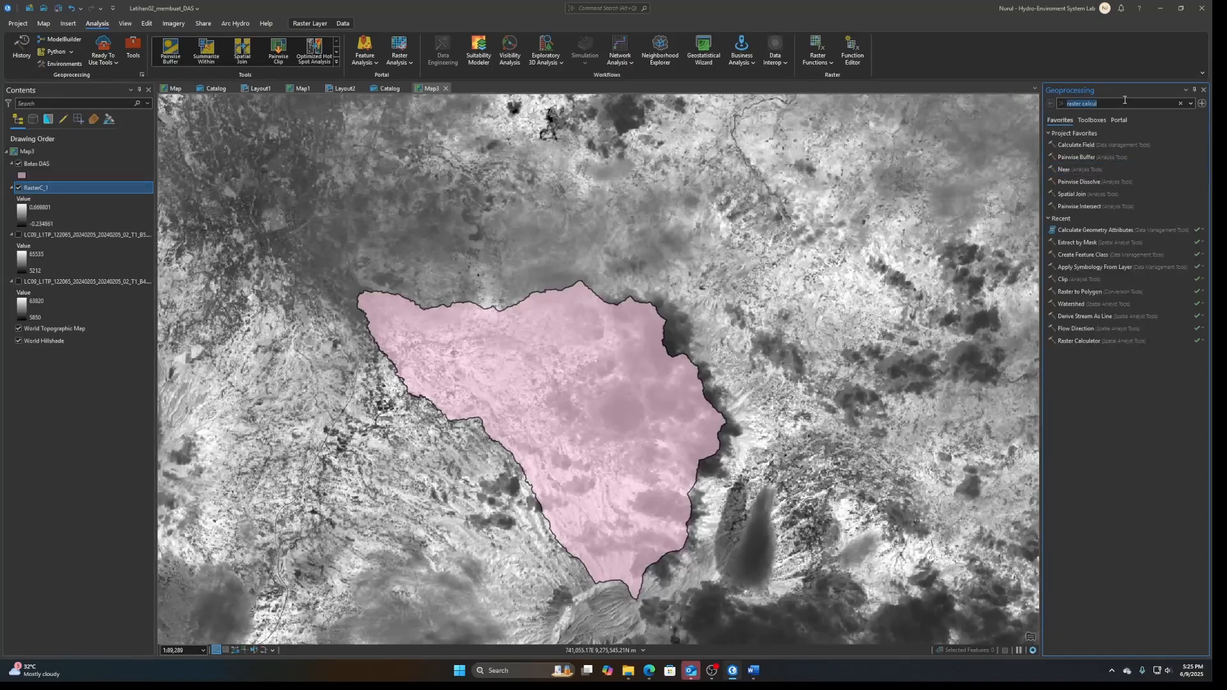
text(raster c)
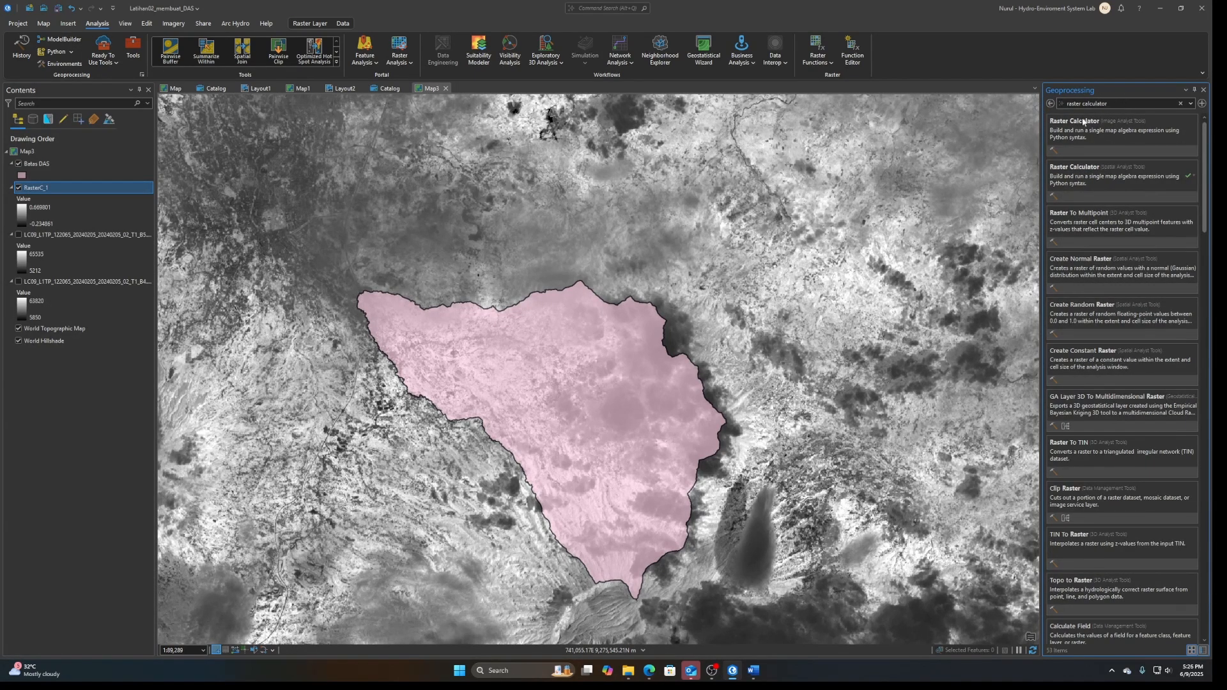
drag(1141, 103, 1031, 95)
text(extract by mask)
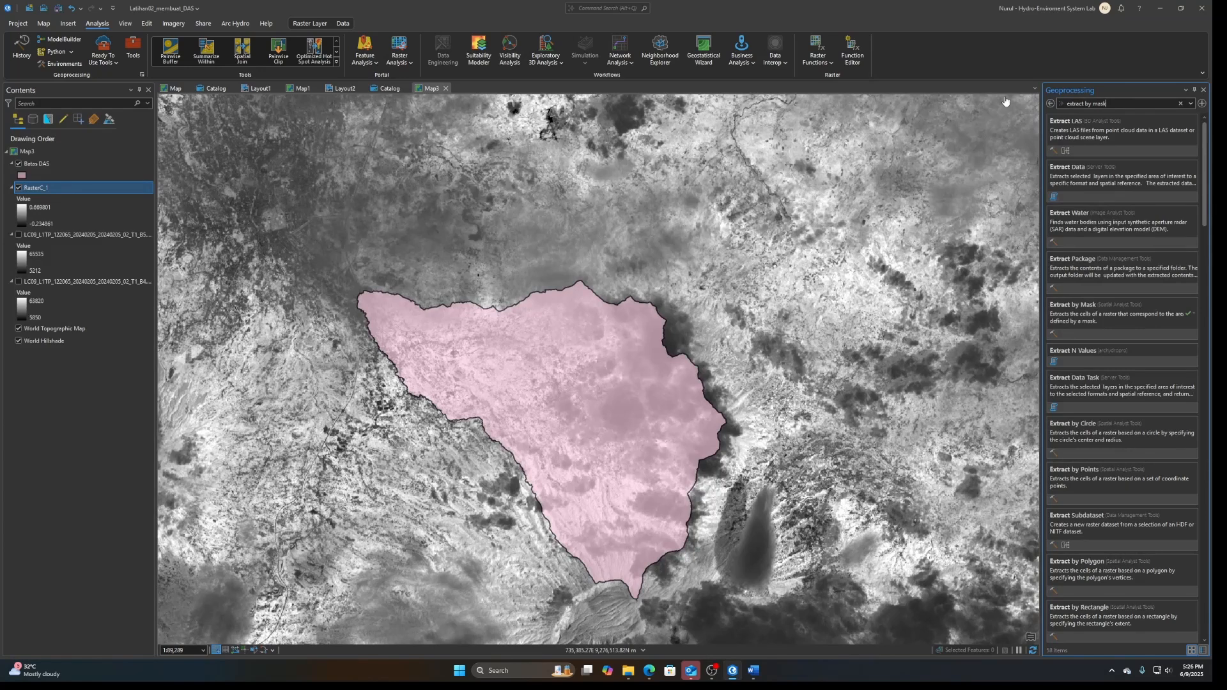
click(1124, 137)
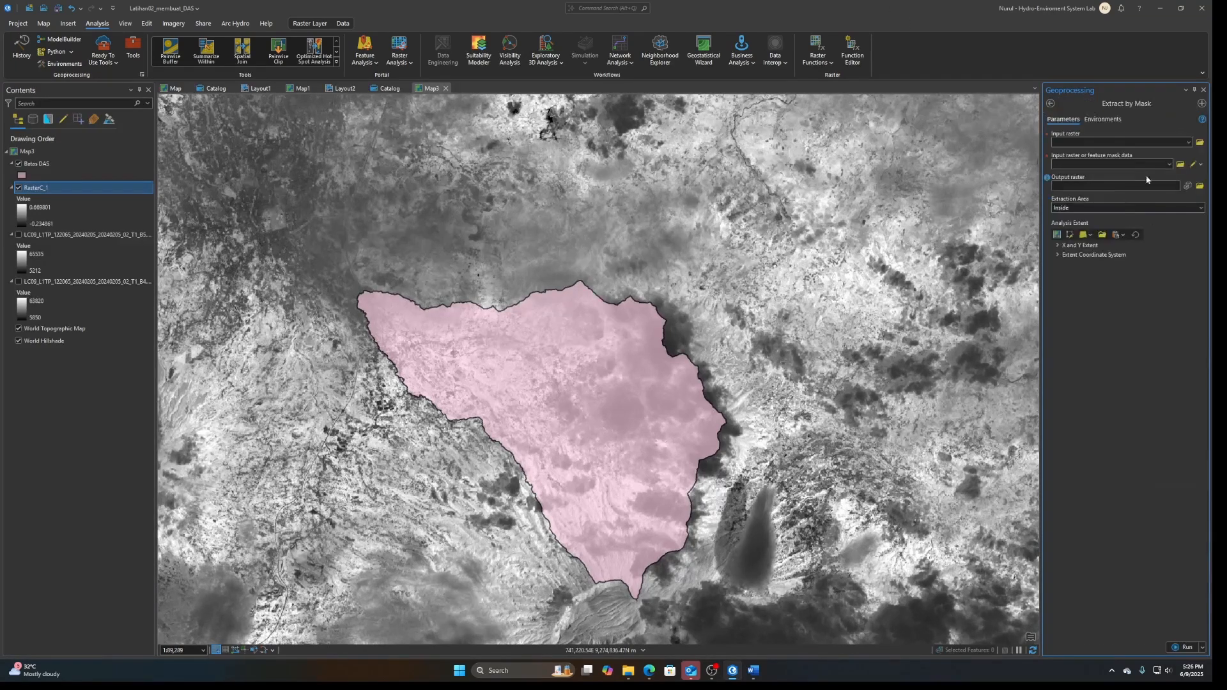
Extract RasterC_1 inside the Batas DAS mask and hide the RasterC_1 and Batas DAS layers
click(1187, 142)
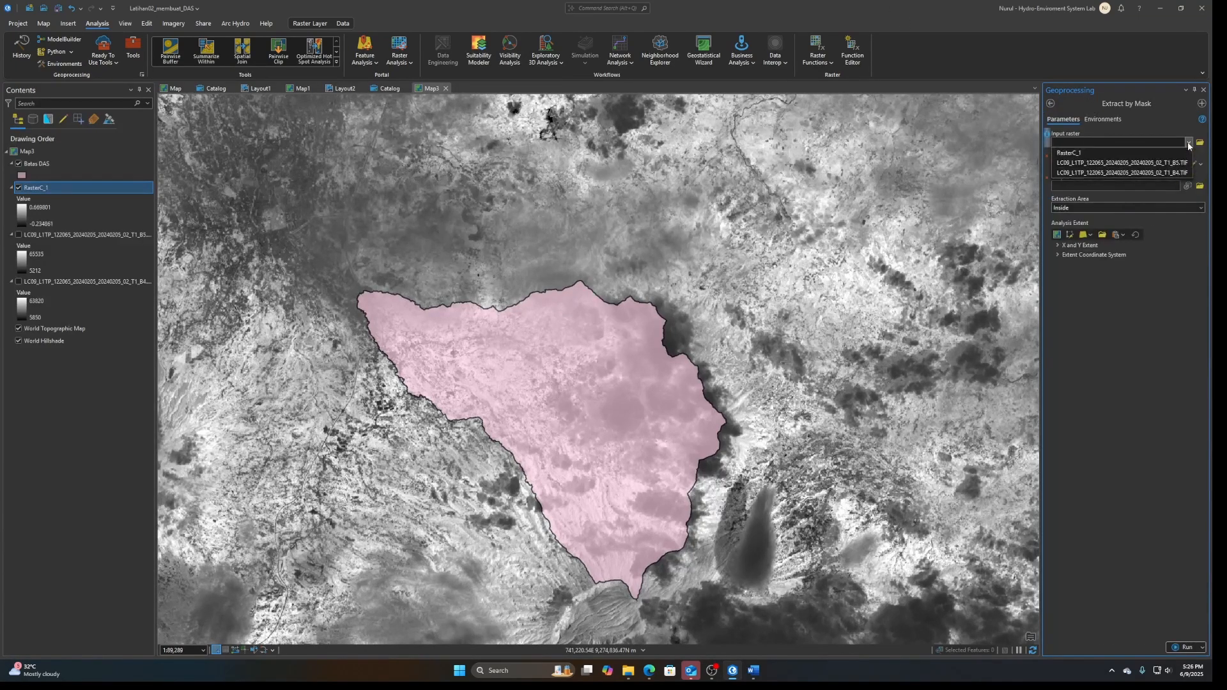
click(1107, 156)
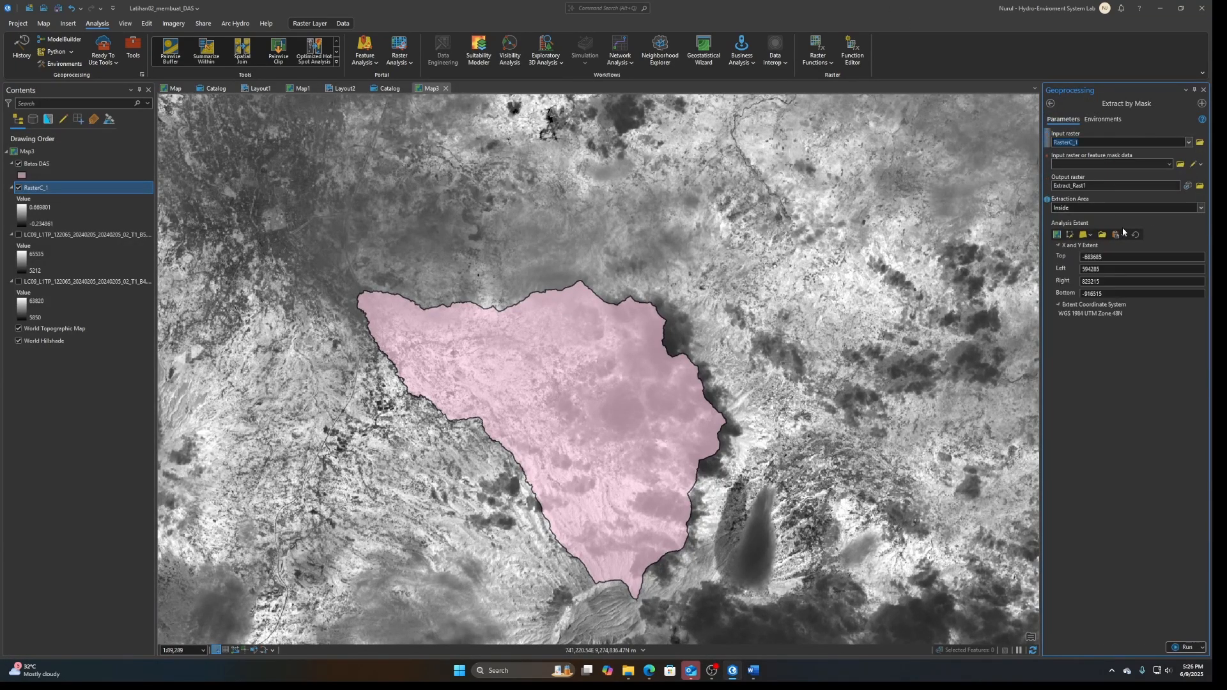
click(1167, 165)
click(1114, 171)
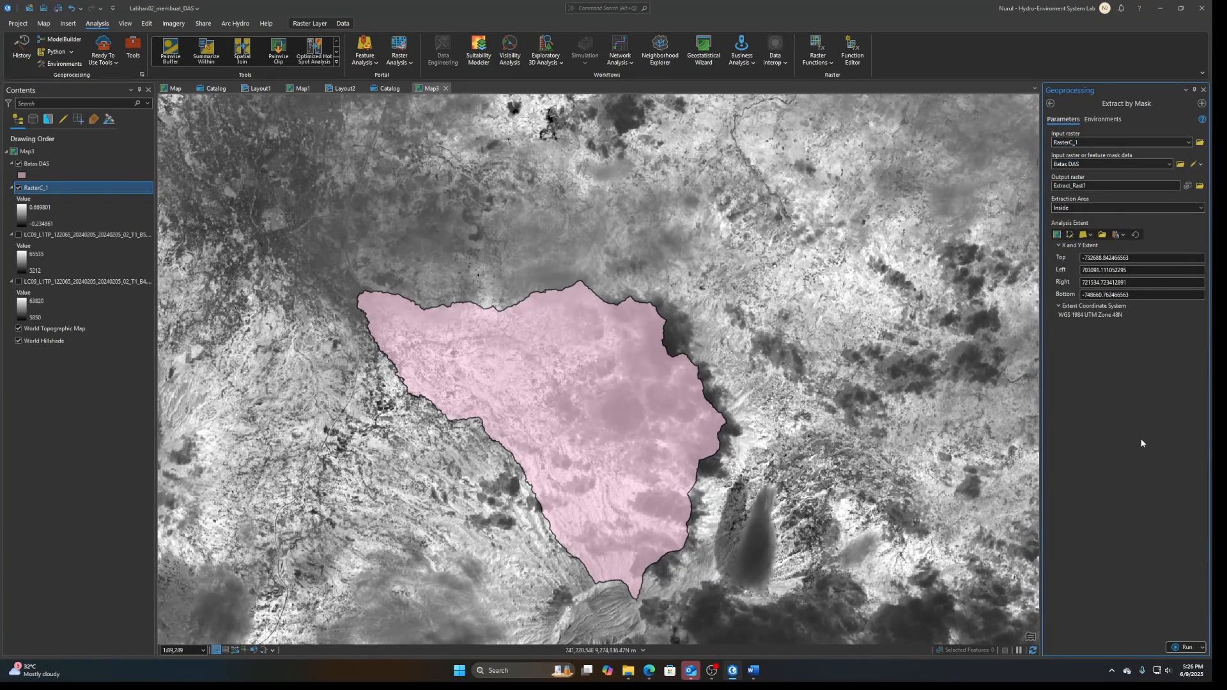
click(1182, 647)
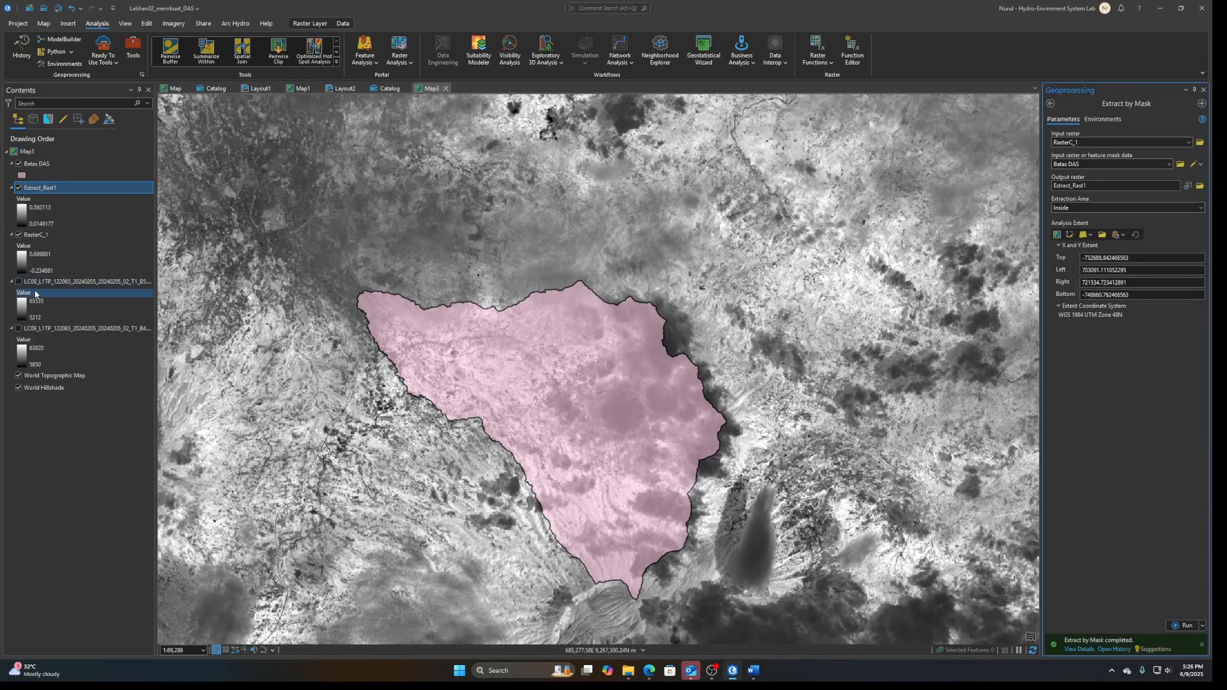
click(19, 235)
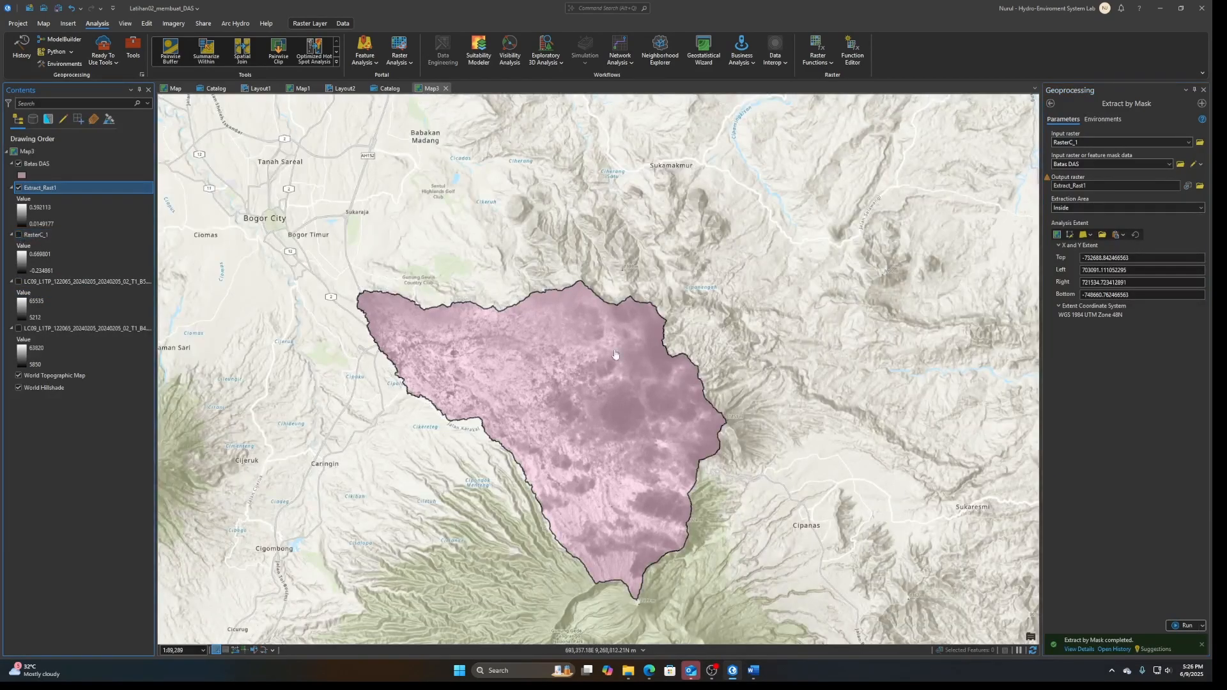
click(19, 164)
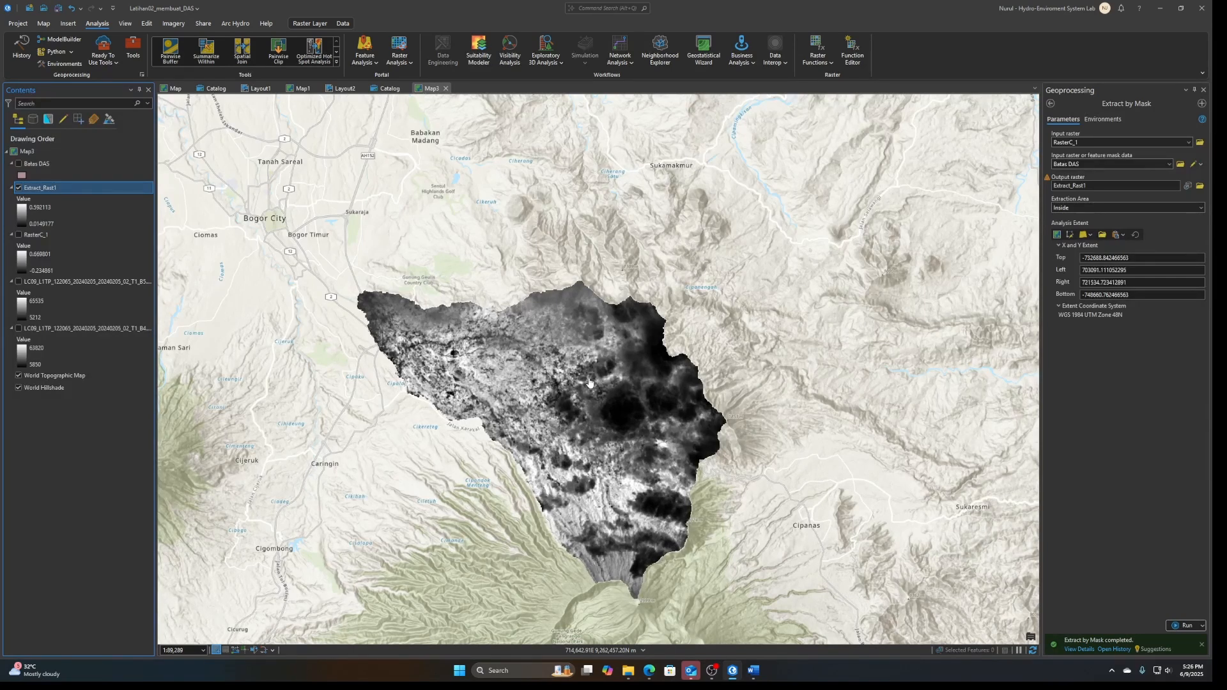
Switch to the Edge browser and search the web for "ndvi classification range" in a new tab
click(646, 614)
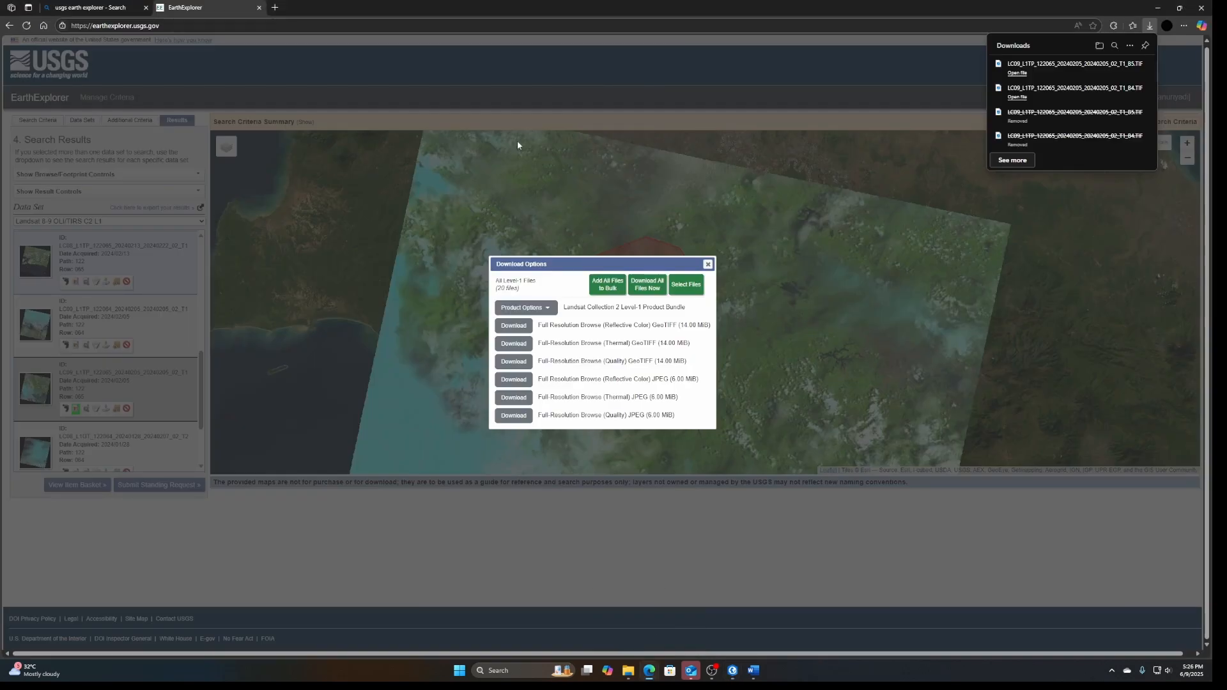
click(275, 7)
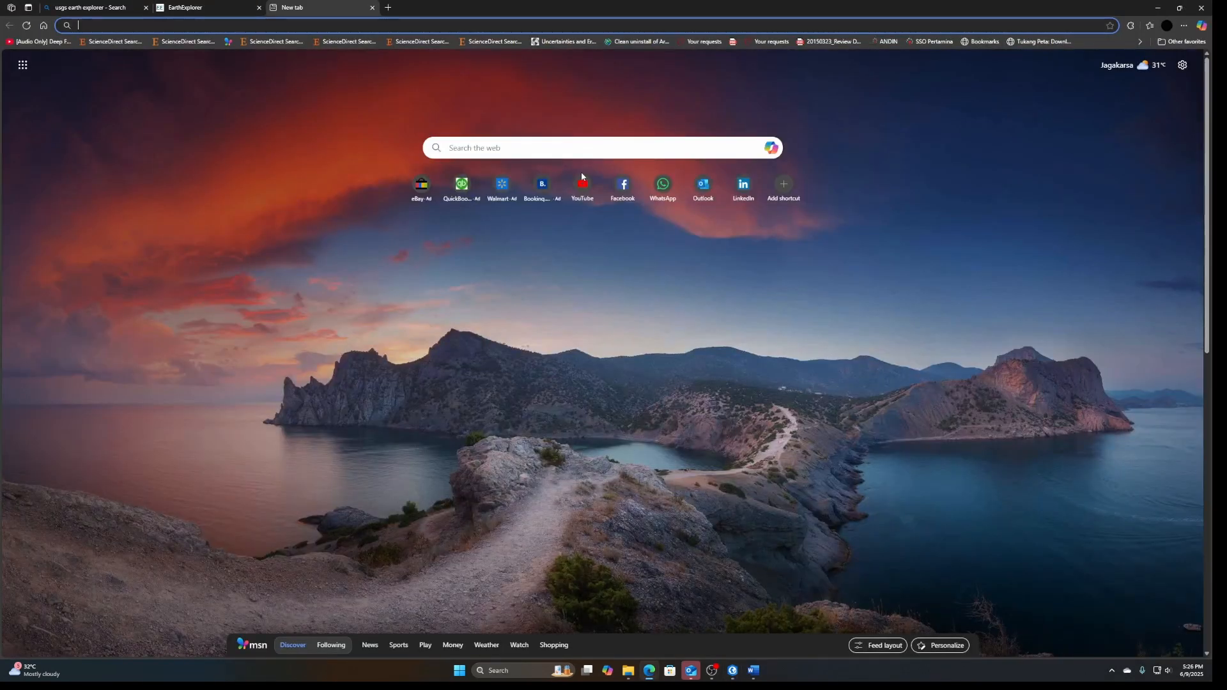
text(ndvi c)
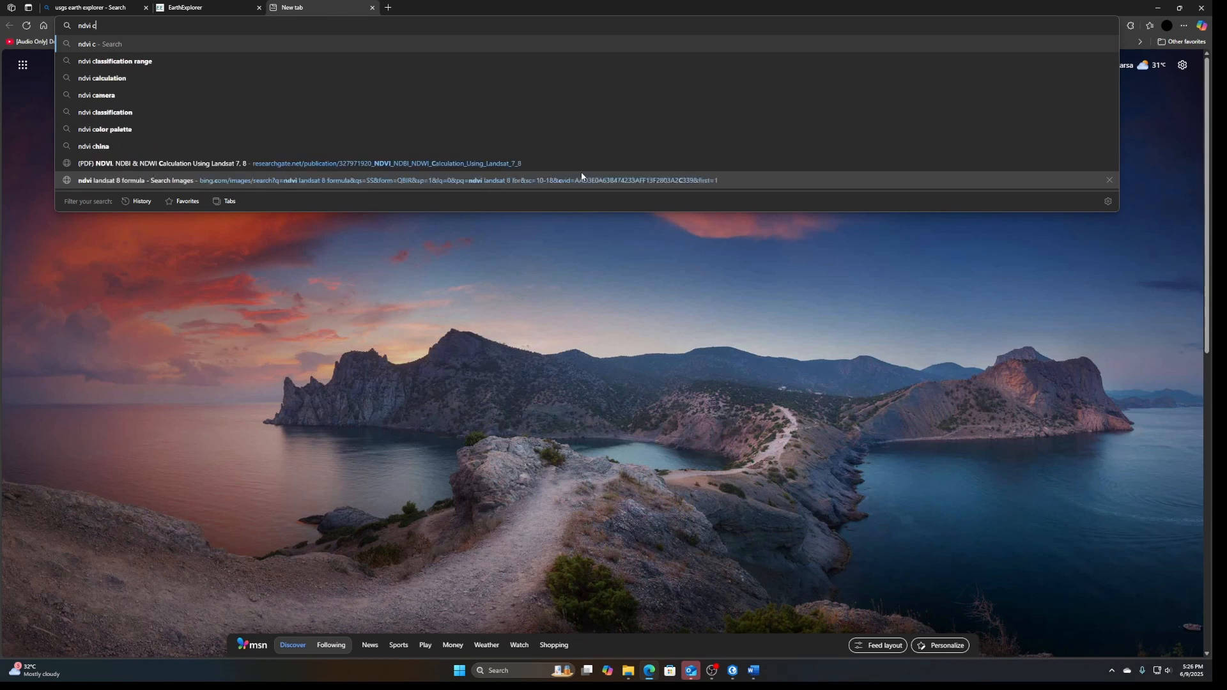
key(Down)
key(Return)
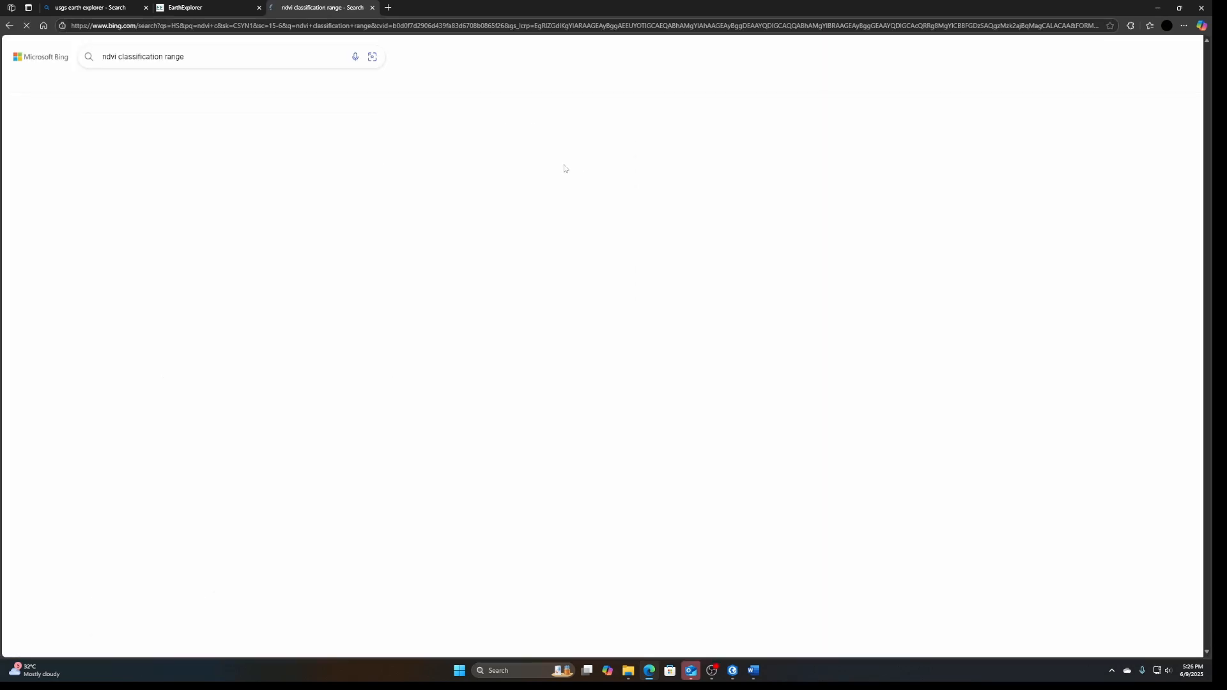
Look up the table of NDVI ranges per land cover class on its ResearchGate source page and return to ArcGIS Pro
click(285, 447)
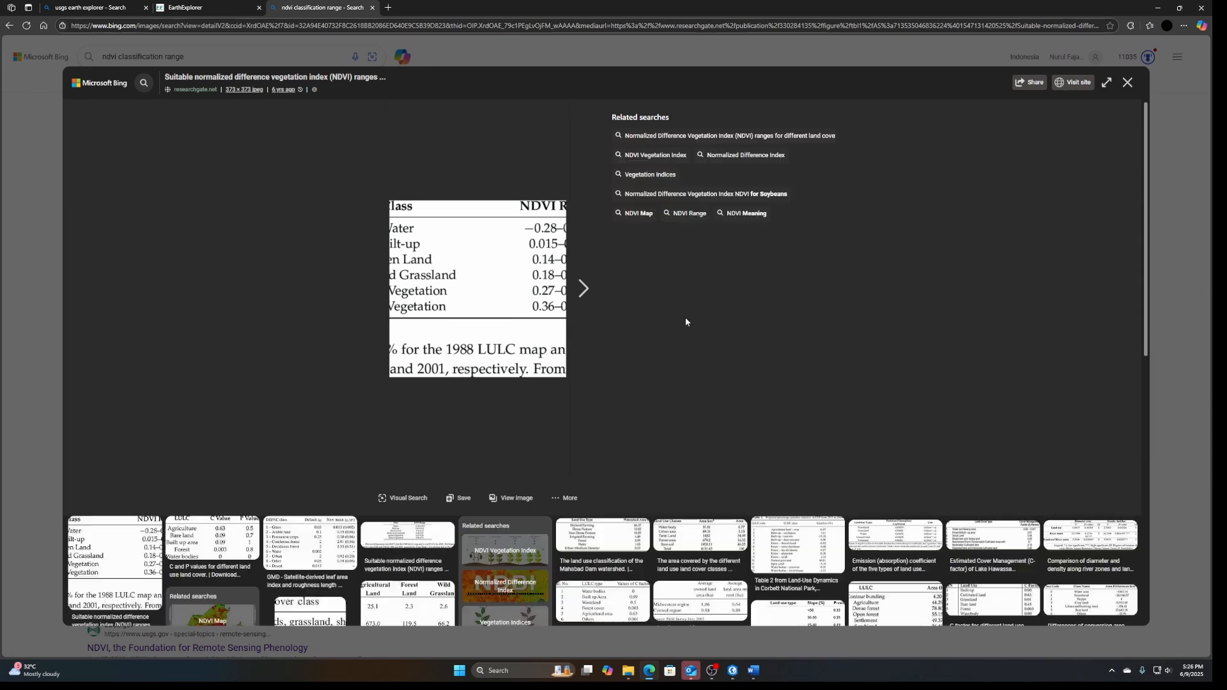
key(Escape)
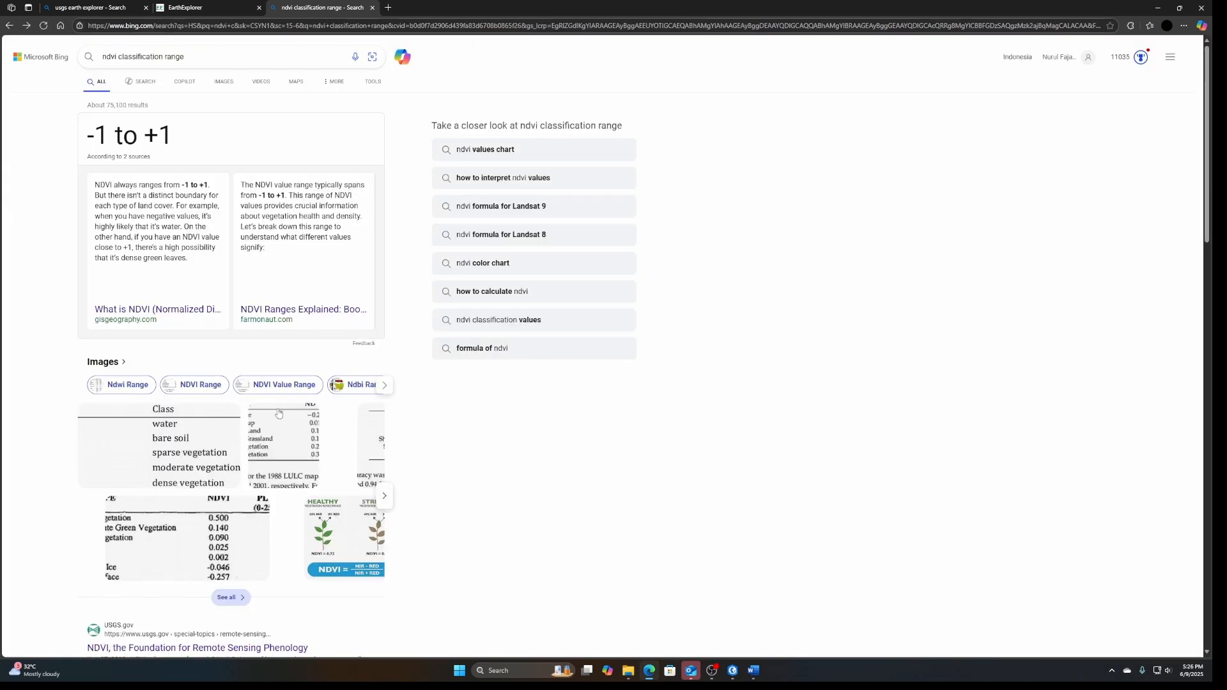
click(224, 82)
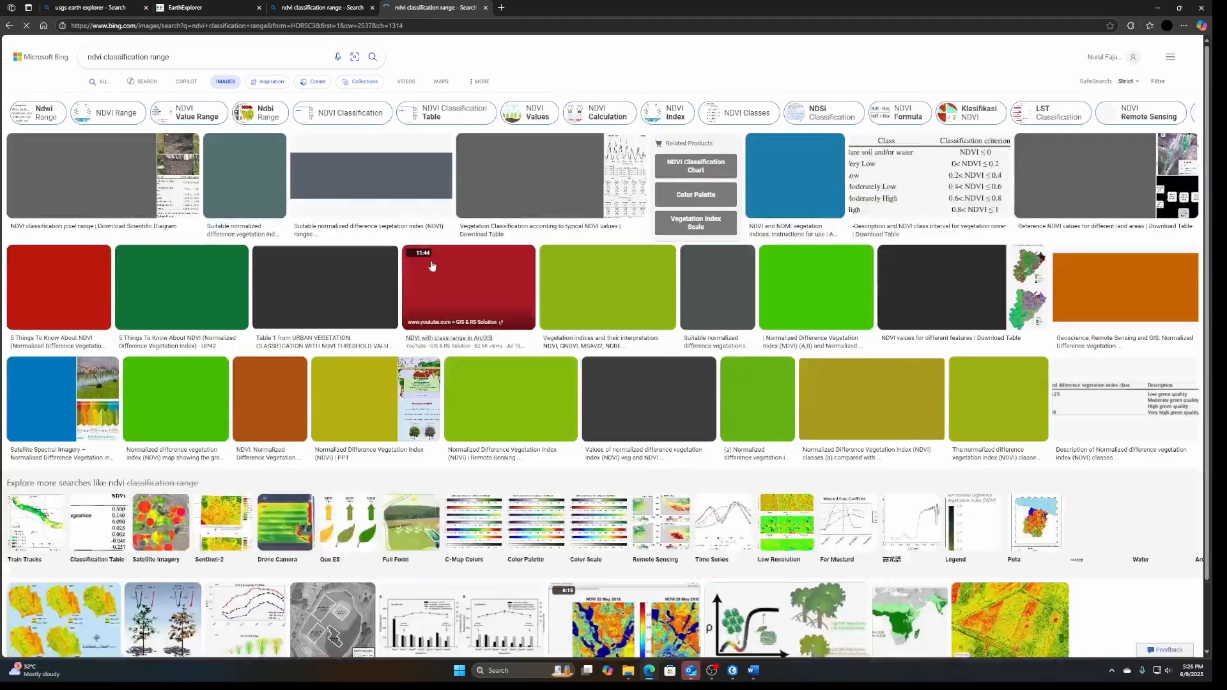
click(364, 167)
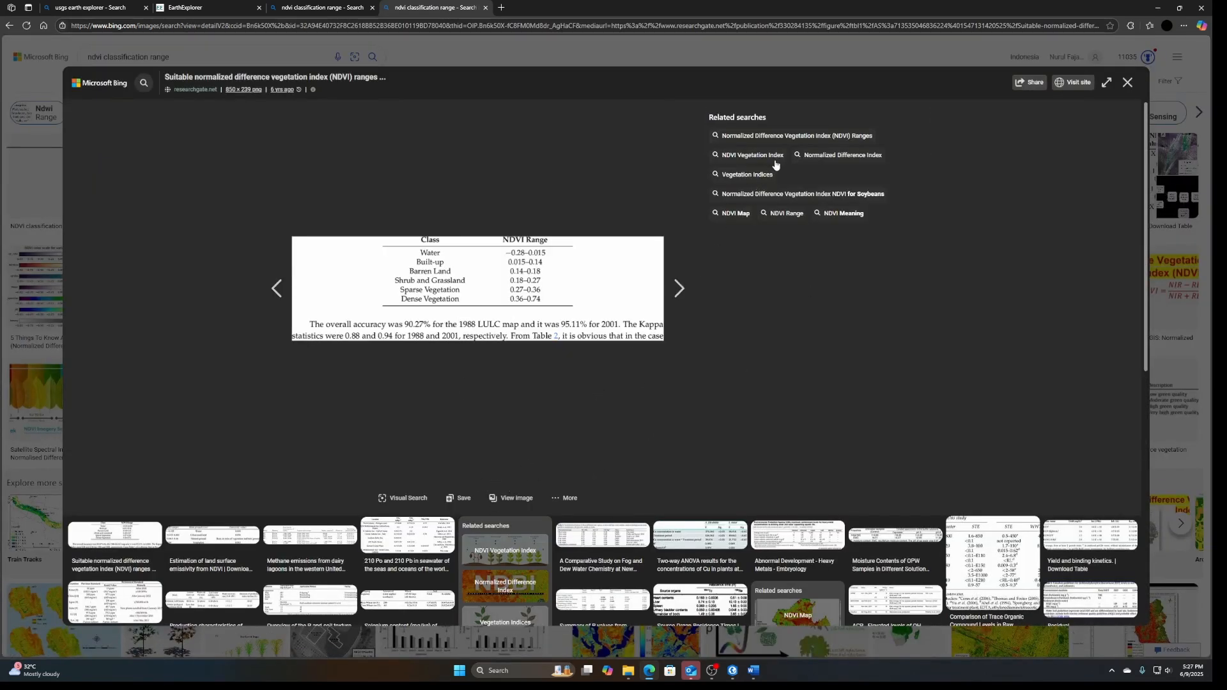
click(224, 82)
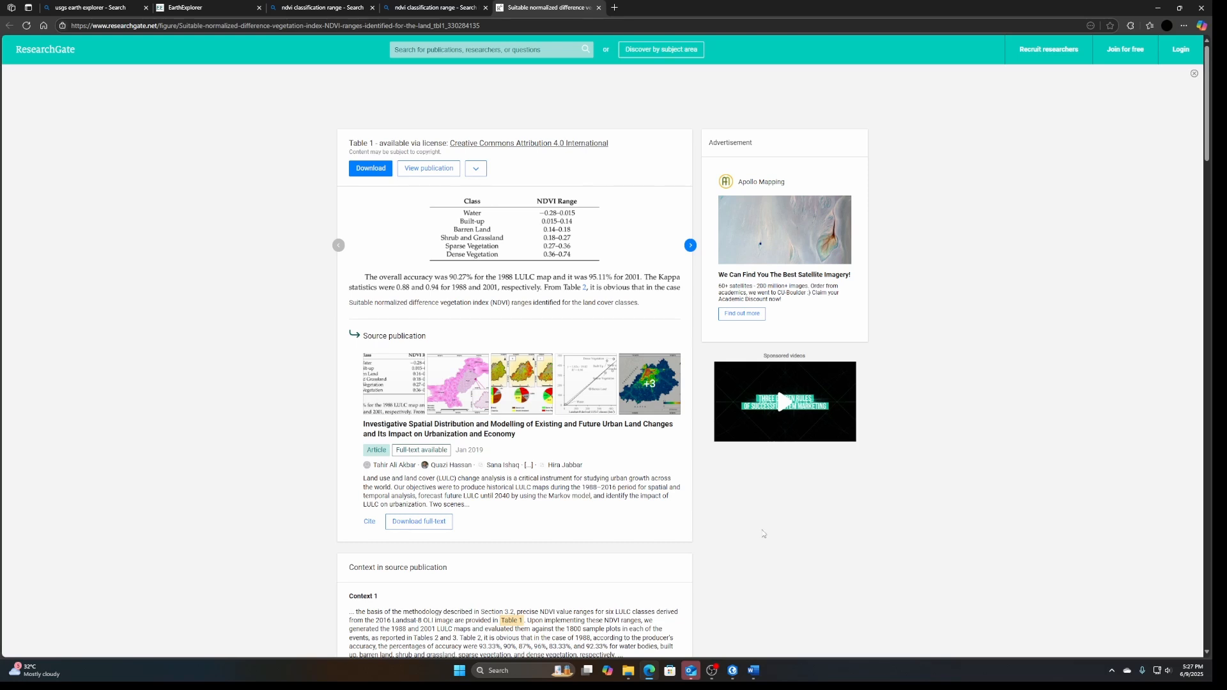
mouse_move(736, 680)
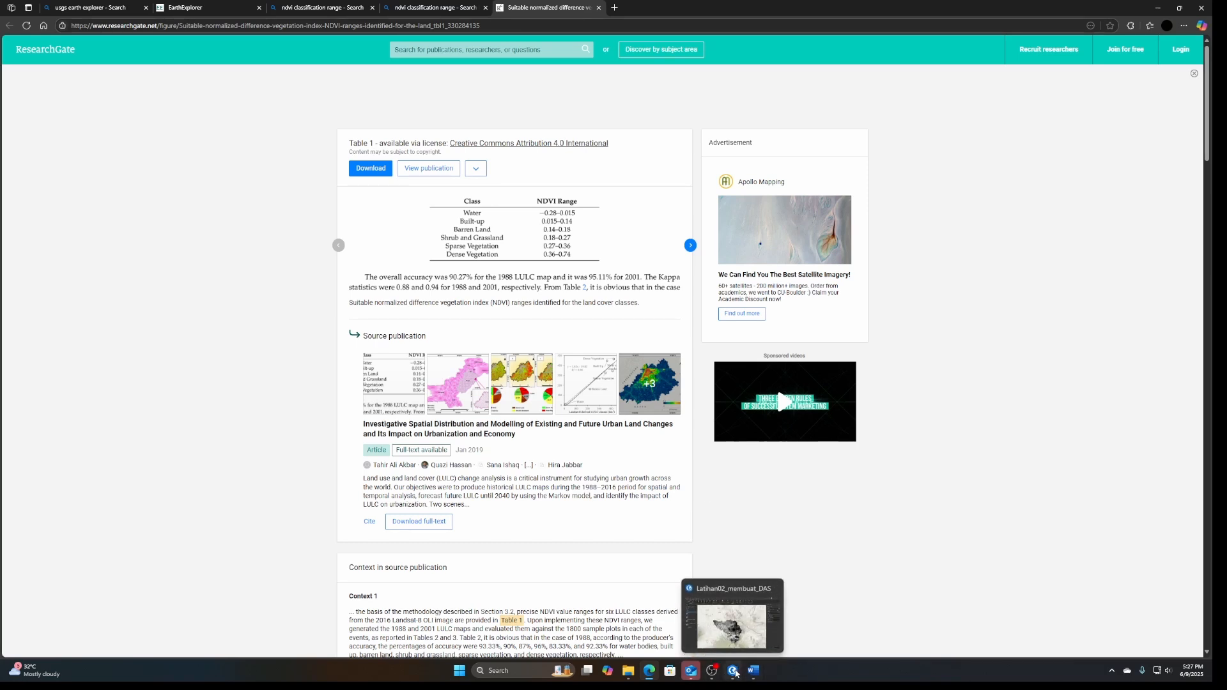
click(729, 675)
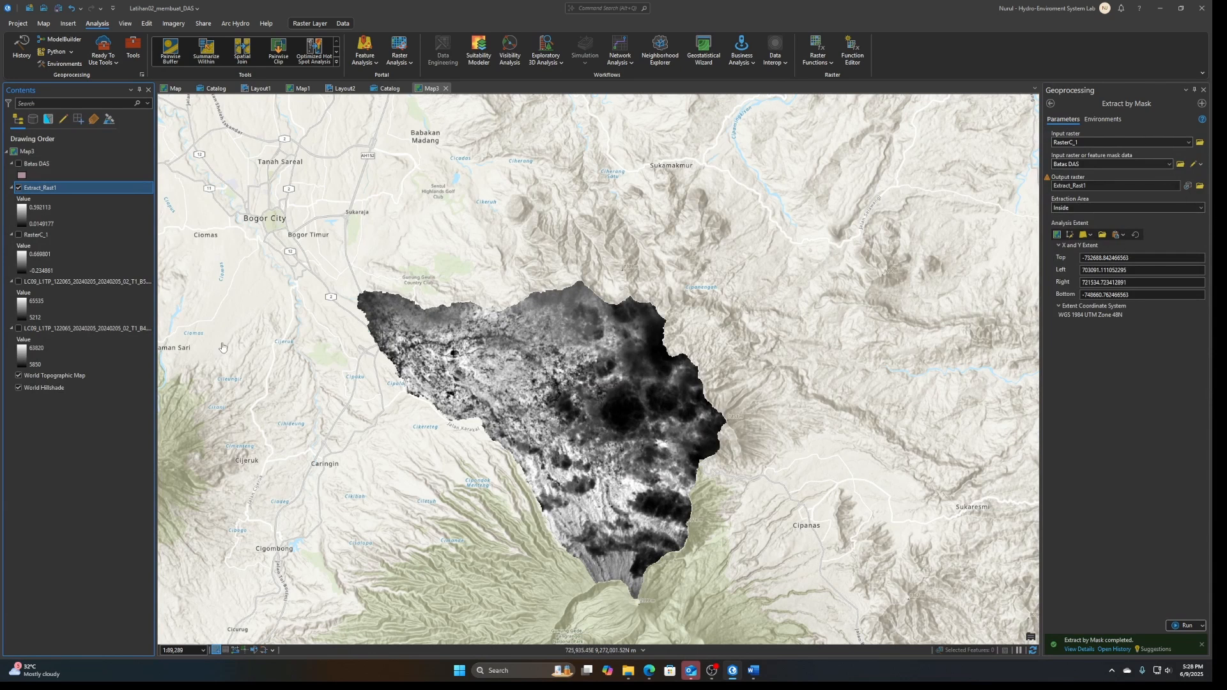
right_click(33, 187)
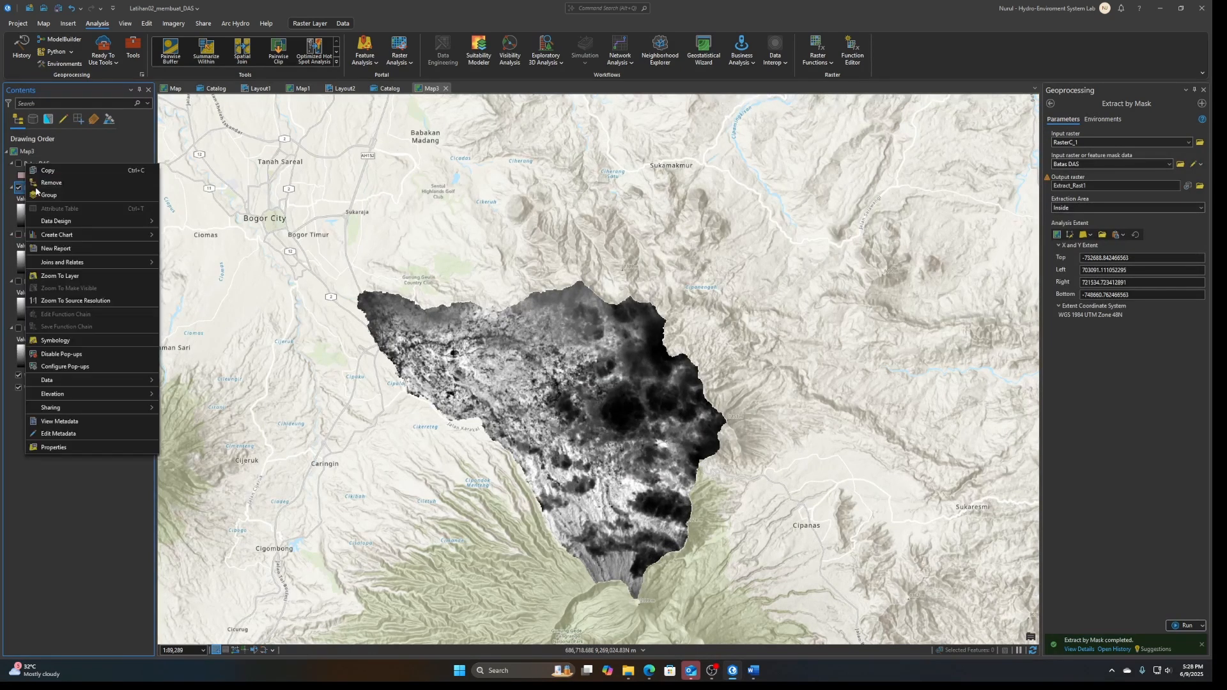
click(60, 451)
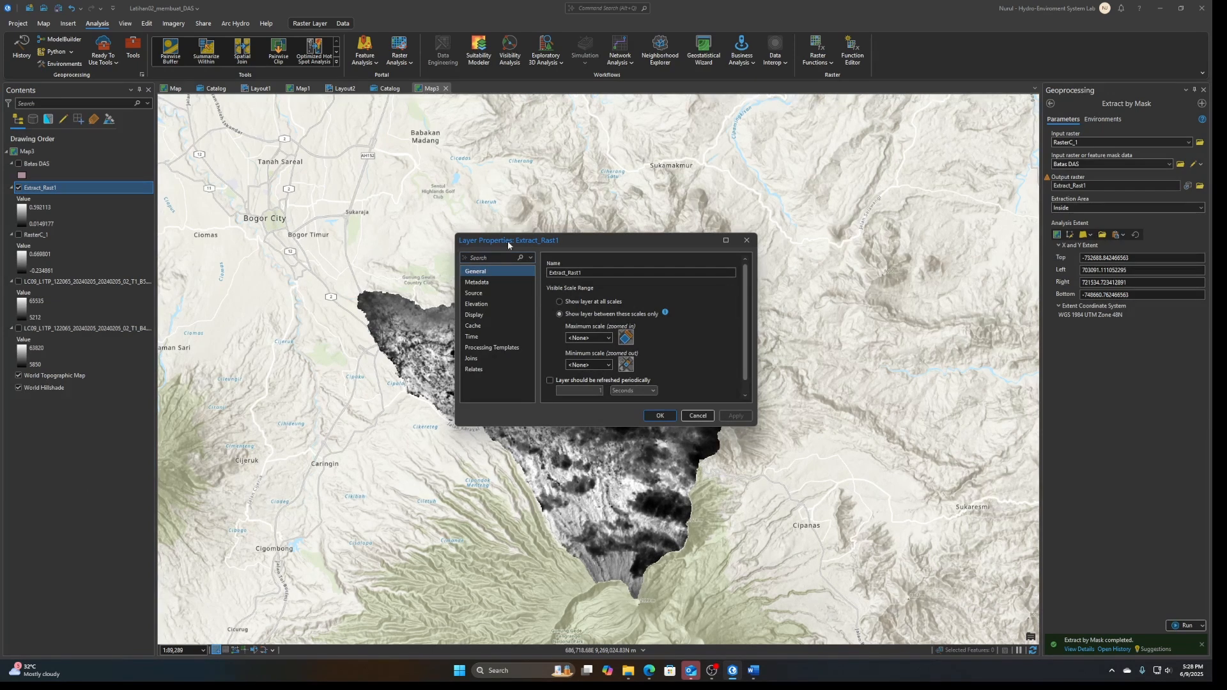
drag(572, 241, 774, 200)
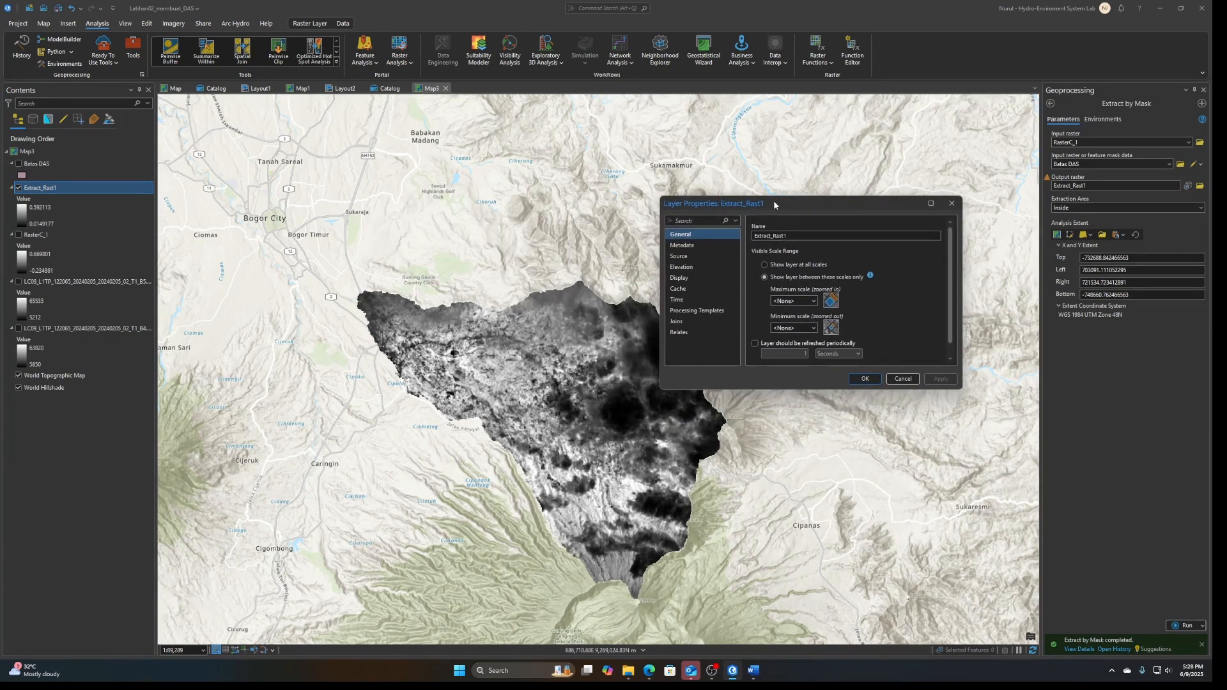
click(902, 379)
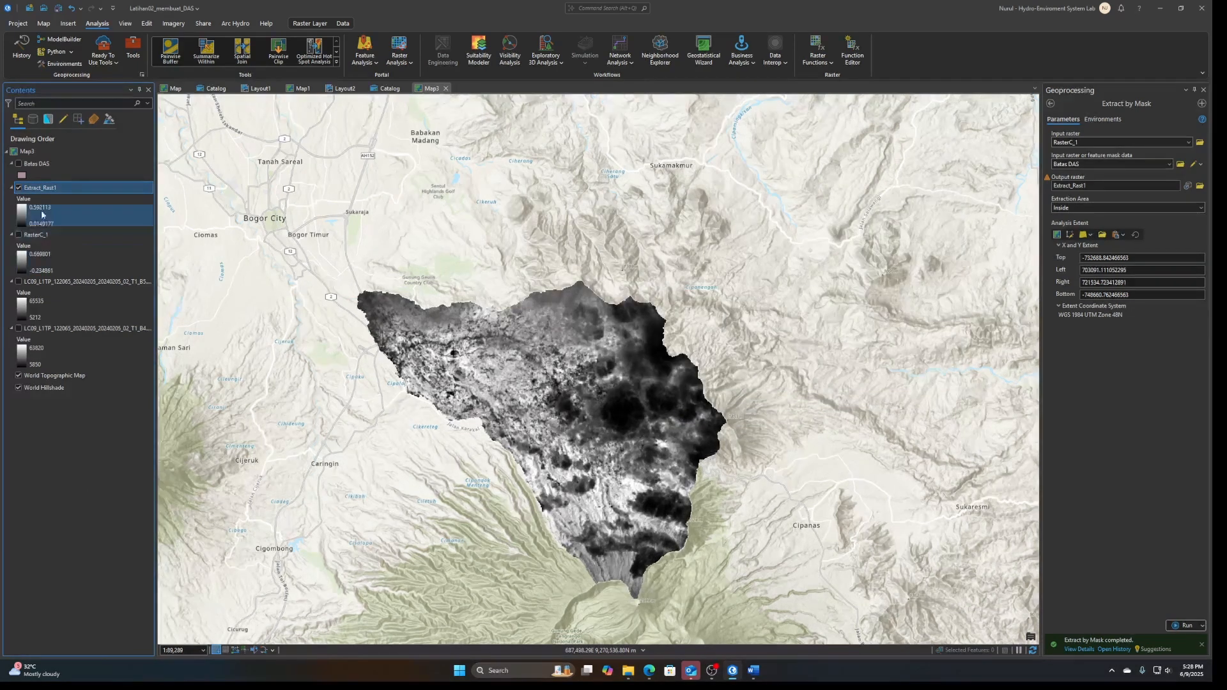
Set the primary symbology of the Extract_Rast1 layer to Classify
right_click(45, 190)
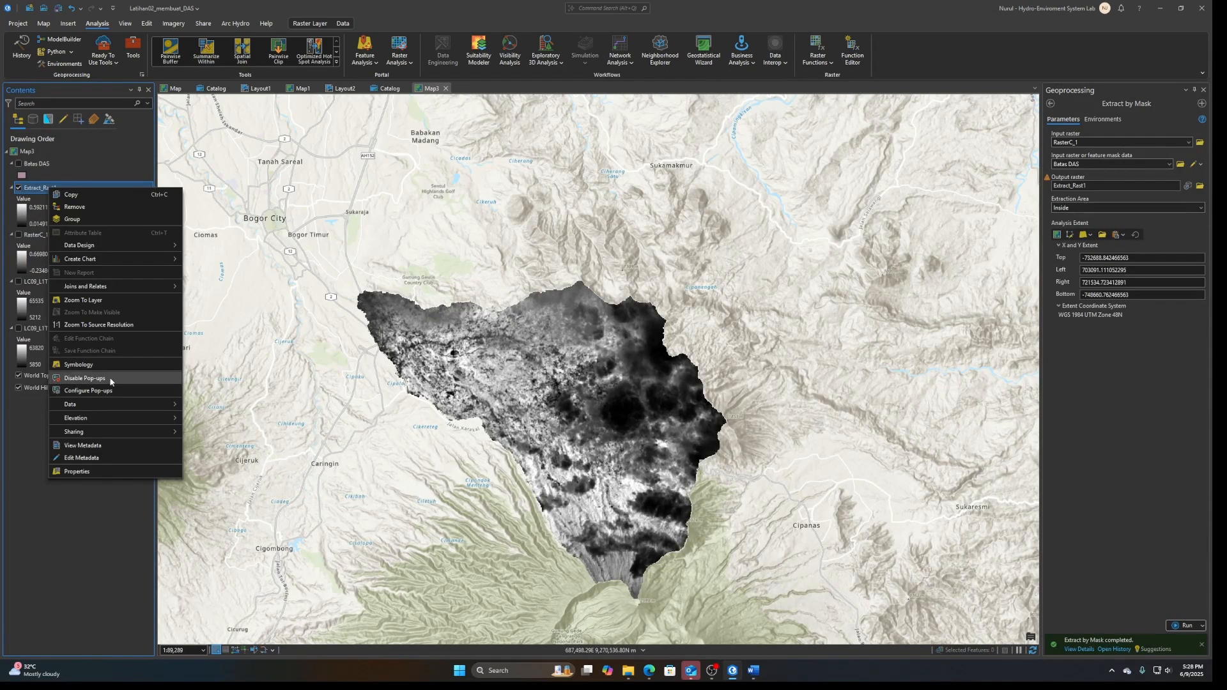
click(78, 364)
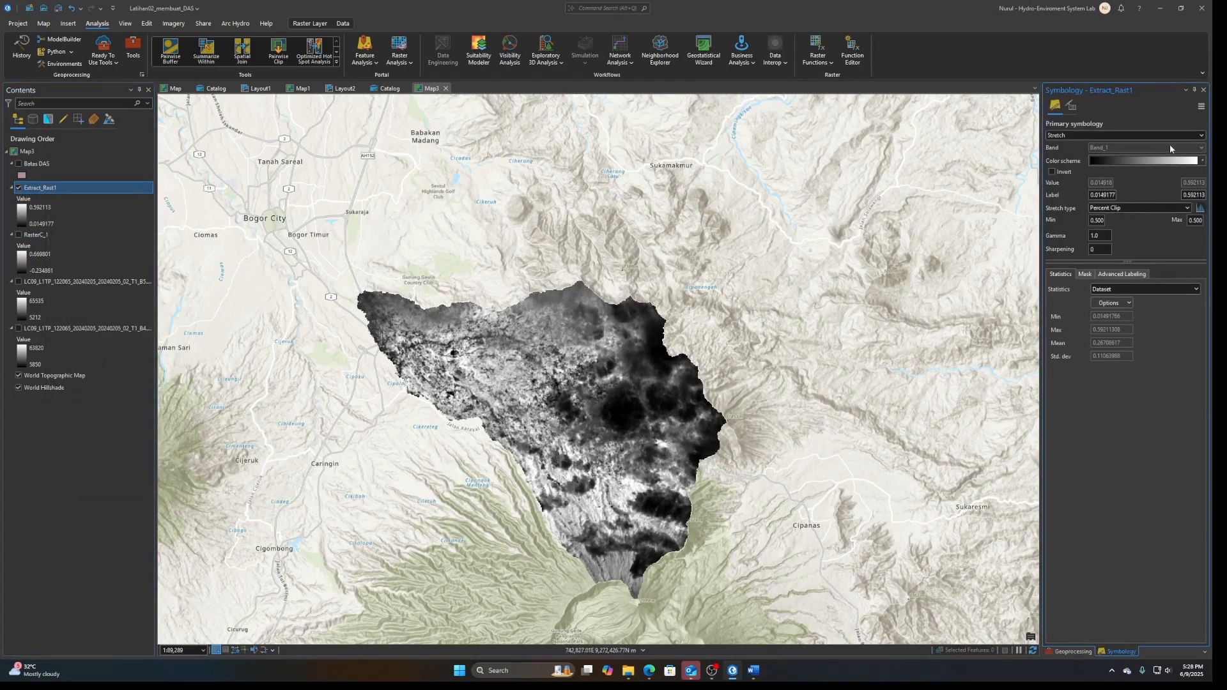
click(1182, 135)
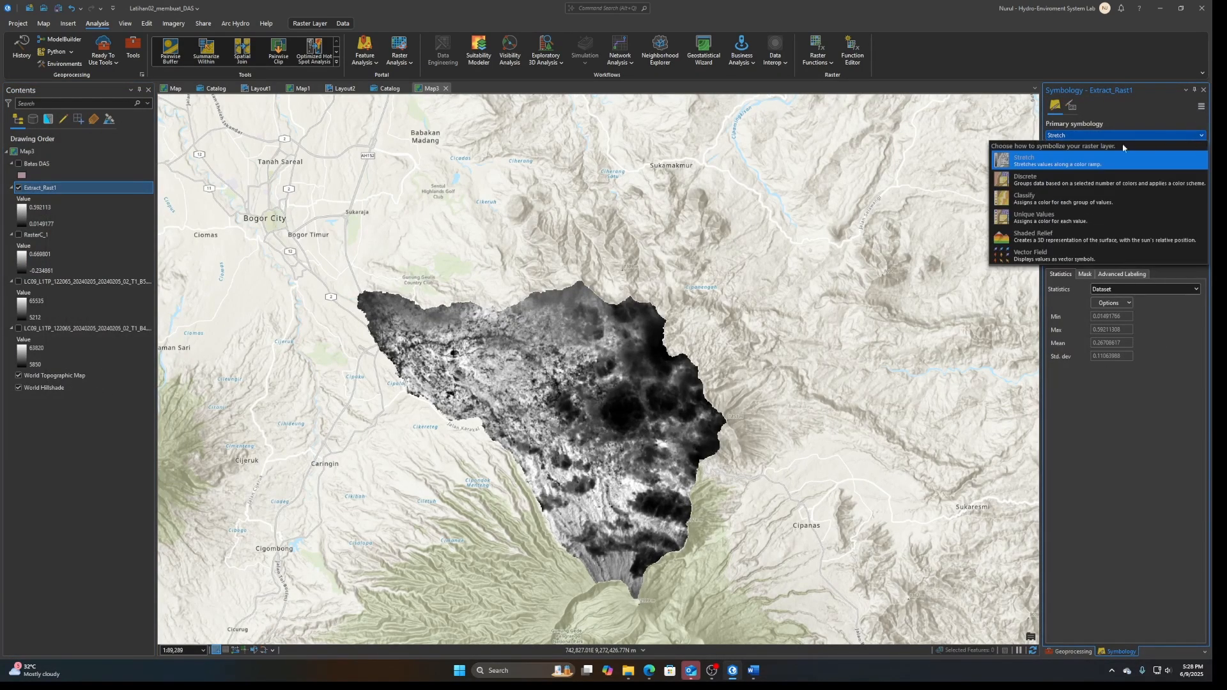
click(1026, 198)
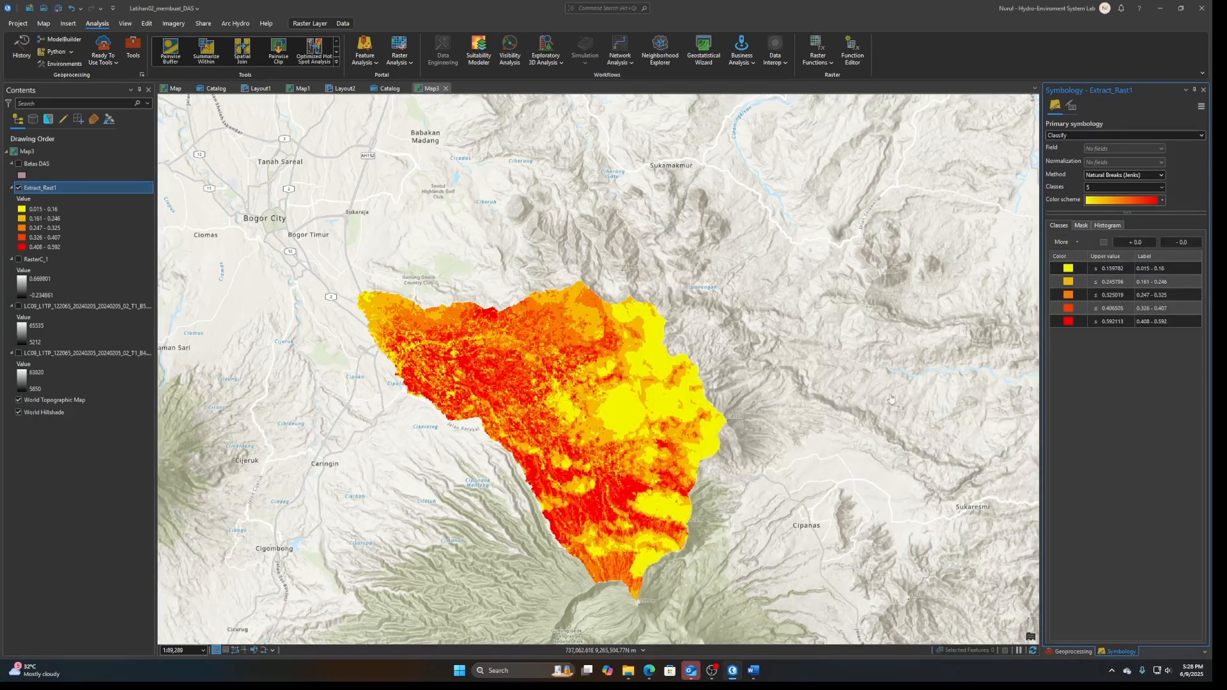
Check the water range in the ResearchGate table in Edge and set the first class's upper value to 0.015 in ArcGIS Pro
click(1119, 269)
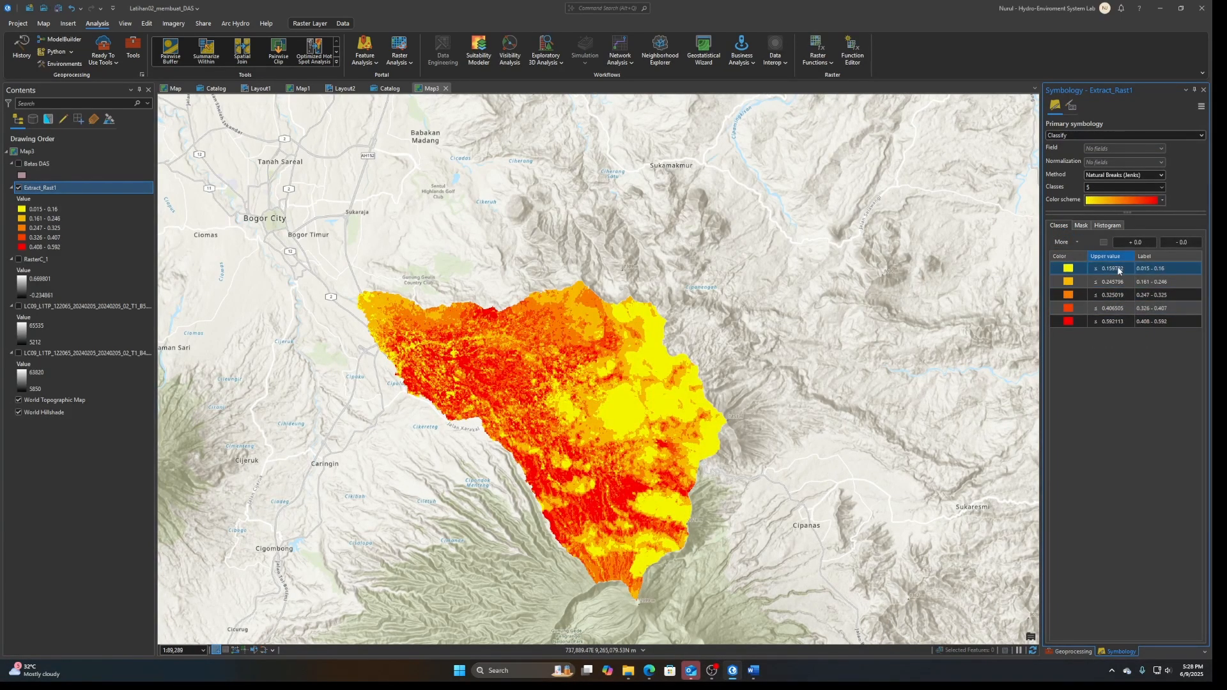
click(647, 676)
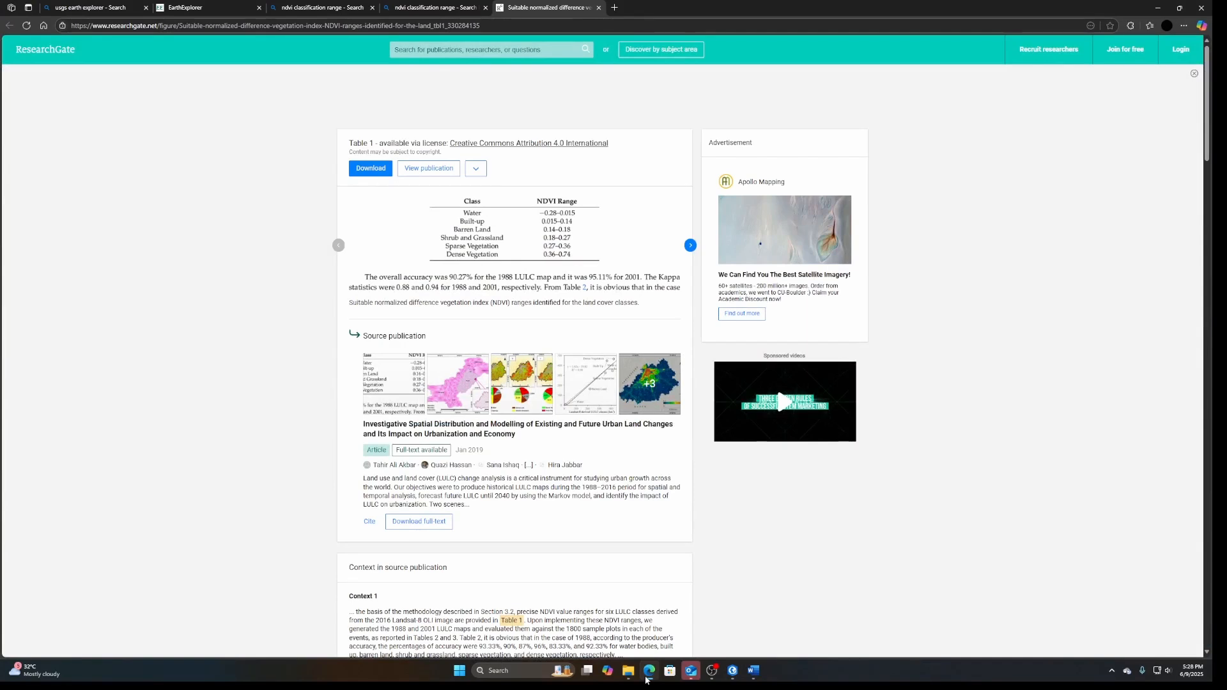
click(646, 671)
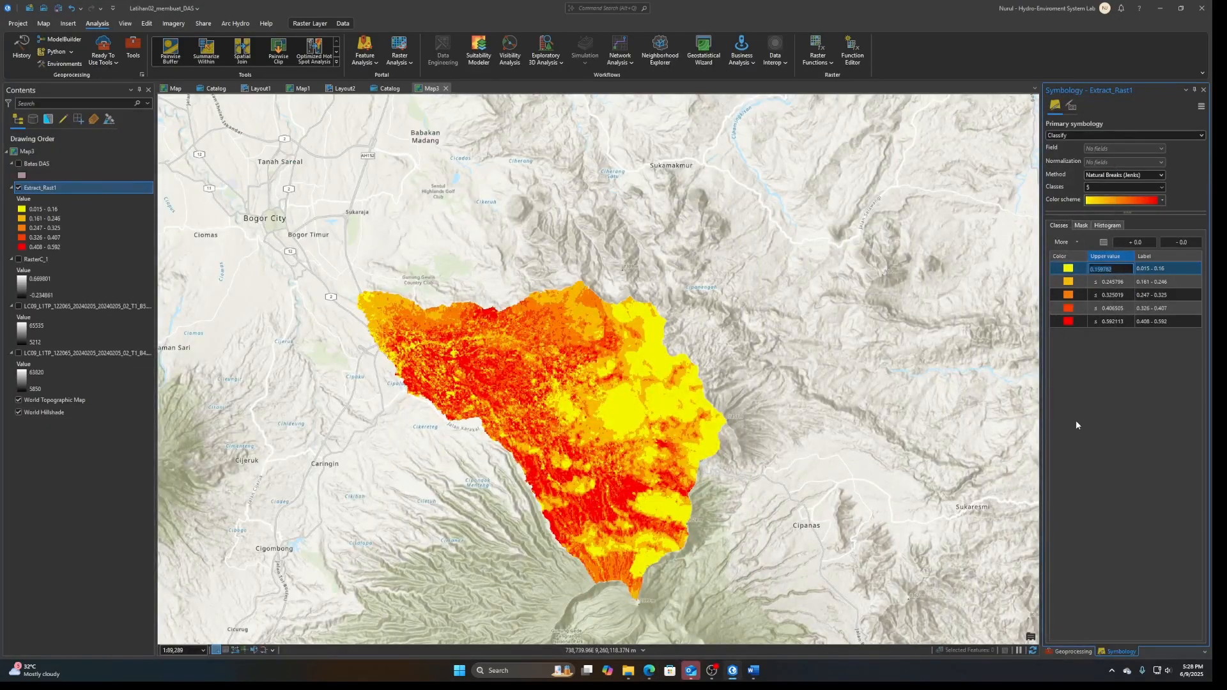
text(0.01)
key(Return)
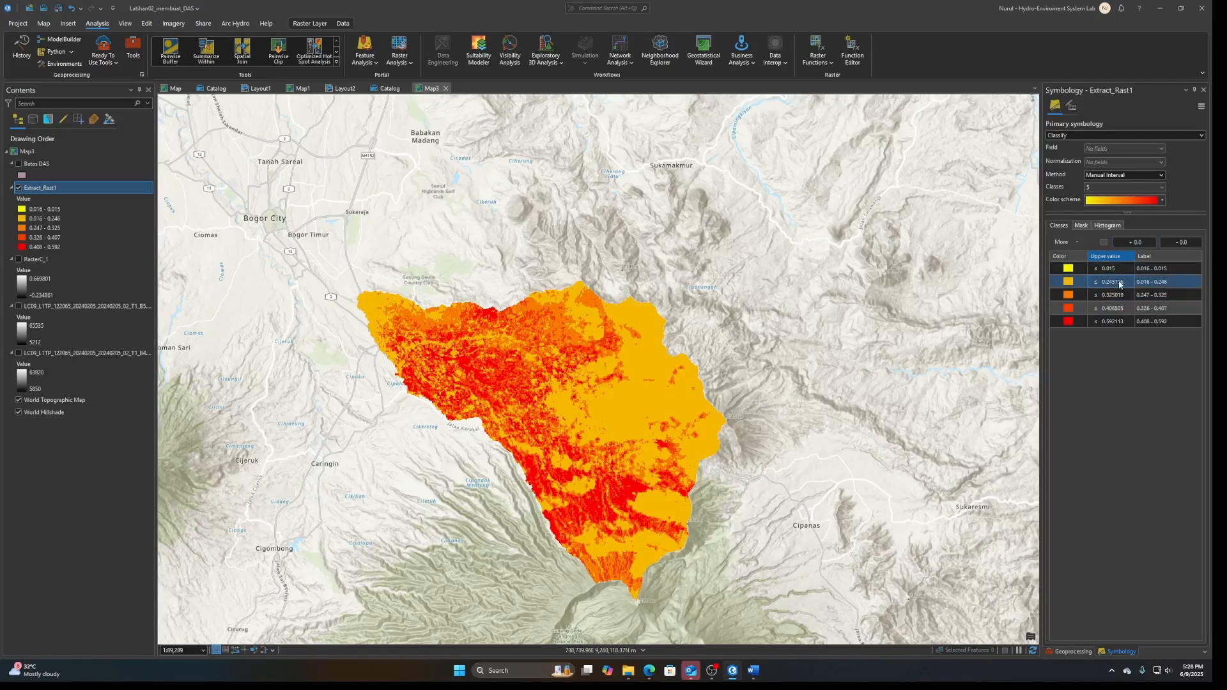
Reclassify Extract_Rast1 with the Quantile method into 6 classes and set the first class's upper value to 0.015
click(1136, 174)
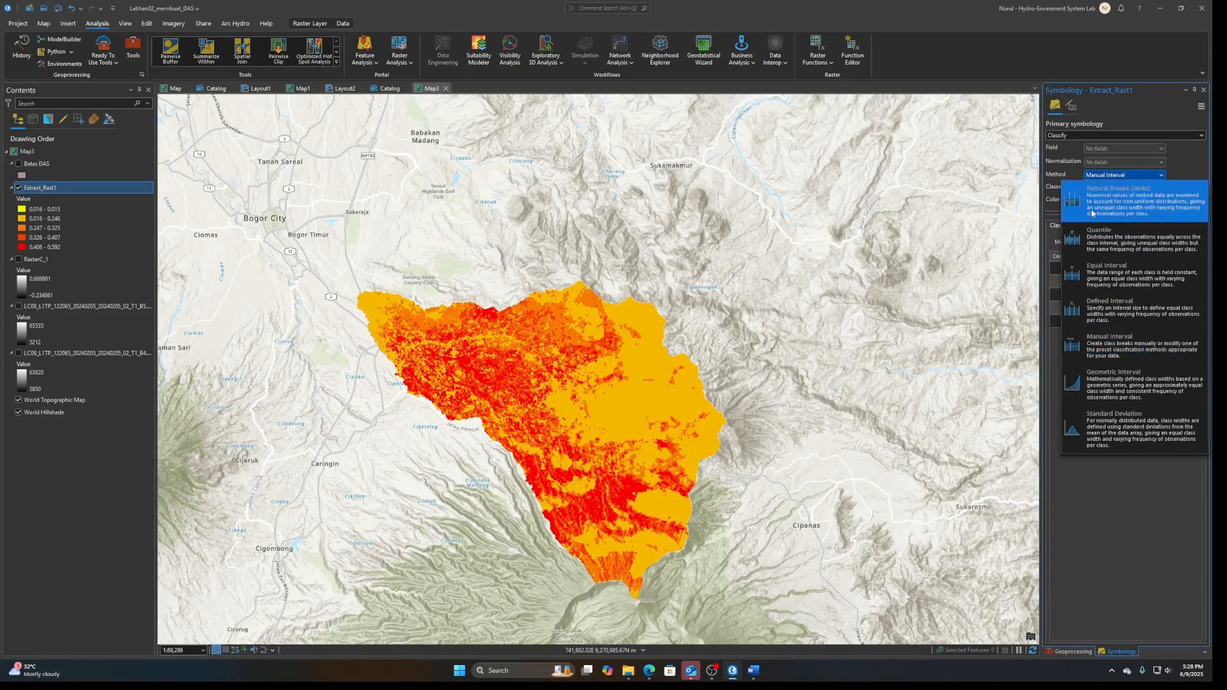
click(1112, 237)
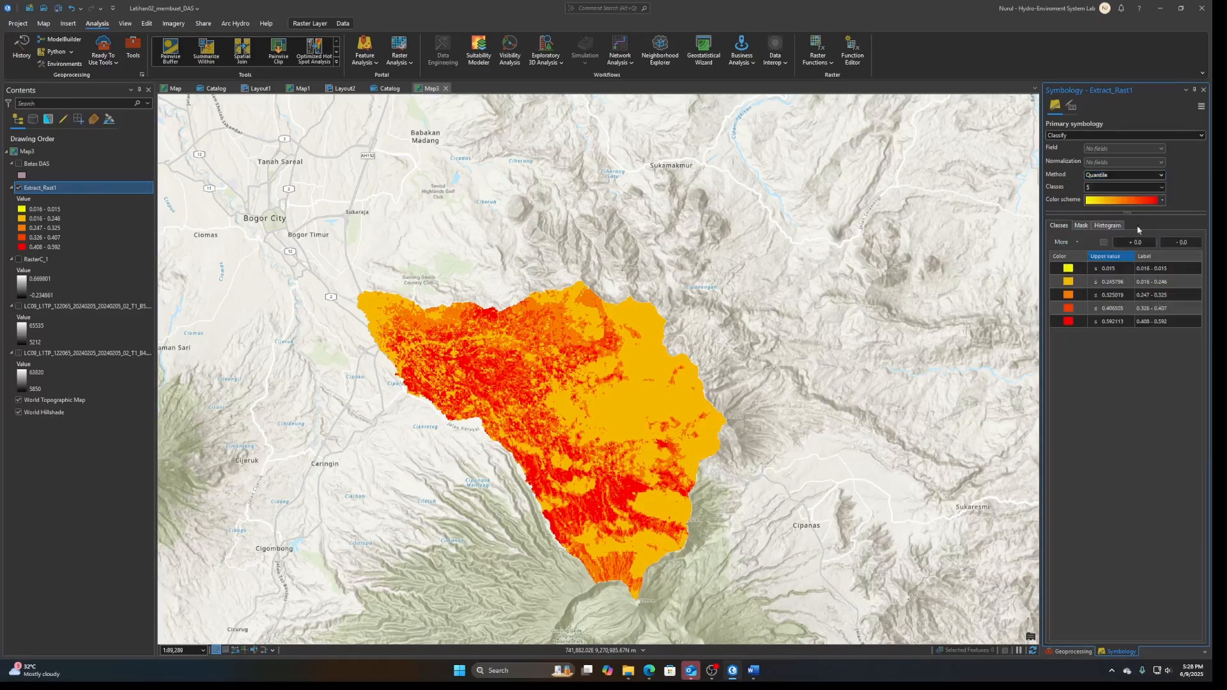
click(1162, 186)
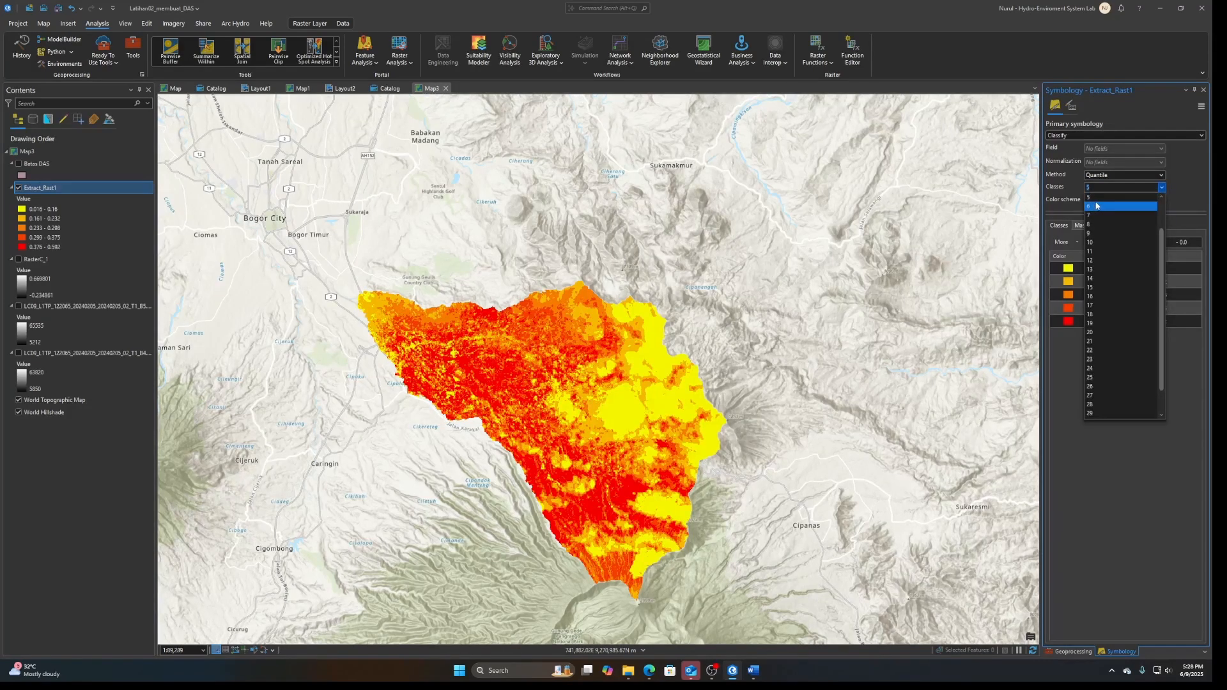
click(1091, 207)
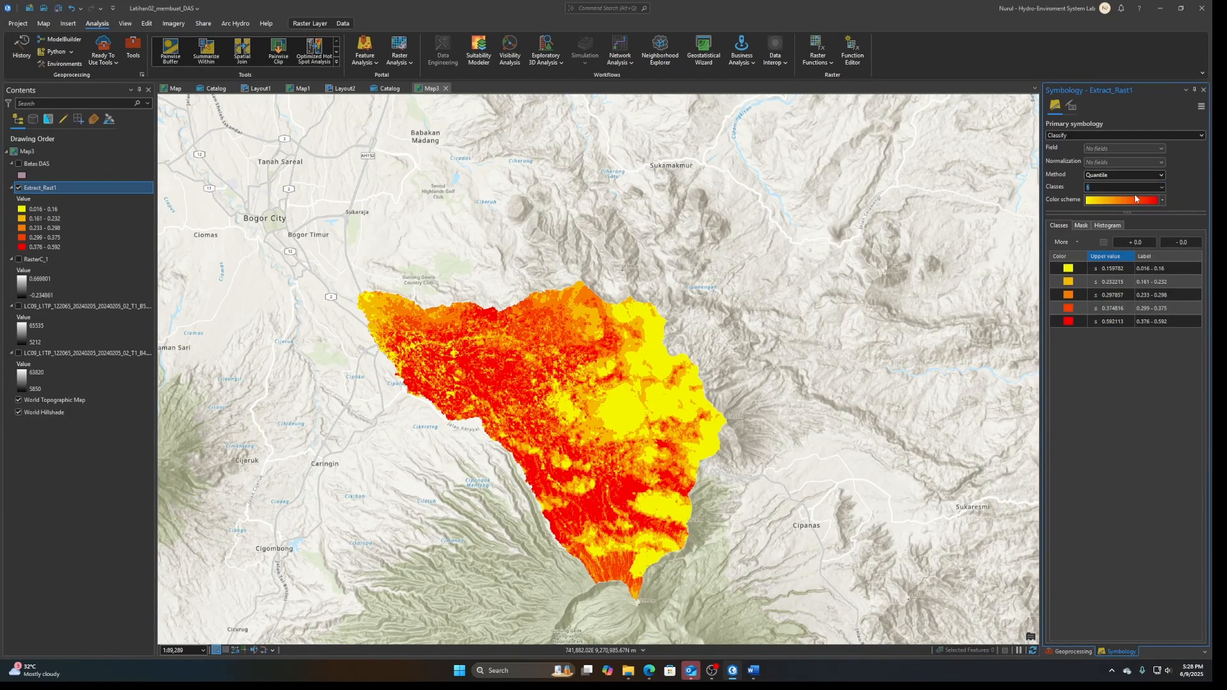
double_click(1110, 270)
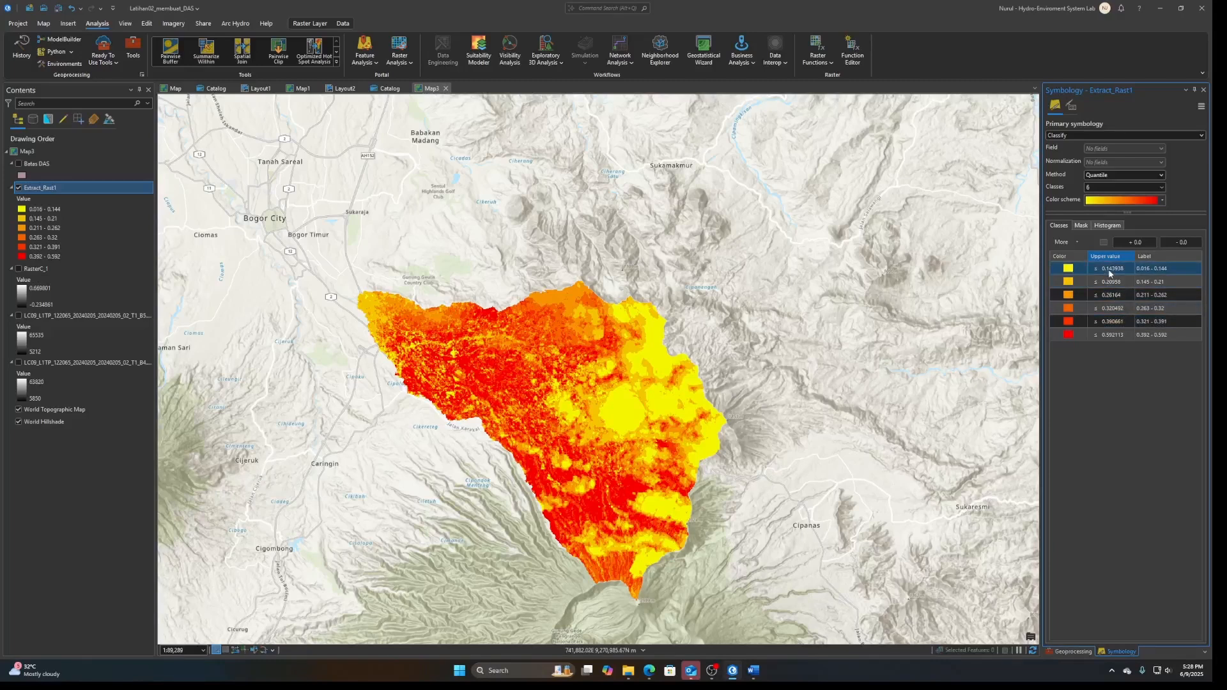
text(0.015)
key(Return)
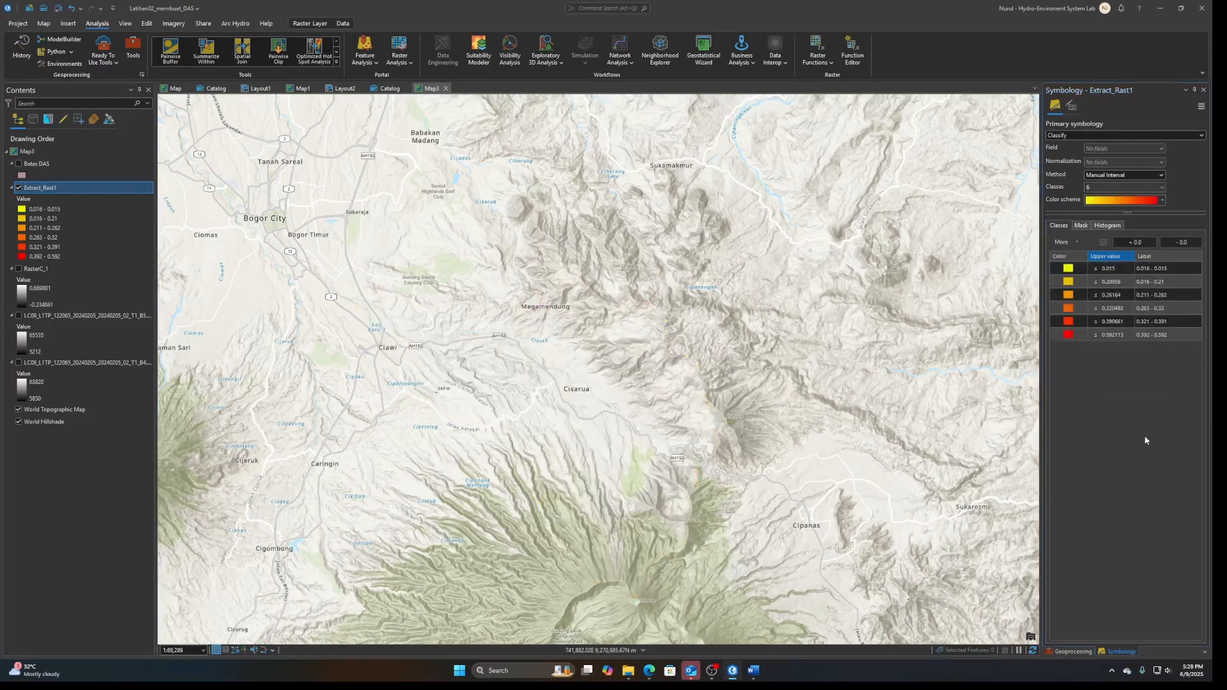
Check the built-up range in the NDVI table in Edge and set the second class's upper value to 0.14 in ArcGIS Pro
click(1117, 285)
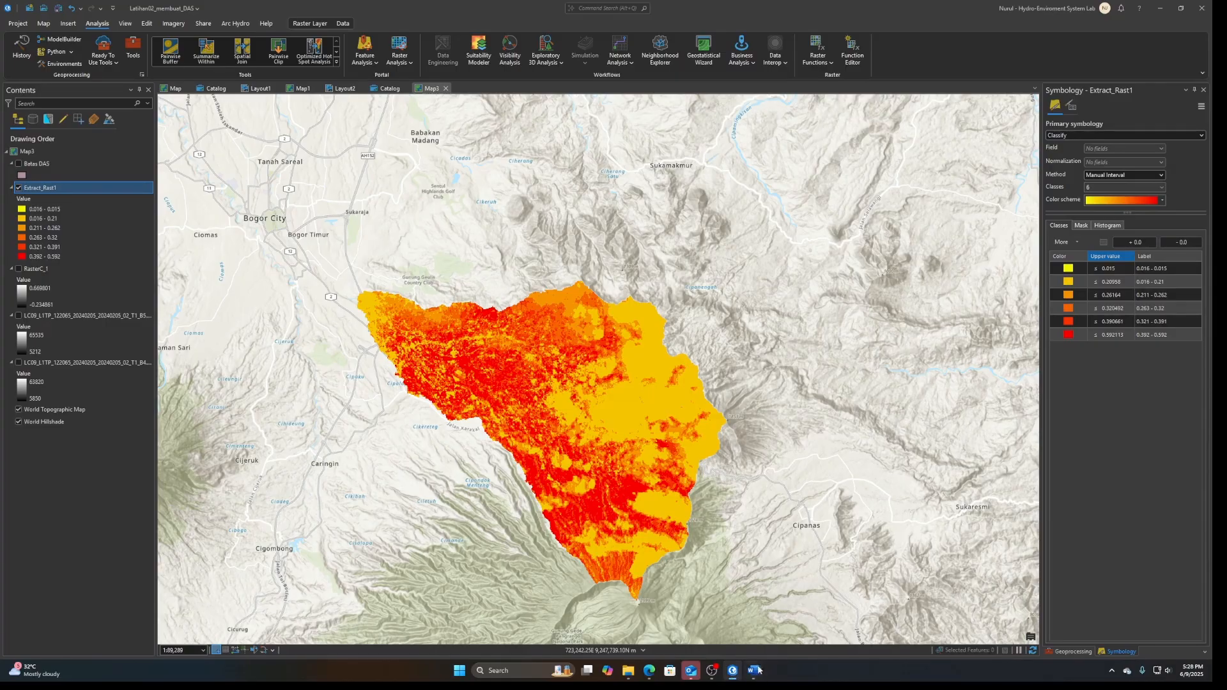
click(647, 676)
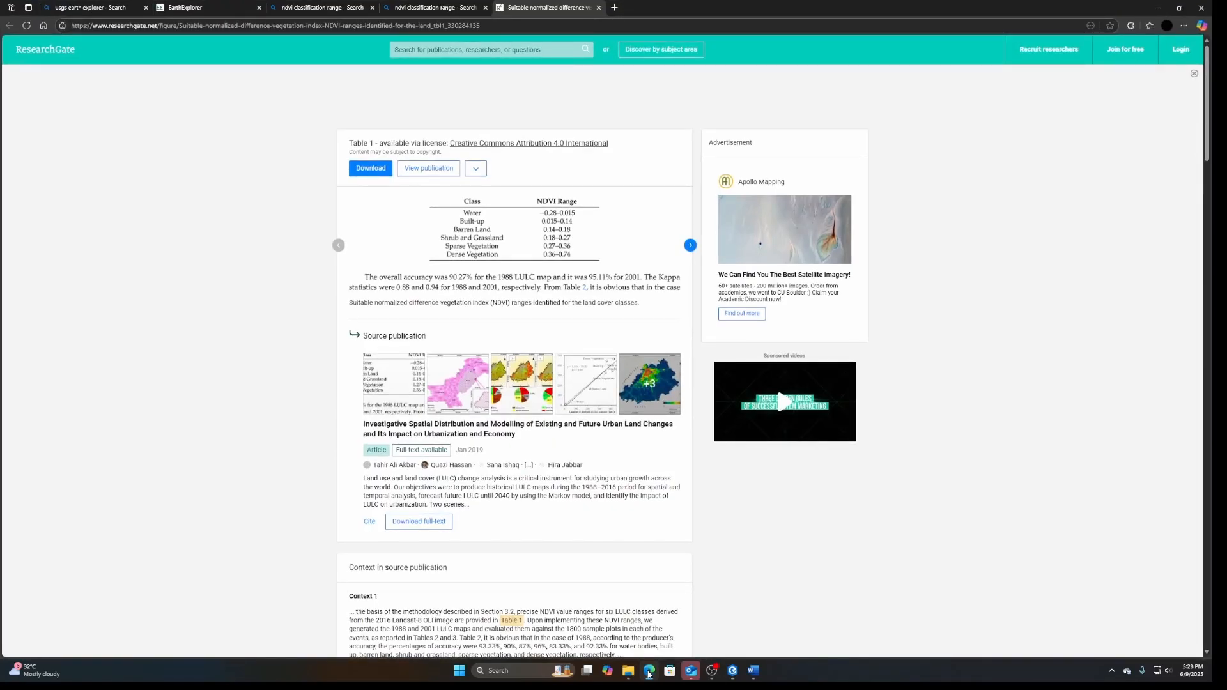
click(647, 676)
double_click(1117, 284)
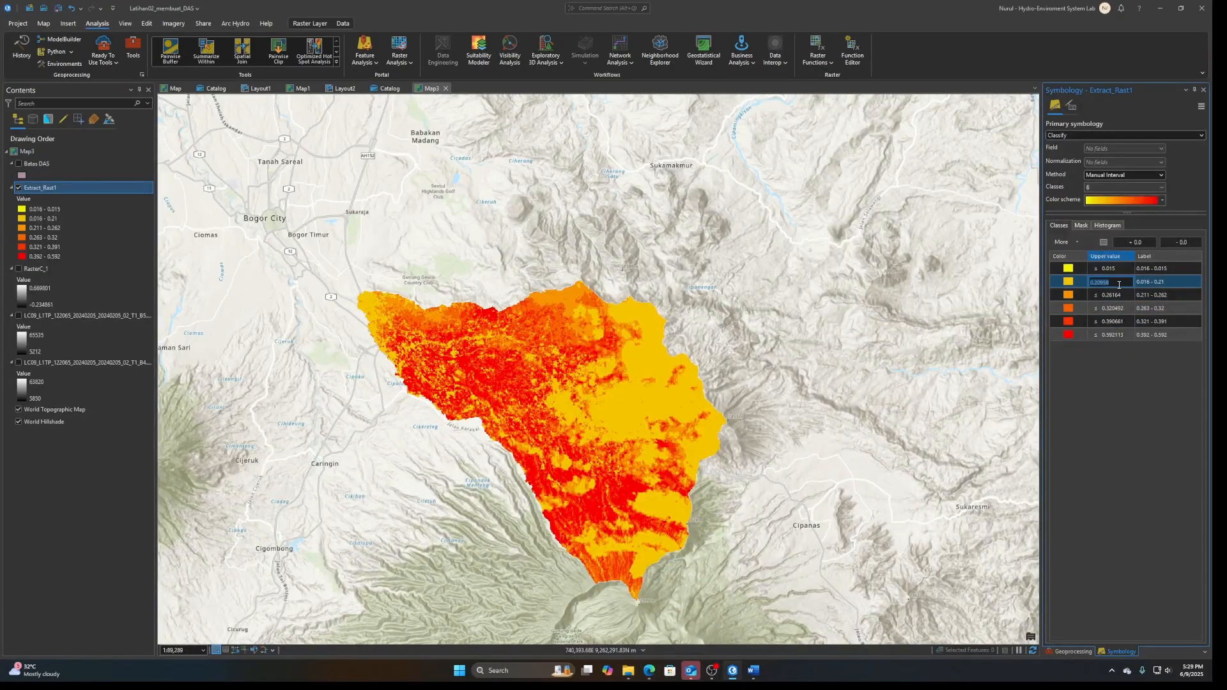
text(0.14)
key(Return)
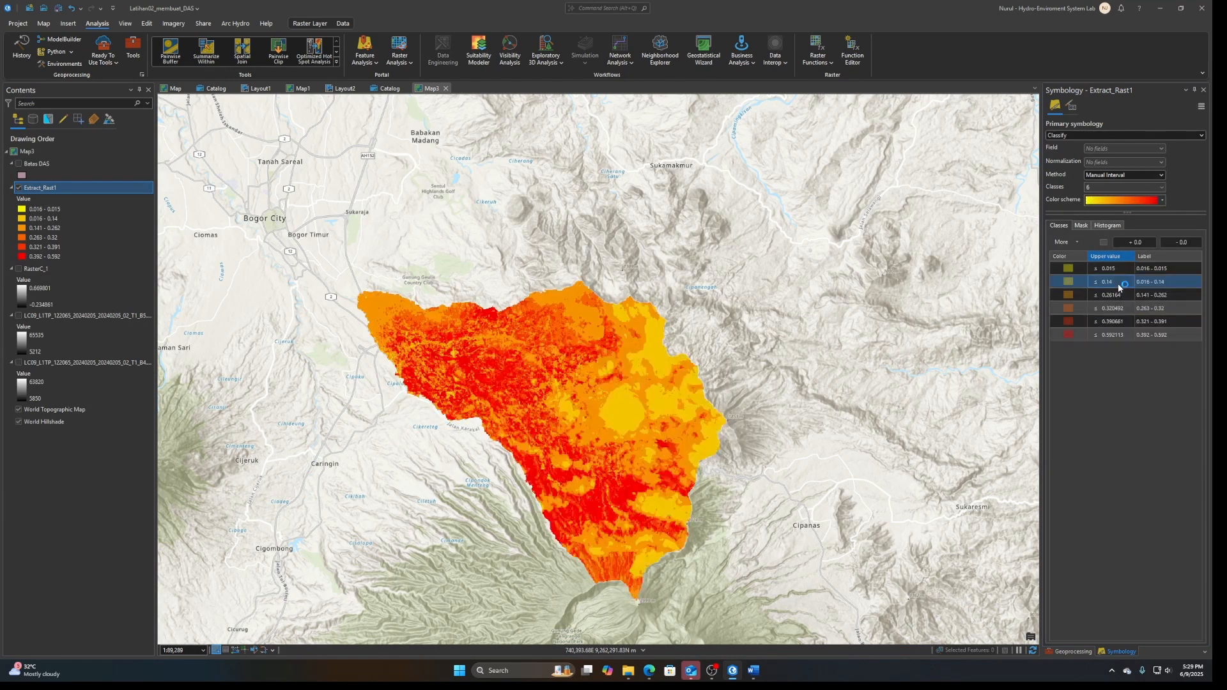
Reset the class breaks of Extract_Rast1 by reapplying Classify, changing the primary symbology to Stretch and returning it to Classify
mouse_move(646, 680)
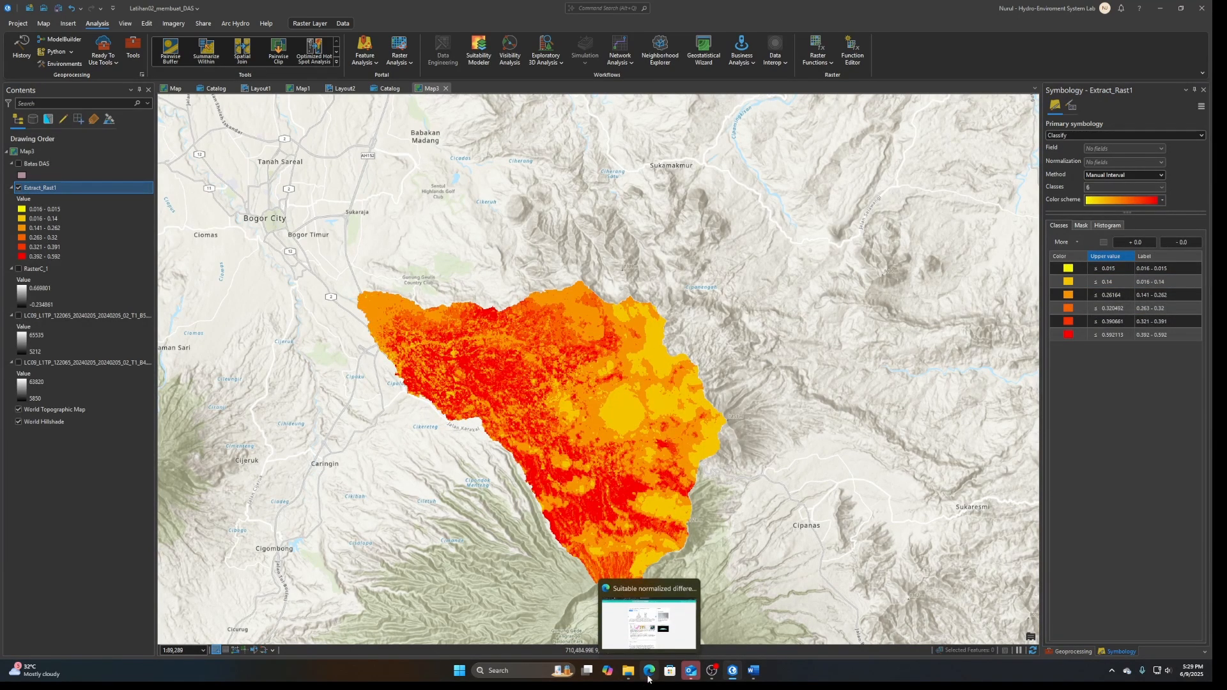
click(1134, 143)
click(1139, 136)
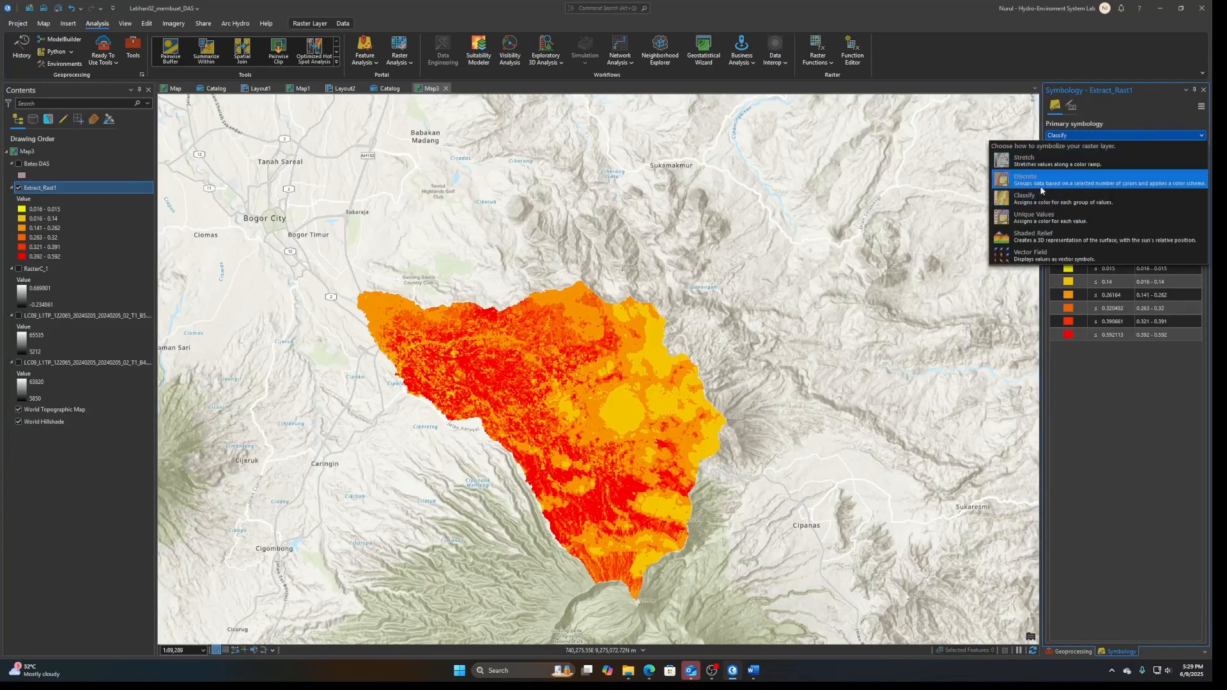
click(1041, 190)
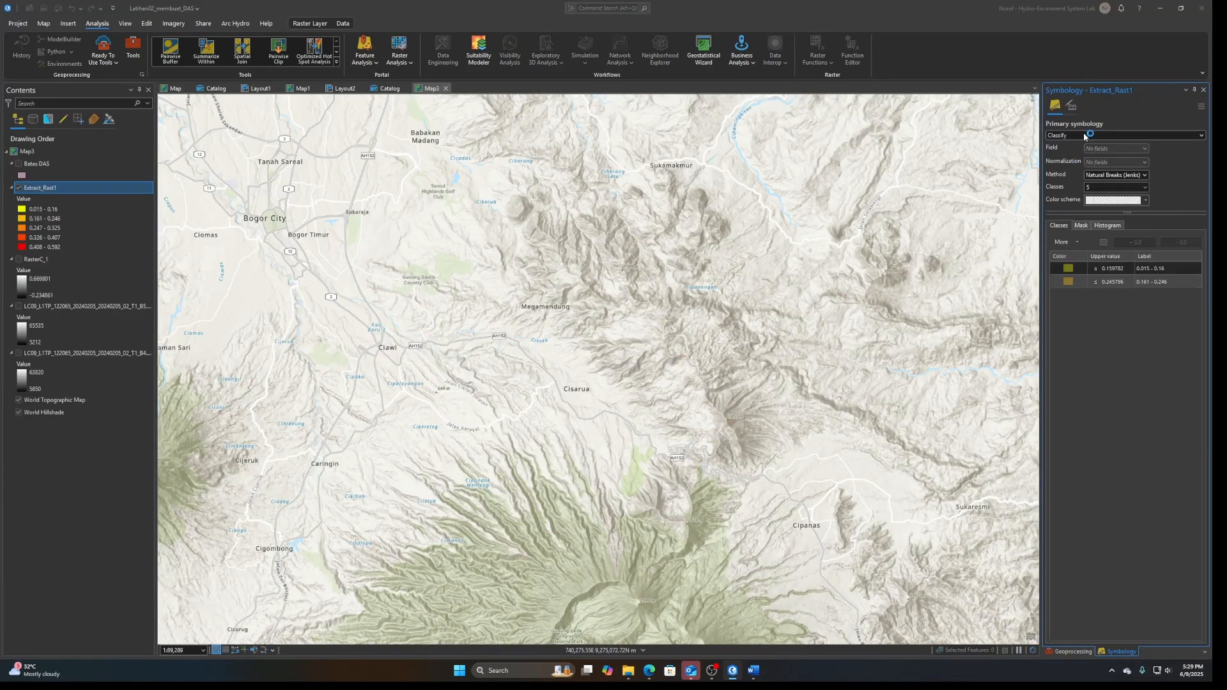
click(1086, 142)
click(1074, 192)
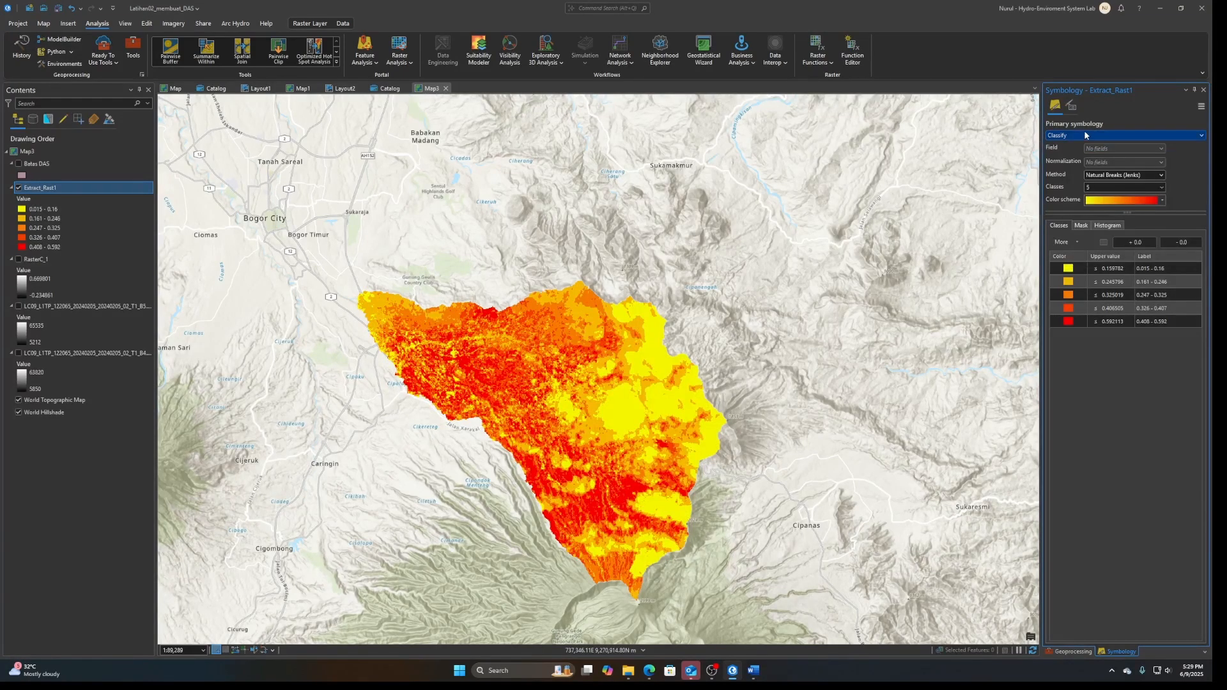
click(1118, 136)
click(1102, 156)
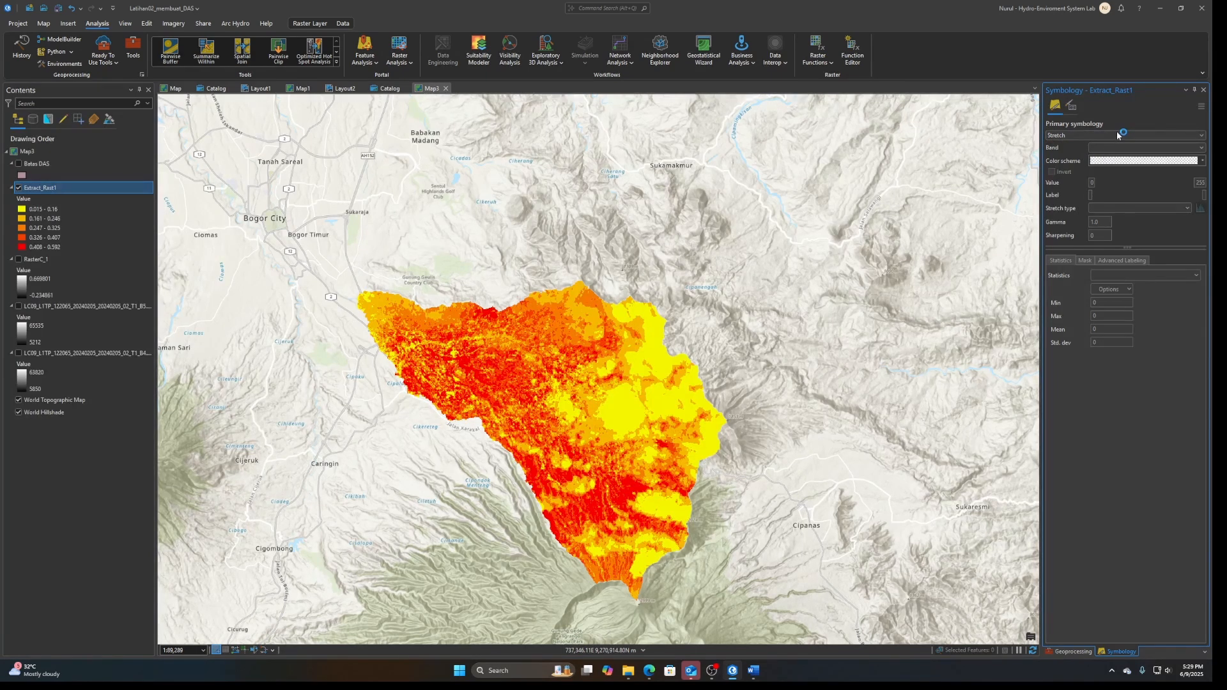
click(1087, 136)
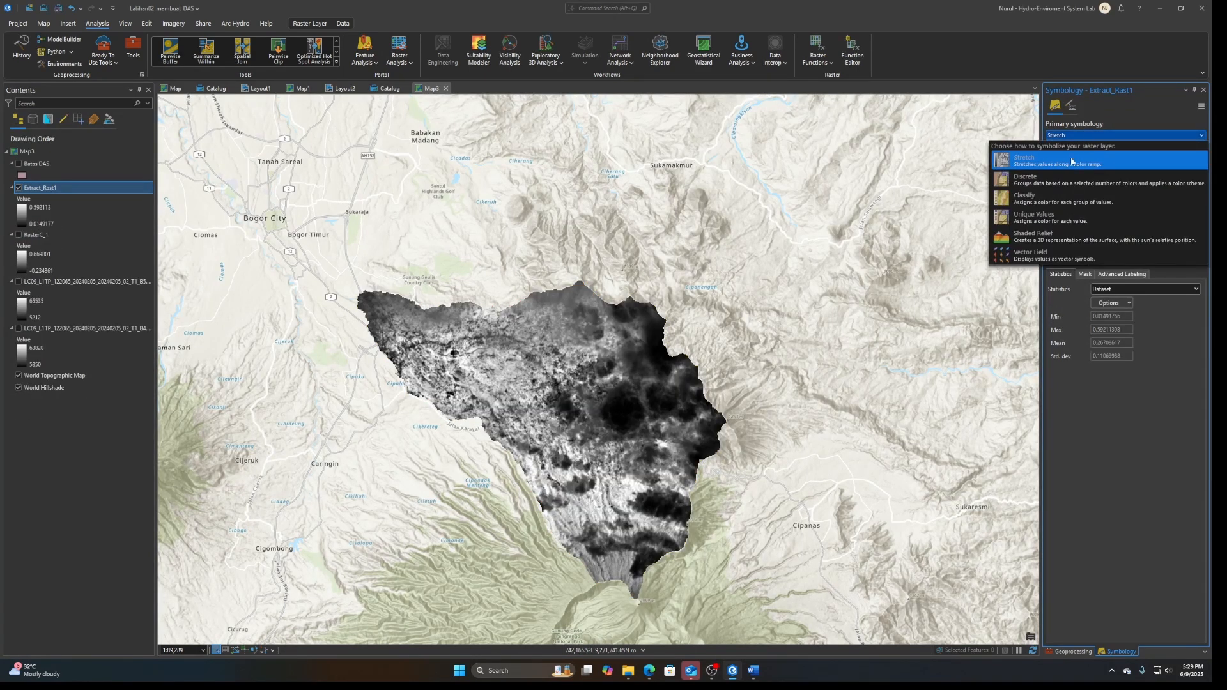
click(1066, 199)
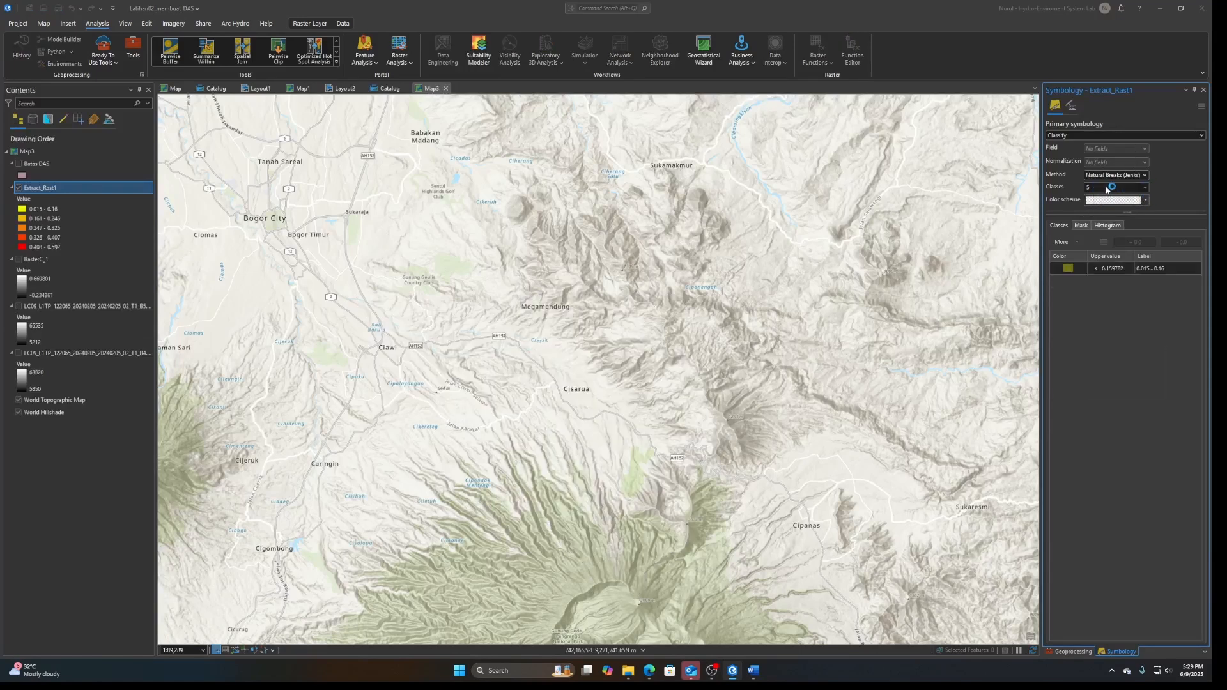
Divide Extract_Rast1 into 6 classes and set the first class's upper value to 0.015
click(1106, 188)
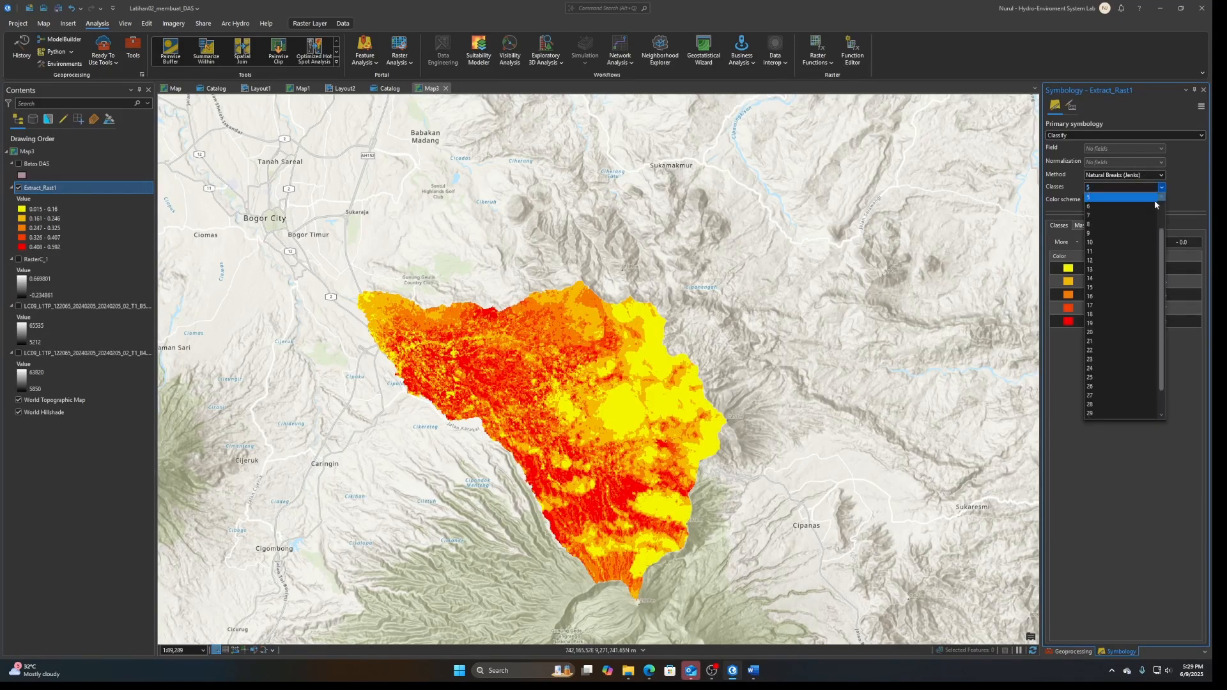
click(1097, 207)
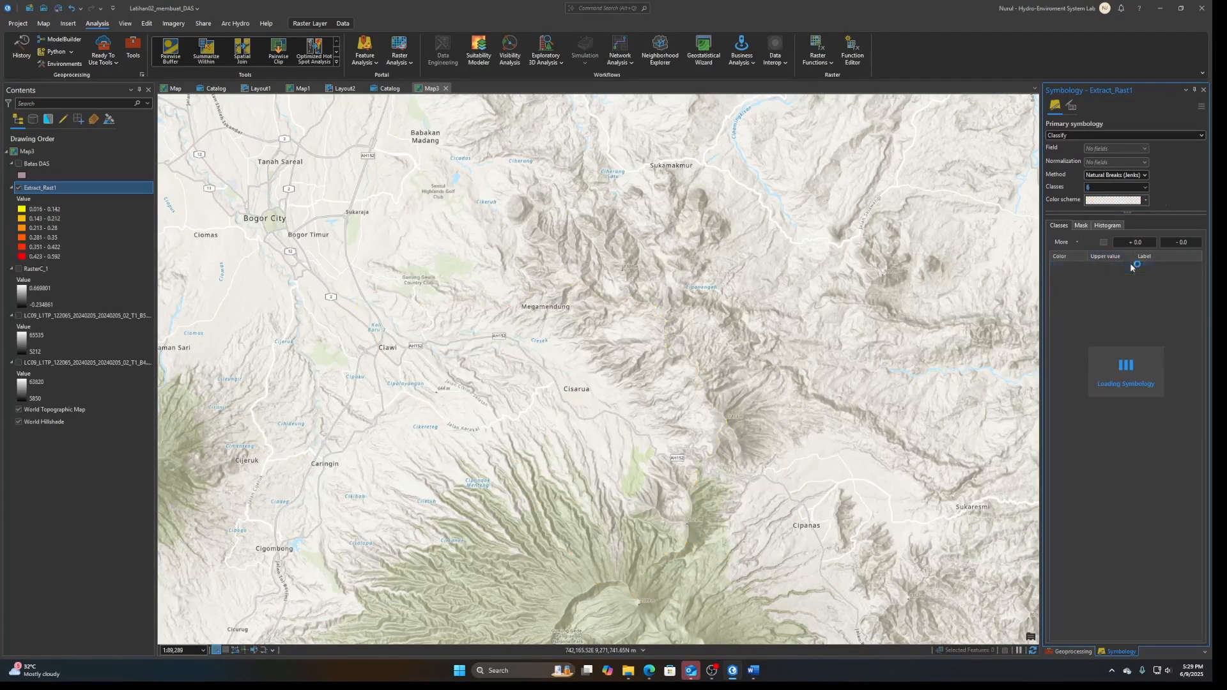
click(1121, 269)
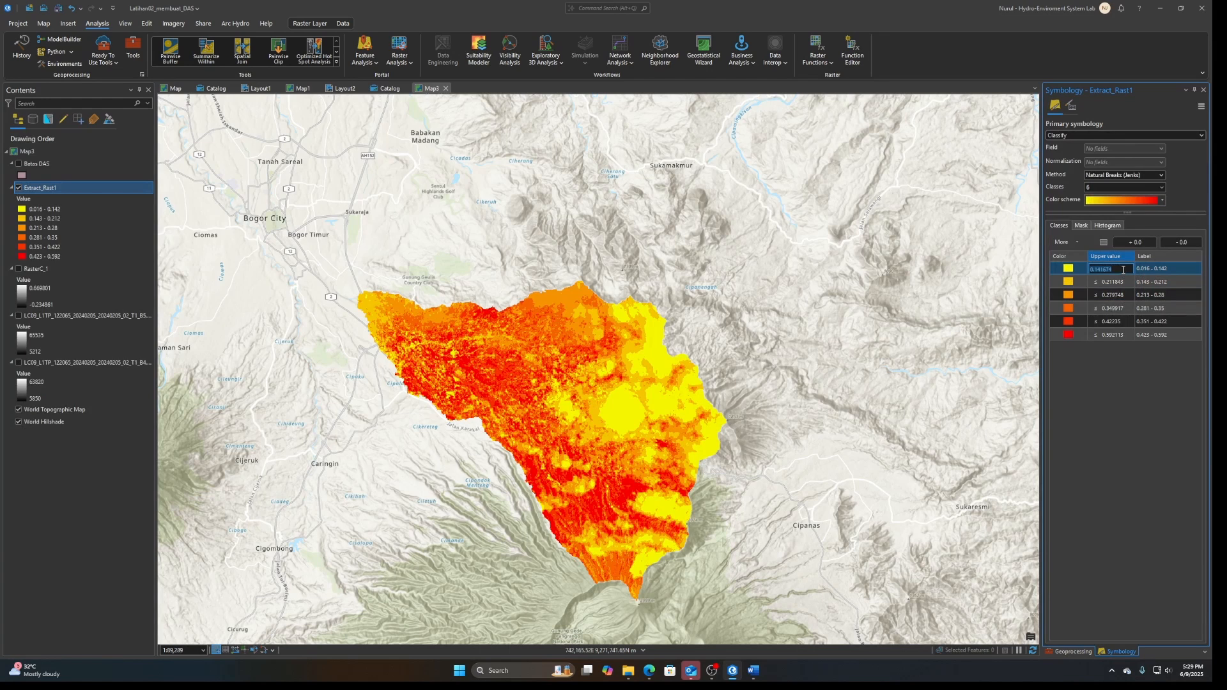
text(0.015)
key(Return)
Consult the NDVI table in Edge and set the second class's upper value to 0.14 in ArcGIS Pro
click(1109, 282)
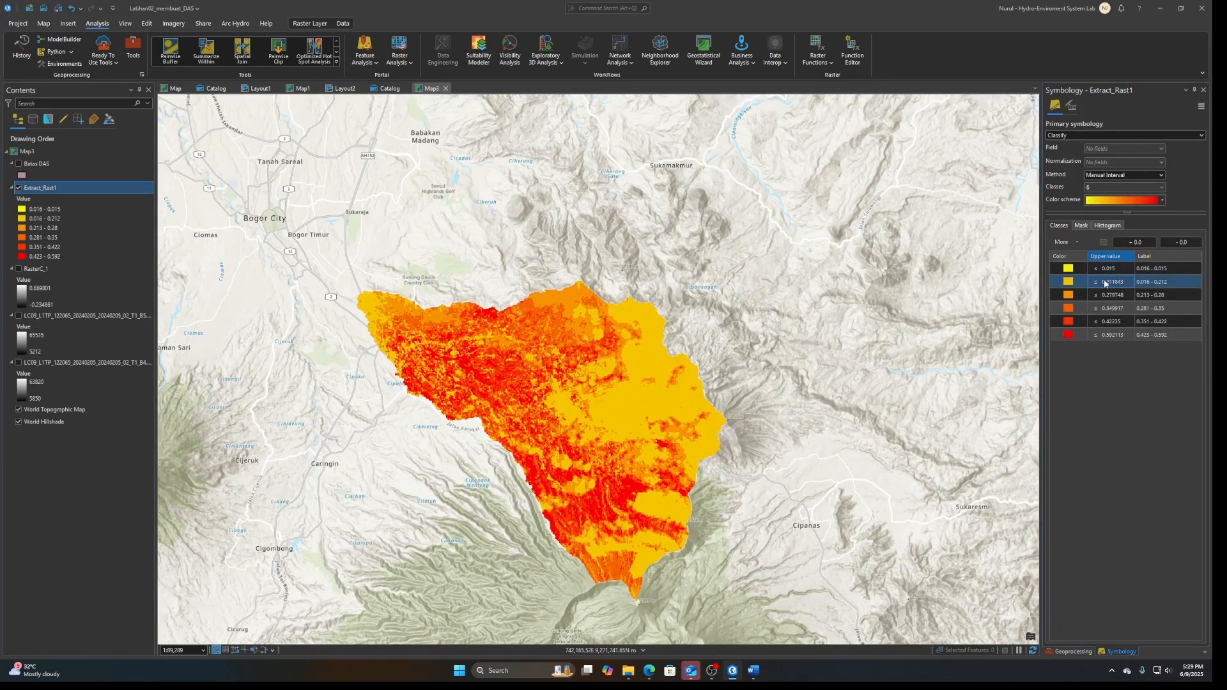
click(650, 671)
click(652, 672)
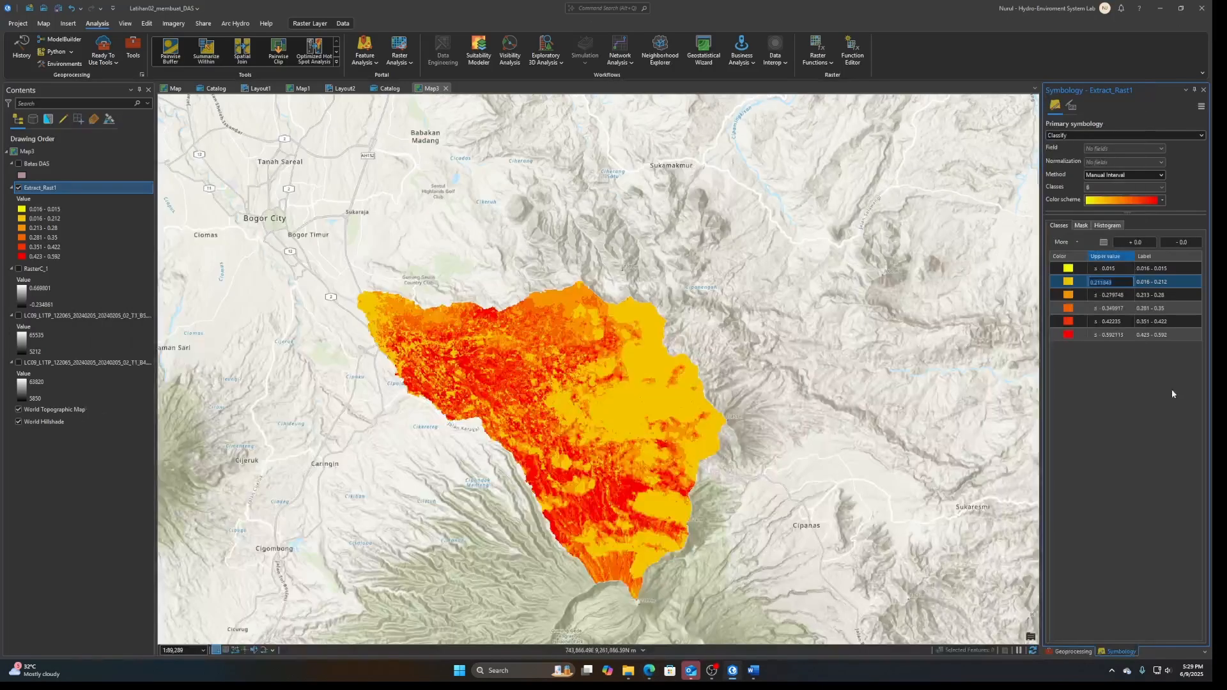
text(0.14)
key(Return)
Look up the barren land range in Edge and set the third class's upper value to 0.18 in ArcGIS Pro
click(652, 675)
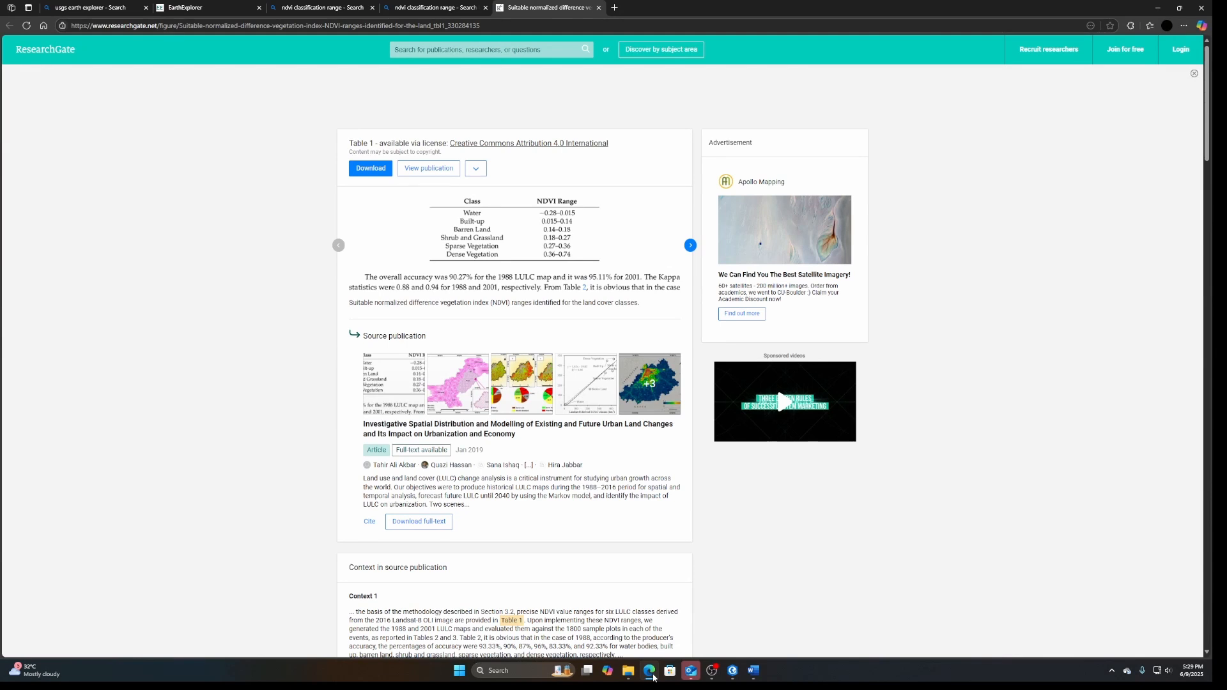
click(650, 672)
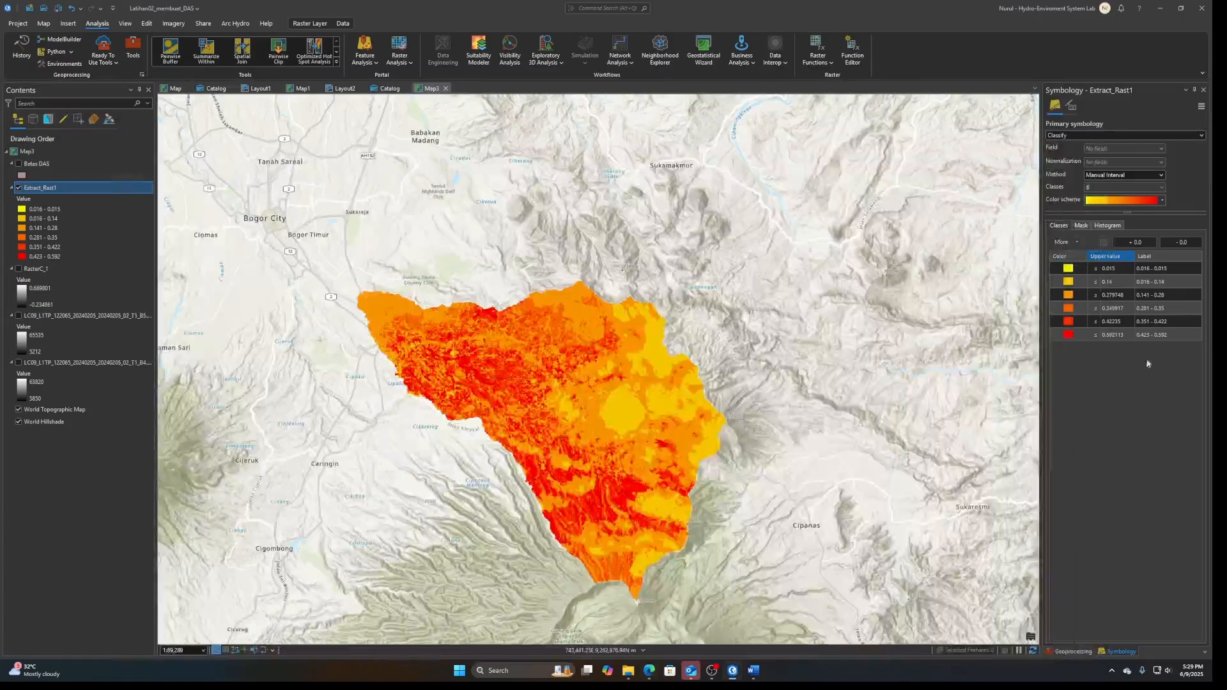
double_click(1104, 298)
text(0.18)
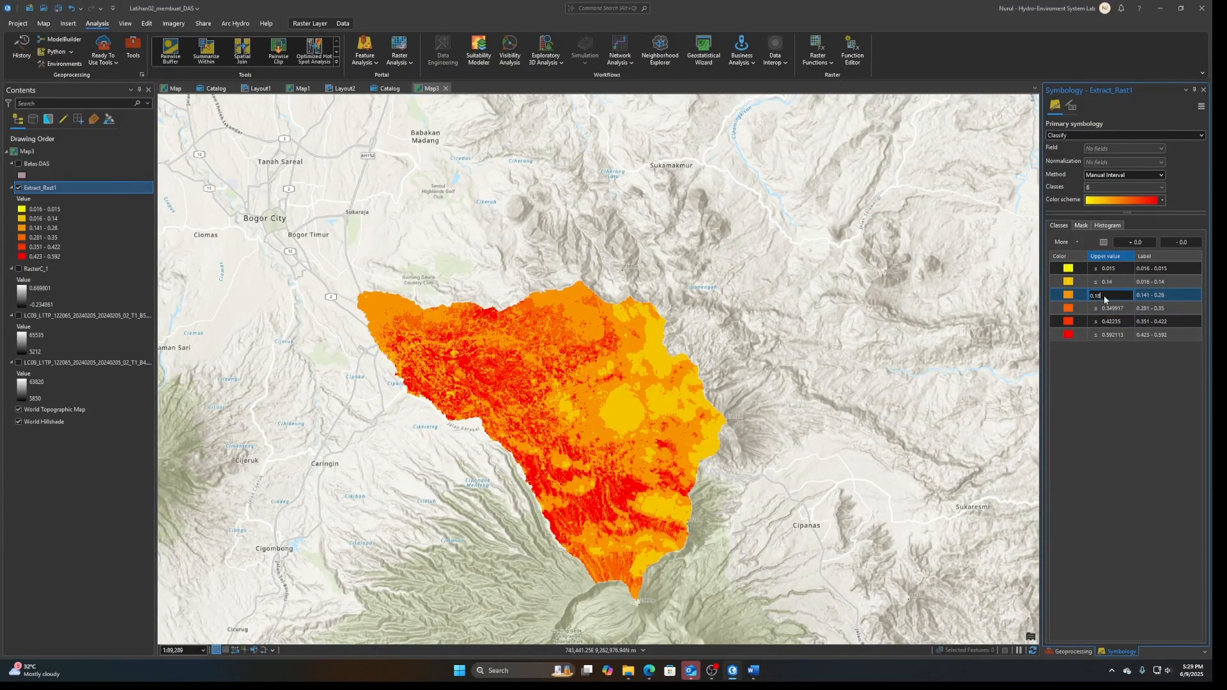
key(Return)
Look up the shrub and grassland range in Edge and set the fourth class's upper value to 0.27 in ArcGIS Pro
click(650, 679)
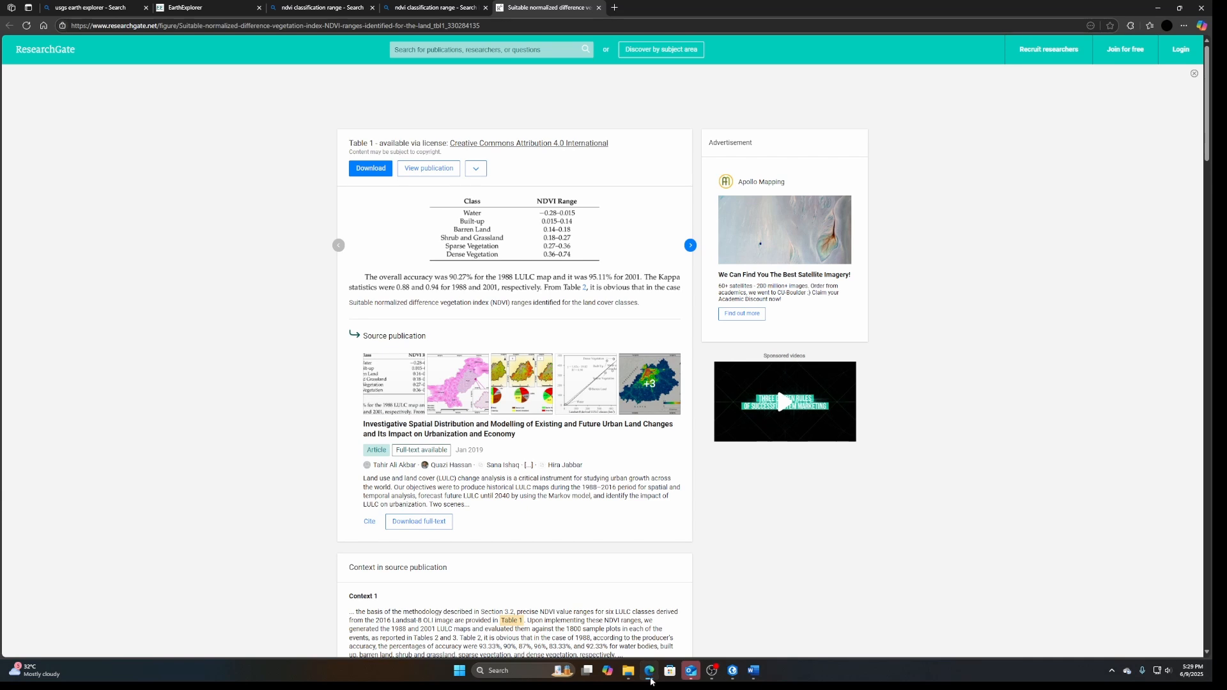
click(650, 675)
click(1111, 310)
click(1111, 310)
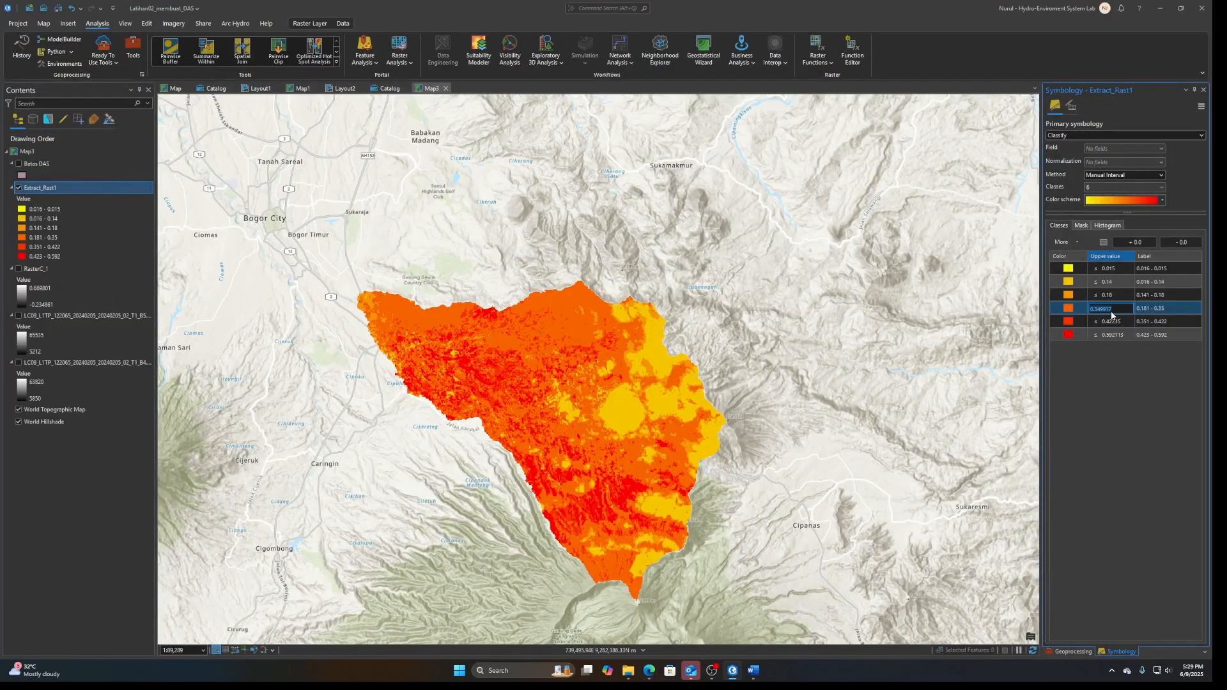
click(1112, 311)
key(ctrl+a)
key(BackSpace)
text(0.27)
key(Return)
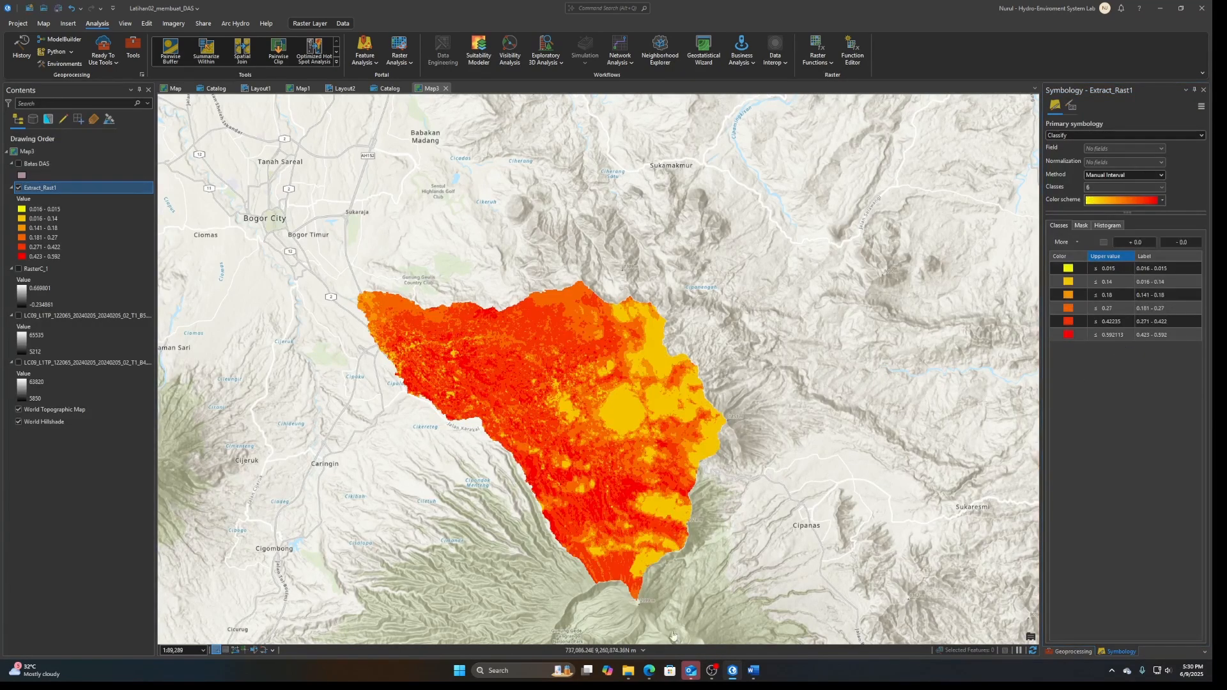
Look up the sparse vegetation range in Edge and set the fifth class's upper value to 0.36 in ArcGIS Pro
click(654, 678)
click(653, 679)
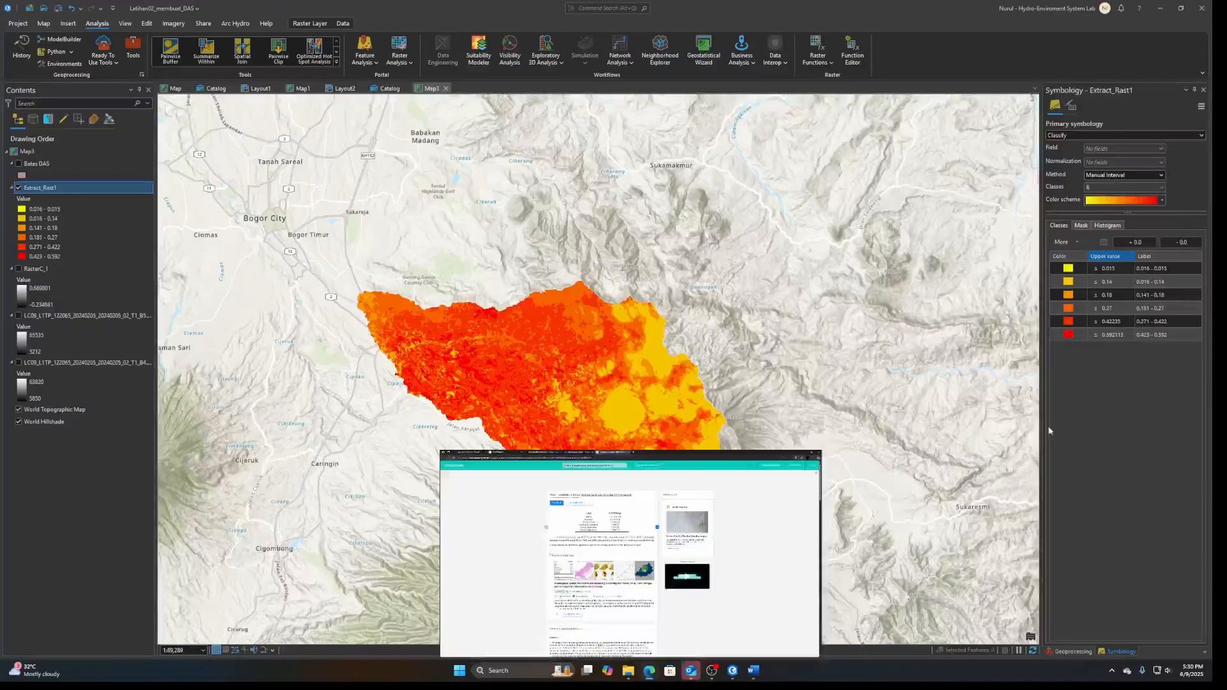
click(1127, 322)
click(1127, 323)
text(0)
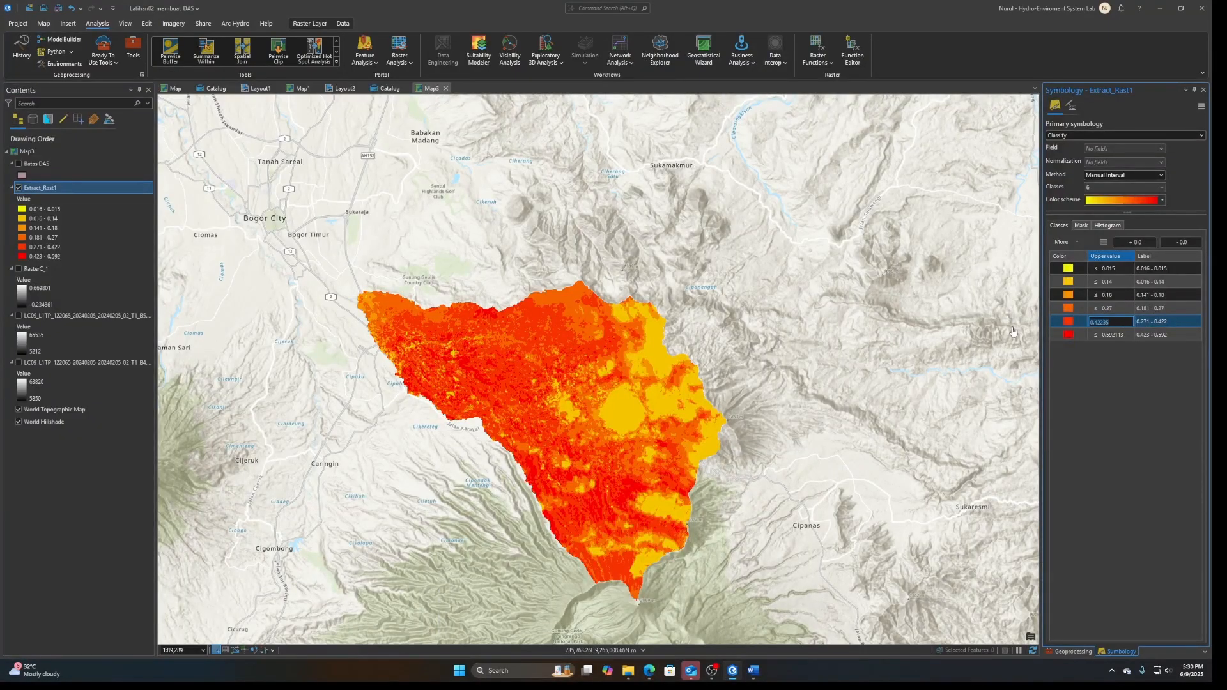
text(.36)
key(Return)
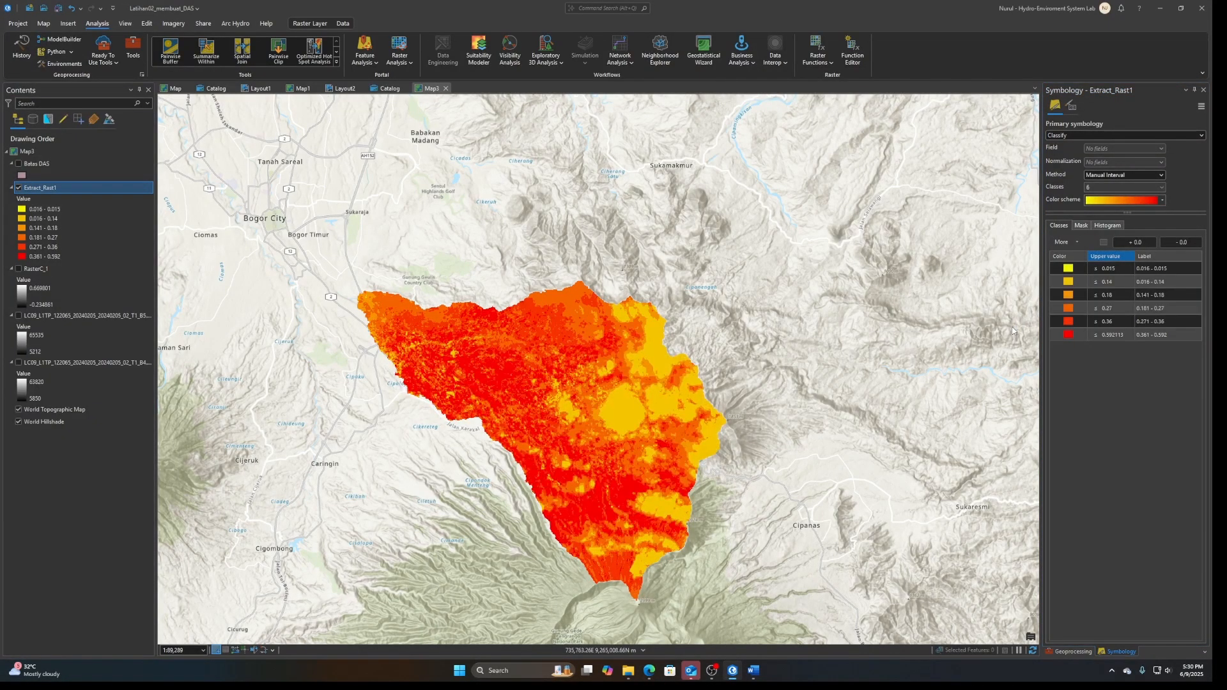
Check the first class name in the NDVI table in Edge and label the first class Water in ArcGIS Pro
click(1166, 272)
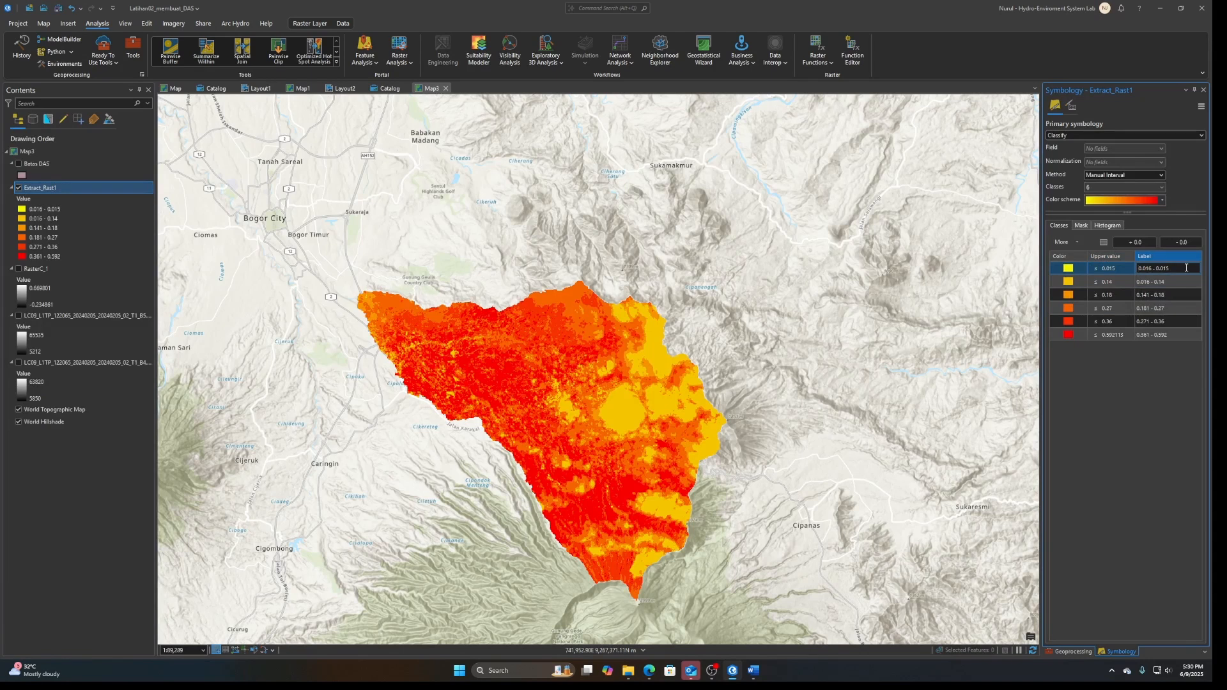
drag(1187, 268, 1136, 268)
click(650, 671)
click(650, 671)
text(Water)
Check the built-up class in the NDVI table in Edge and label the second class Pemukiman in ArcGIS Pro
click(1164, 283)
click(1164, 283)
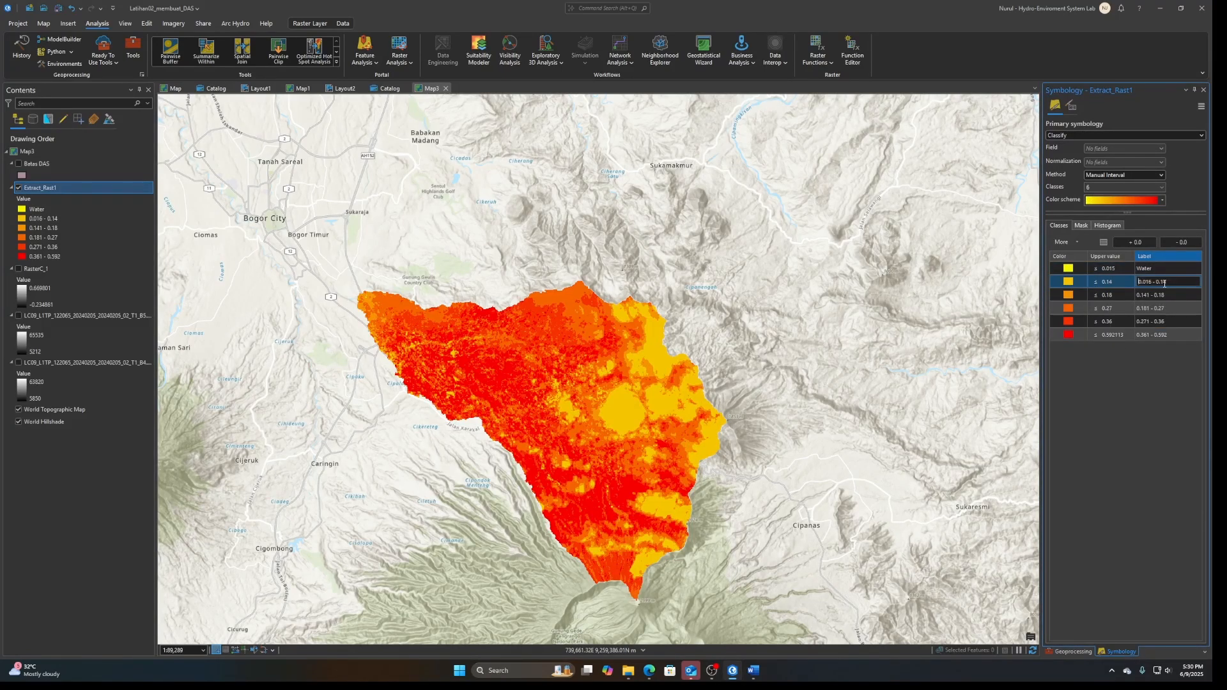
click(647, 677)
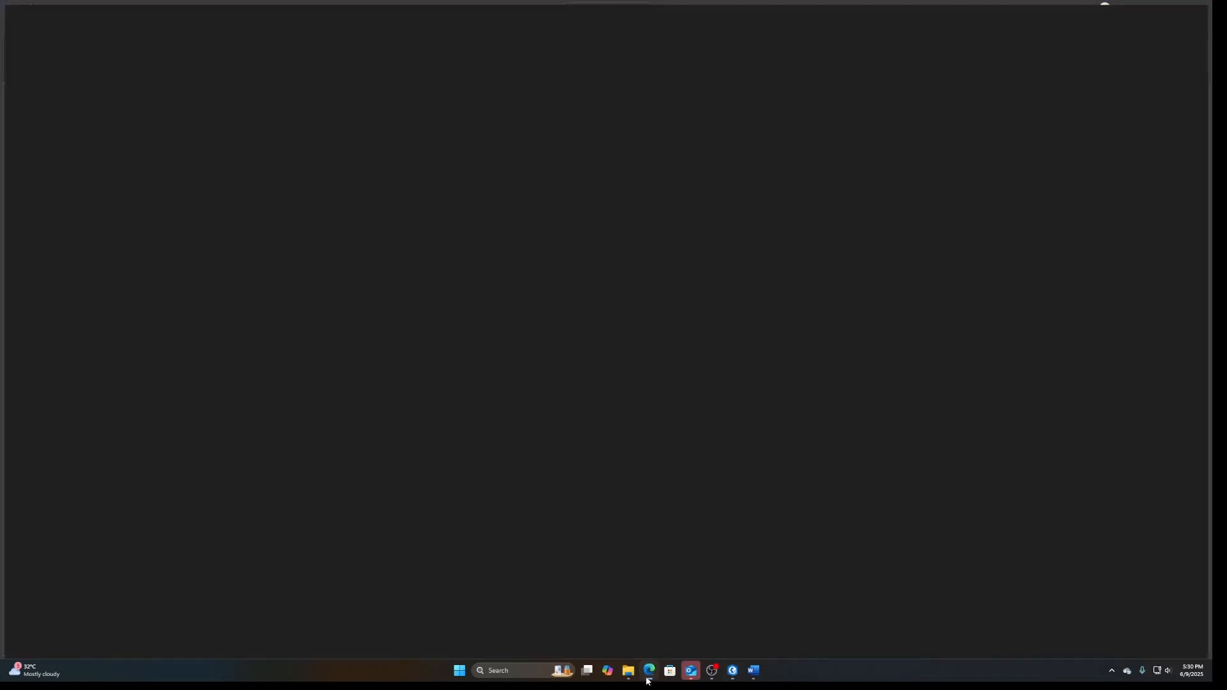
click(647, 678)
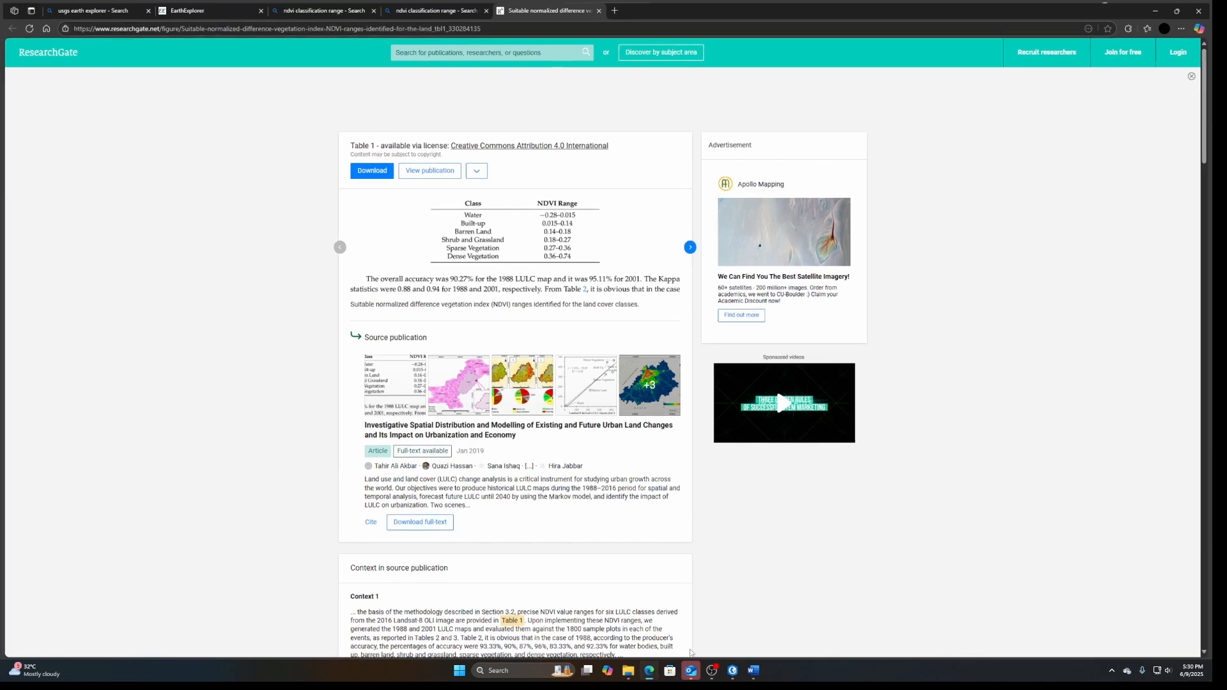
text(Pem)
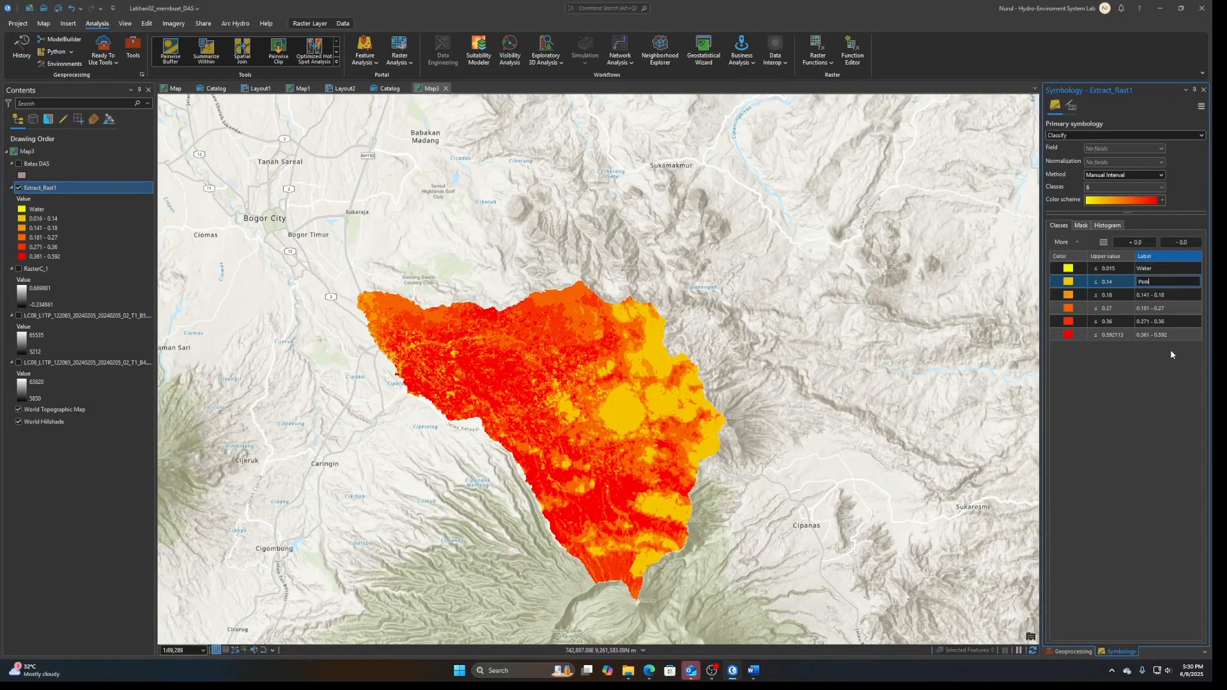
text(ukiman)
key(Return)
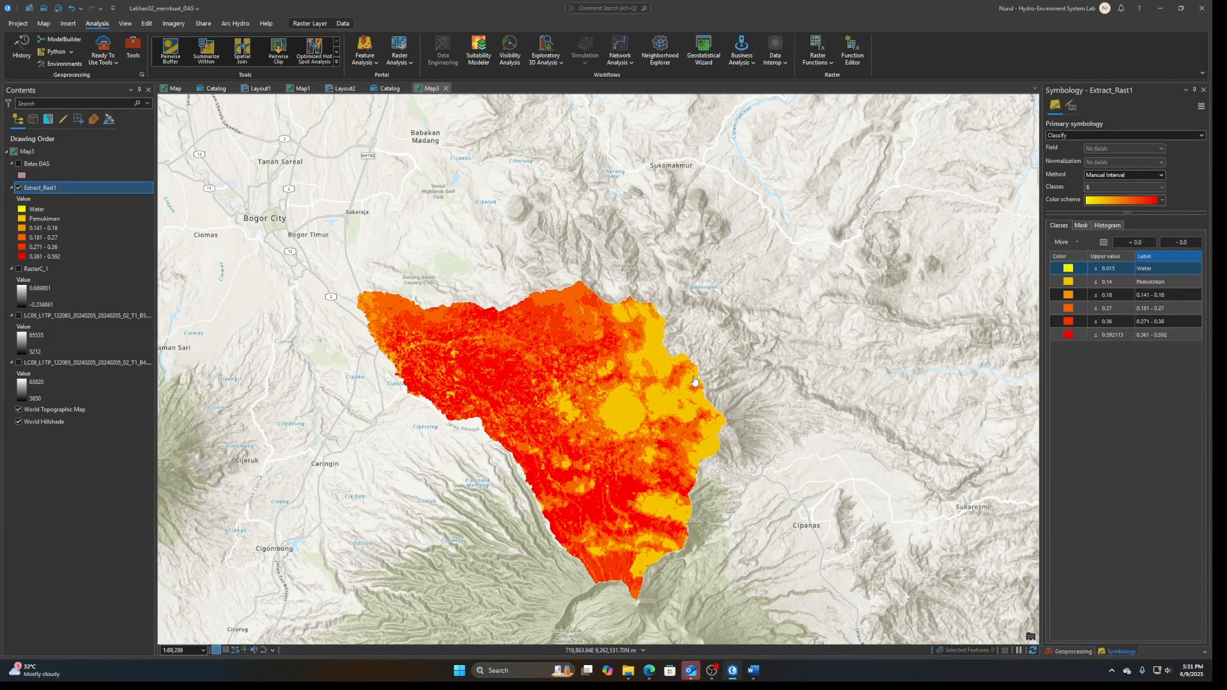
Check the barren land class in the Edge NDVI table and label the third class Bareland in ArcGIS Pro
click(649, 672)
click(1148, 298)
click(1148, 297)
key(ctrl+a)
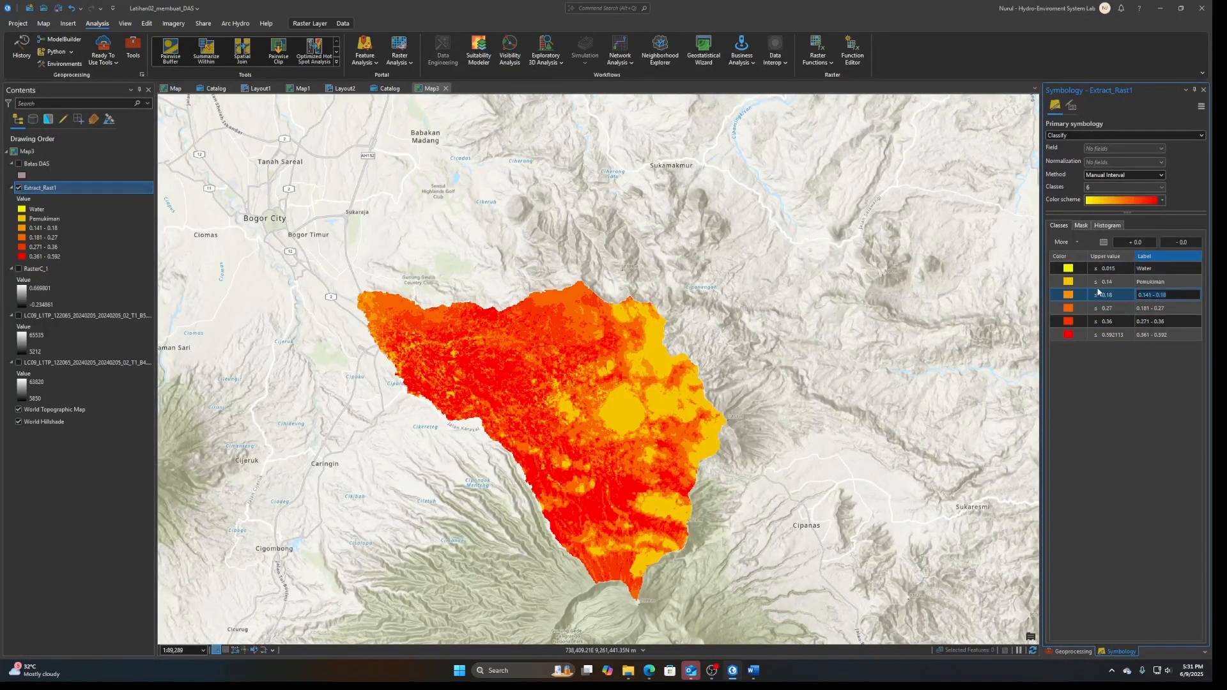
text(Bareland)
key(Return)
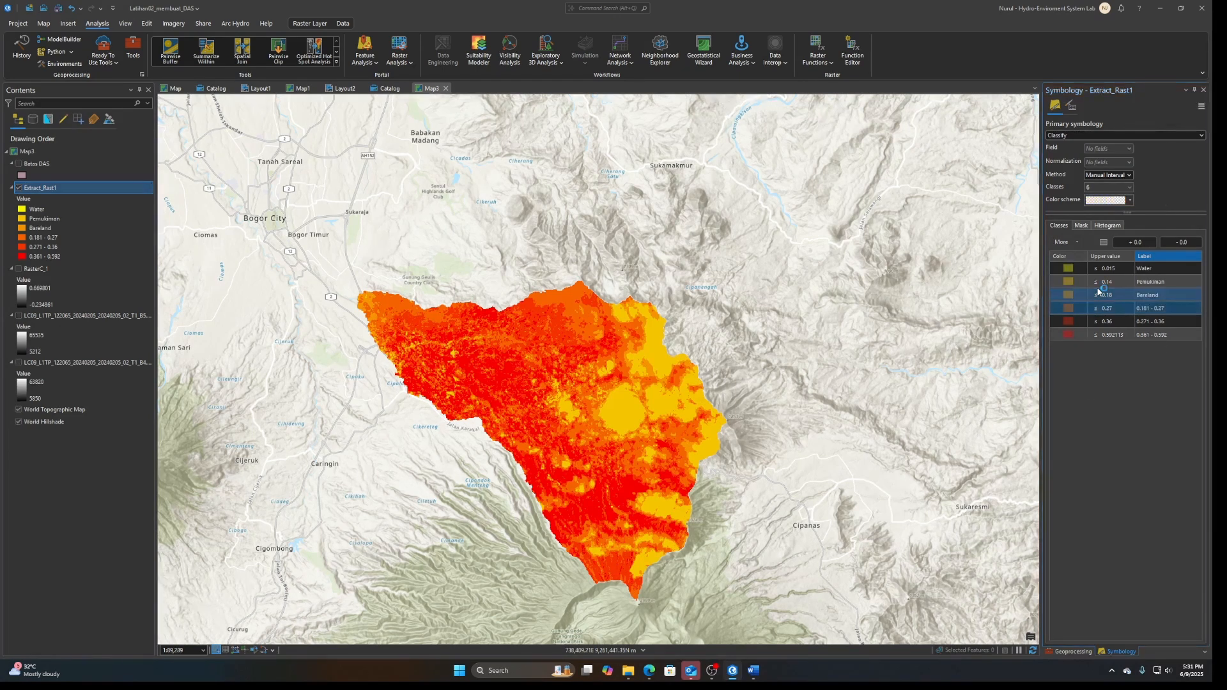
Check the shrub and grassland class in the Edge NDVI table and label the fourth class Grasland in ArcGIS Pro
click(650, 671)
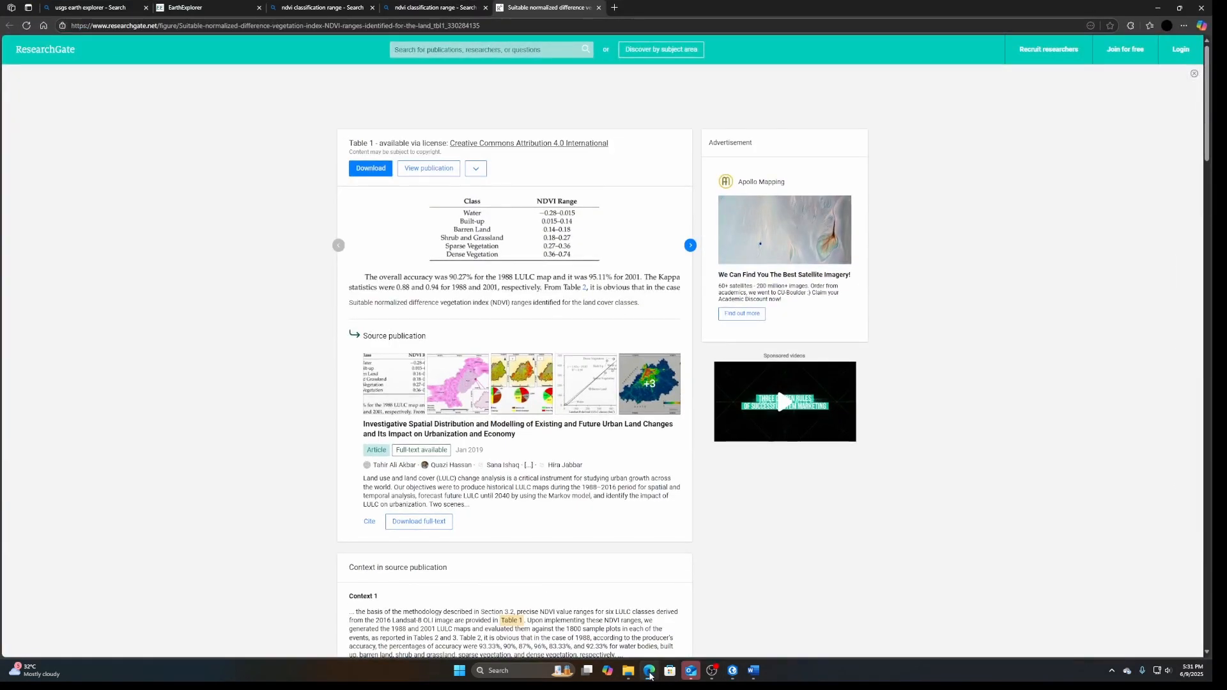
click(649, 672)
click(1185, 308)
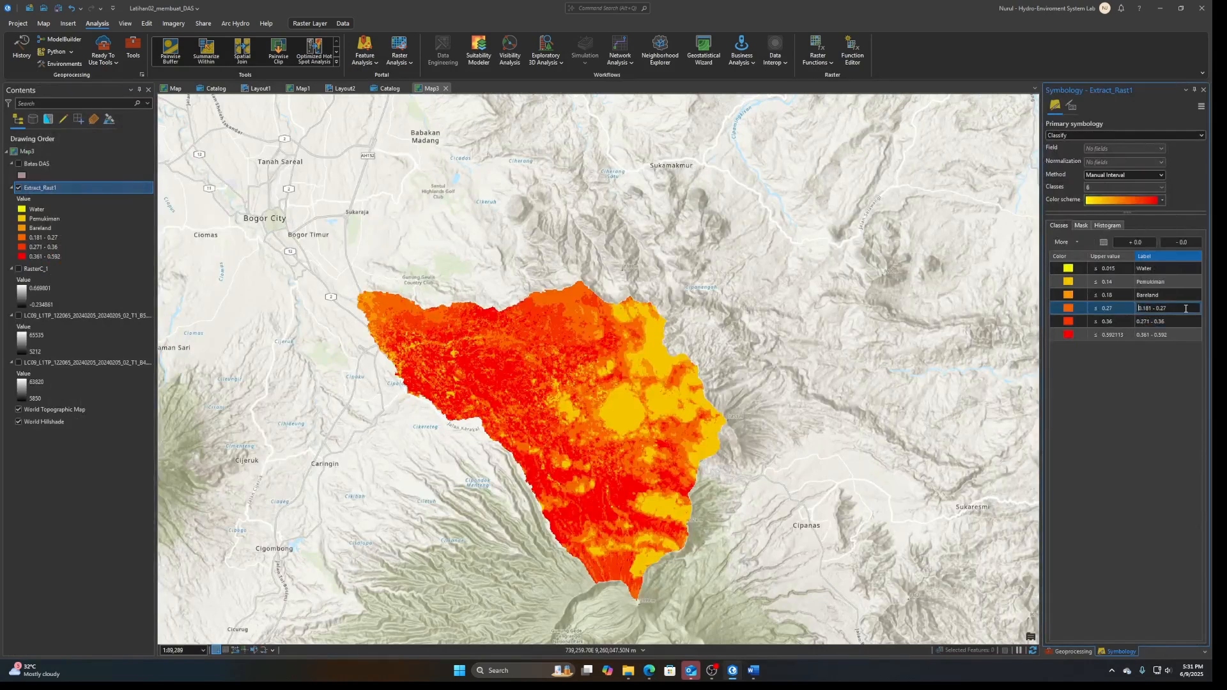
drag(1185, 309, 1118, 310)
text(Grasland)
key(Return)
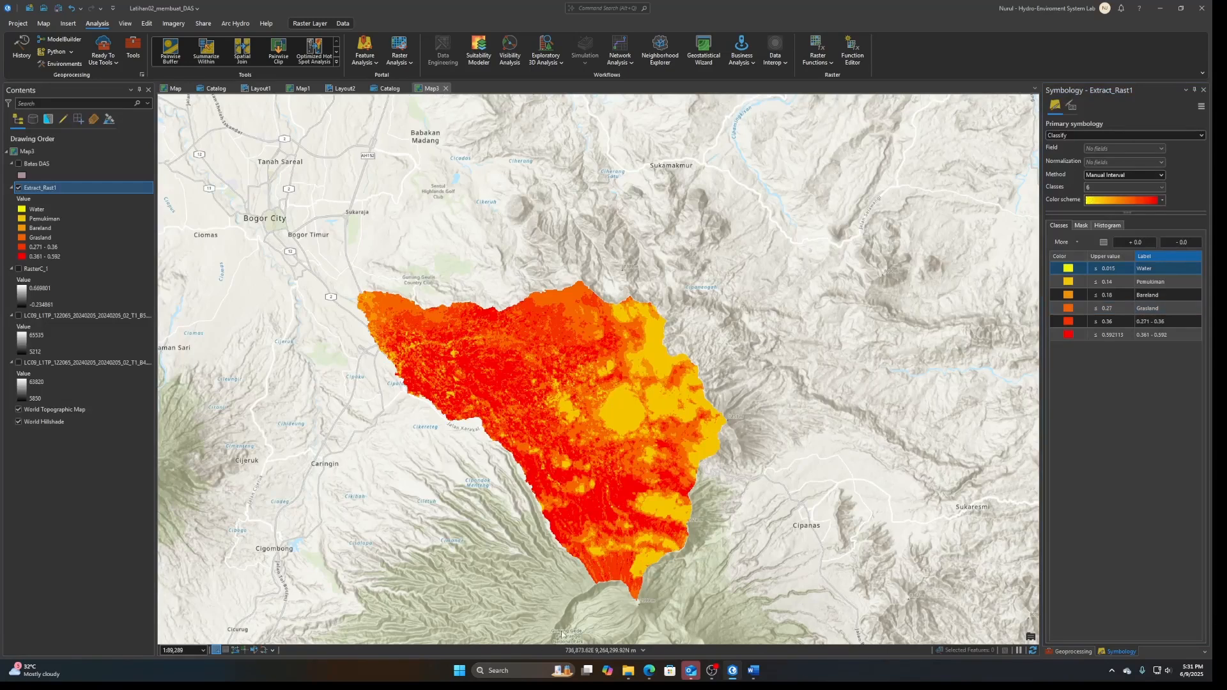
Check the sparse vegetation class in the Edge NDVI table and label the fifth class Perkebunan in ArcGIS Pro
click(650, 672)
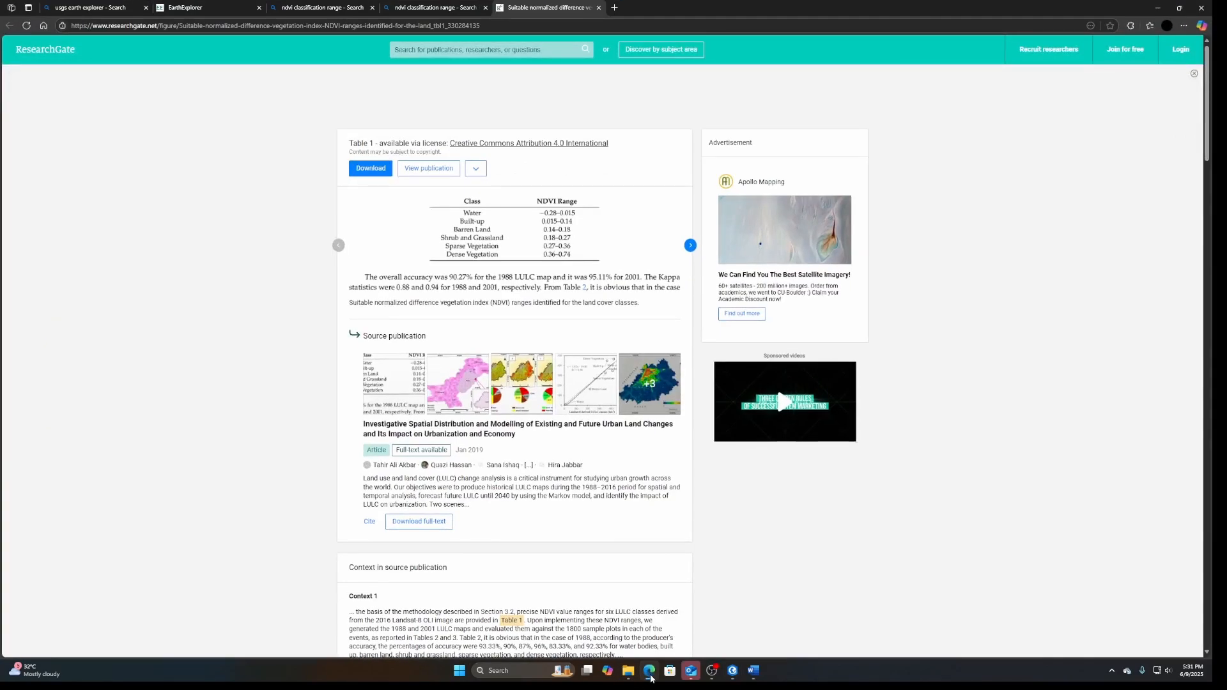
click(649, 672)
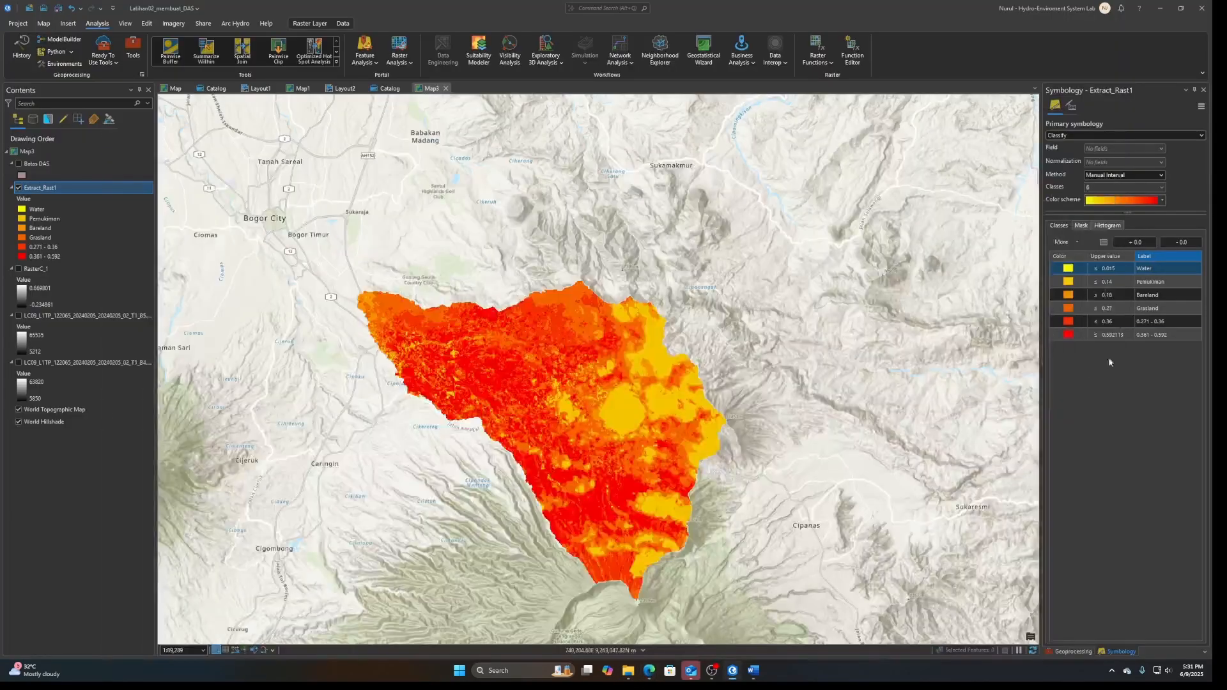
click(1169, 321)
click(1169, 321)
drag(1171, 323, 1060, 322)
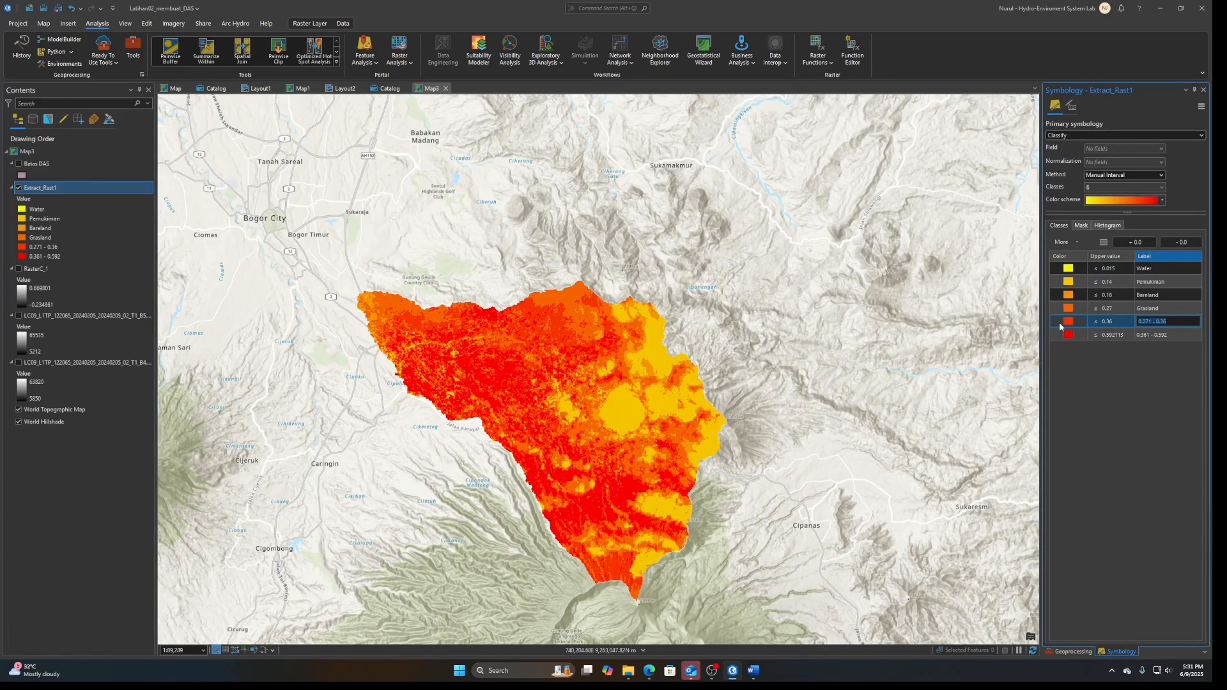
text(Perkebunan)
Label the sixth and highest NDVI class of Extract_Rast1 Hutan
click(1168, 335)
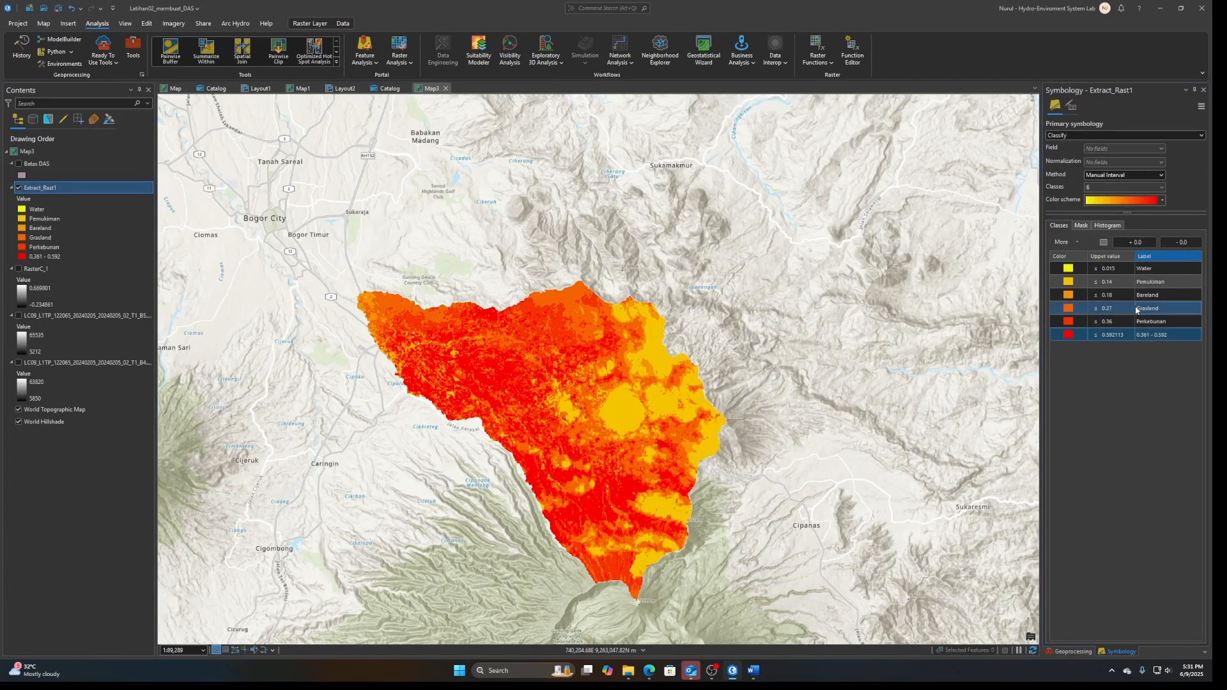
drag(1170, 336, 1073, 340)
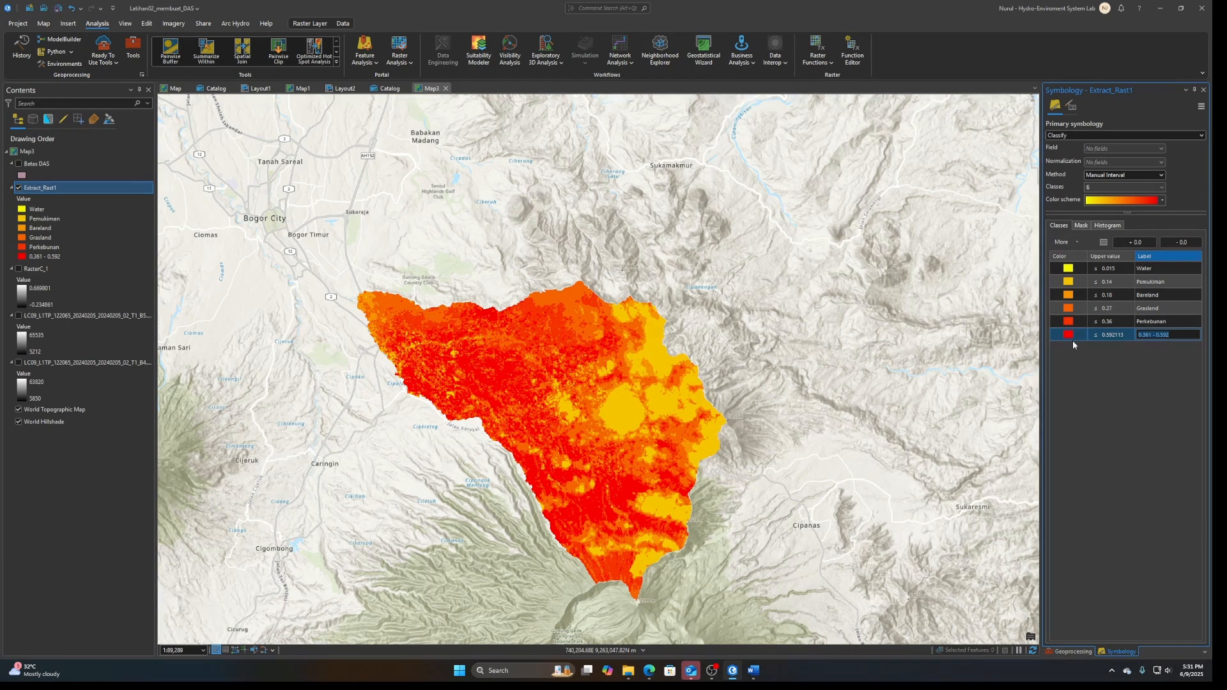
text(Hutan)
key(Return)
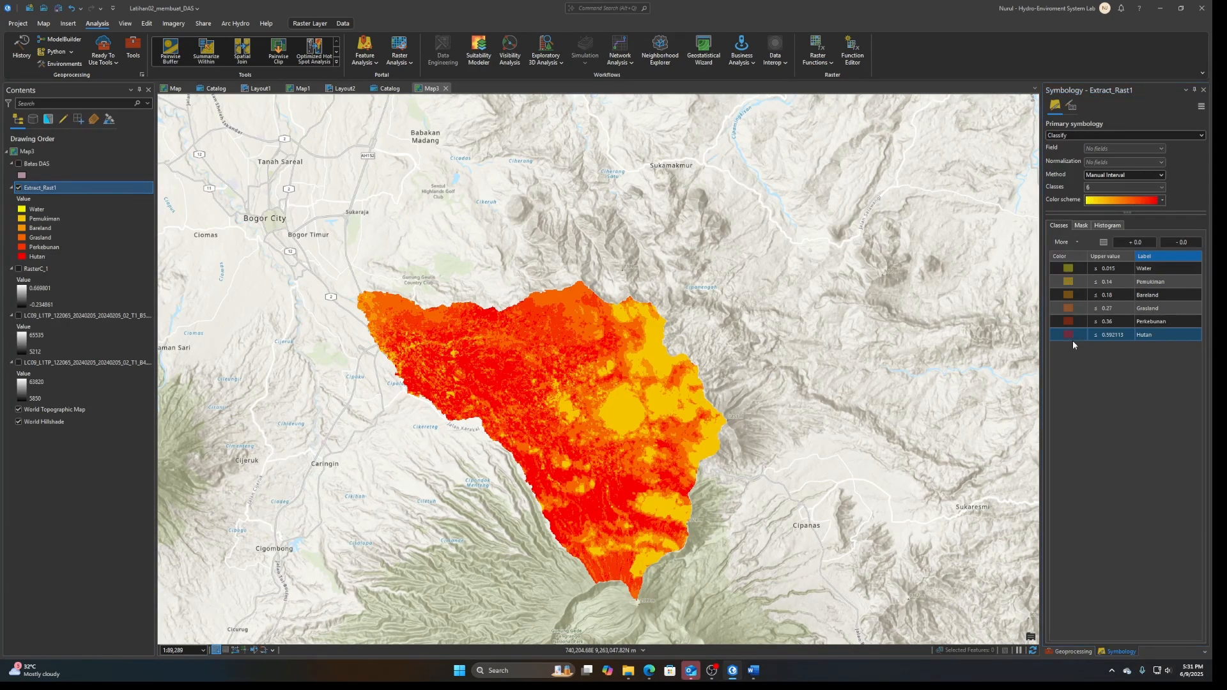
Change the symbol color of the Water class to blue
right_click(1066, 273)
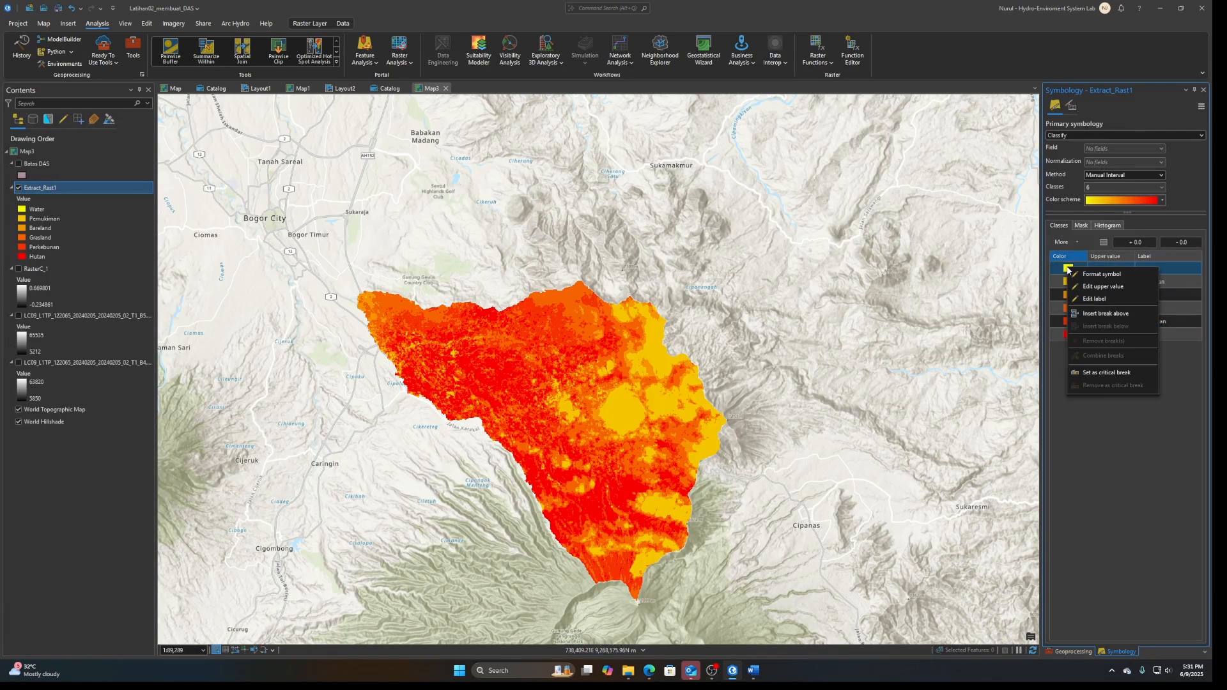
click(1101, 274)
click(1087, 480)
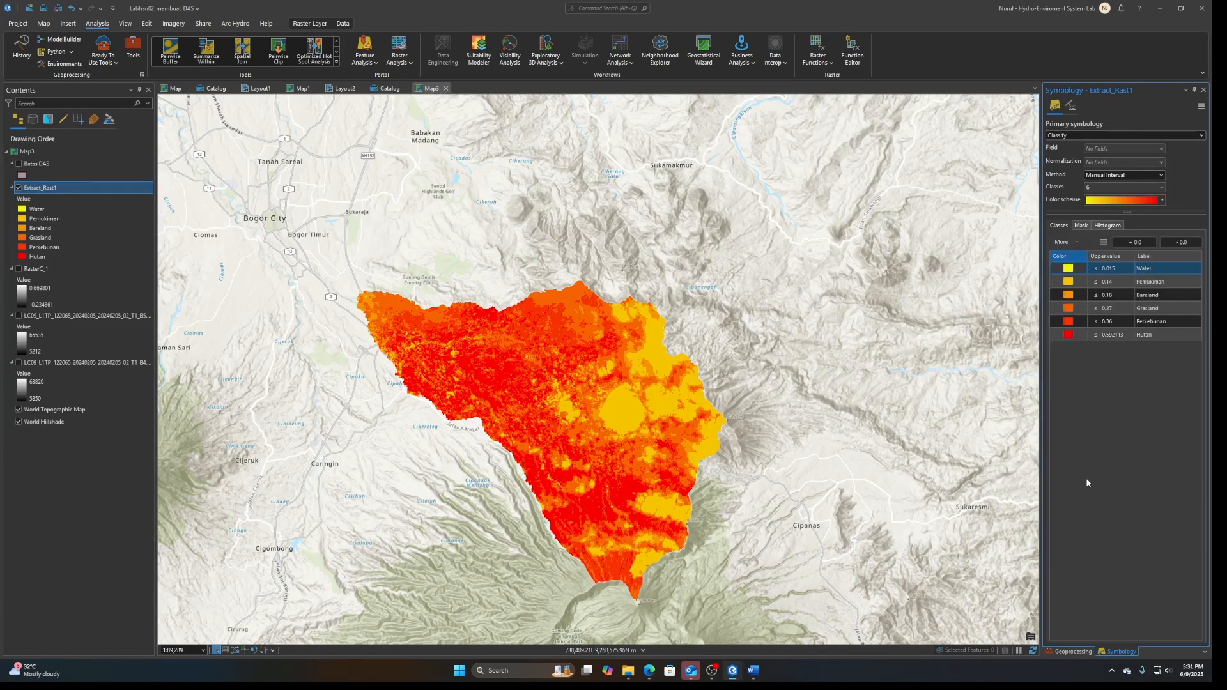
click(1068, 279)
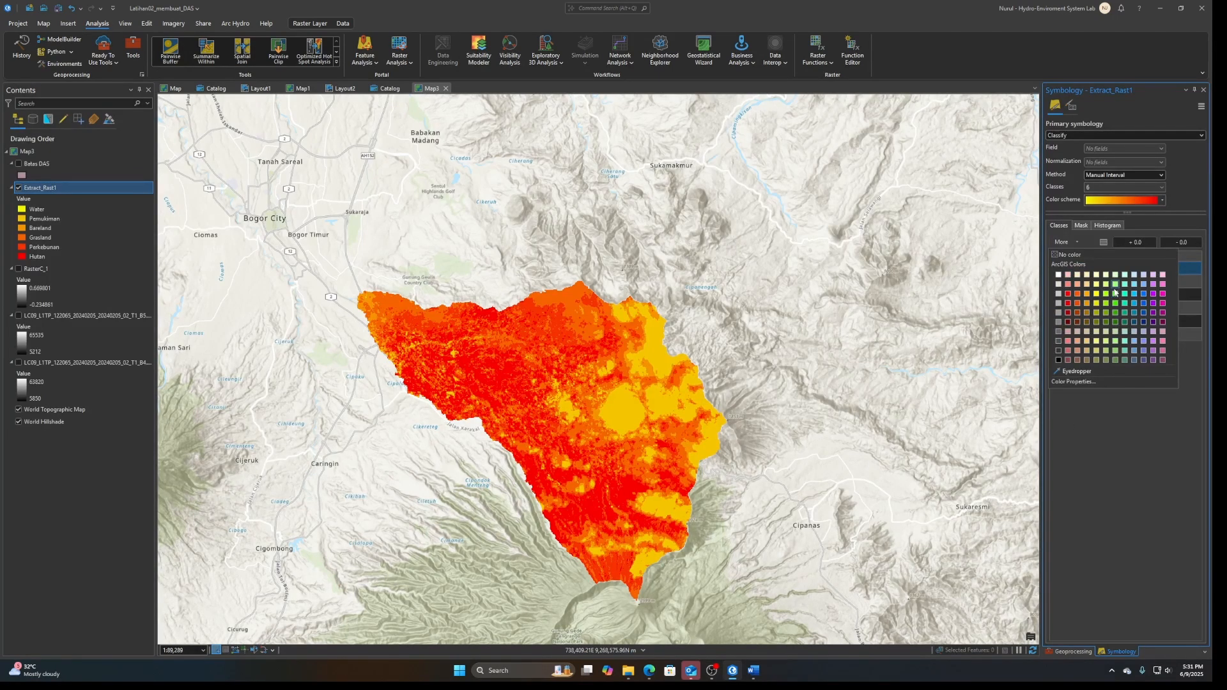
click(1143, 294)
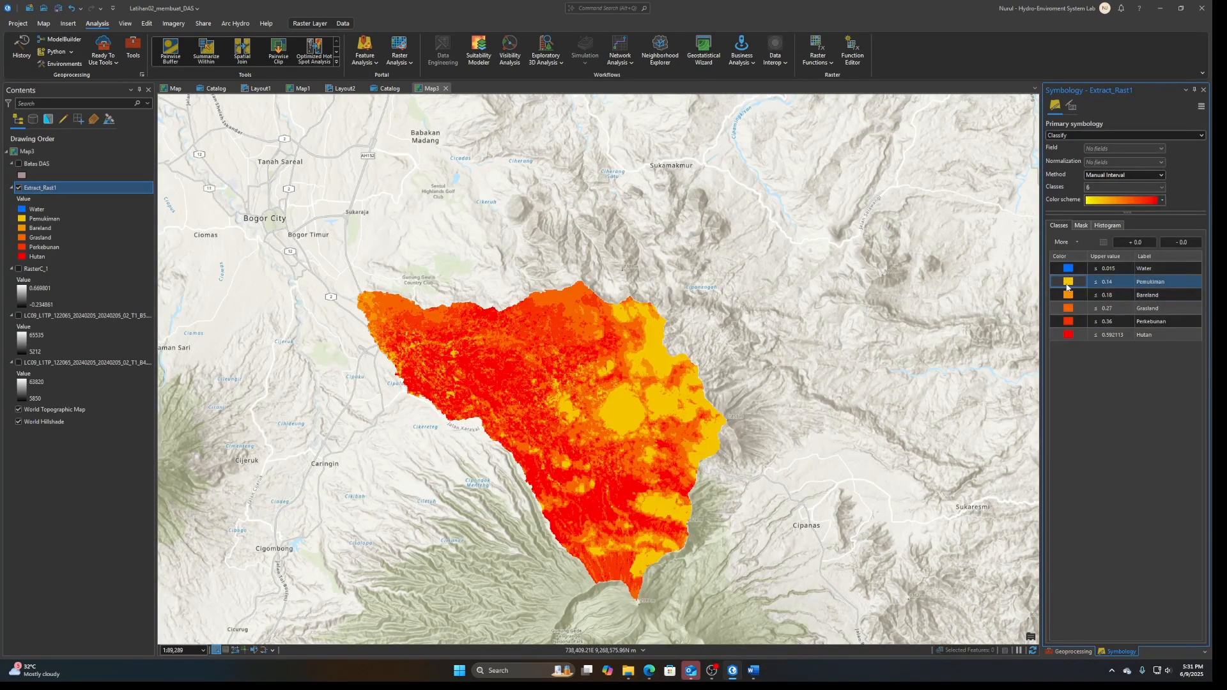
Change the symbol color of the Pemukiman class to red
right_click(1066, 285)
click(1064, 284)
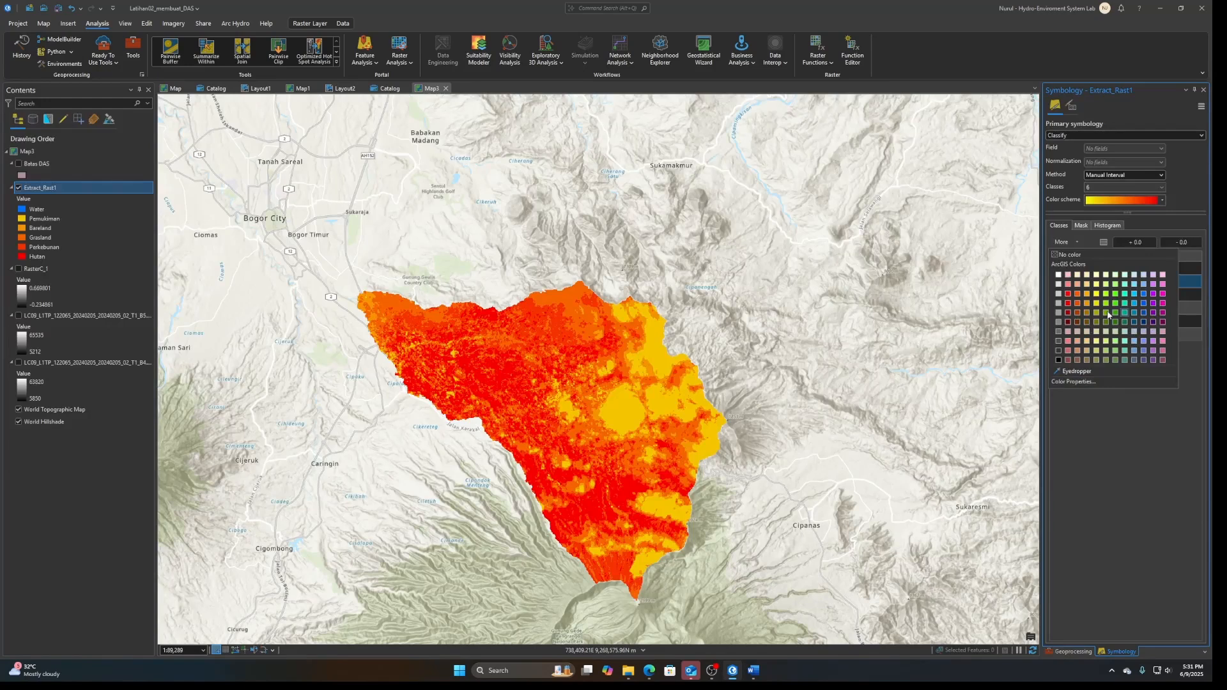
click(1068, 302)
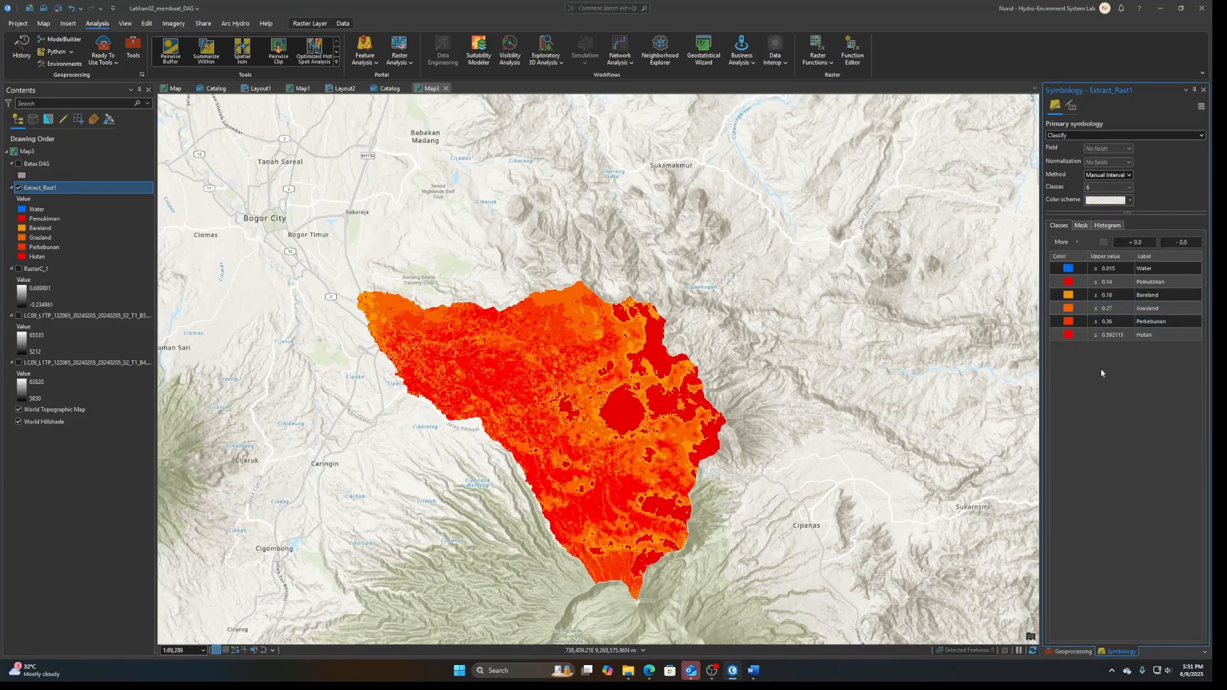
click(1063, 297)
right_click(1068, 298)
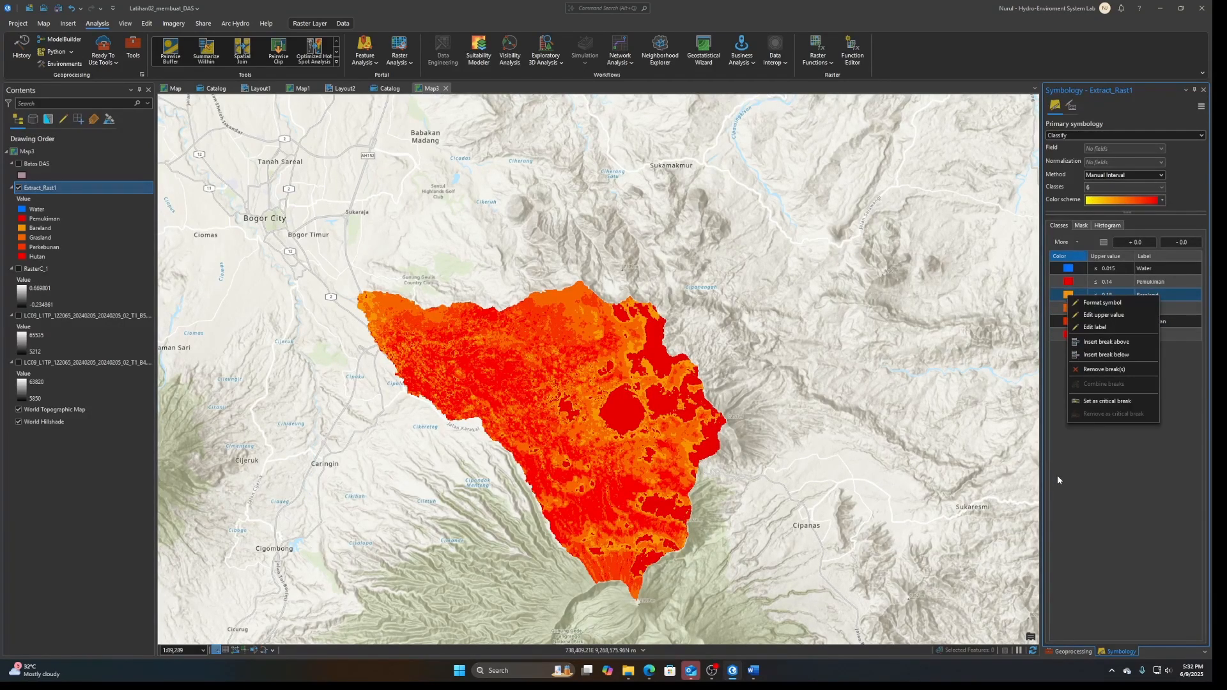
click(1057, 480)
Change the symbol color of the Grasland class to bright yellow-green
click(1068, 310)
right_click(1068, 312)
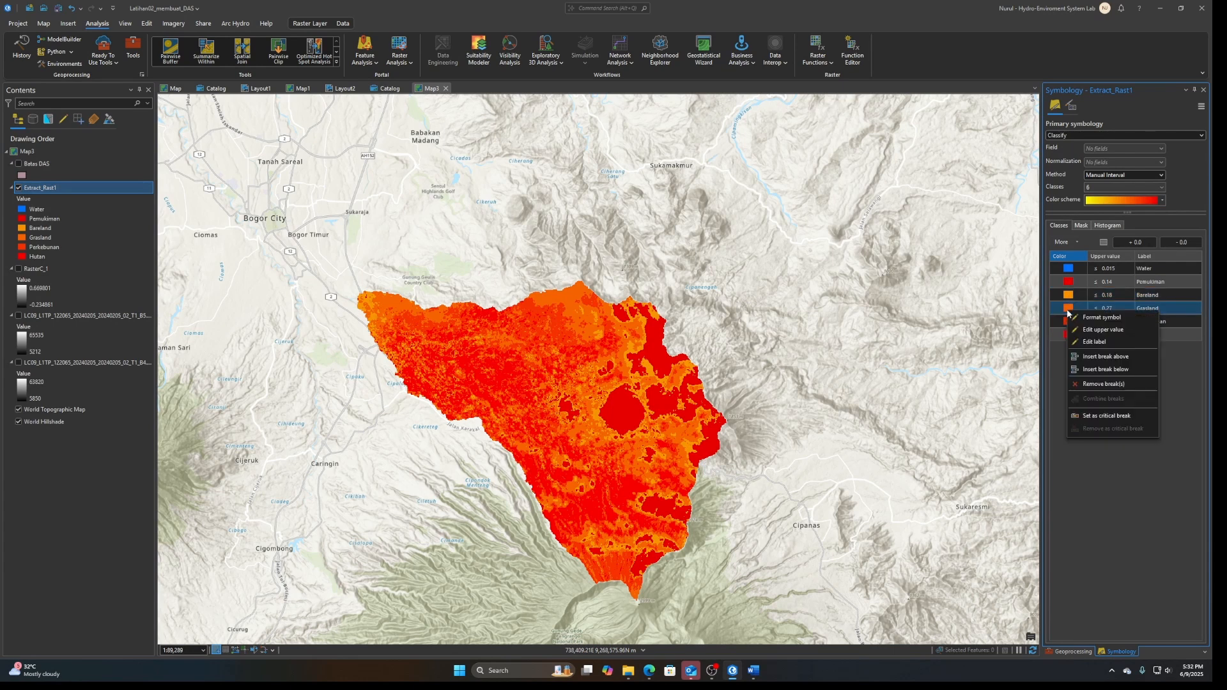
click(1068, 310)
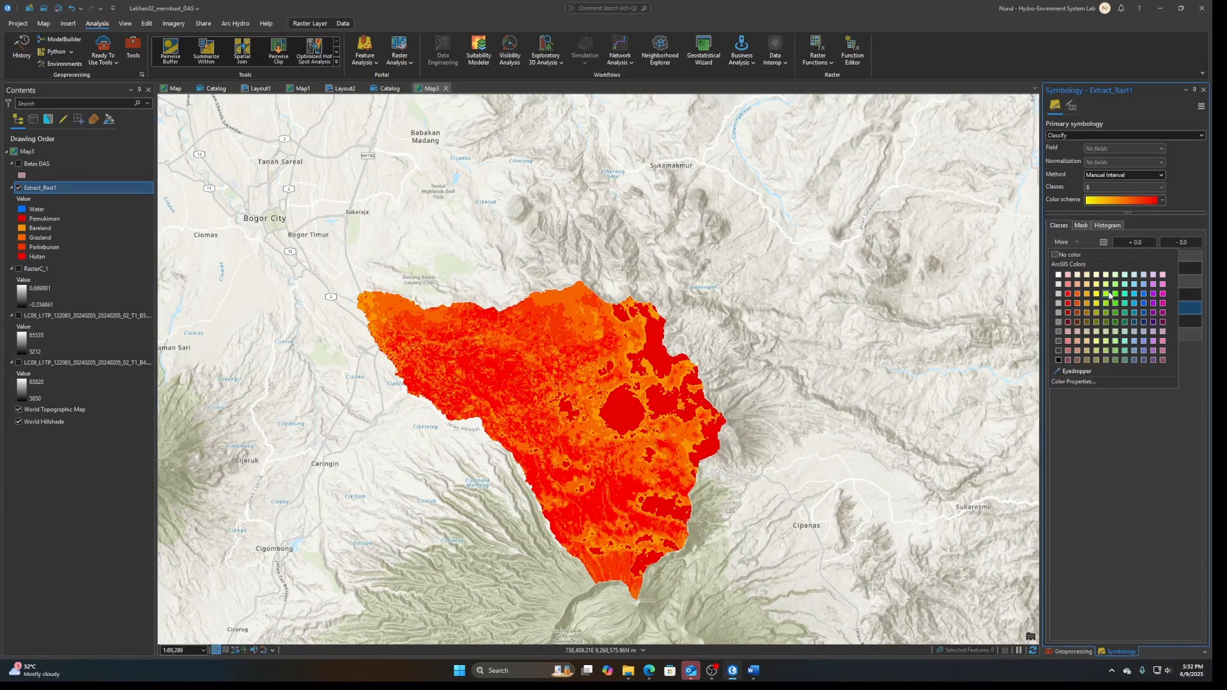
click(1109, 293)
Change the symbol color of the Perkebunan class to medium olive green
click(1071, 325)
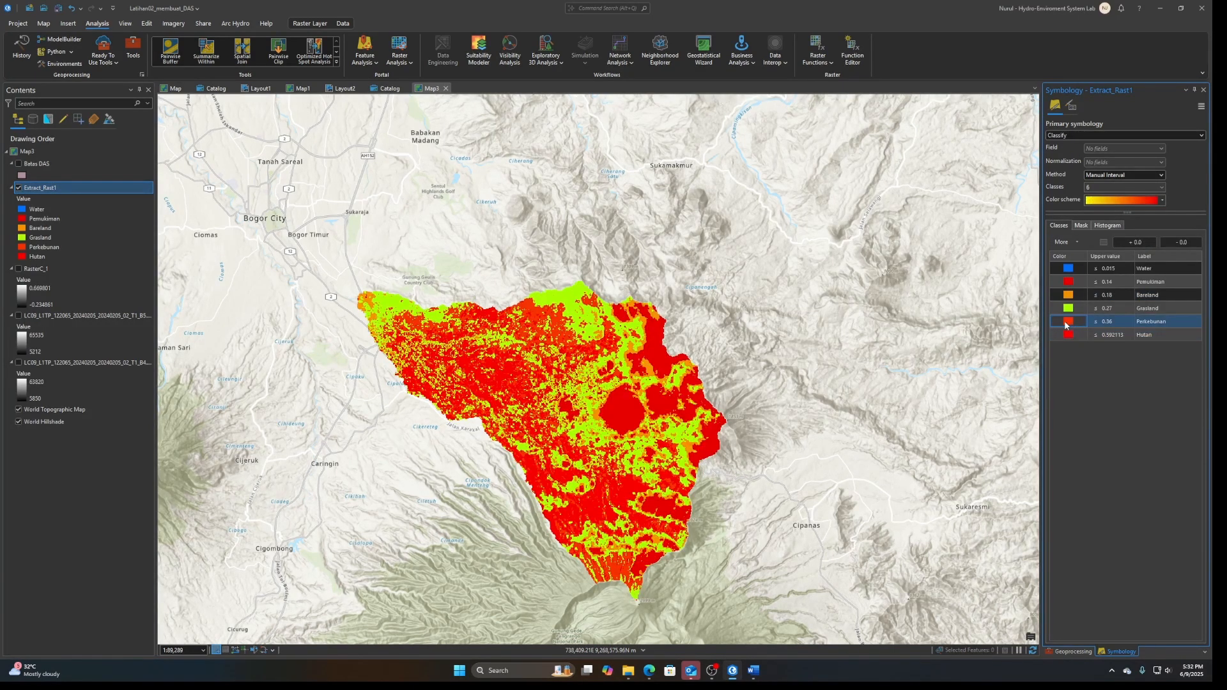
right_click(1065, 325)
click(1066, 322)
click(1068, 322)
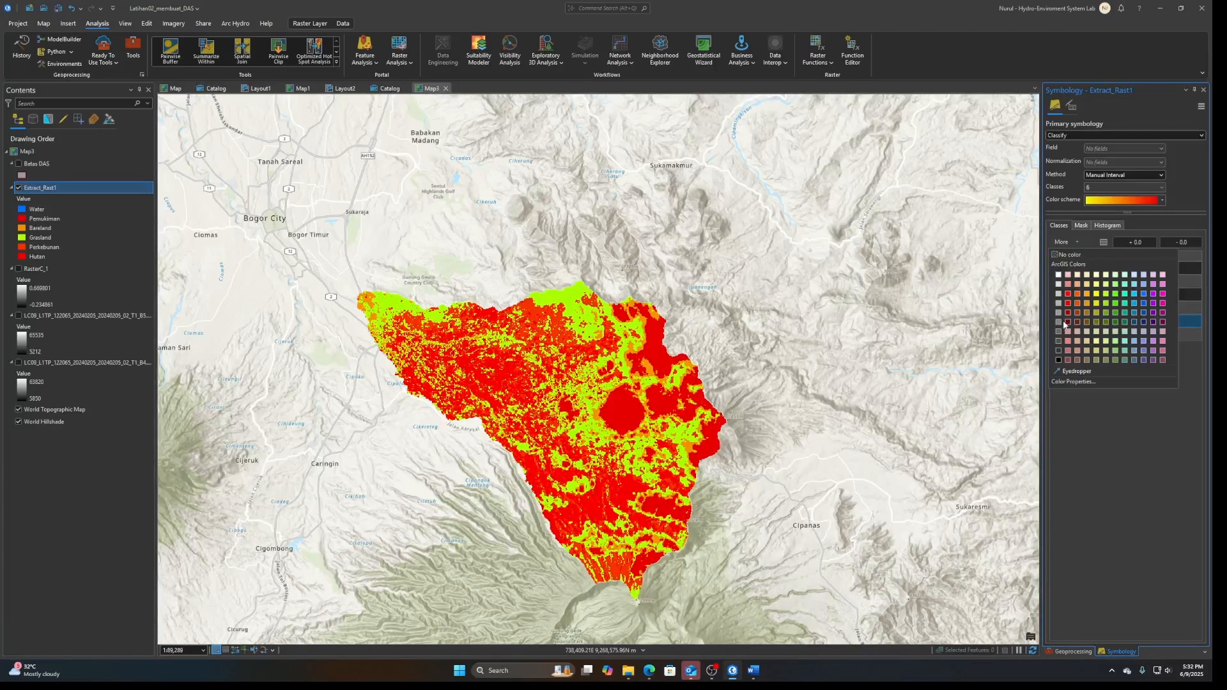
click(1115, 313)
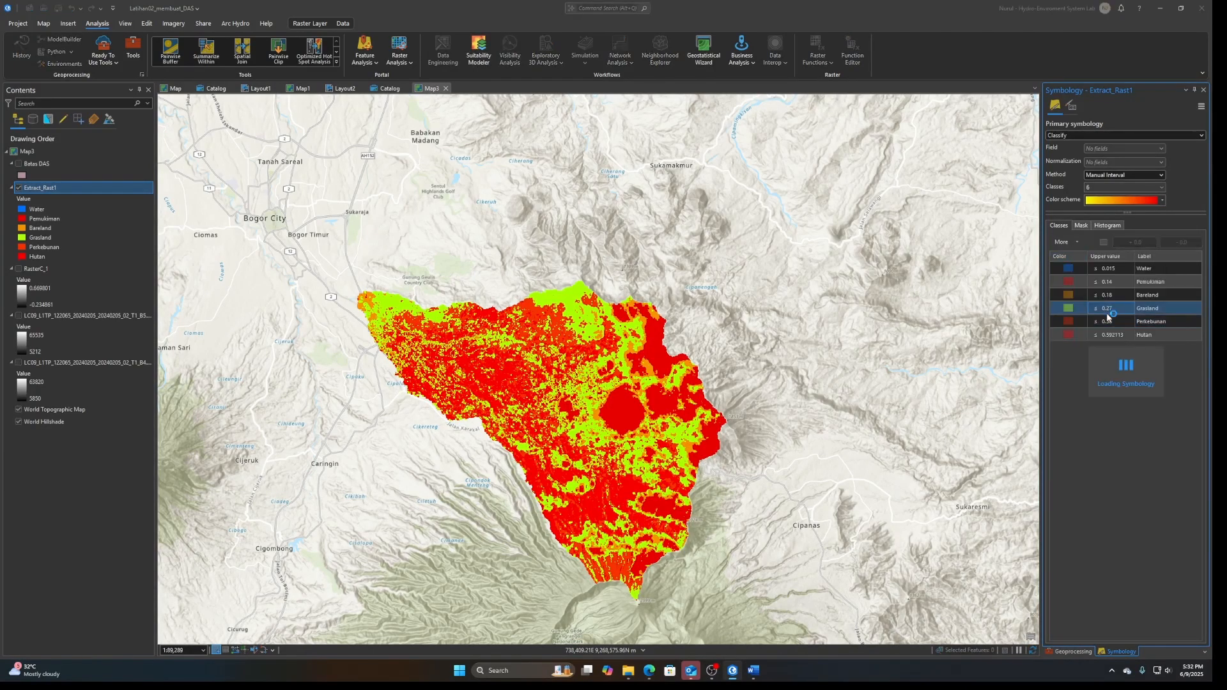
Change the symbol color of the Hutan class to dark green and save the project
right_click(1073, 336)
click(1068, 334)
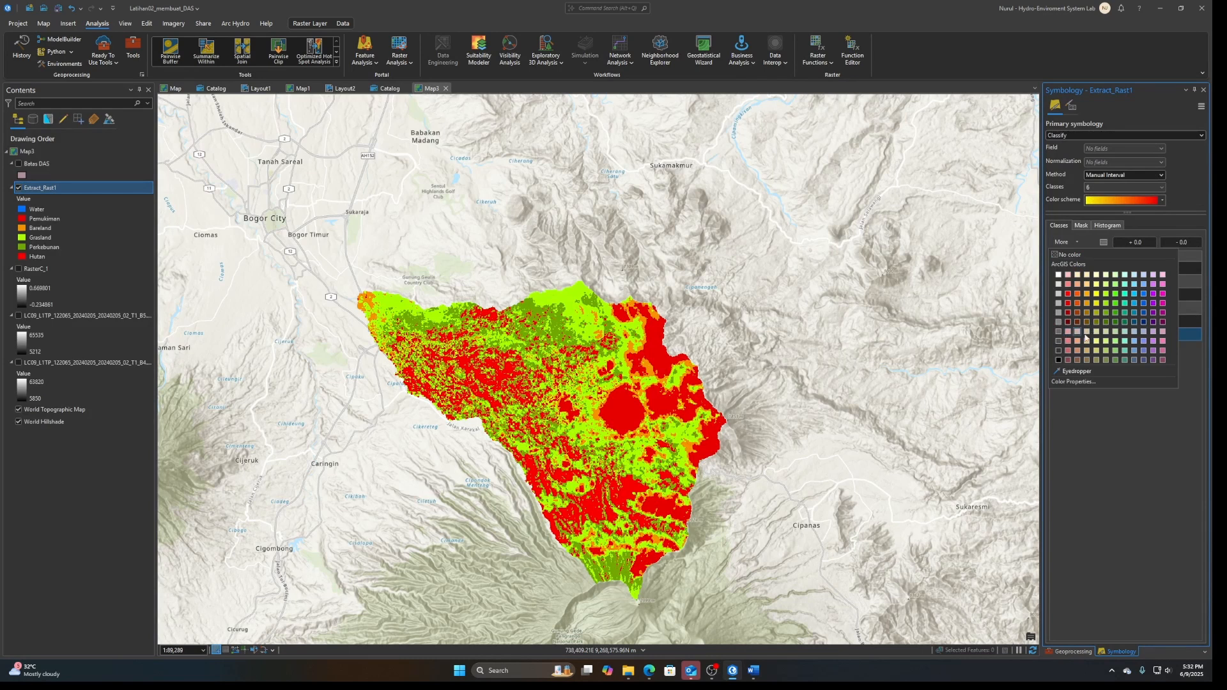
click(1115, 322)
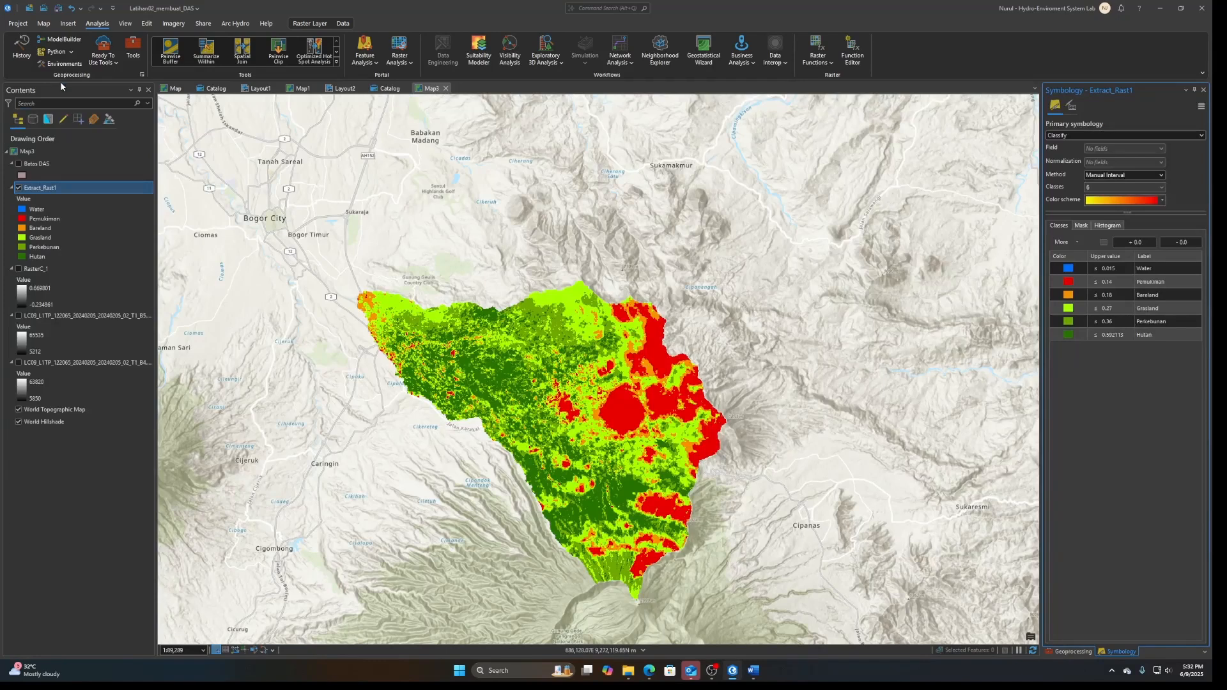
click(57, 8)
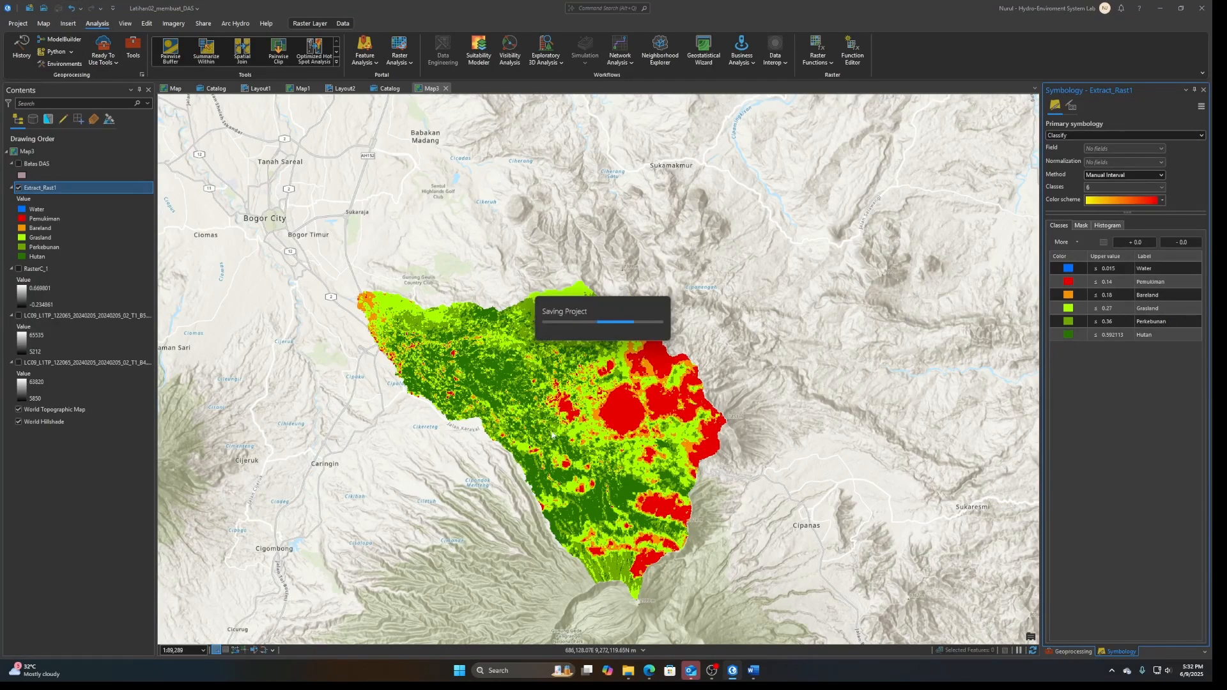
Run the Reclassify tool on Extract_Rast1 by the VALUE field, giving its six NDVI ranges new values 1 to 6
click(126, 24)
click(269, 48)
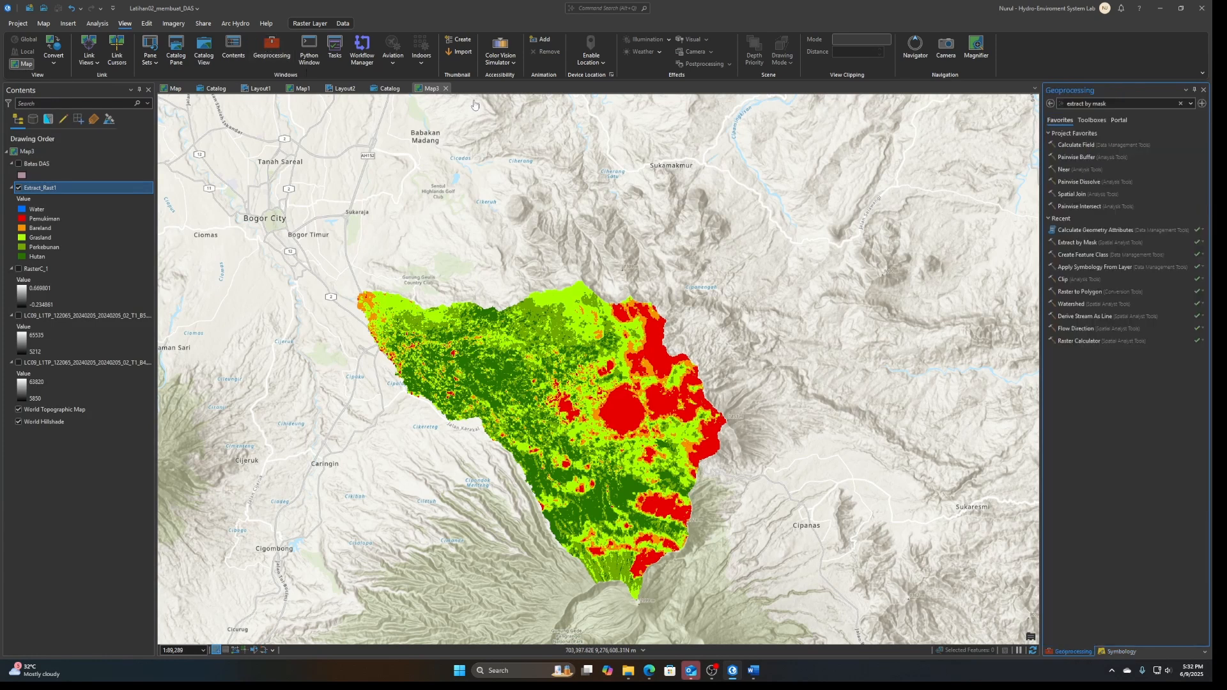
click(102, 25)
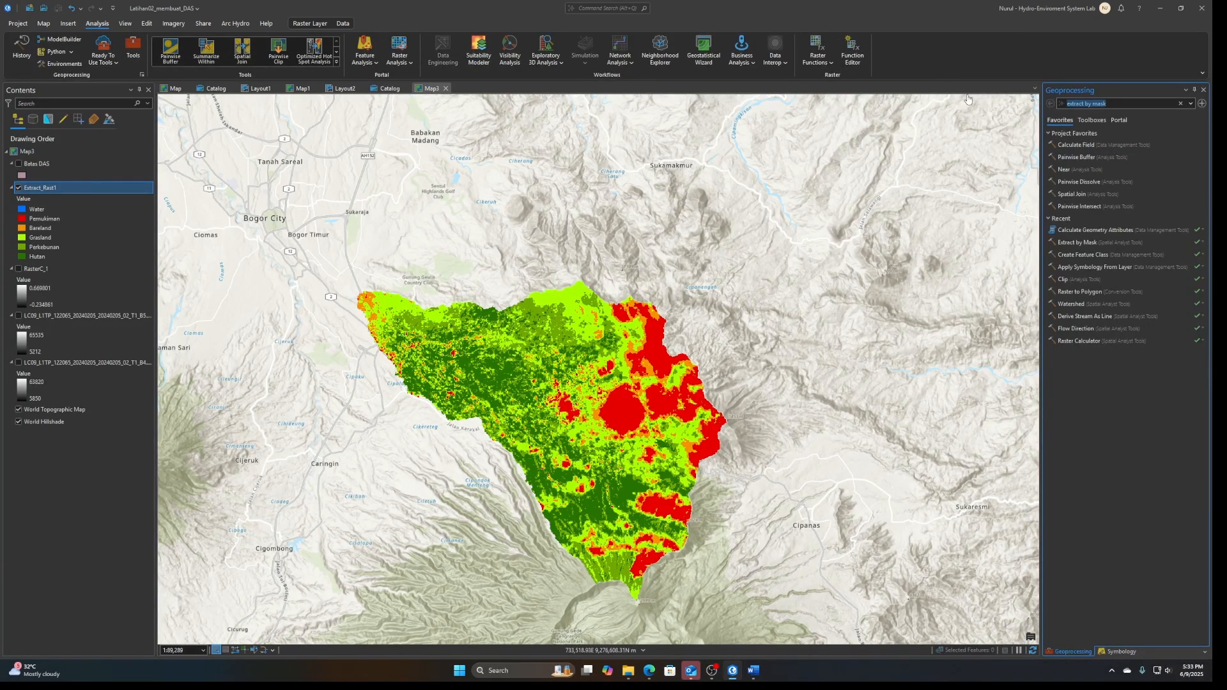
text(rec)
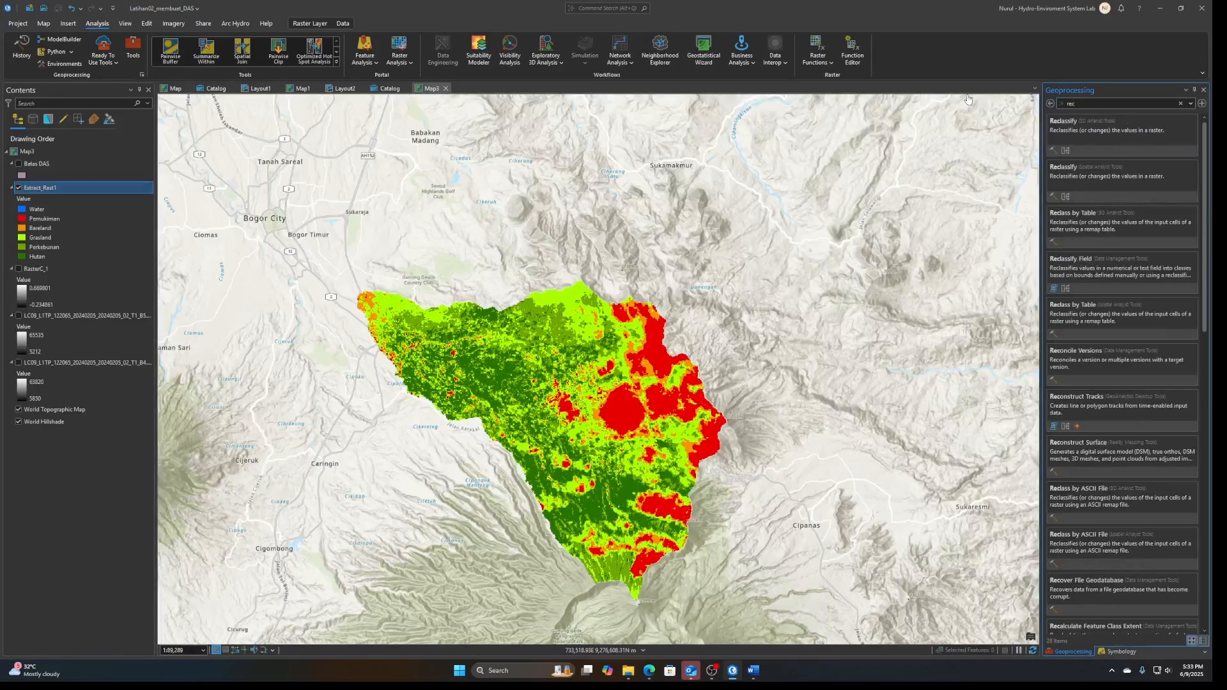
click(1074, 180)
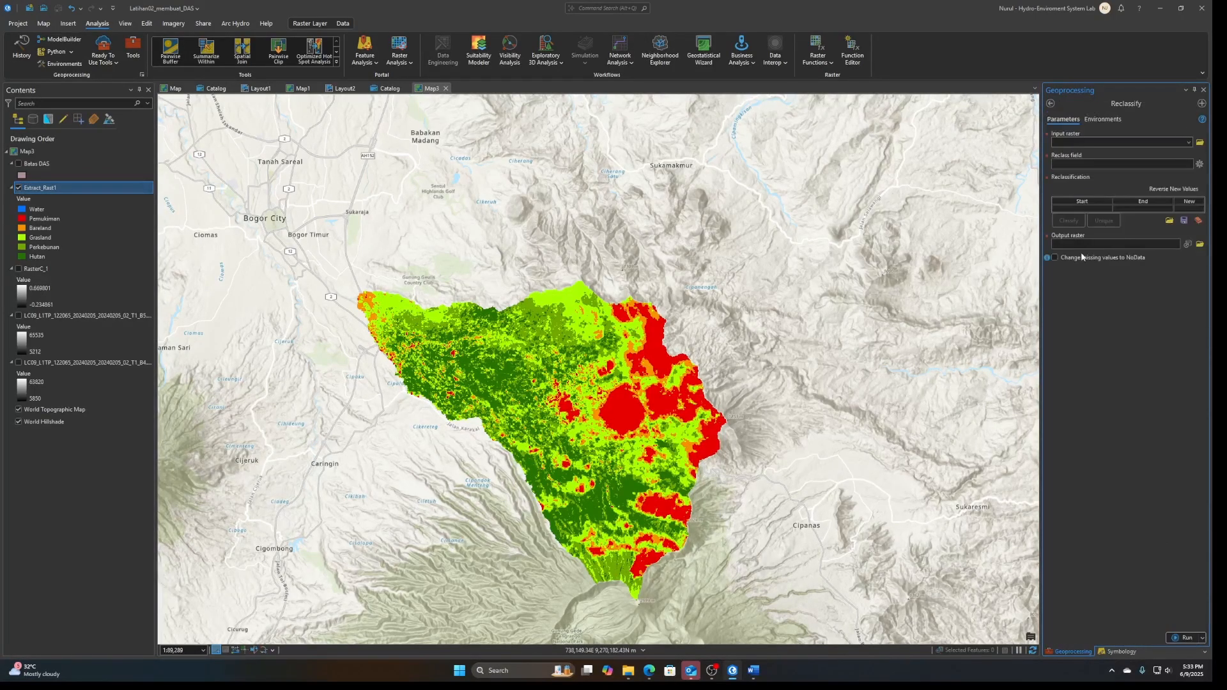
click(1188, 143)
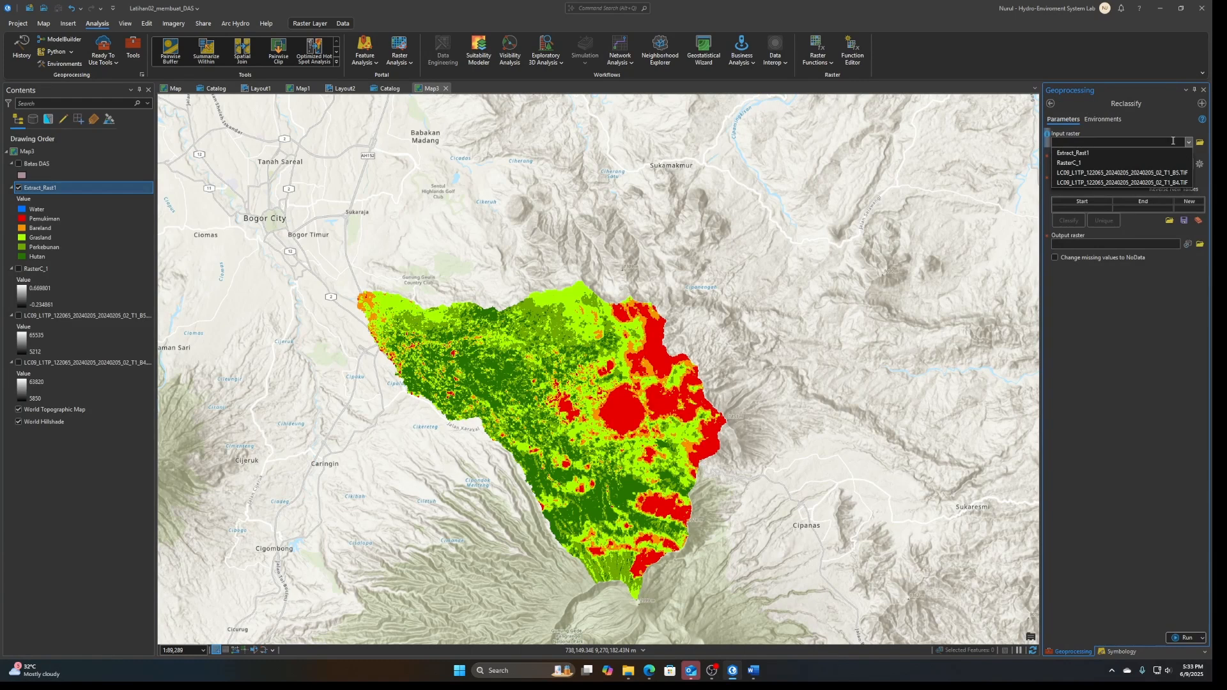
click(1066, 154)
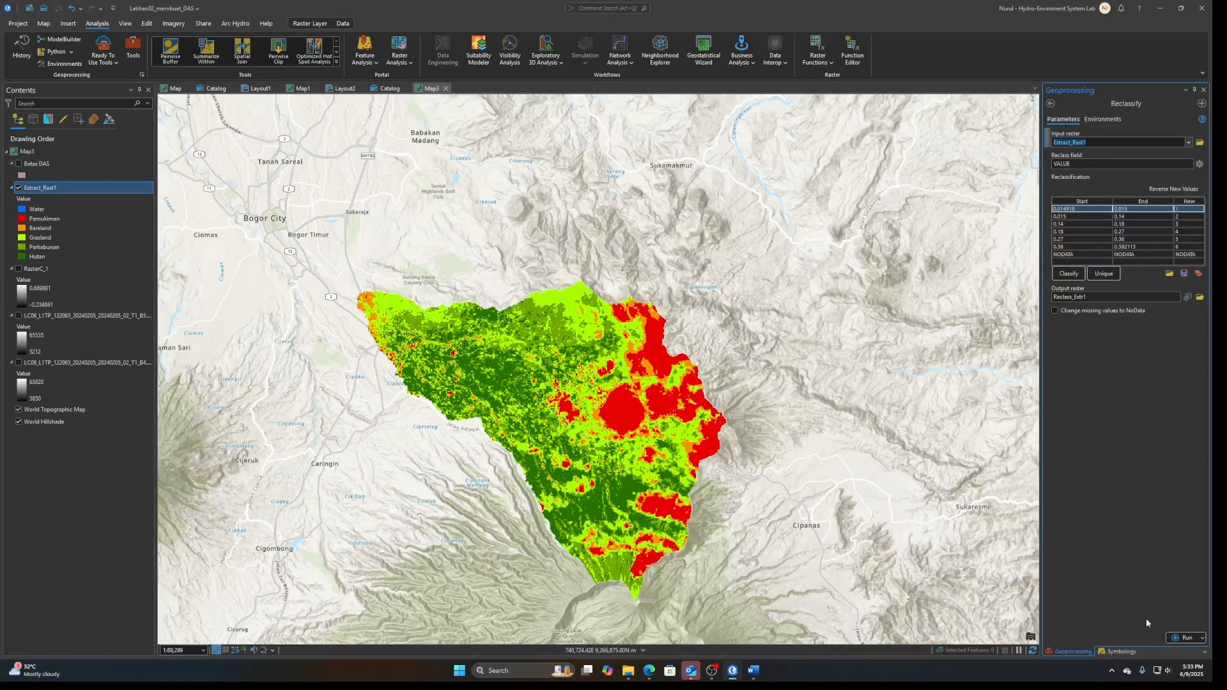
click(1180, 641)
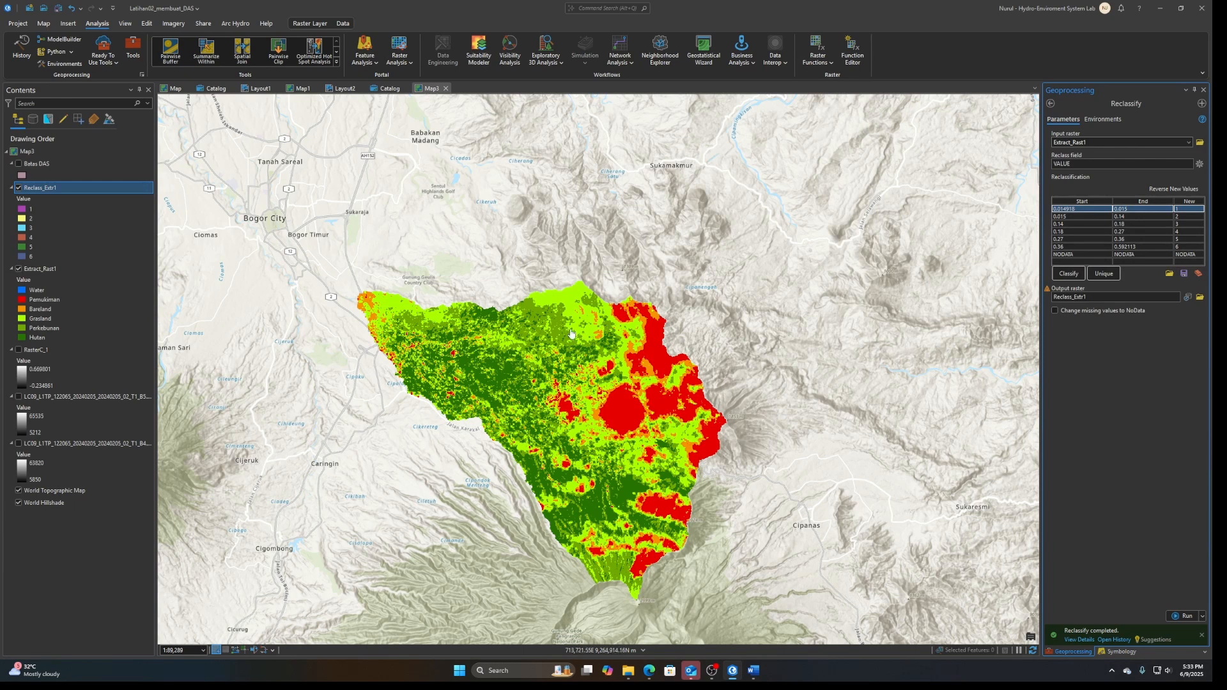
Hide the Extract_Rast1 layer and zoom the map to the Reclass_Extr1 layer
click(17, 273)
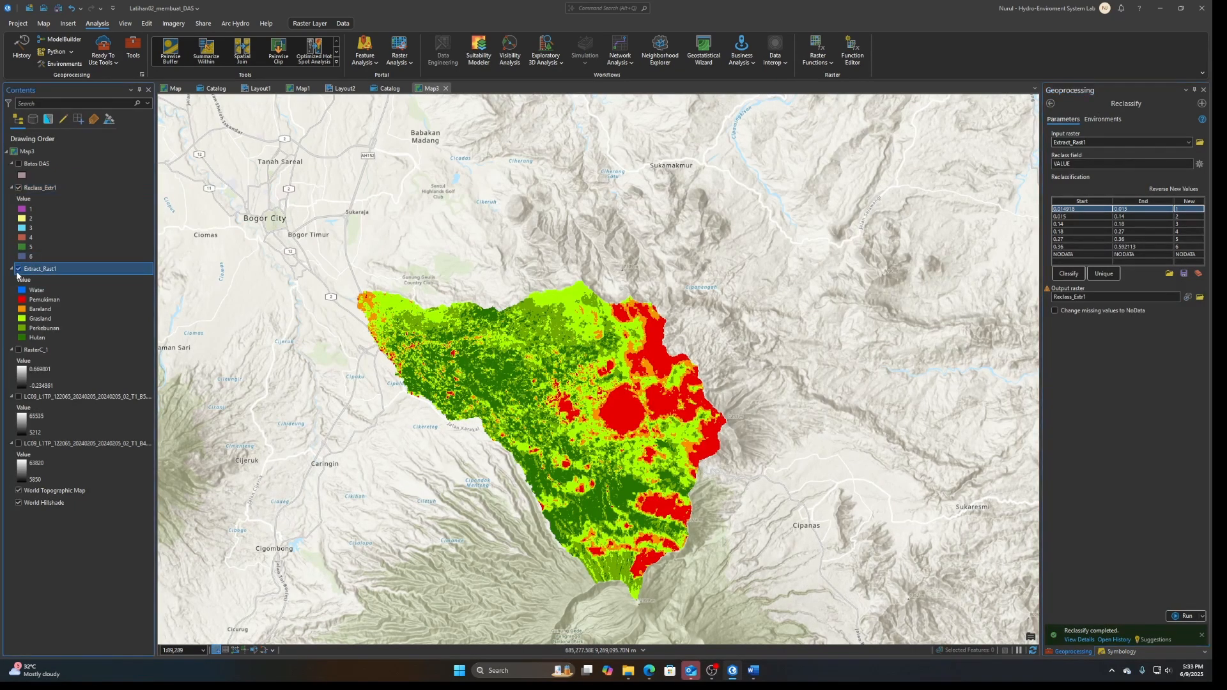
click(19, 269)
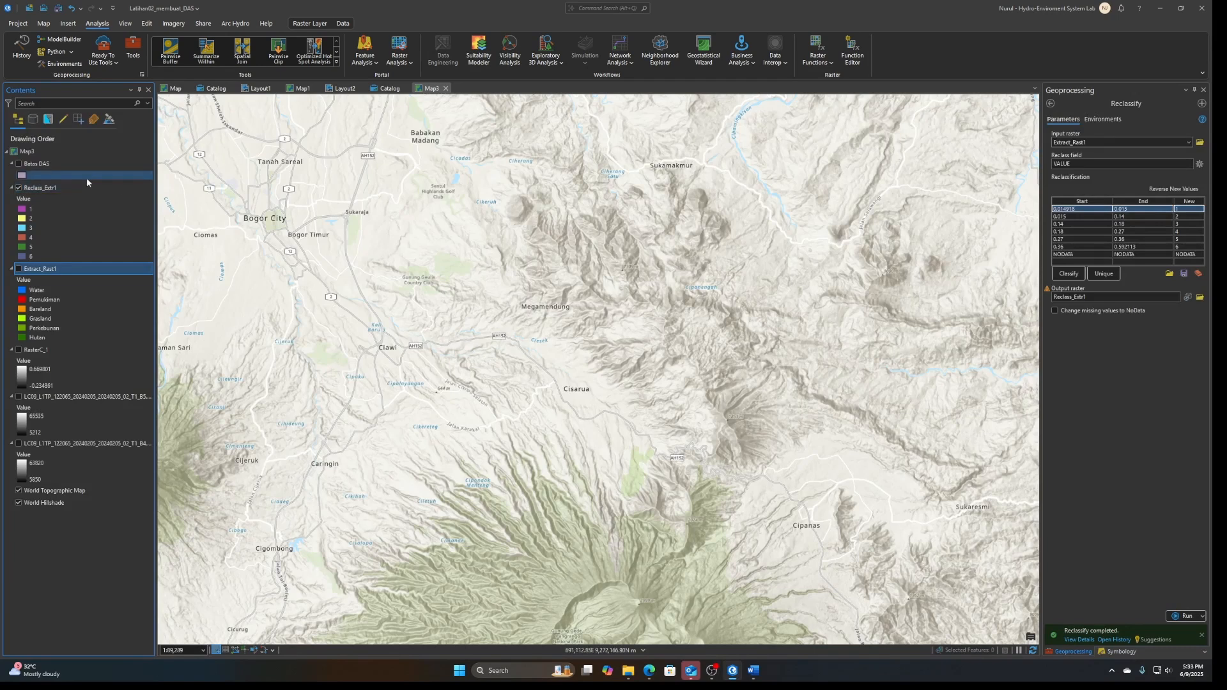
right_click(51, 189)
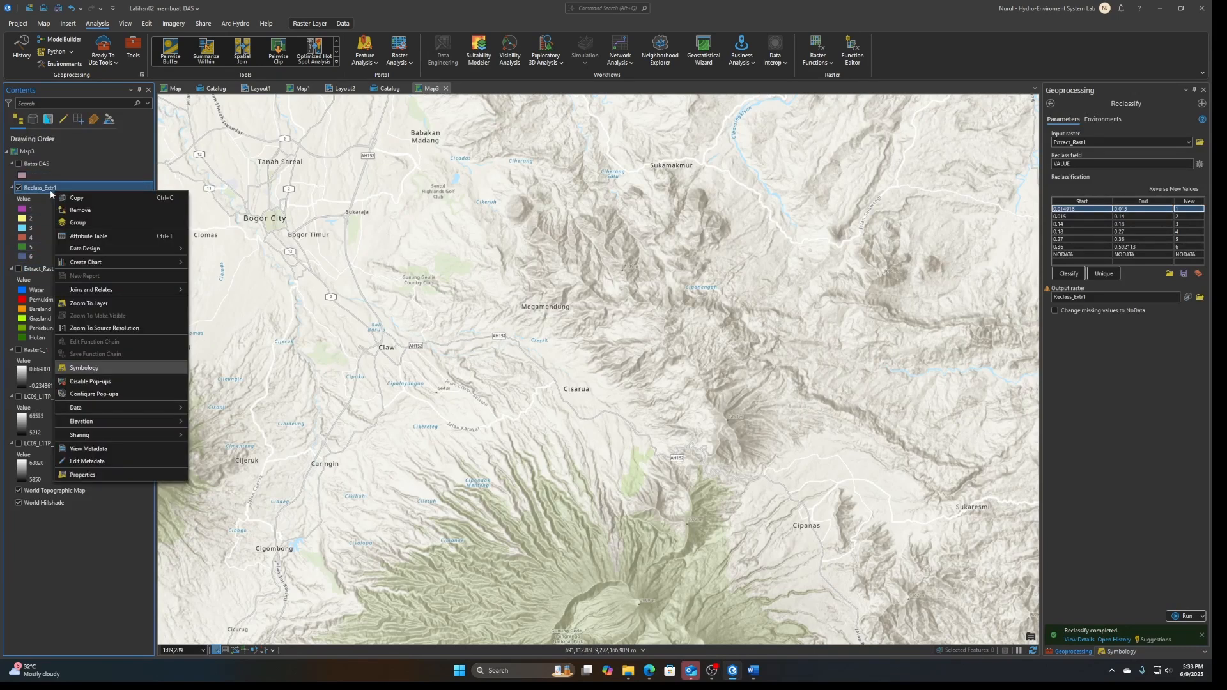
click(95, 304)
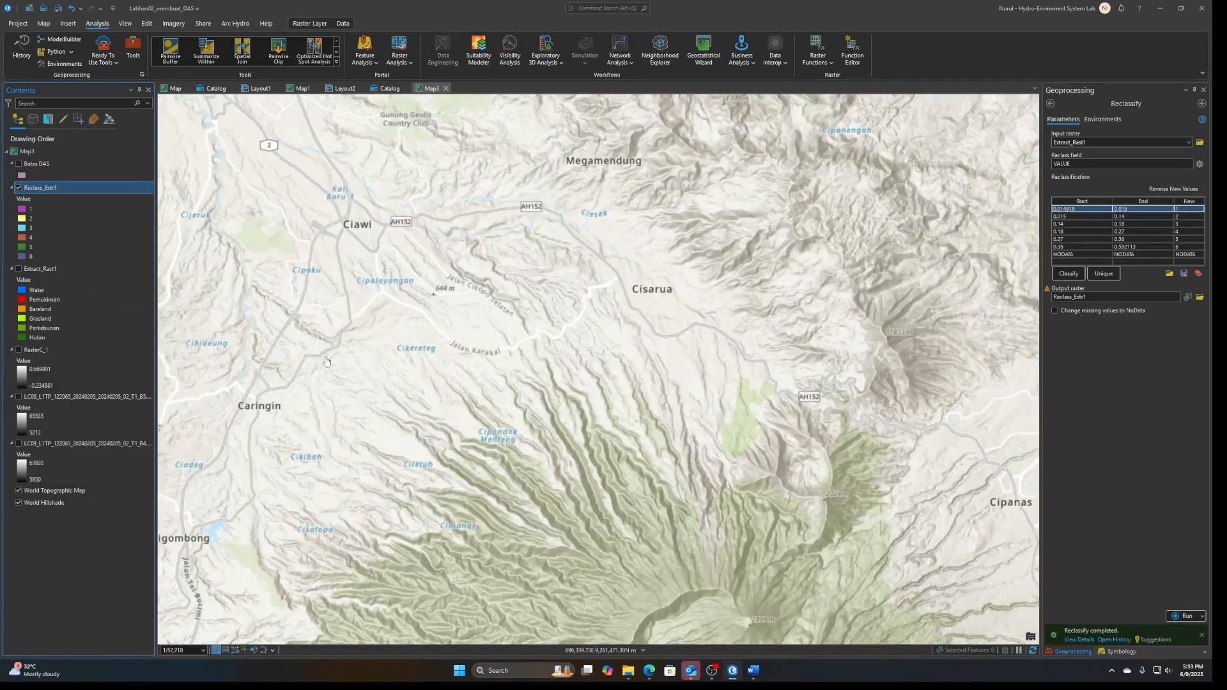
Examine the Reclass_Extr1 attribute table by highlighting the rows with values 2 and 1 on the map, and clear the selection
right_click(52, 239)
click(82, 110)
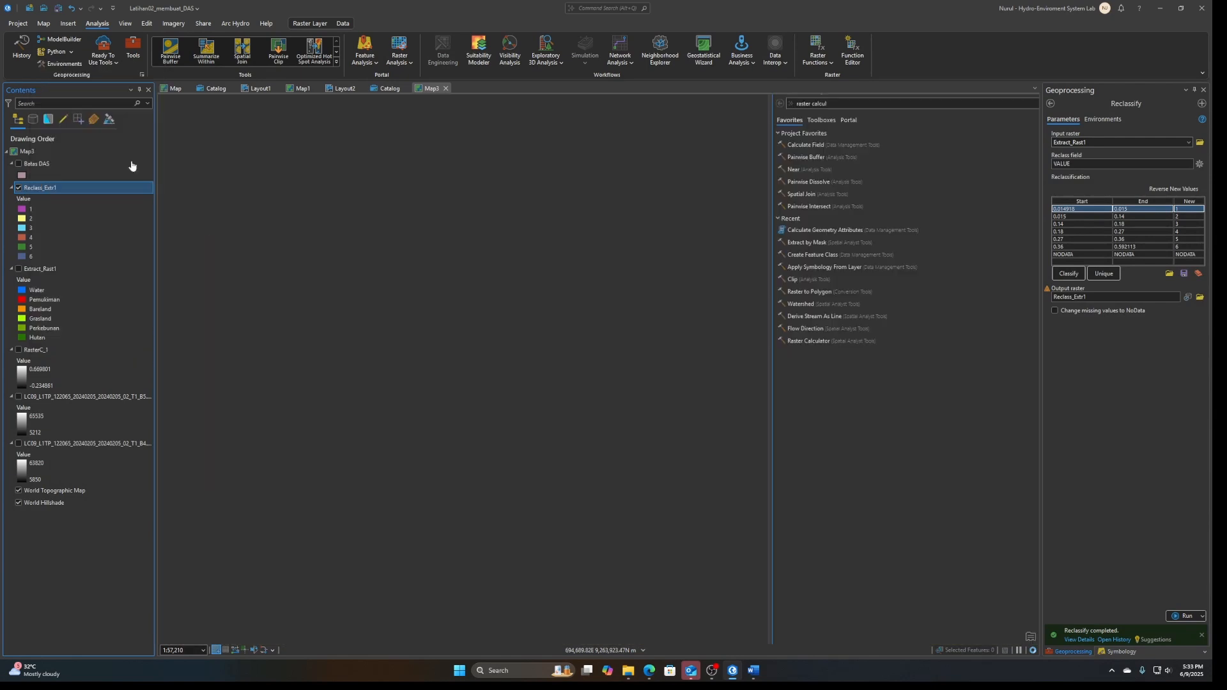
click(174, 427)
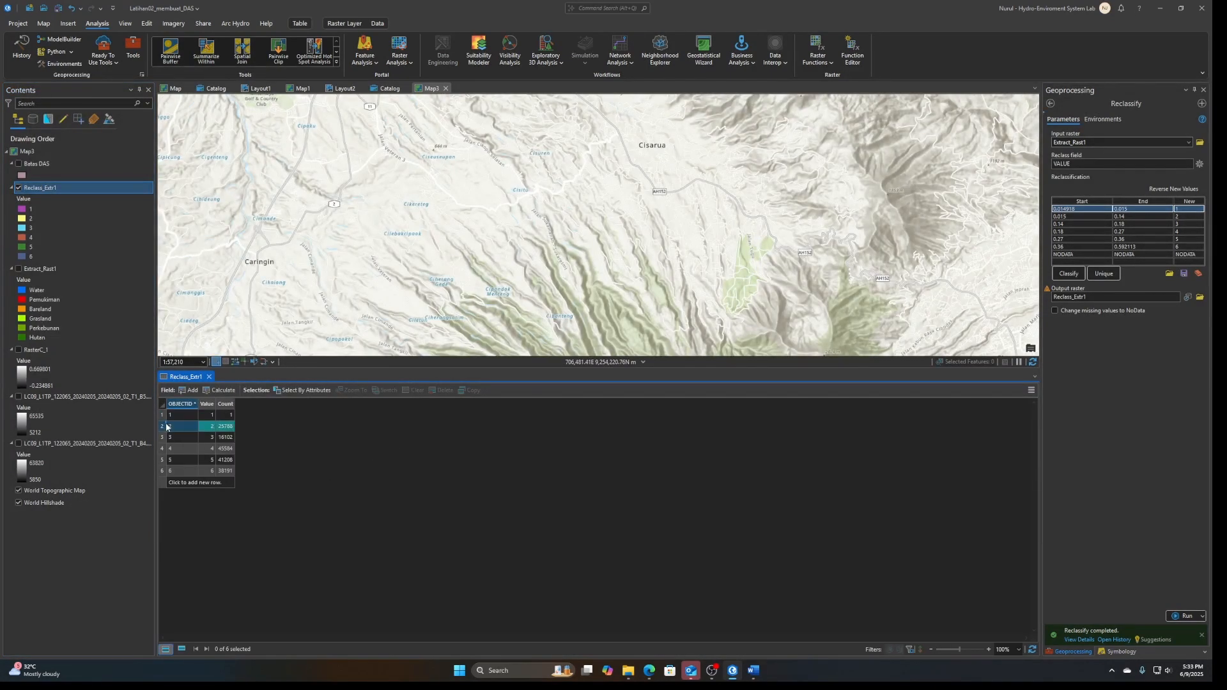
drag(662, 227, 601, 259)
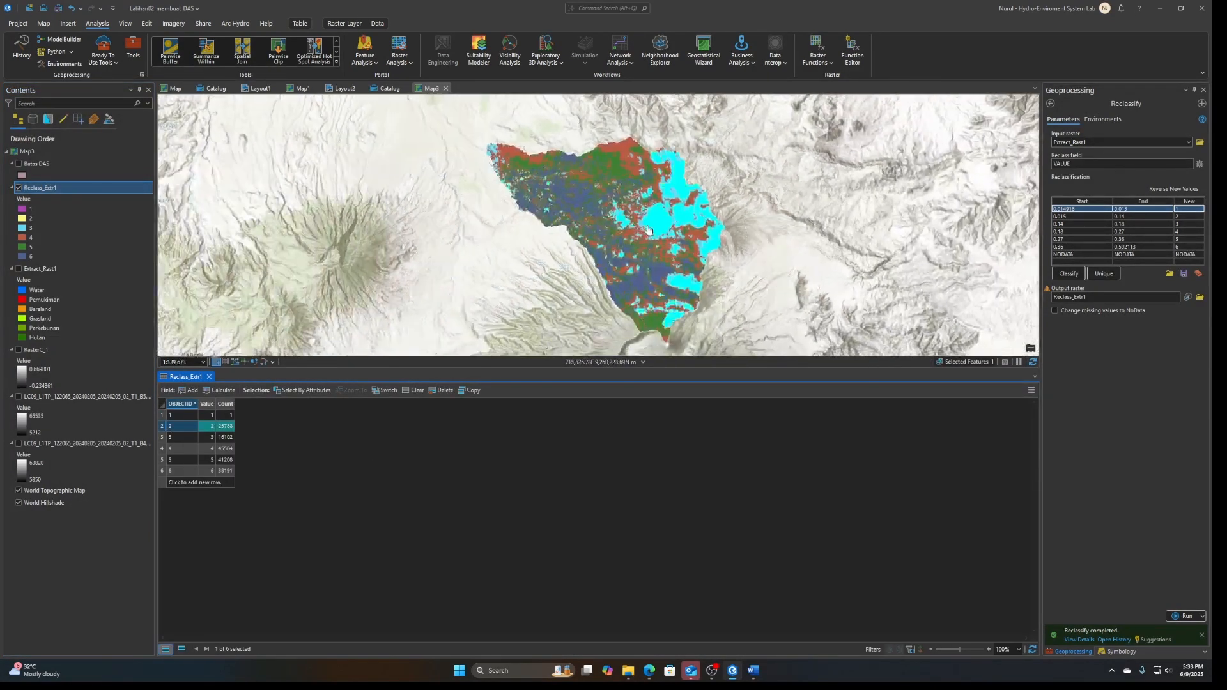
scroll(703, 198, up, 3)
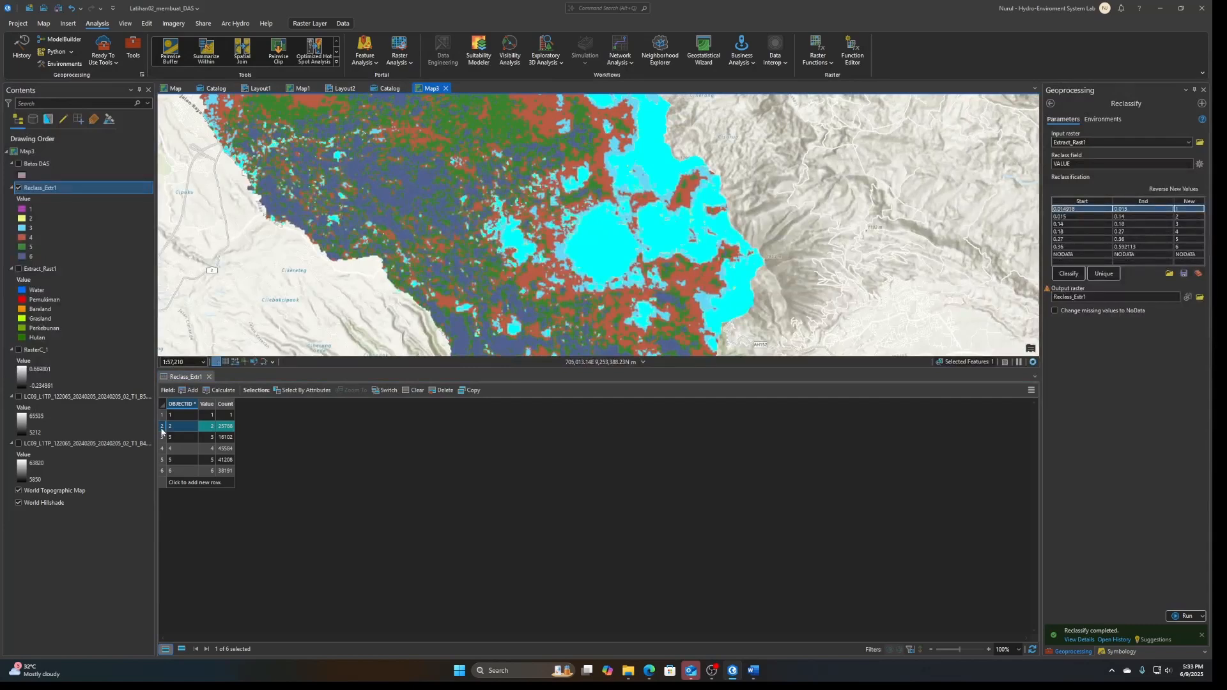
click(168, 418)
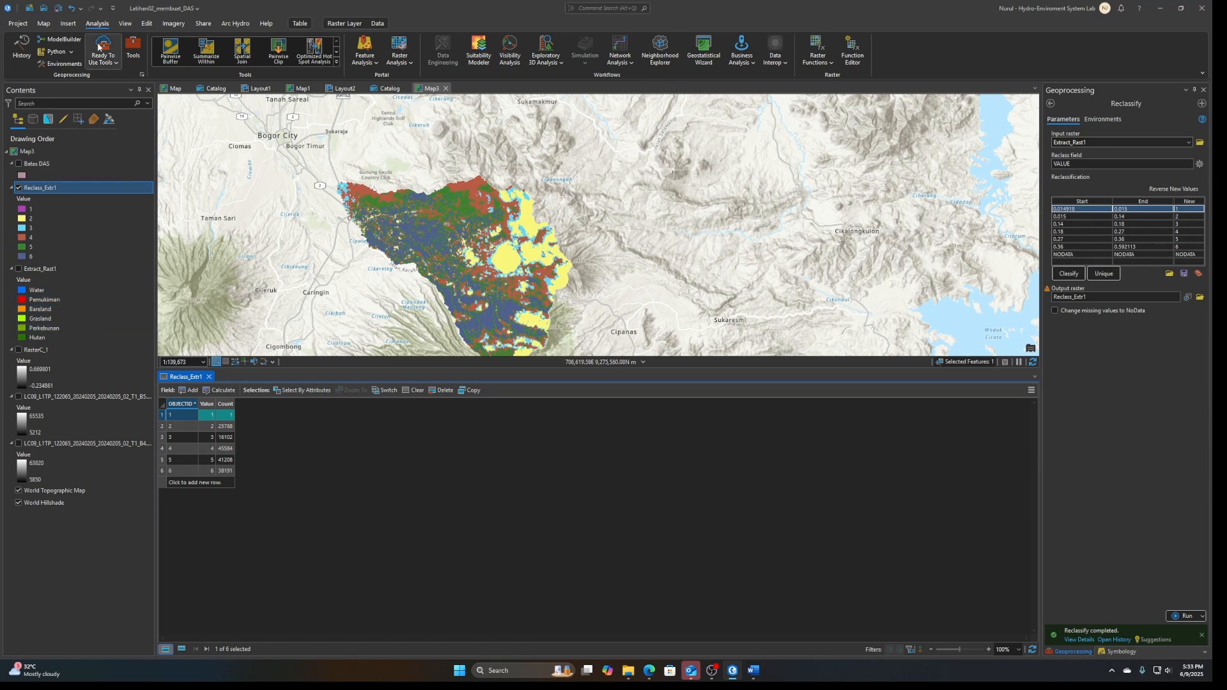
click(44, 23)
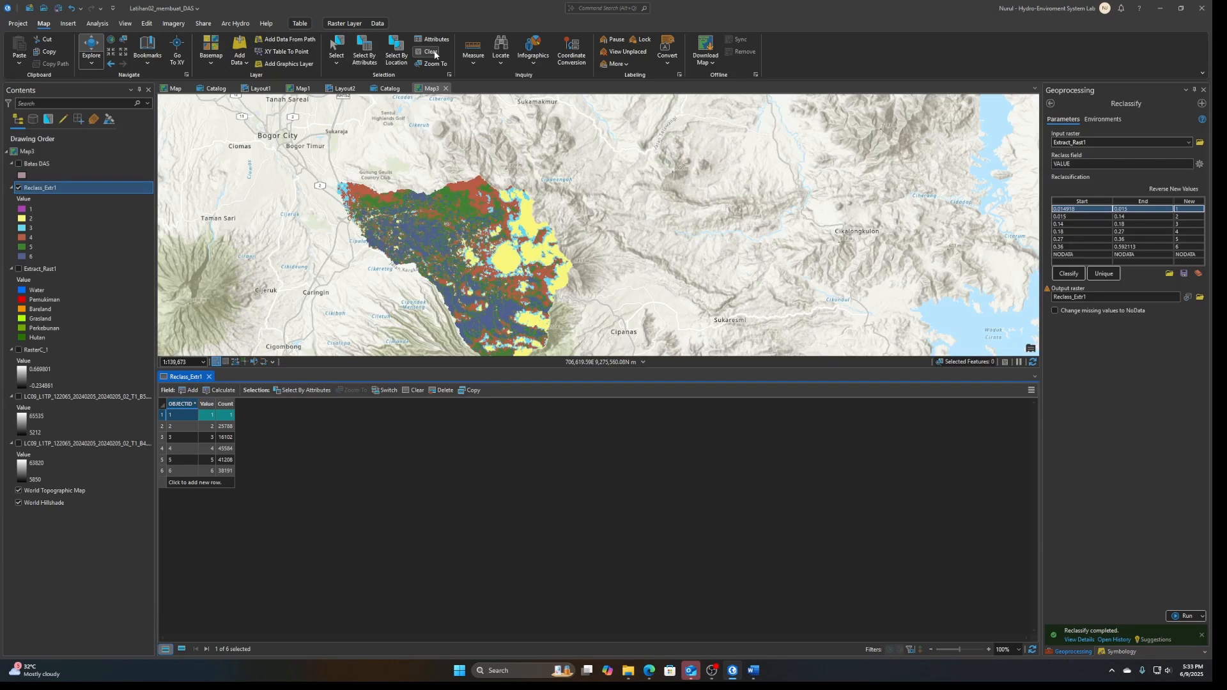
click(428, 51)
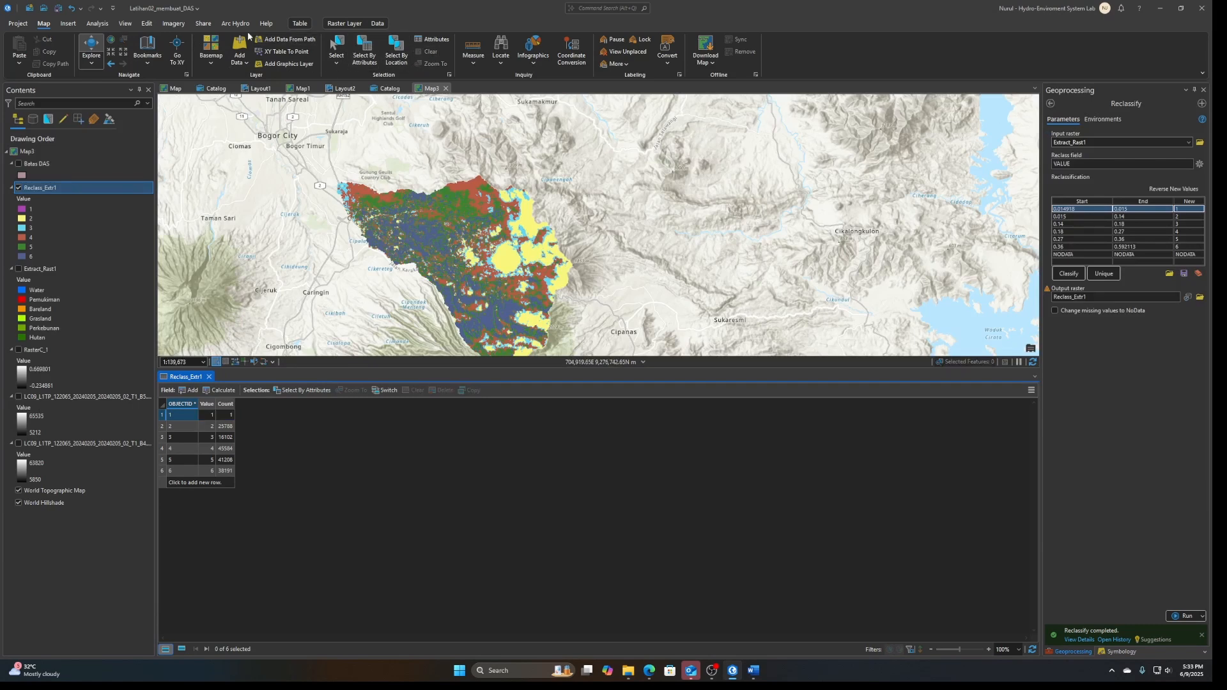
Convert the Reclass_Extr1 raster to simplified polygons with Raster to Polygon, using the Value field, and hide the source raster layer
click(147, 24)
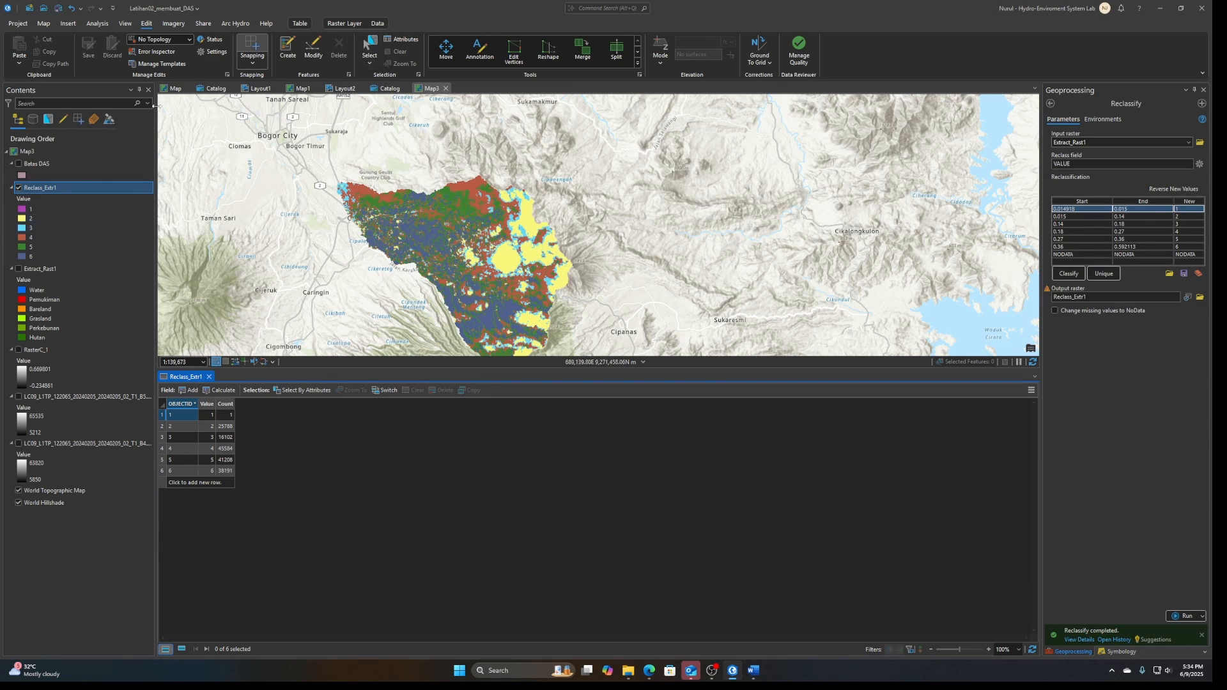
click(46, 26)
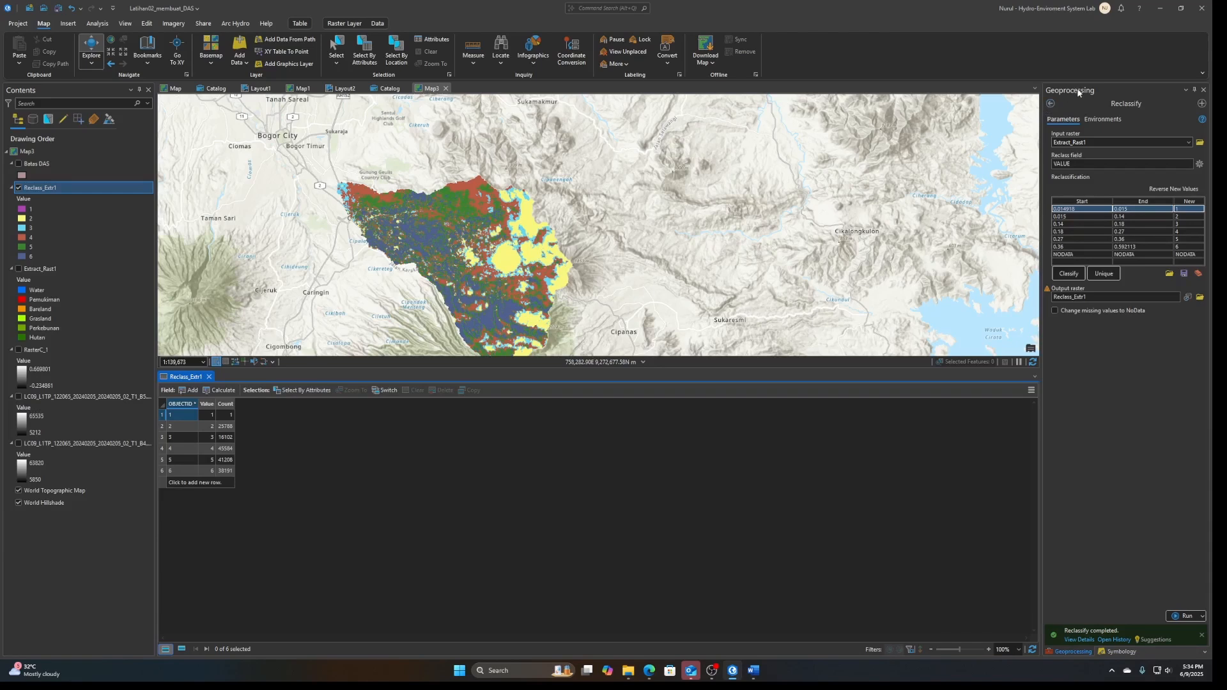
click(97, 24)
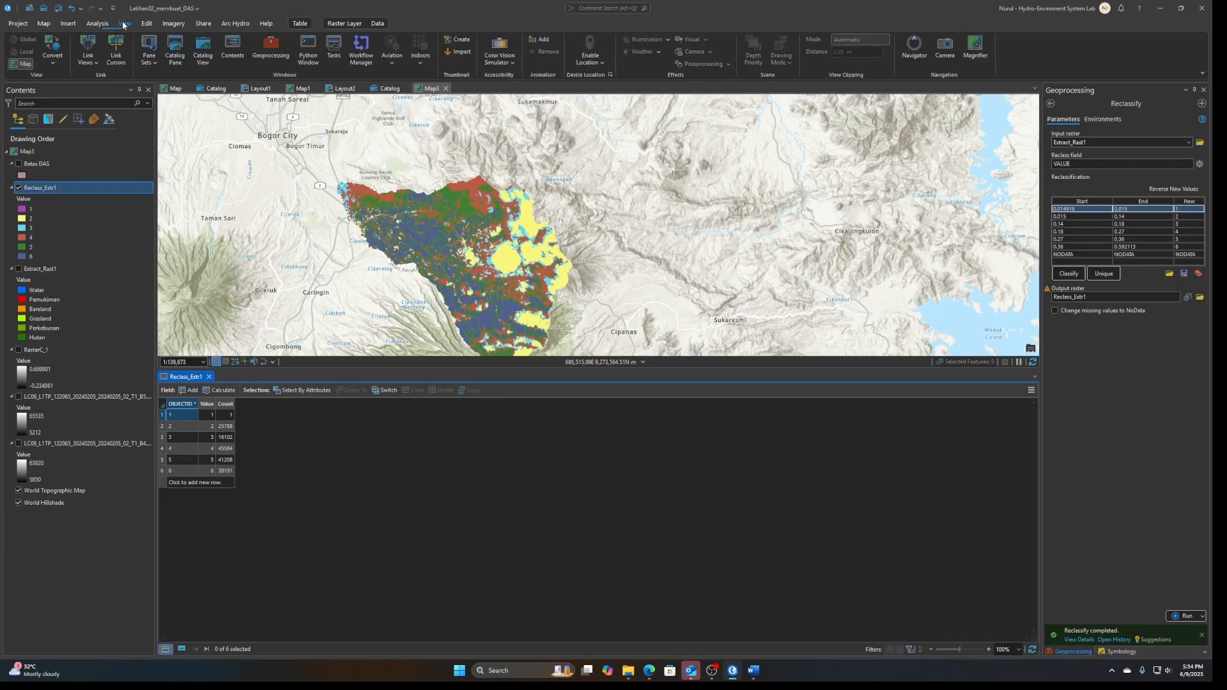
click(132, 48)
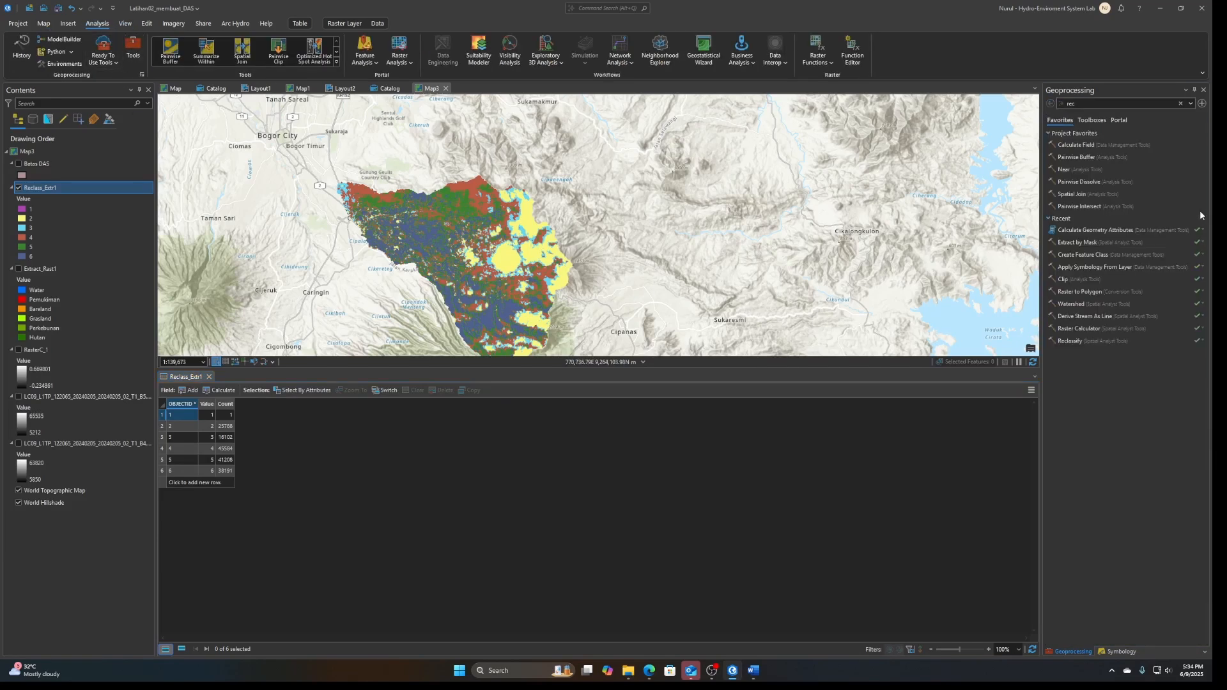
click(1094, 105)
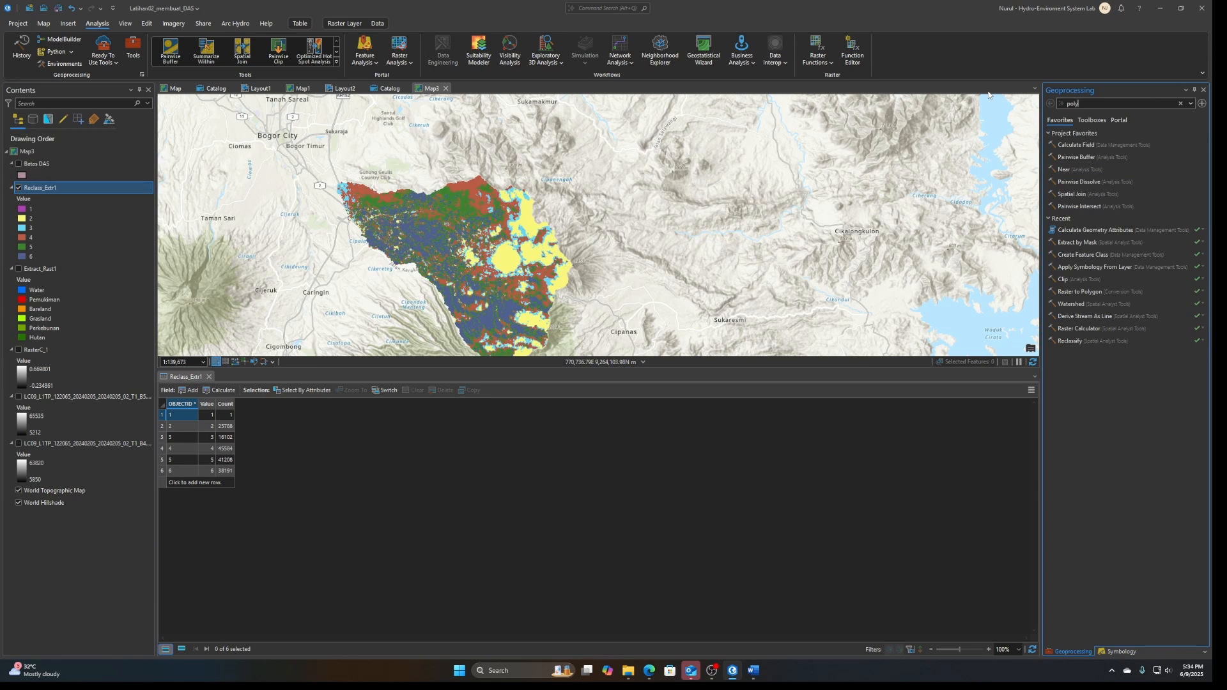
text(polygon to ras)
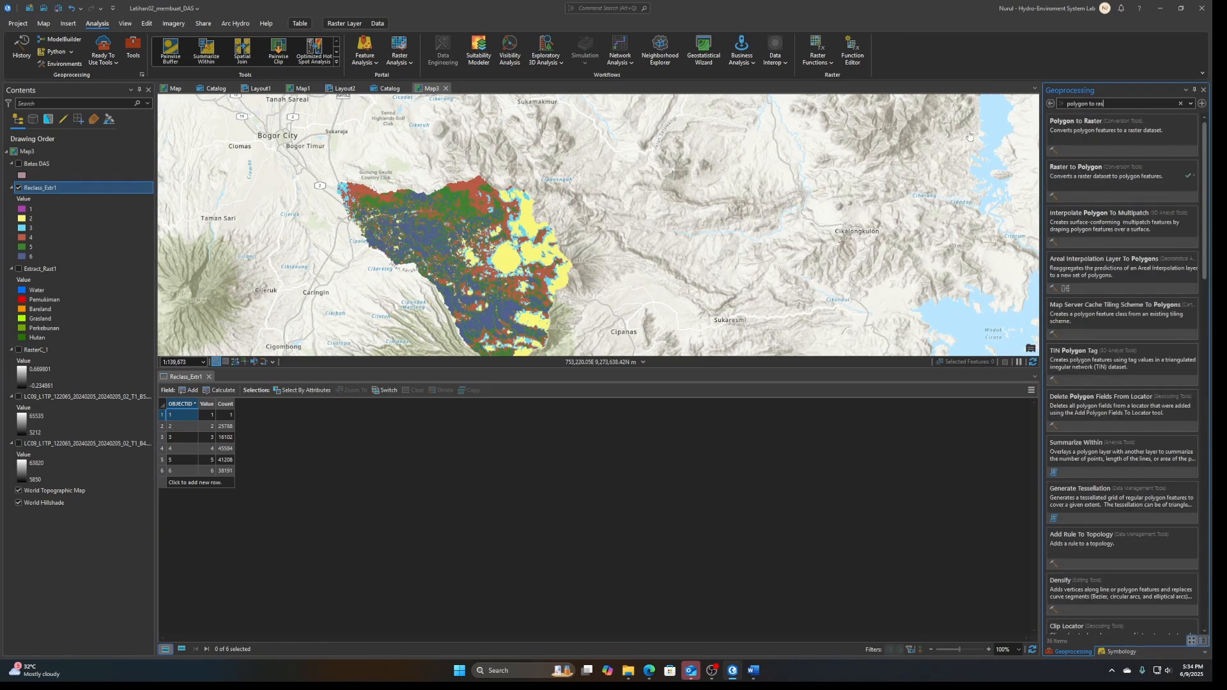
key(ctrl+a)
text(ras)
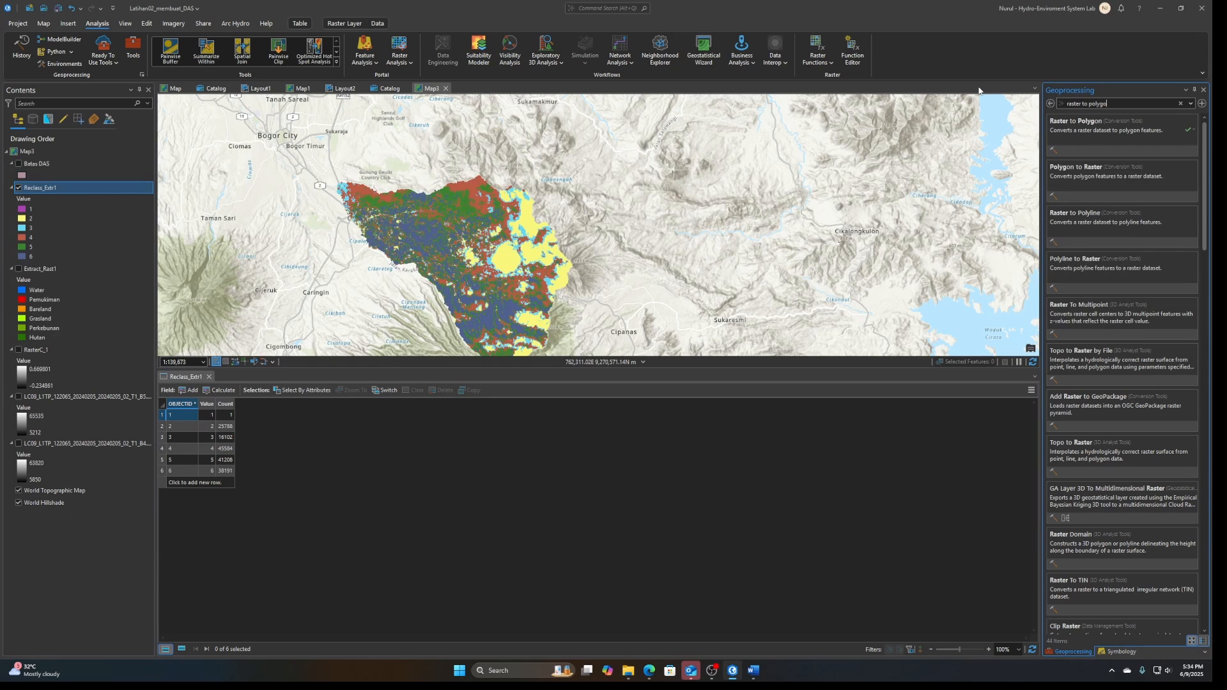
click(1095, 131)
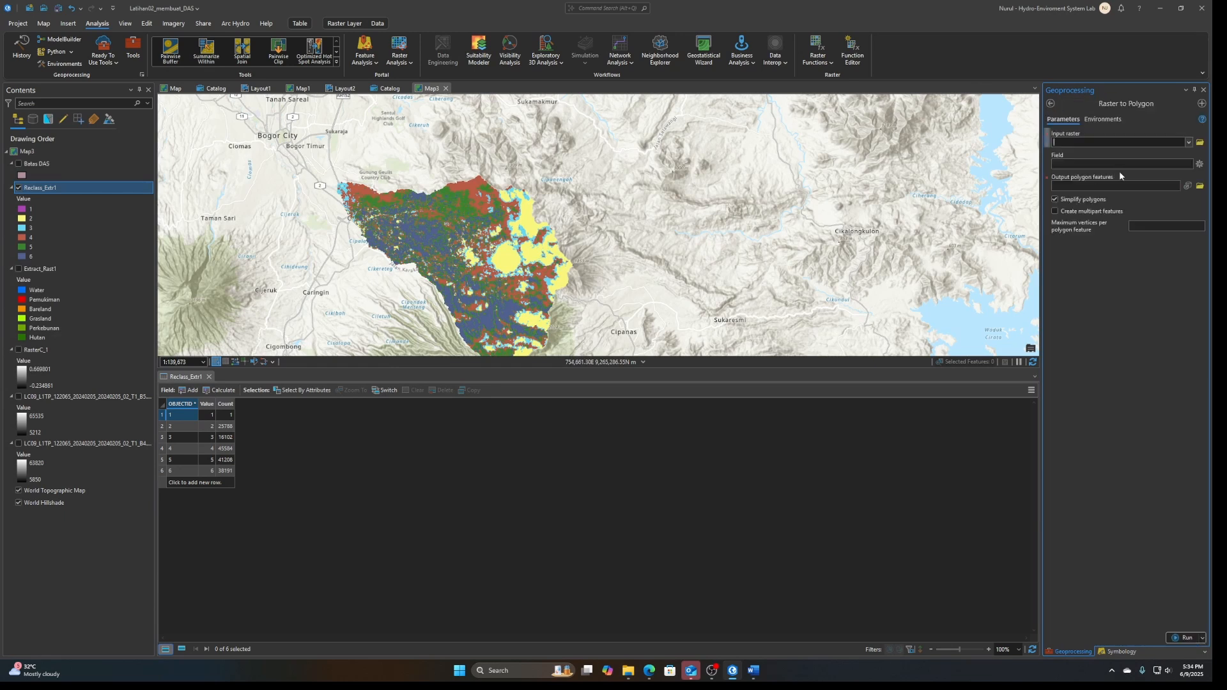
click(1187, 142)
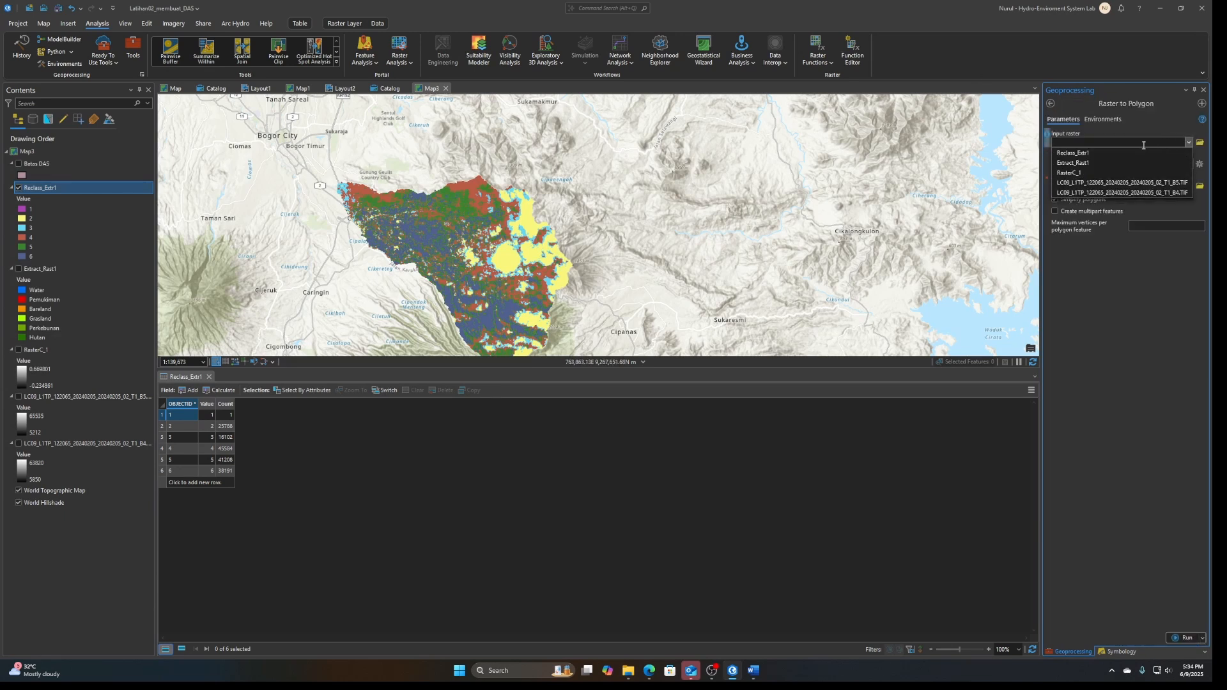
click(1105, 153)
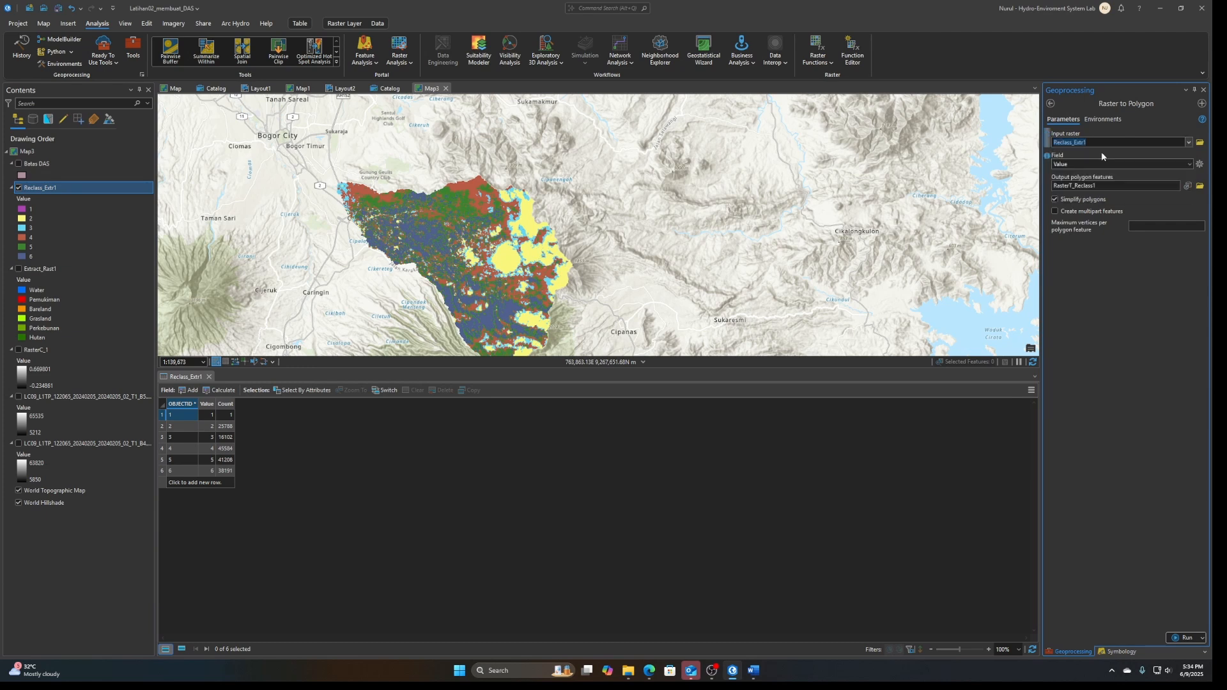
click(1179, 635)
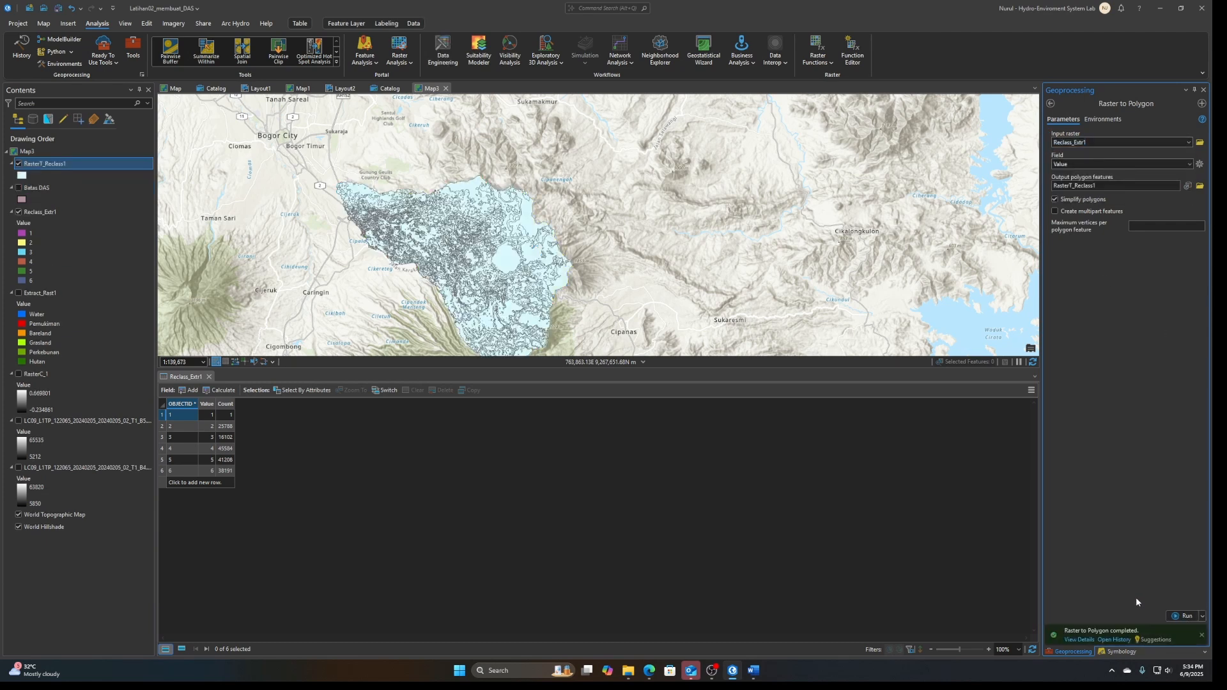
click(18, 212)
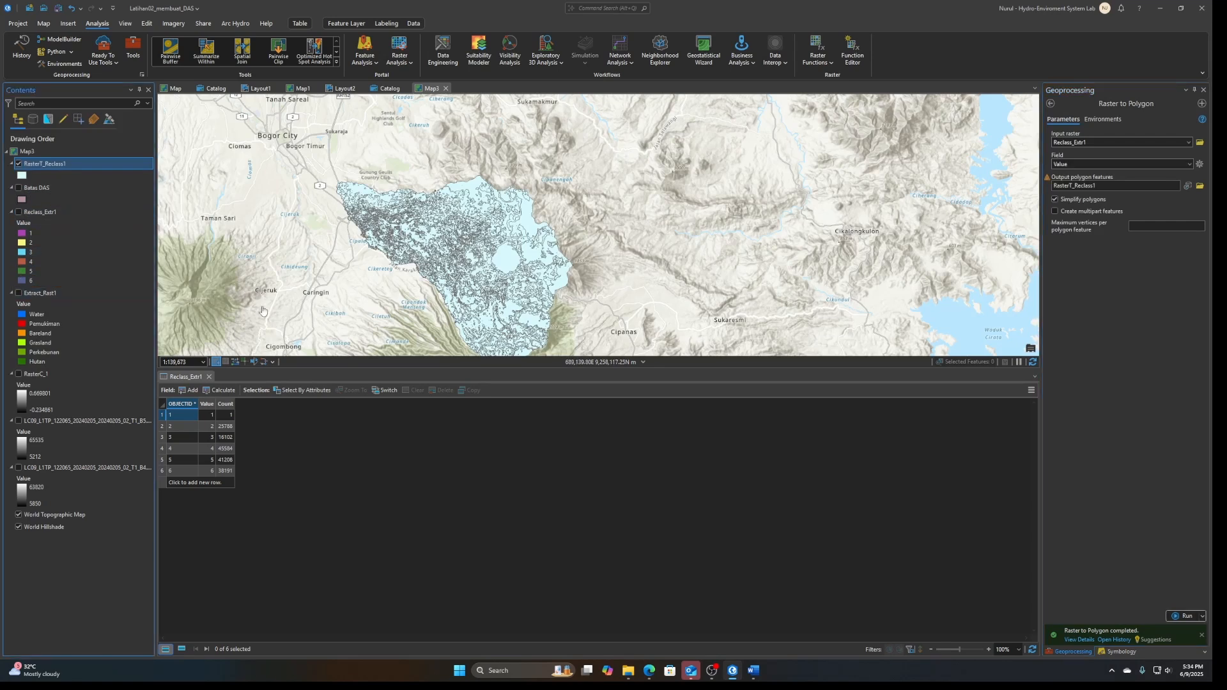
drag(462, 205, 493, 143)
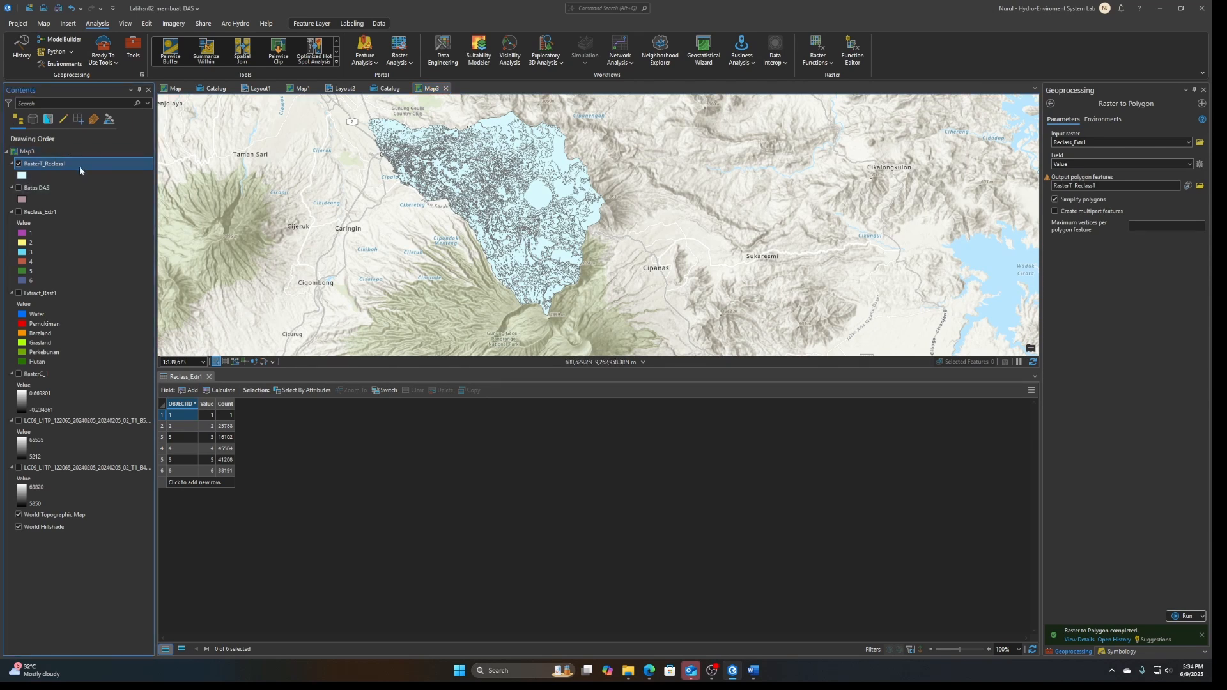
Review the attribute table of the converted polygon layer and close both open attribute tables
right_click(79, 167)
click(121, 190)
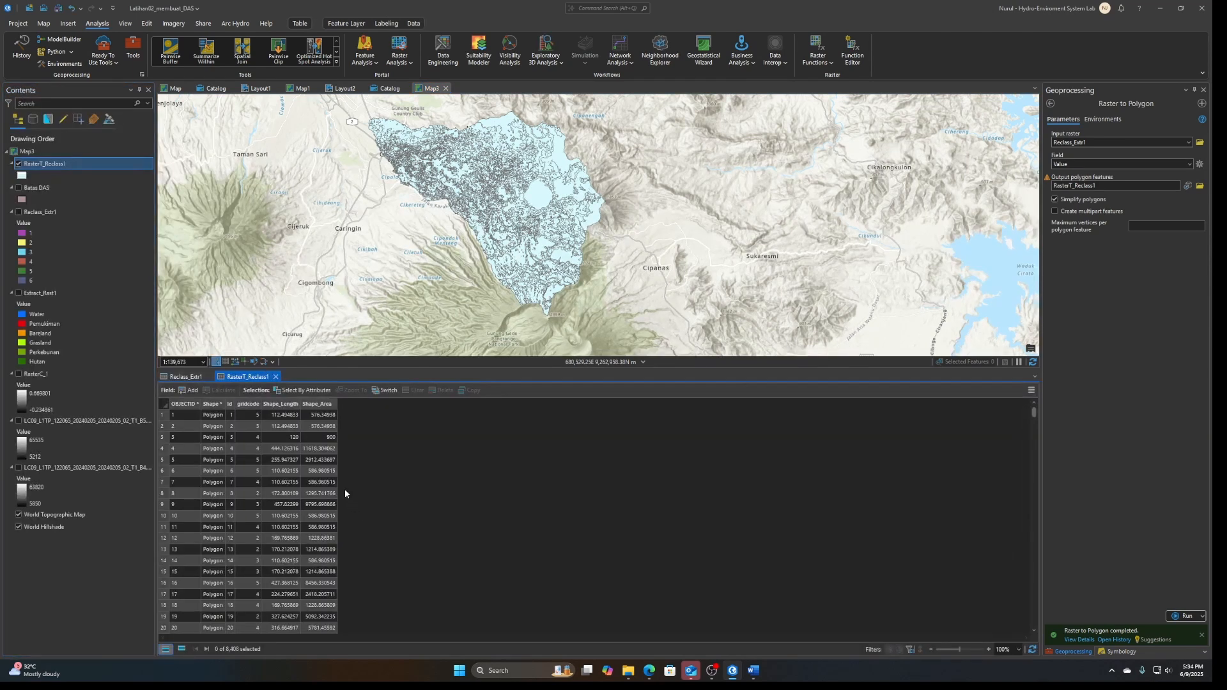
scroll(326, 483, down, 8)
scroll(321, 478, down, 15)
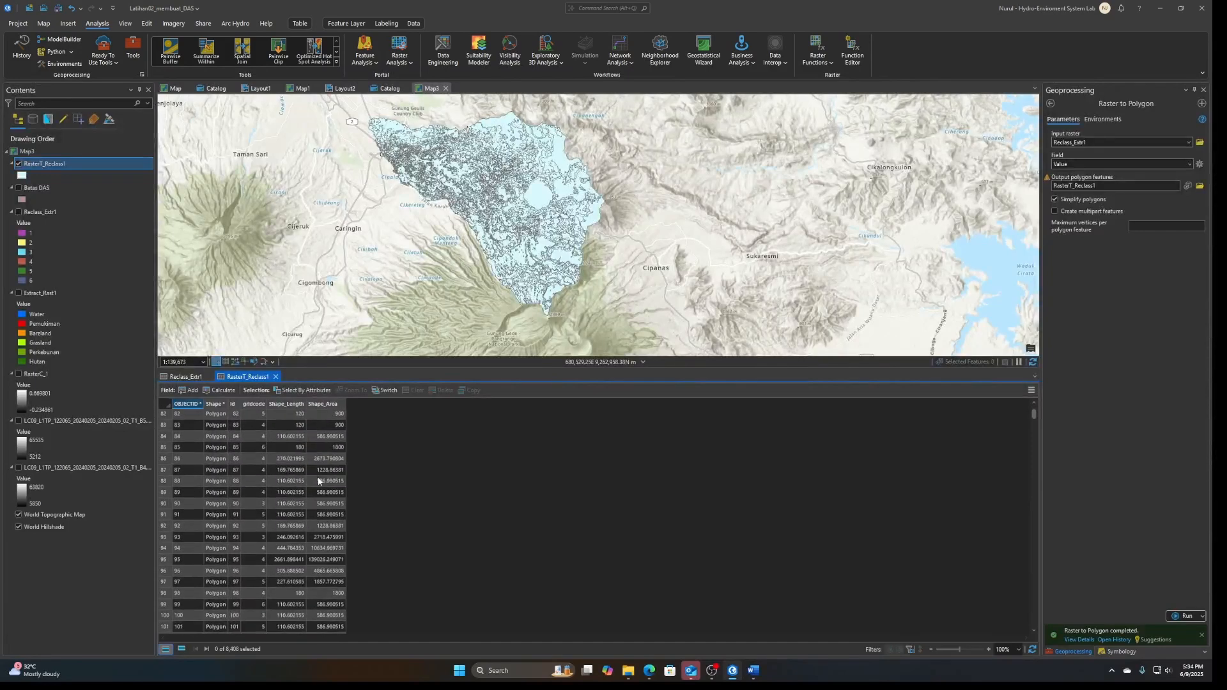
scroll(322, 473, up, 16)
click(276, 376)
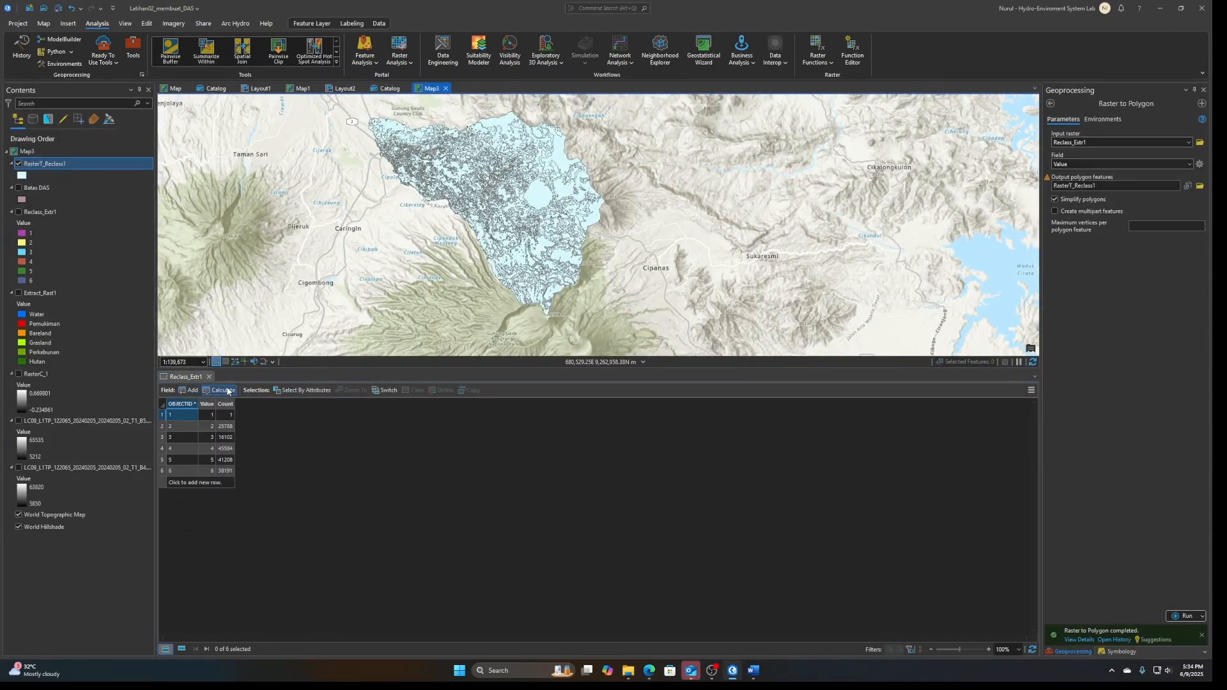
click(209, 377)
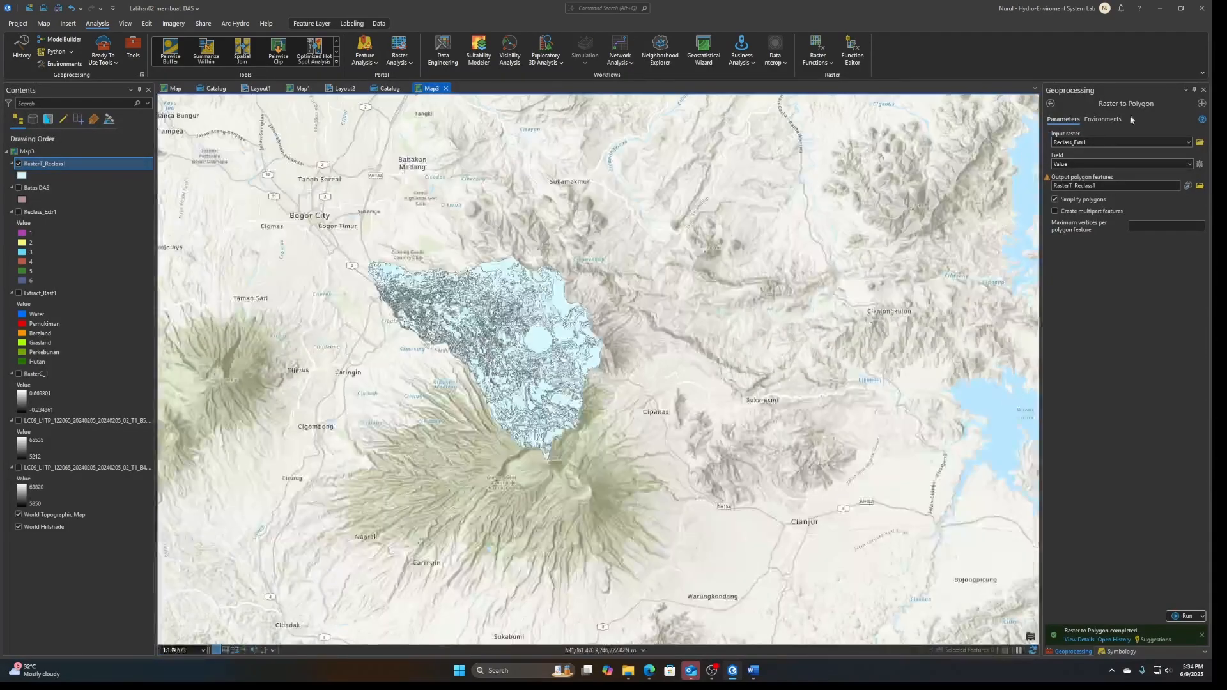
Dissolve the RasterT_Reclass1 polygons by the gridcode field into RasterT_Reclass1_Dissolve
click(1050, 104)
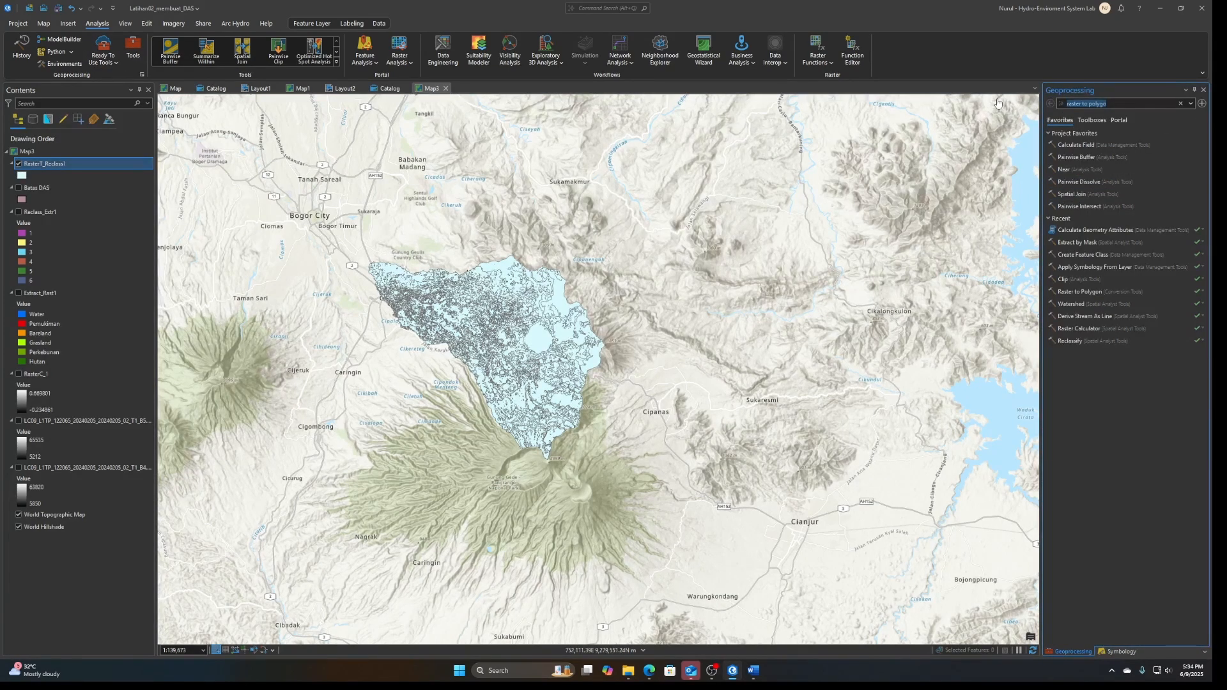
text(diss)
text(olve)
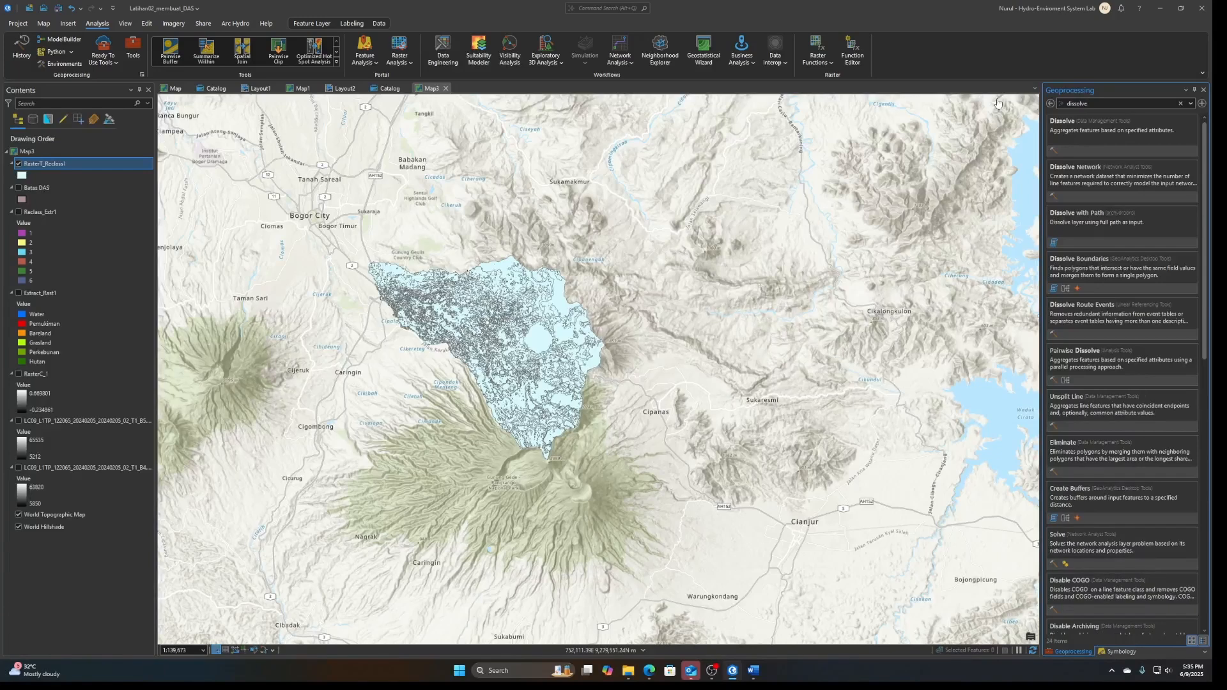
click(1106, 132)
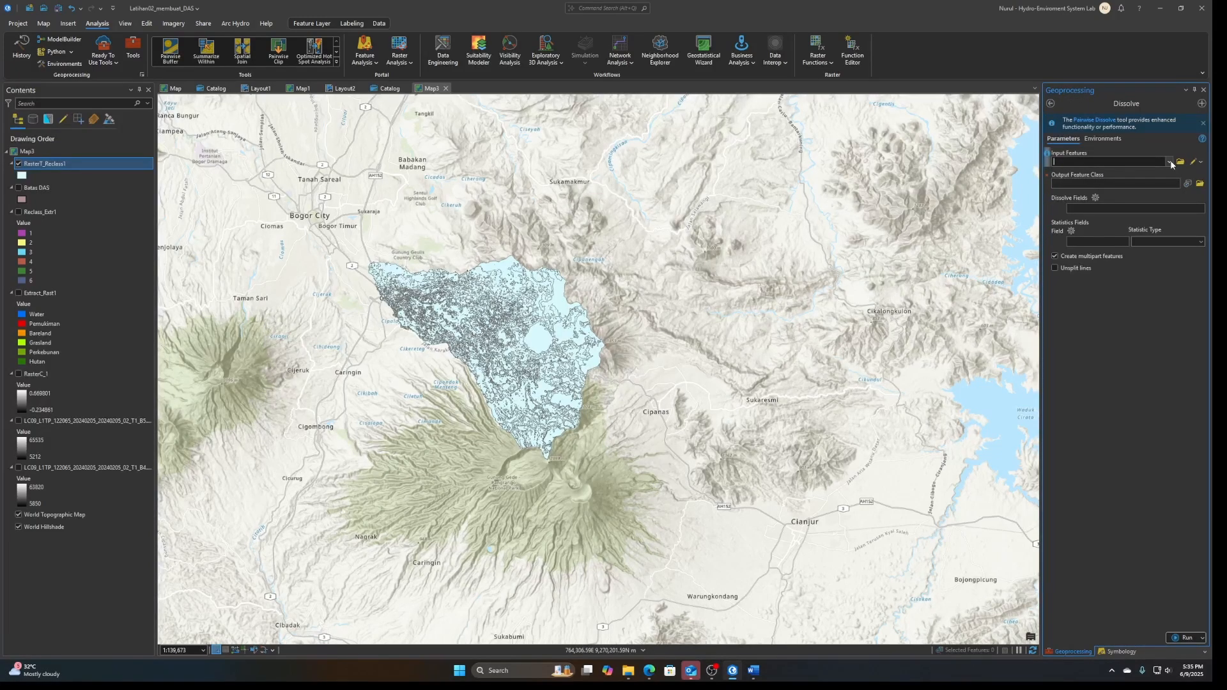
click(1170, 162)
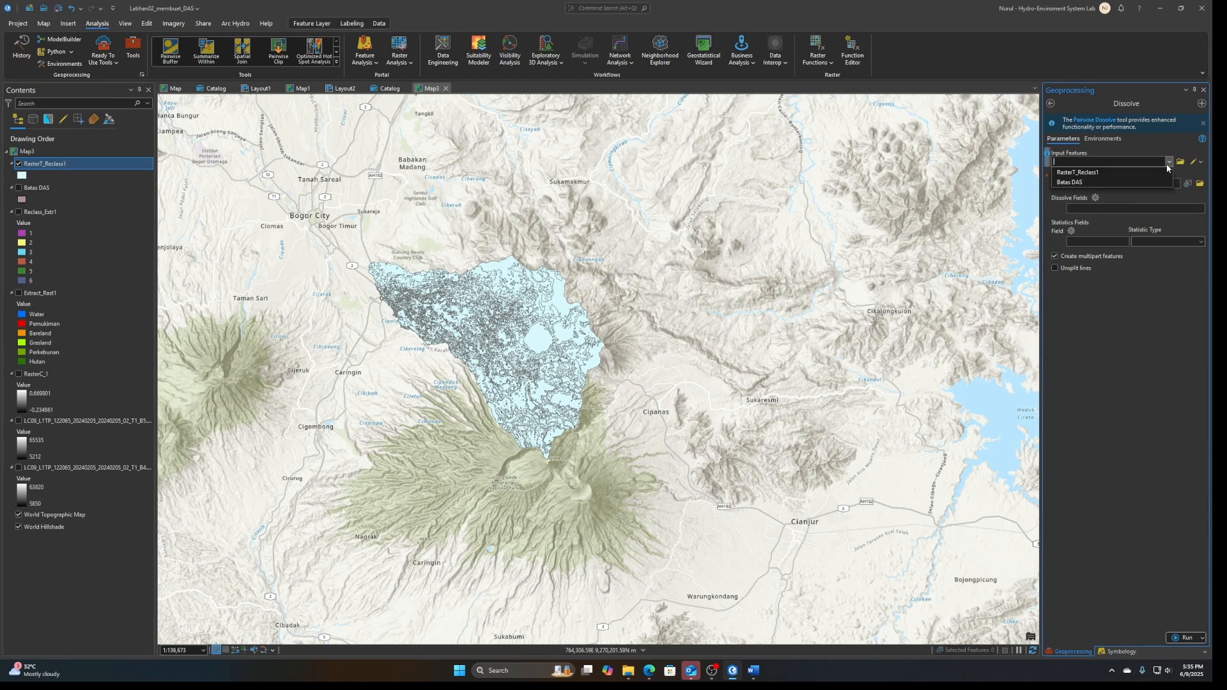
click(1119, 174)
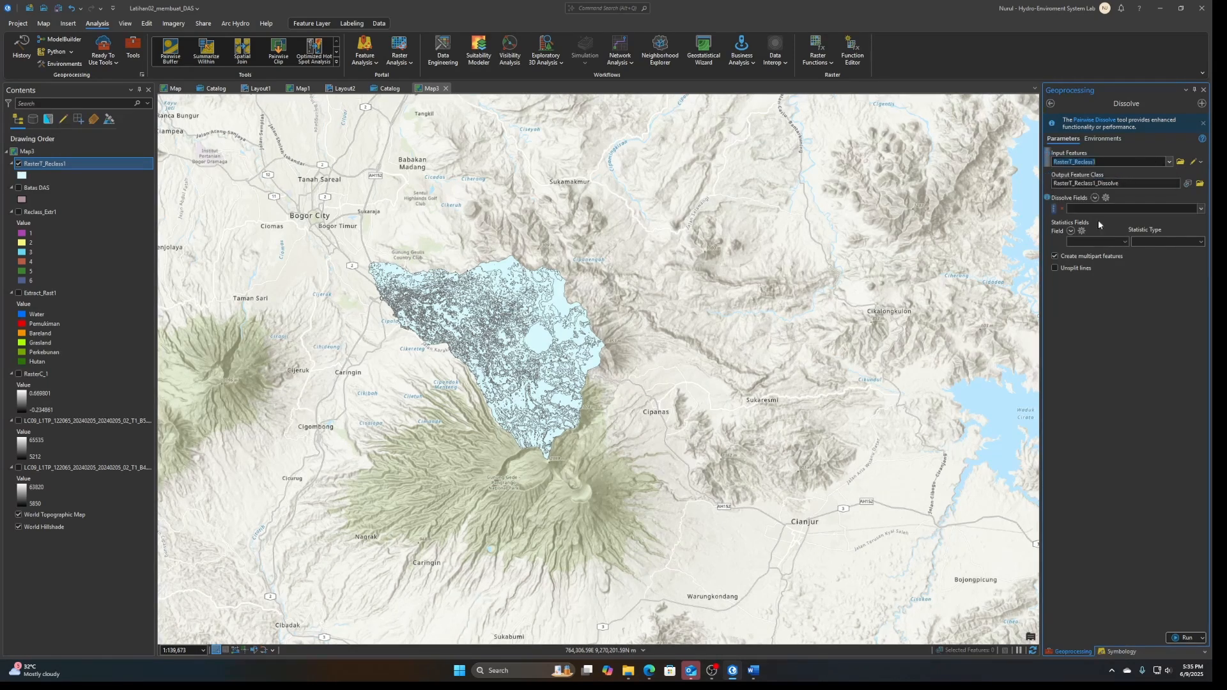
click(1201, 209)
click(1141, 231)
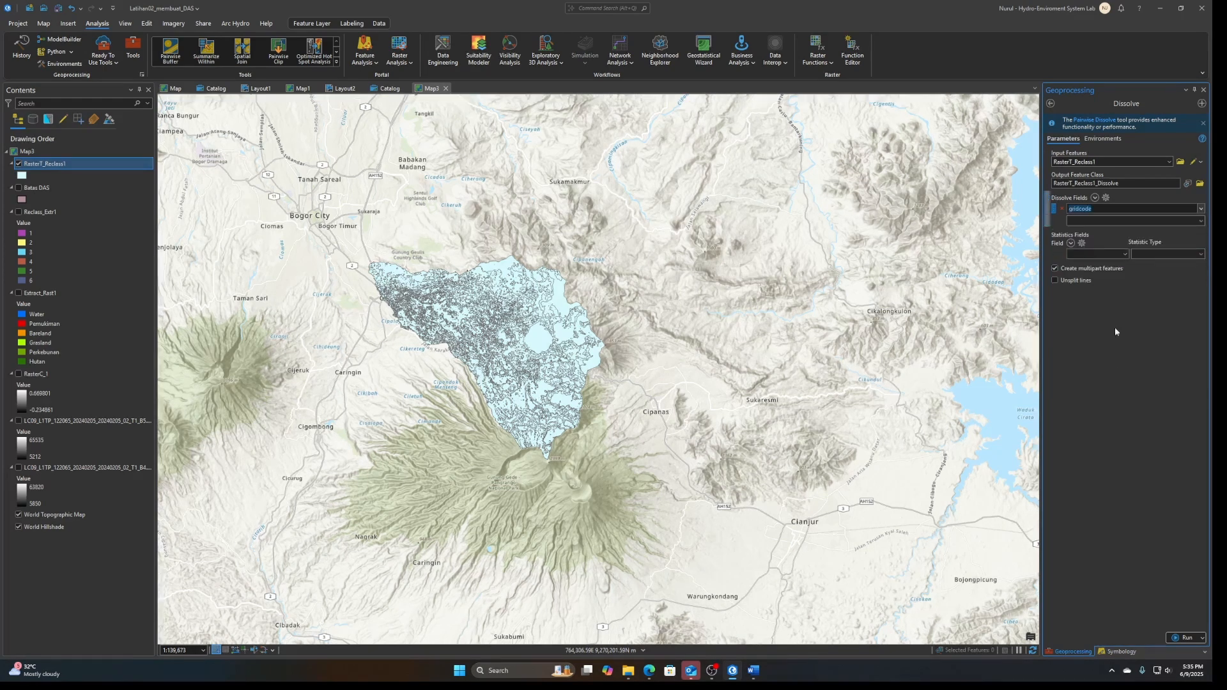
click(1116, 332)
click(1178, 638)
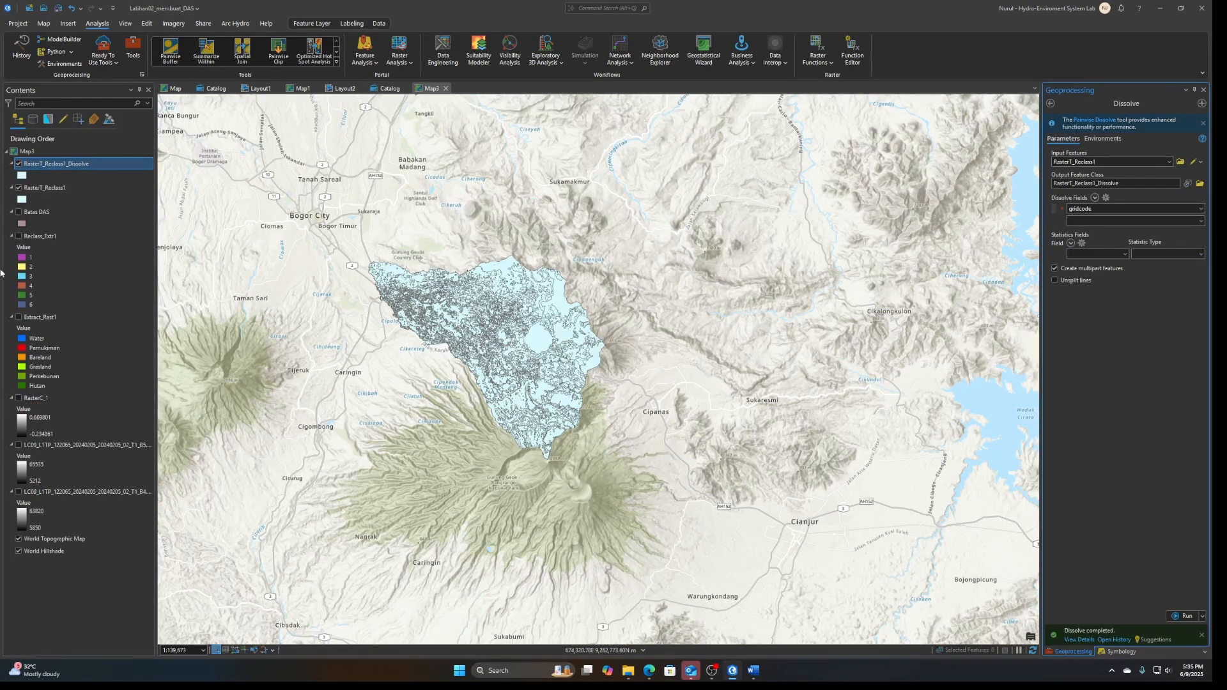
Open the attribute table of the RasterT_Reclass1_Dissolve layer and copy all six rows
right_click(55, 163)
click(114, 126)
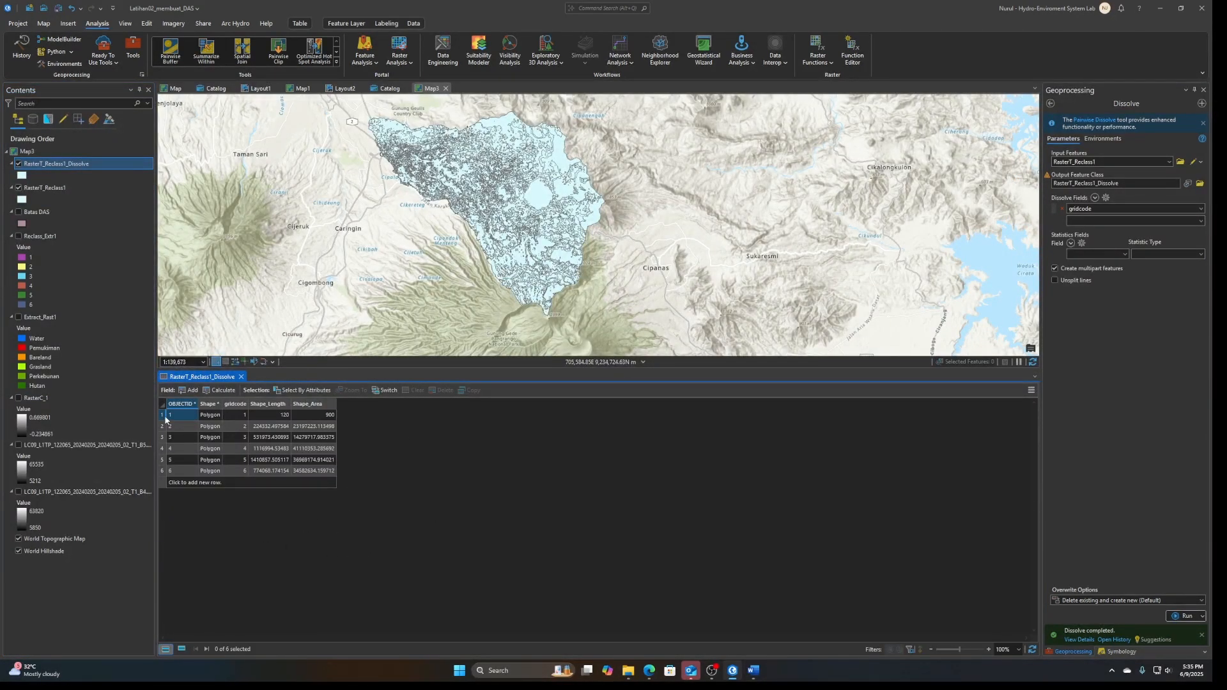
drag(163, 416, 166, 461)
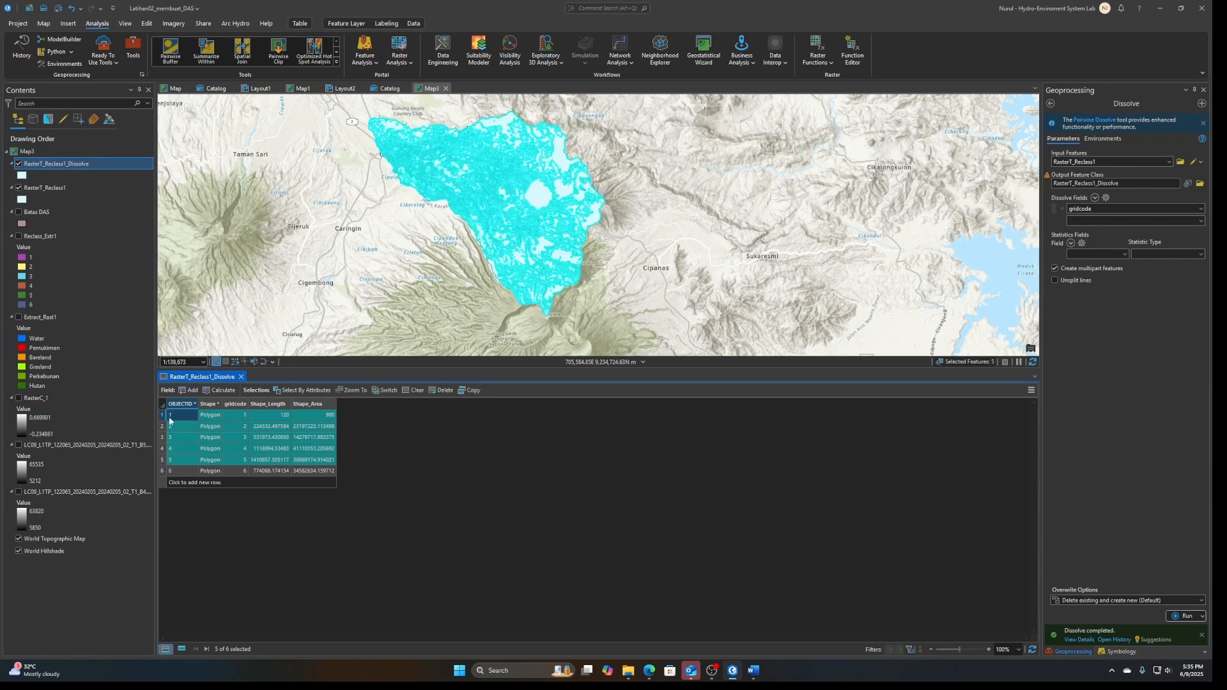
drag(164, 415, 164, 473)
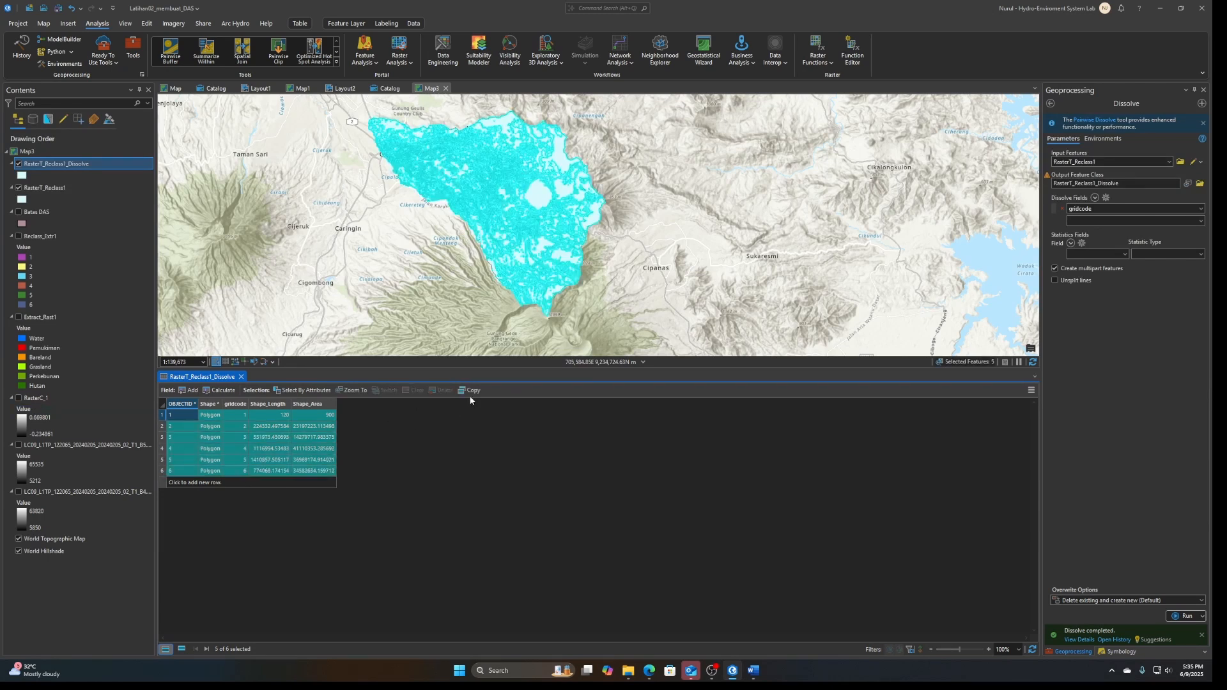
Switch to Excel, create a blank workbook and paste the copied attribute rows starting at cell M15
click(470, 672)
text(exe)
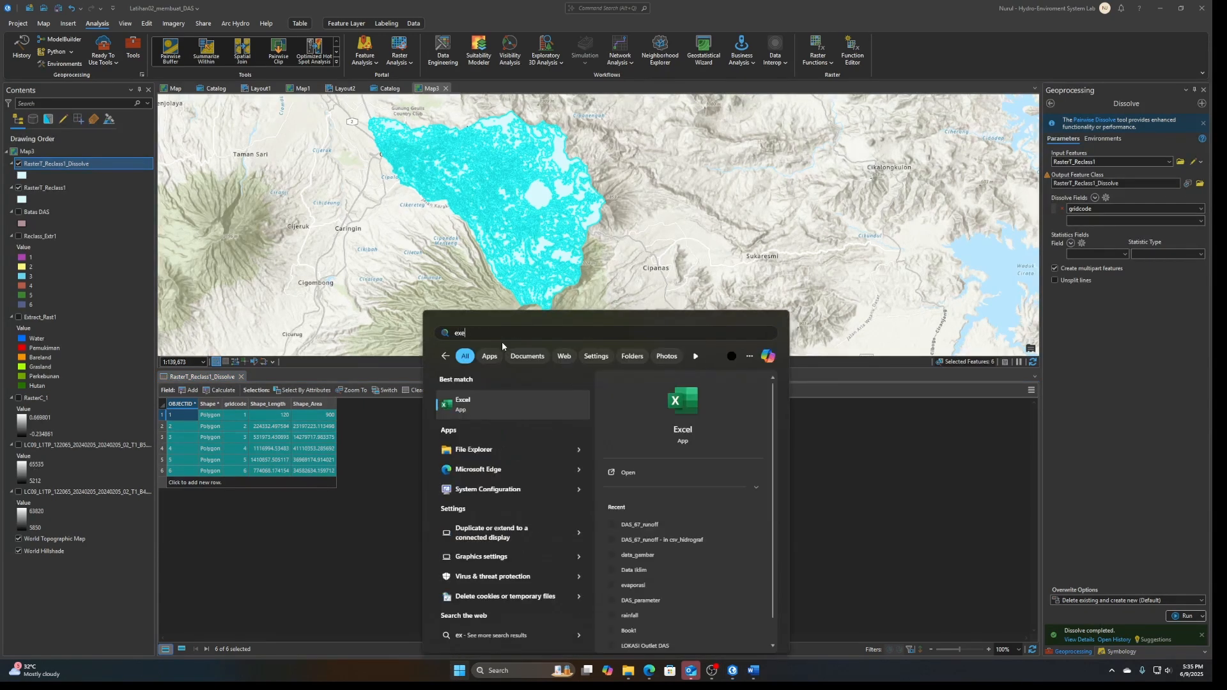
click(489, 409)
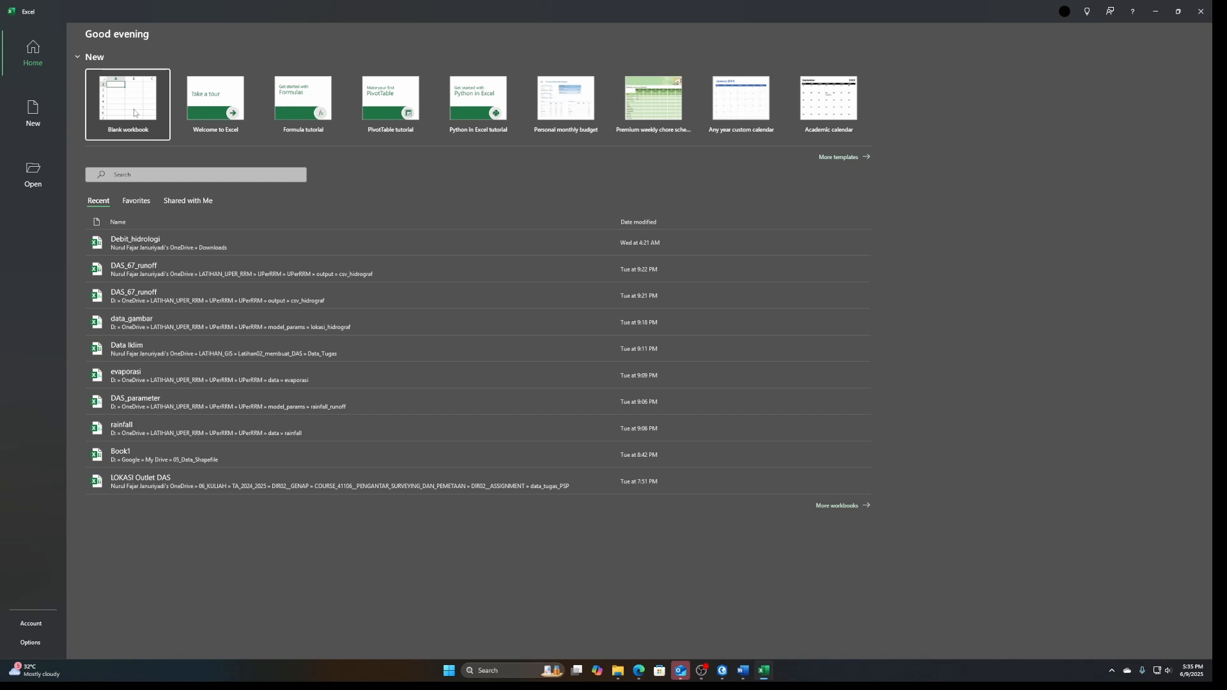
click(128, 104)
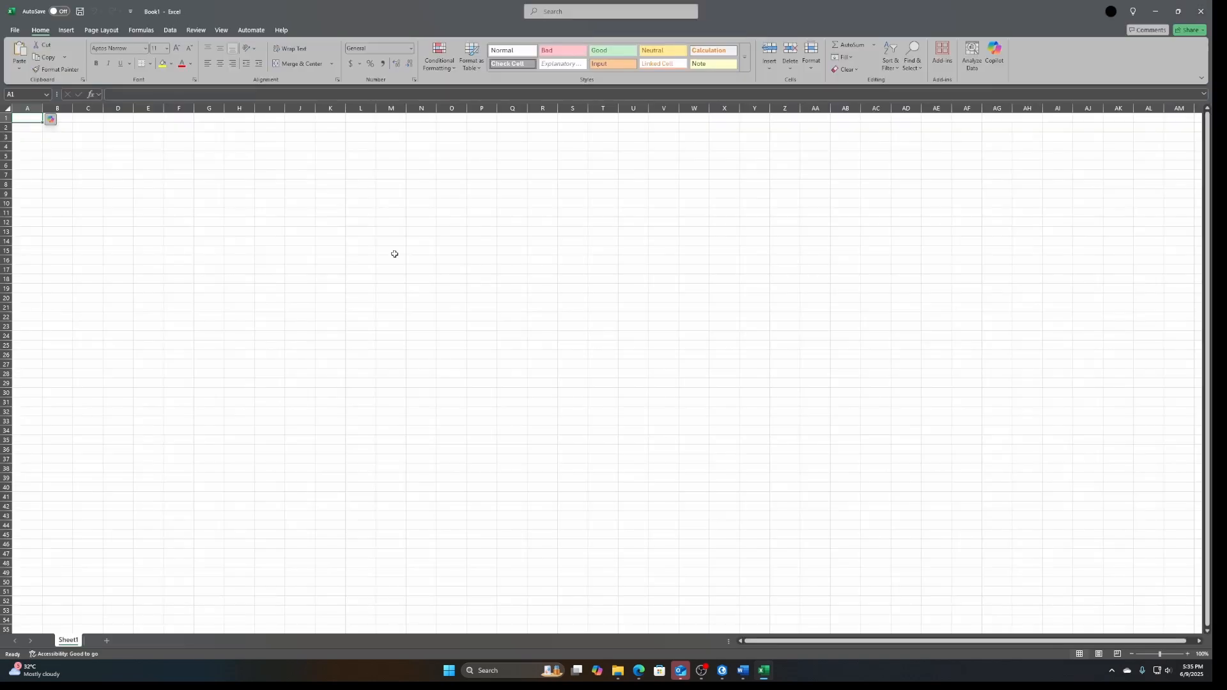
right_click(394, 254)
click(415, 317)
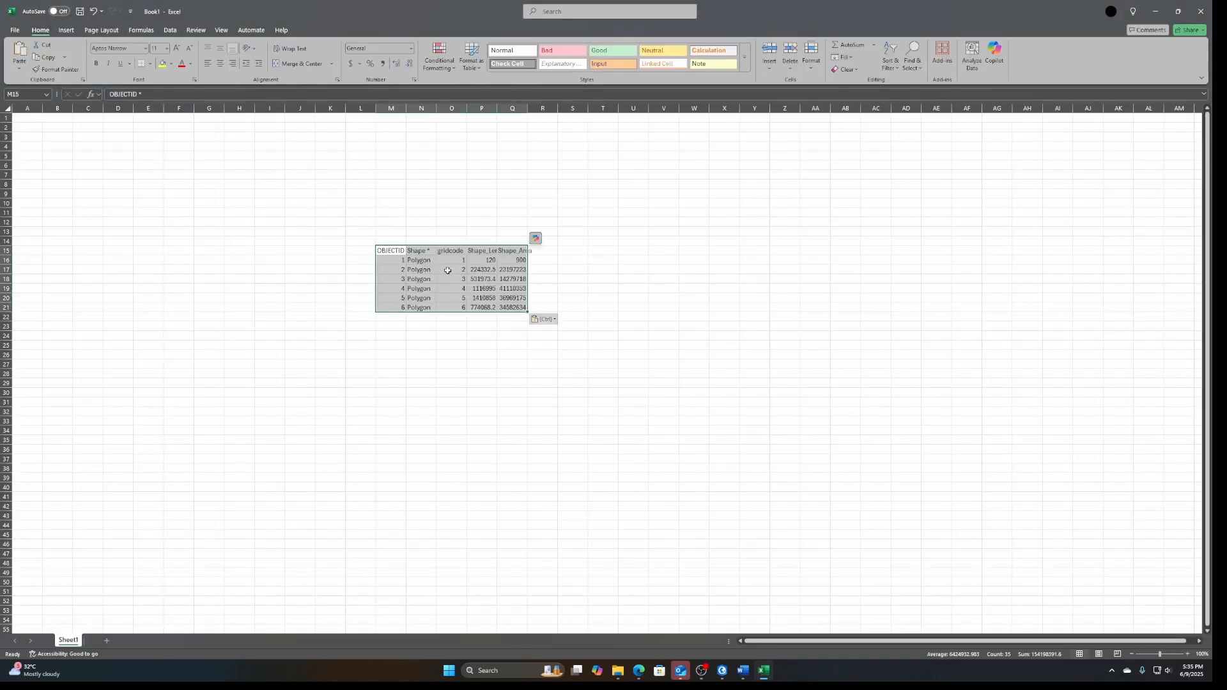
Replace gridcodes 1, 2 and 3 with the class names Water, Pemukiman and Bareland
click(450, 261)
text(W)
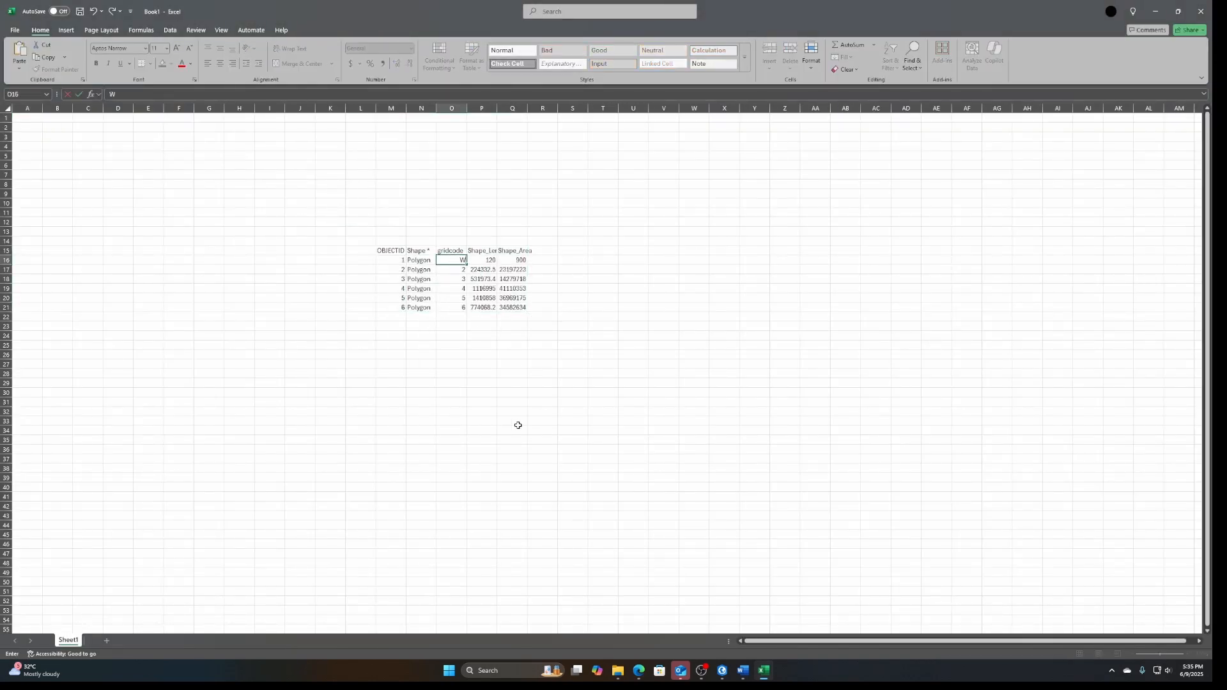
text(ater)
key(Return)
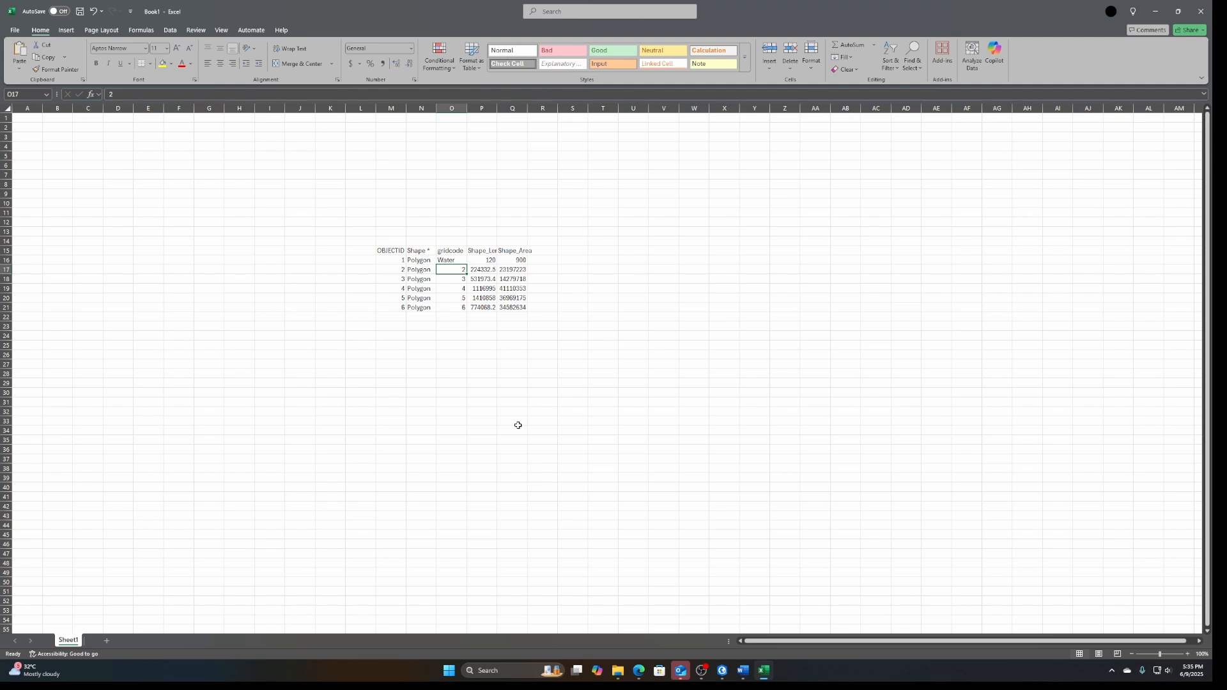
text(Pemukiman)
key(Return)
text(Barel)
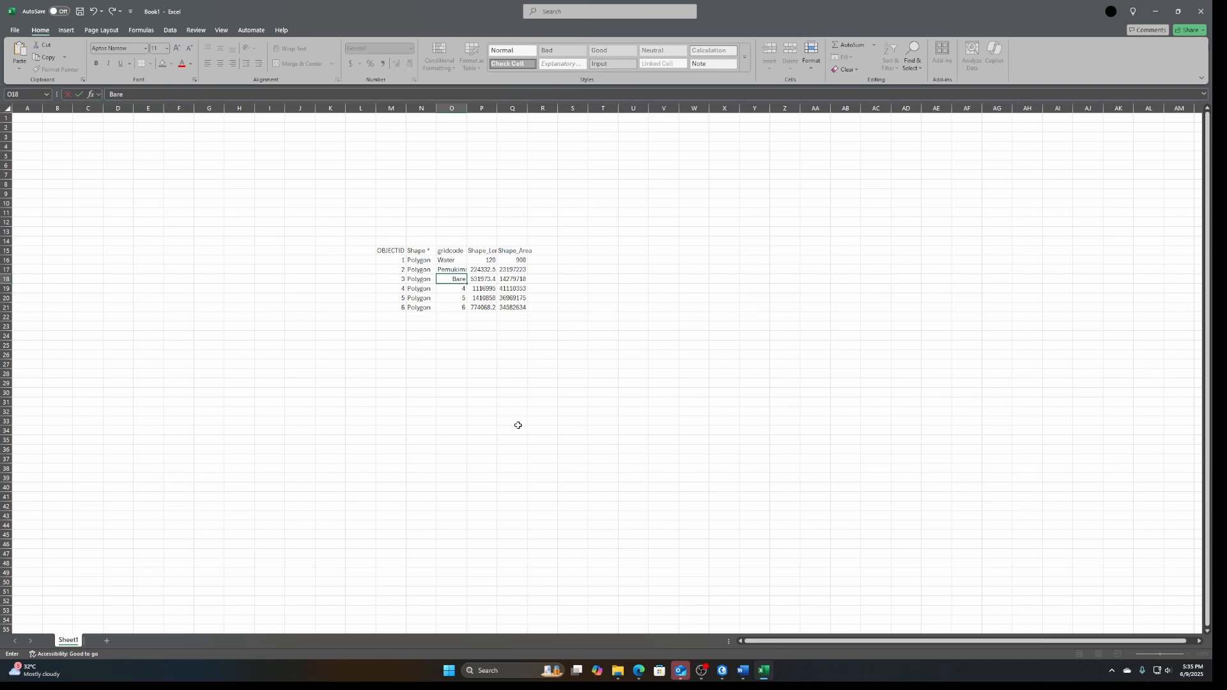
text(and)
key(Return)
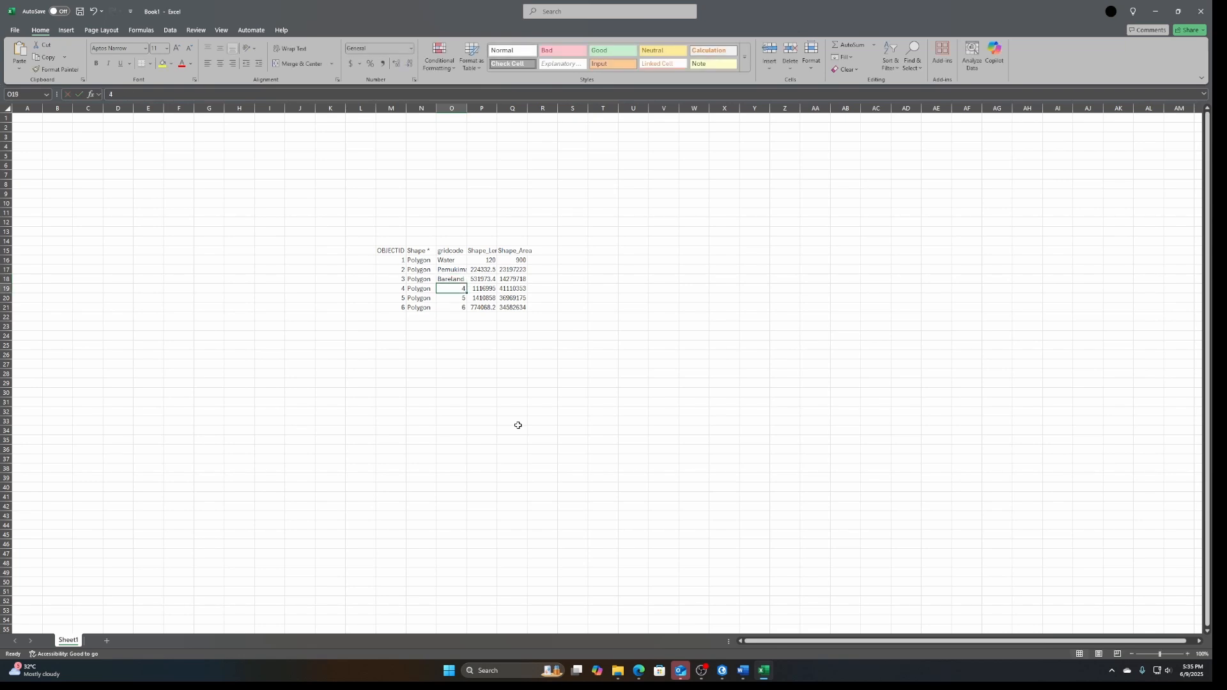
Replace gridcodes 4, 5 and 6 with the class names Grassland, Kebun and Hutan
text(Grasslanf)
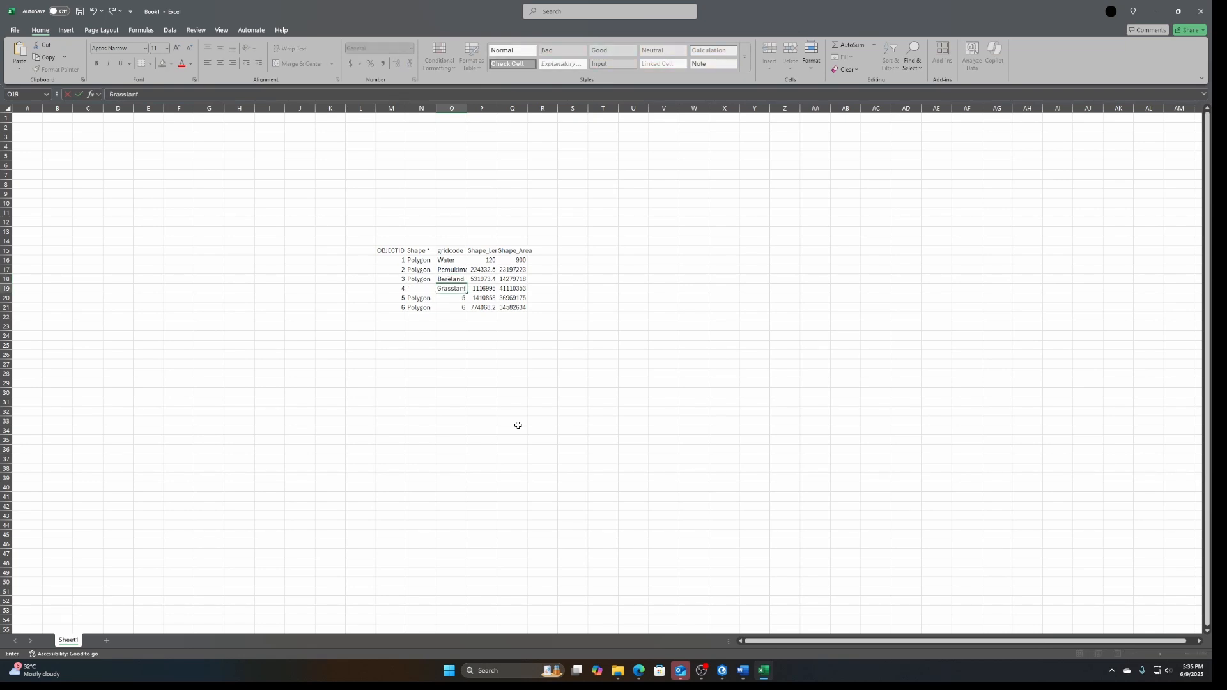
key(F2)
text(d)
key(Return)
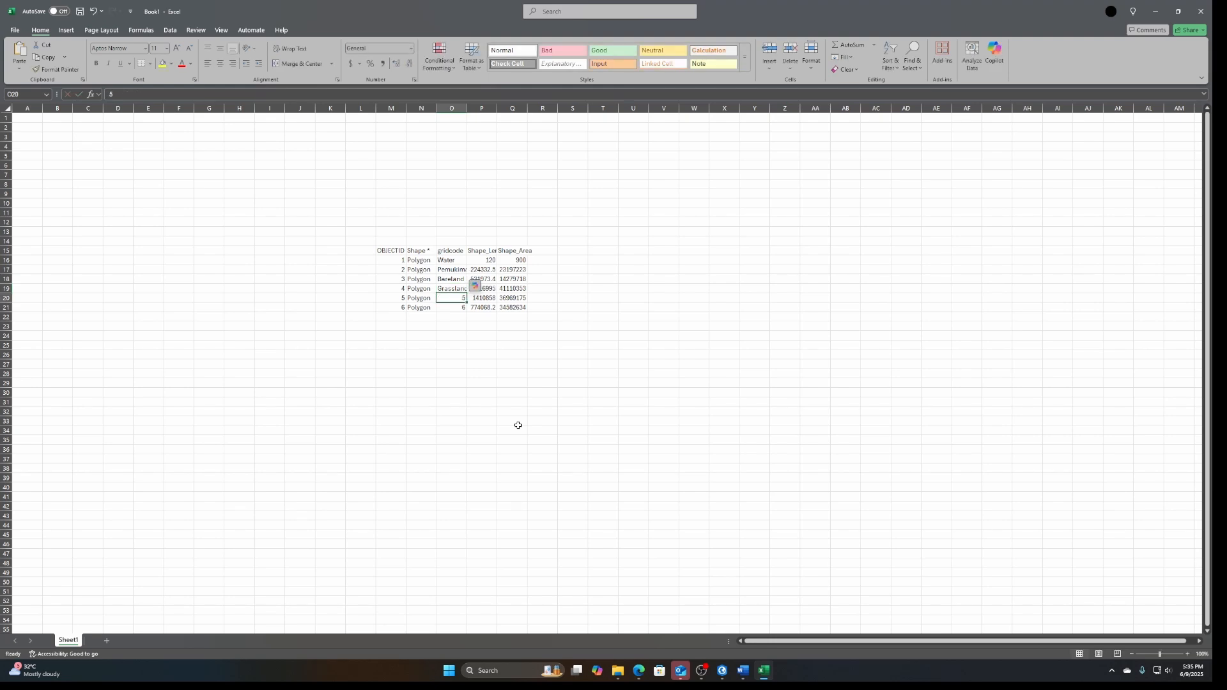
text(Kebun)
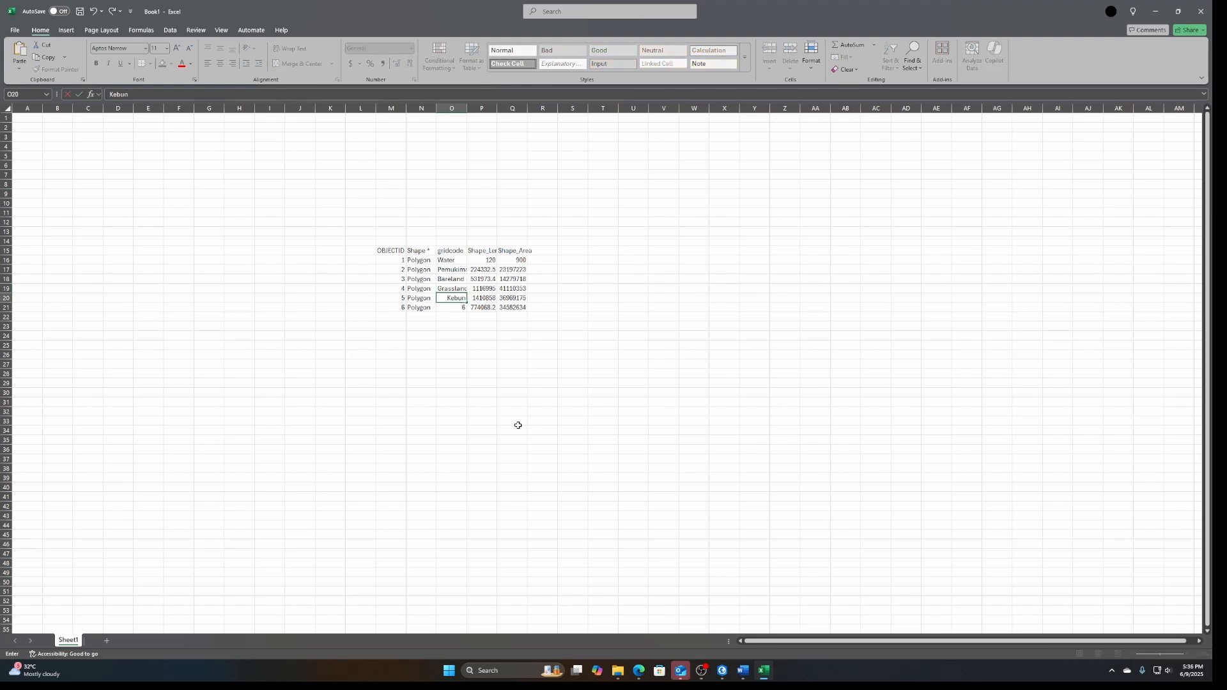
key(Return)
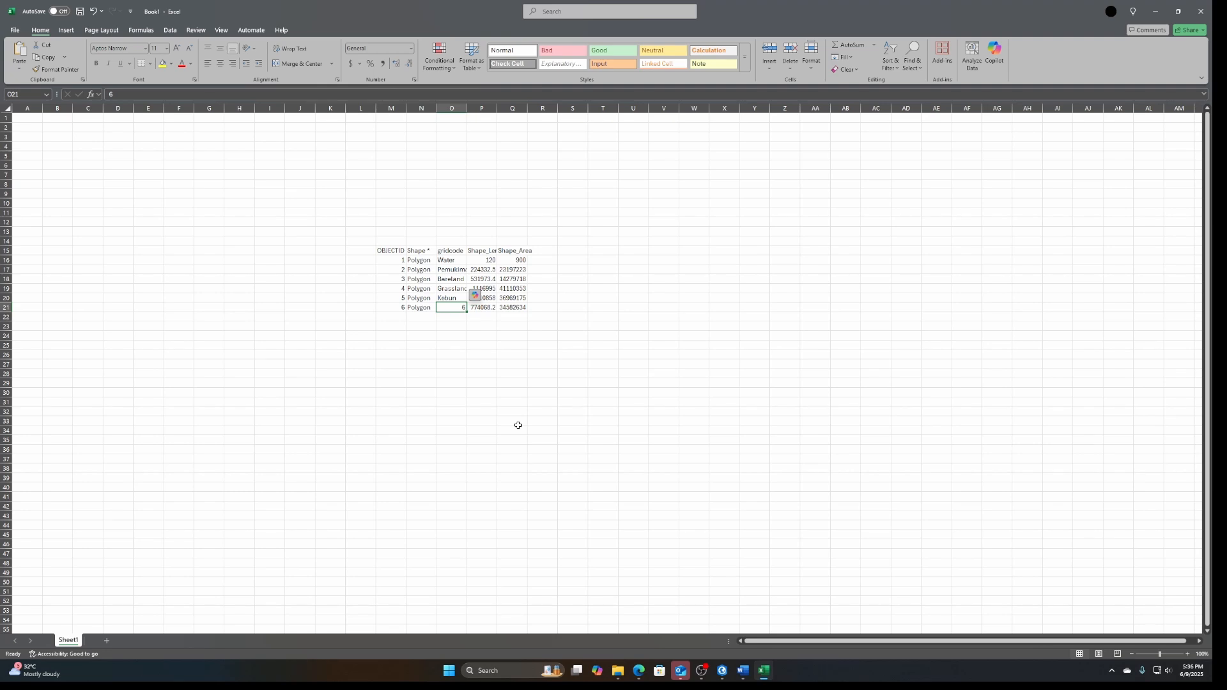
text(Hu)
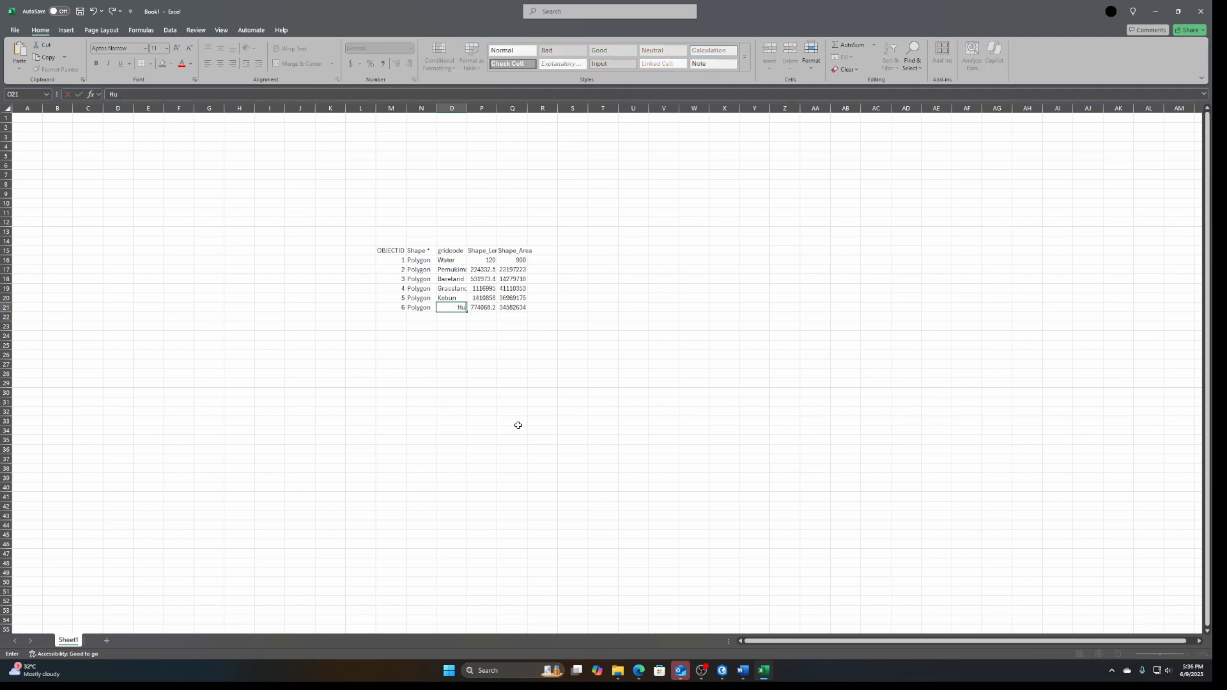
text(tan)
key(Return)
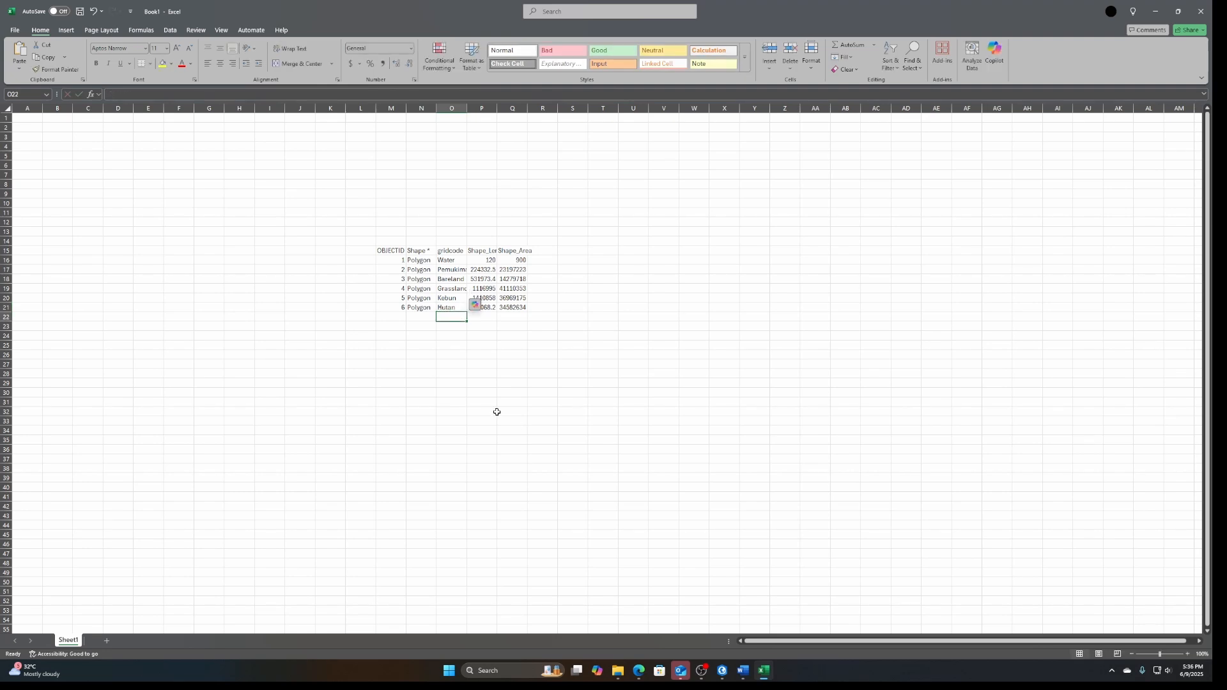
Delete the OBJECTID, Shape and Shape_Length columns and autofit the gridcode and Shape_Area columns
drag(409, 108, 390, 108)
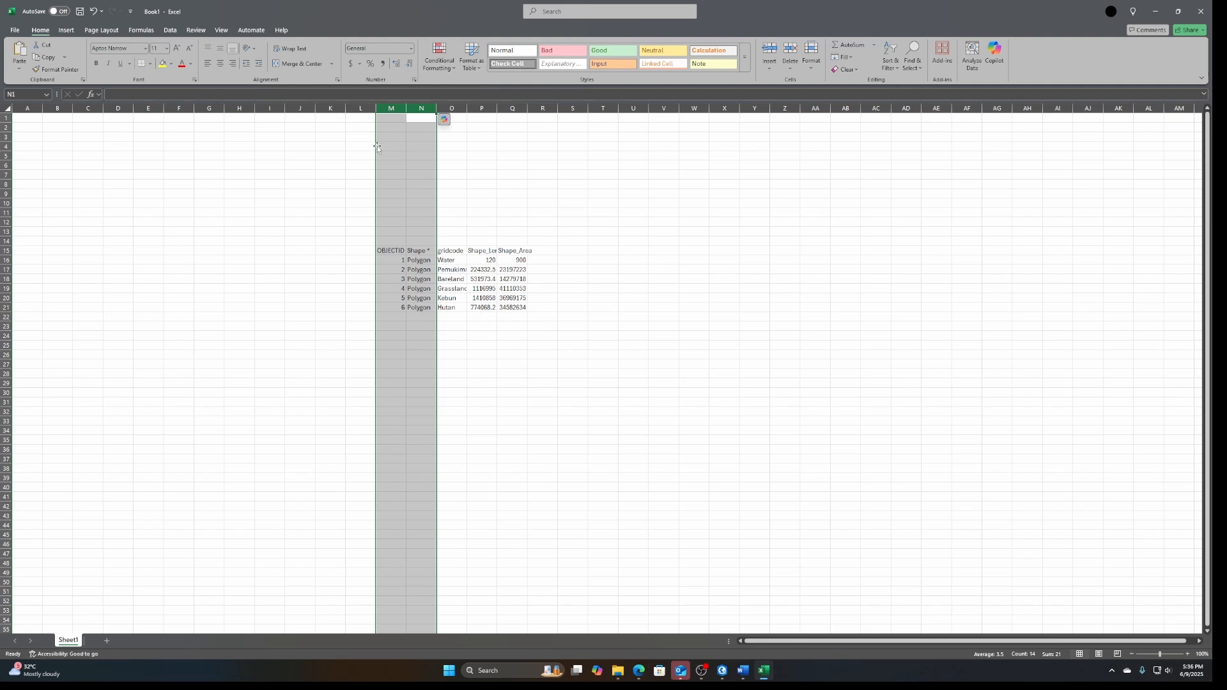
right_click(392, 160)
click(417, 278)
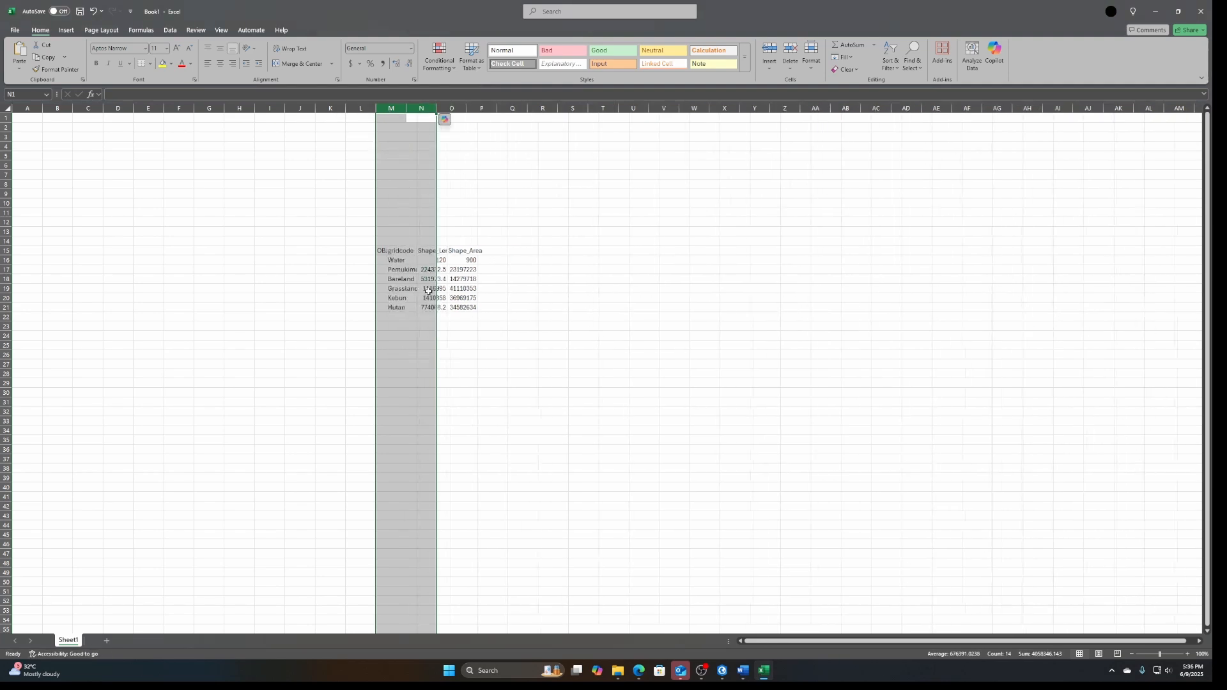
click(423, 108)
right_click(423, 109)
click(489, 224)
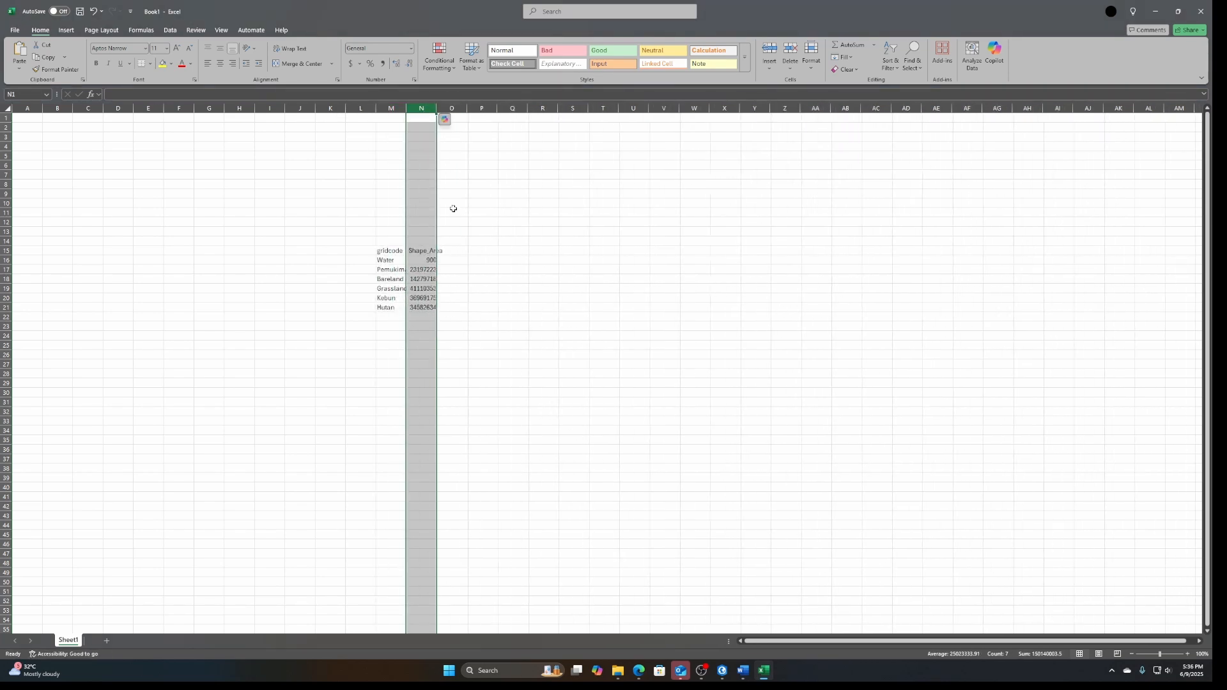
double_click(406, 108)
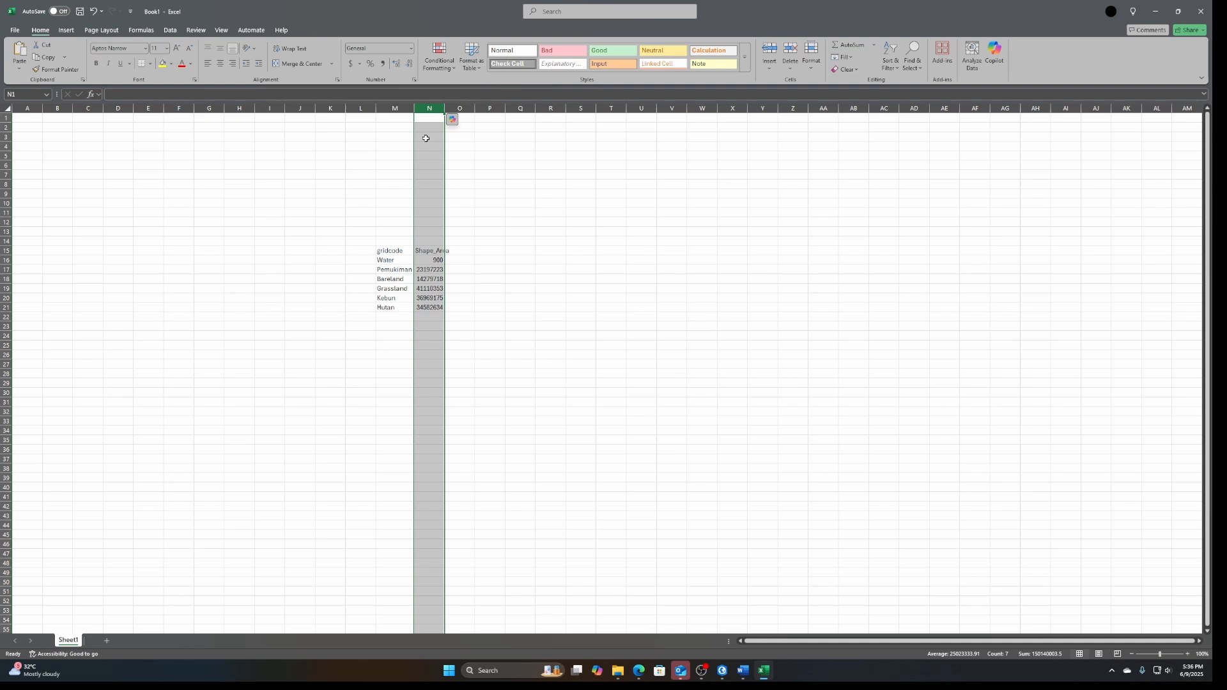
double_click(444, 108)
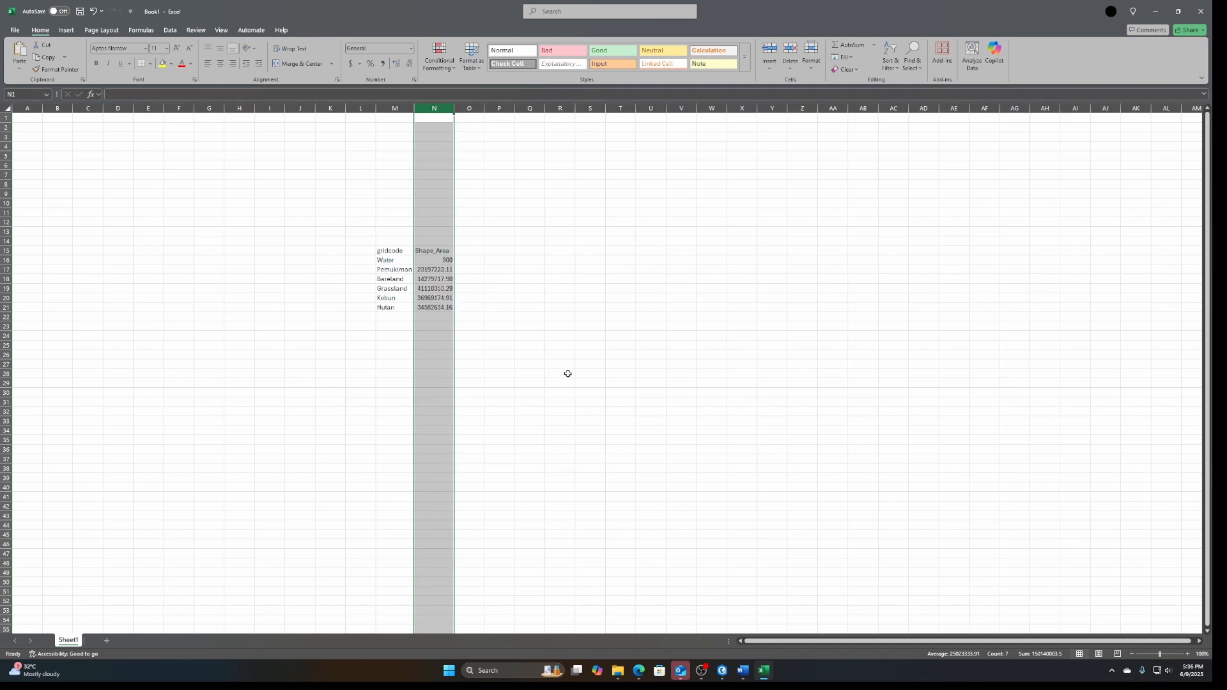
Total the six Shape_Area values with a SUM formula in cell N23
click(435, 323)
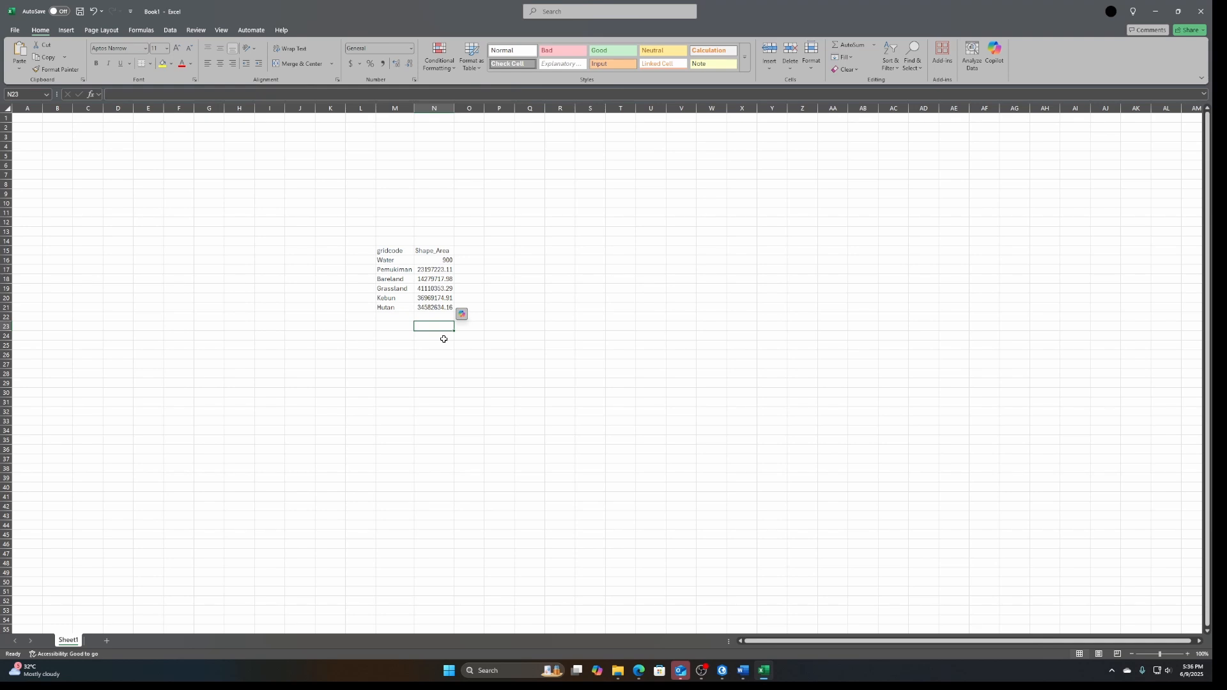
text(+sum()
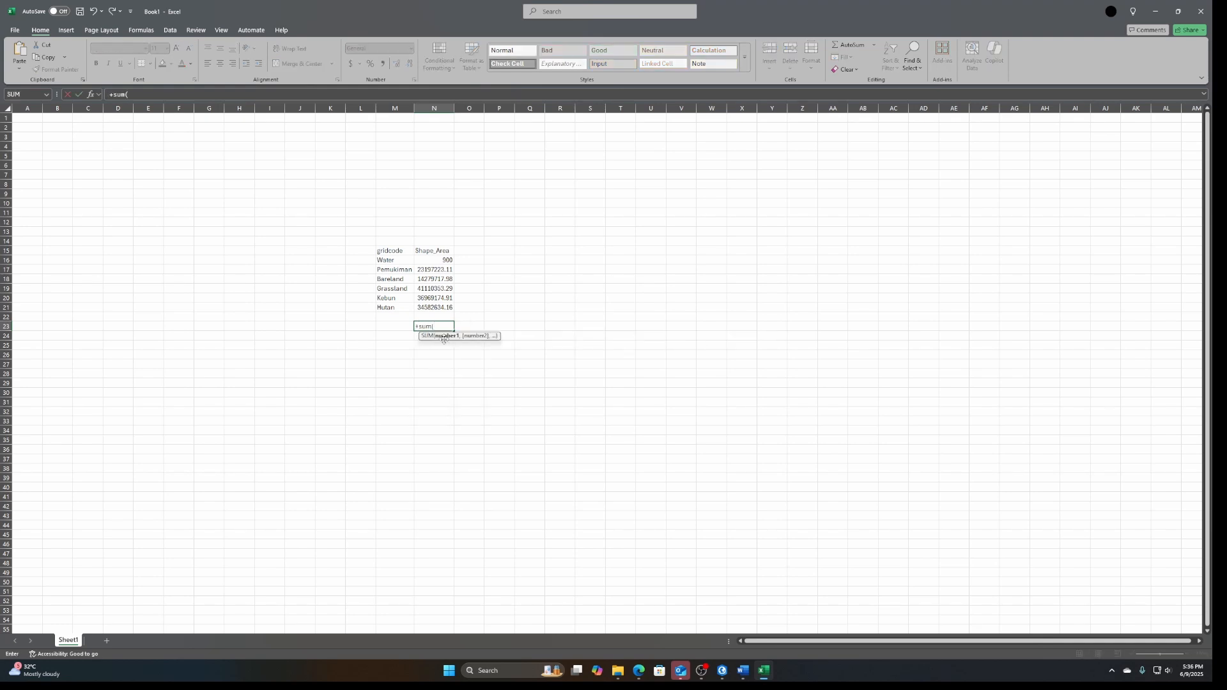
key(Up)
key(Up)
key(ctrl+shift+Up)
key(shift+Down)
key(Return)
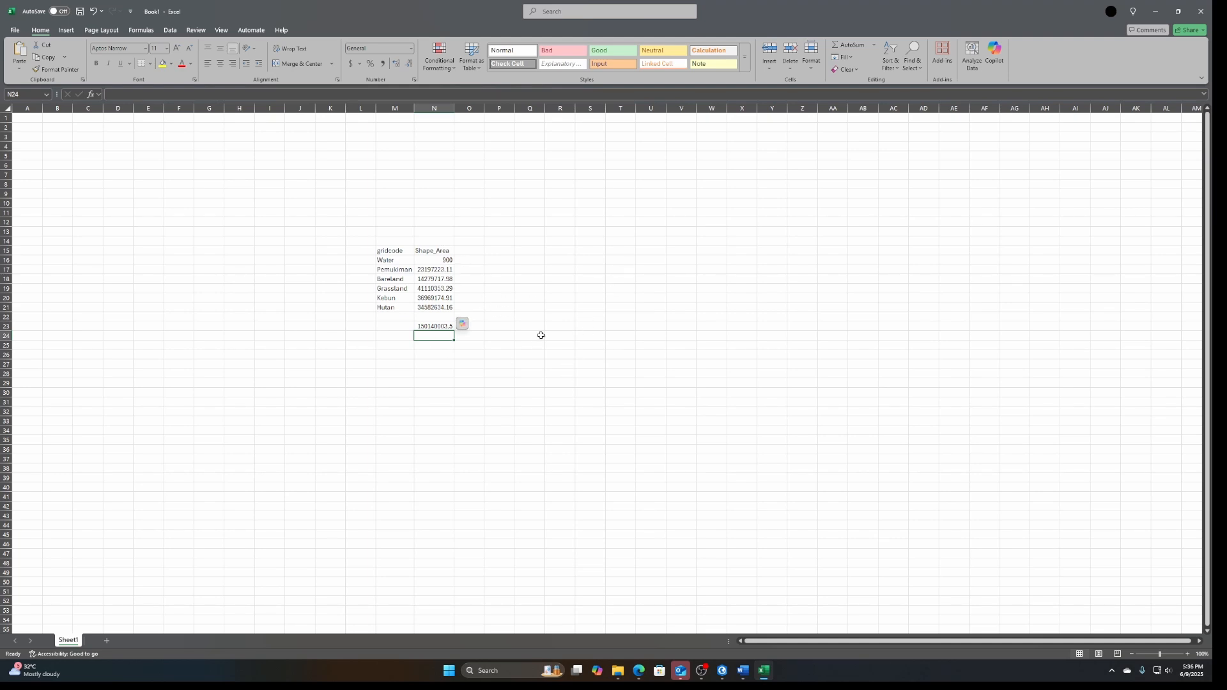
Insert a 2-D pie chart of the six Shape_Area values in N16:N21
drag(447, 260, 441, 308)
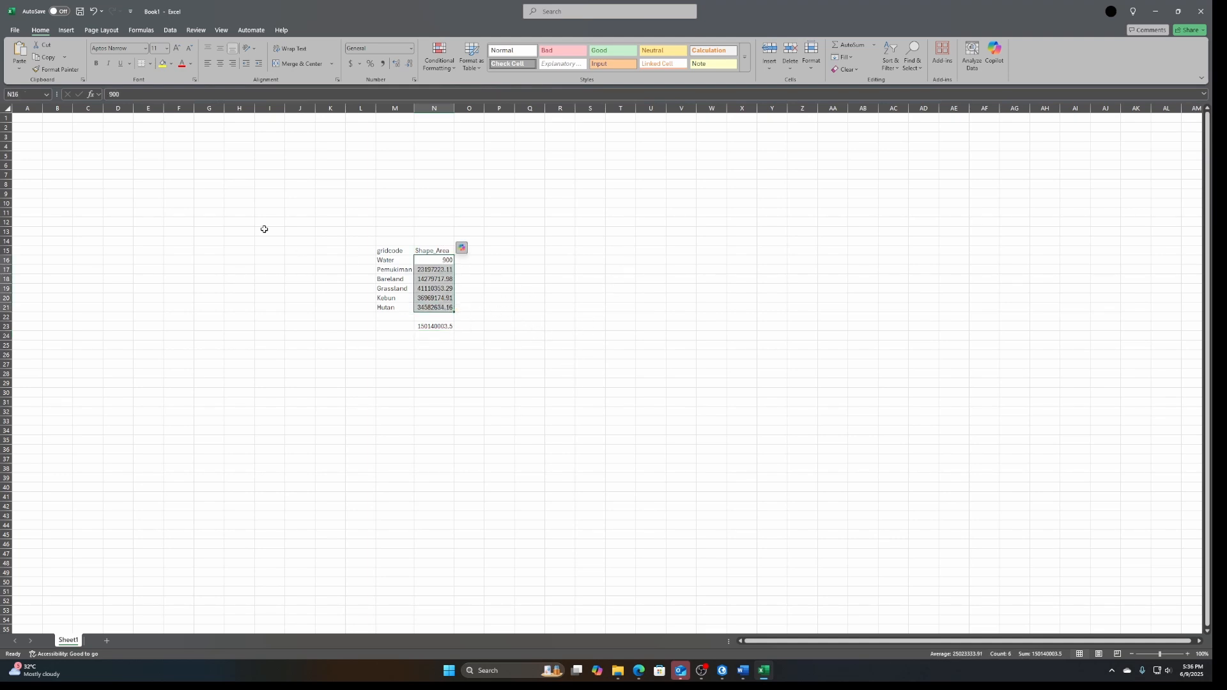
click(66, 30)
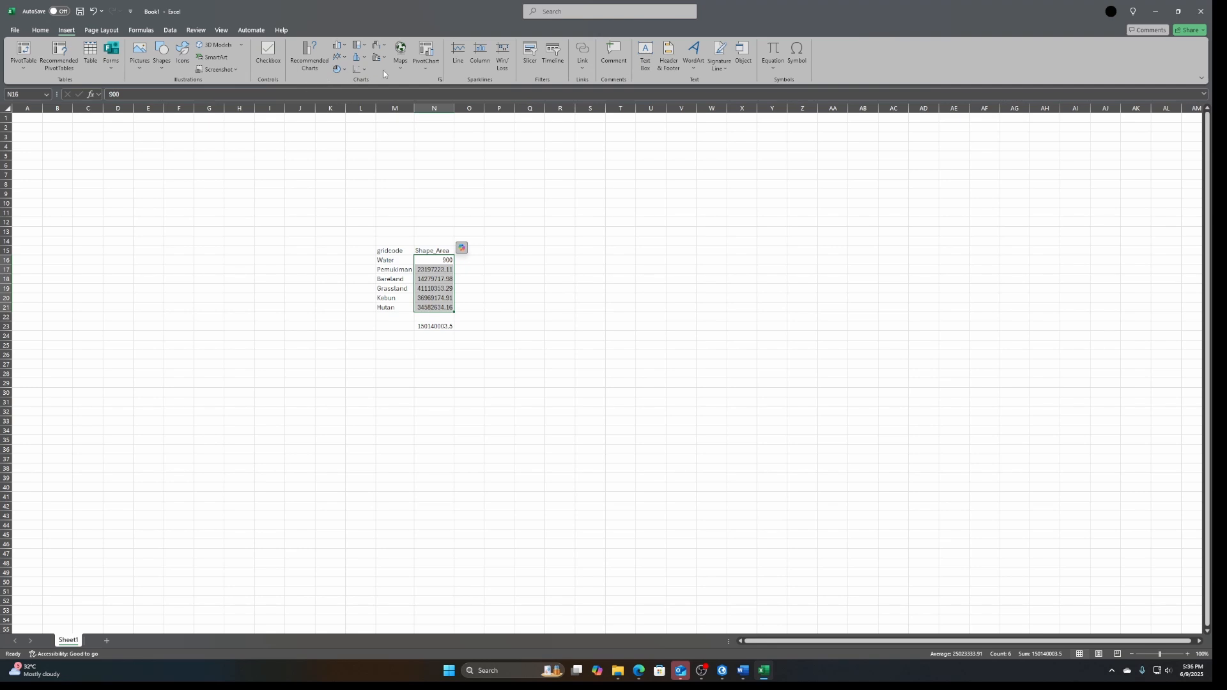
click(337, 69)
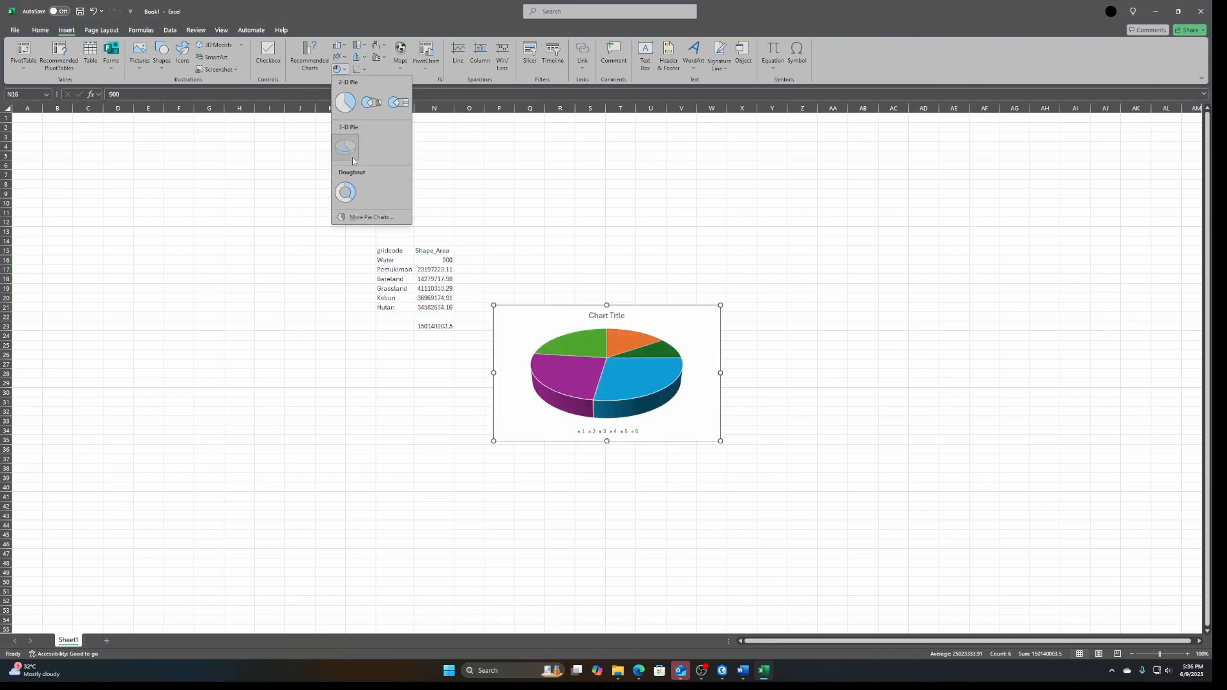
click(345, 102)
Set the pie chart's category labels to the class names in M16:M21
right_click(673, 334)
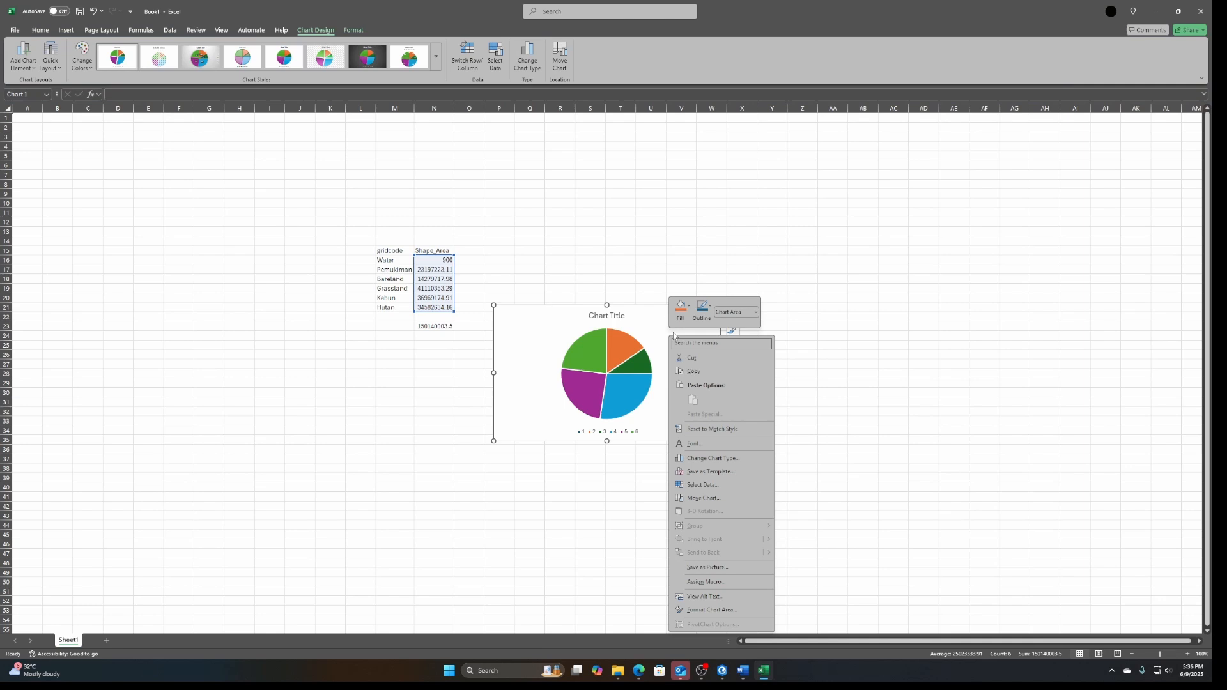
click(703, 485)
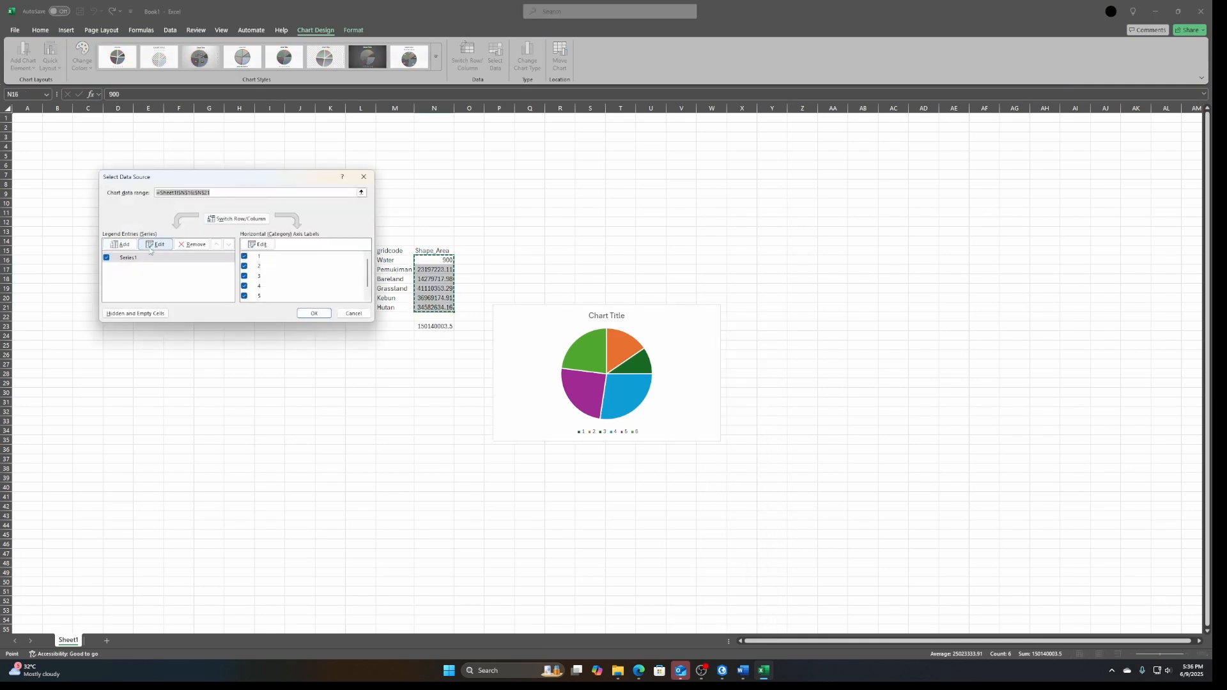
click(258, 244)
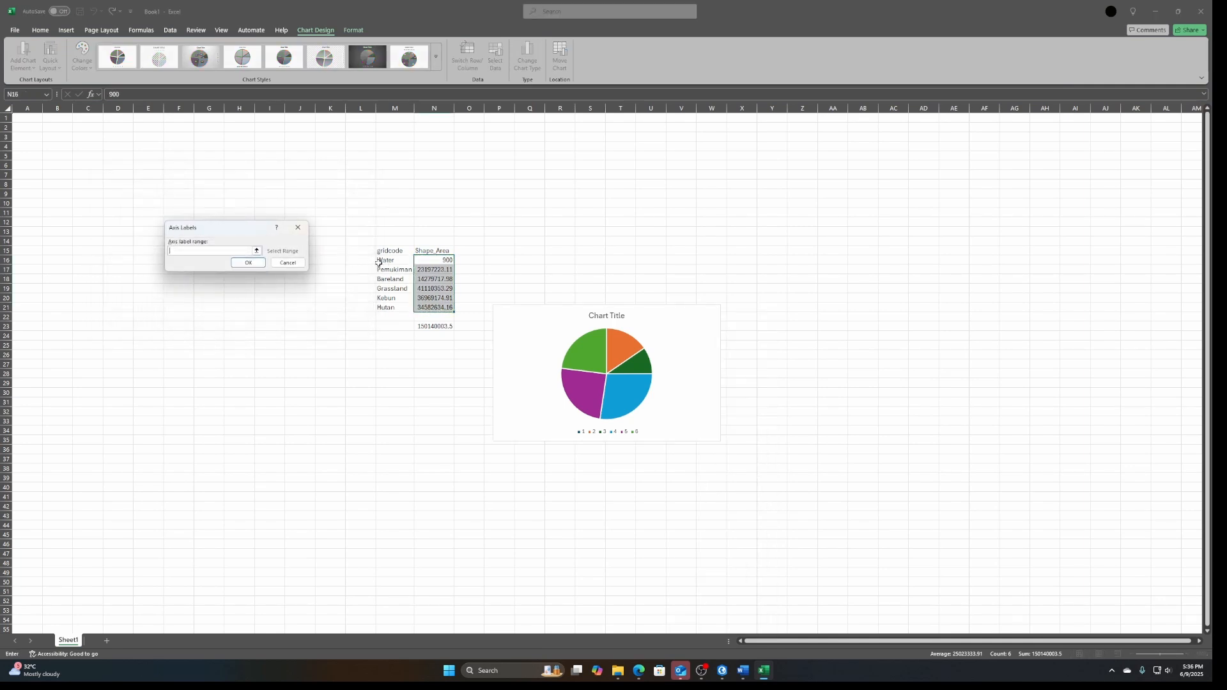
click(256, 251)
drag(383, 261, 388, 304)
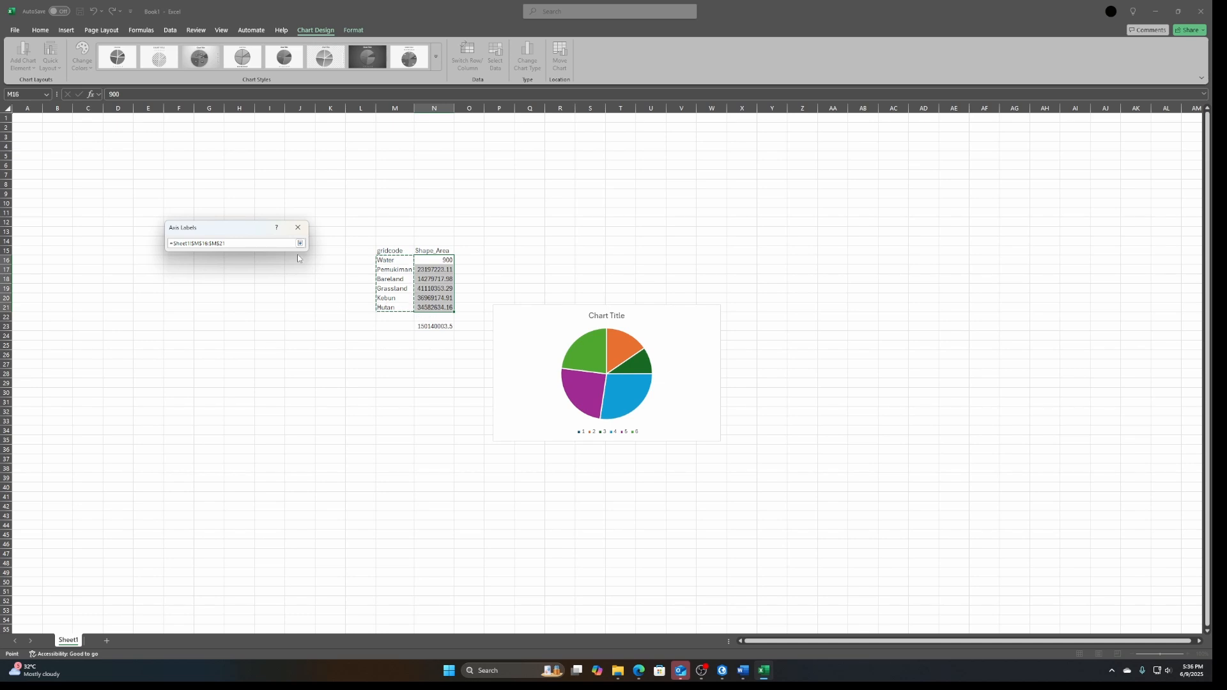
click(300, 242)
click(252, 267)
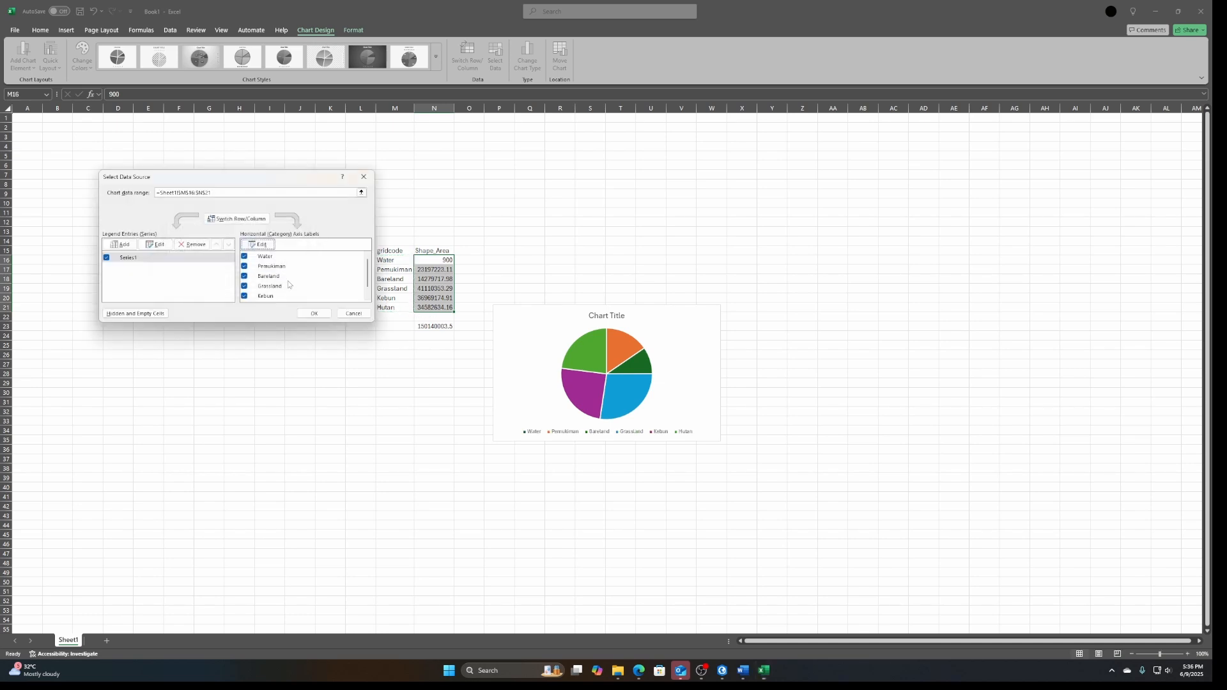
click(314, 314)
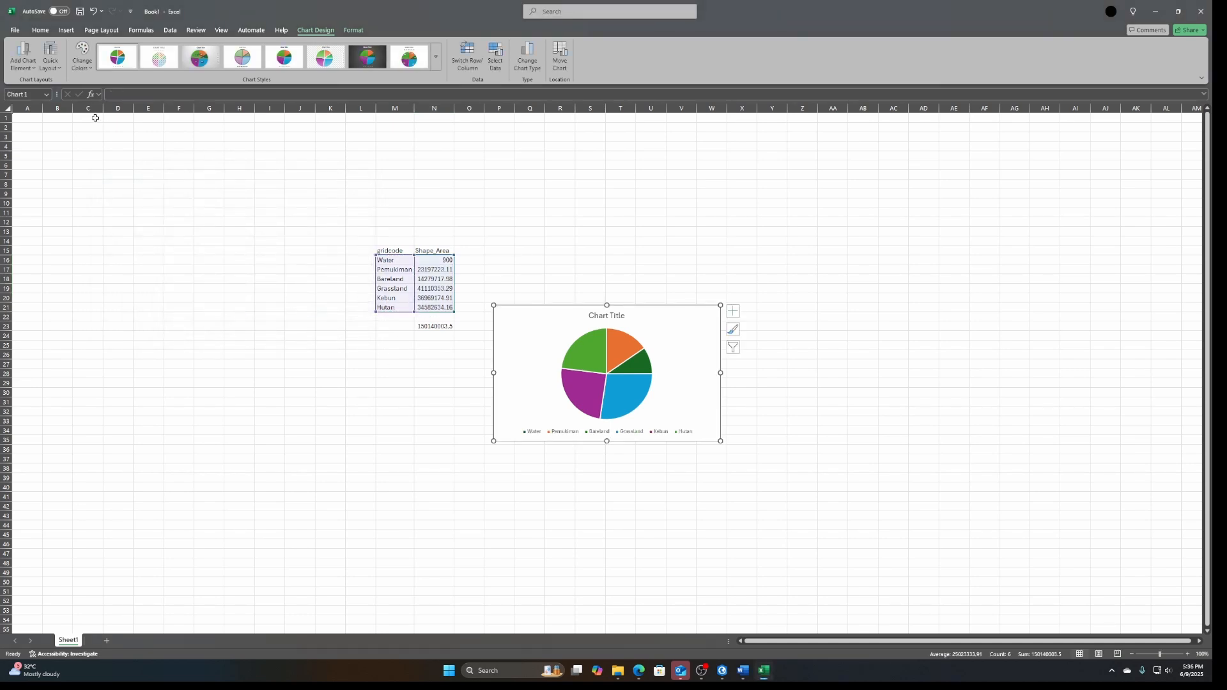
click(20, 69)
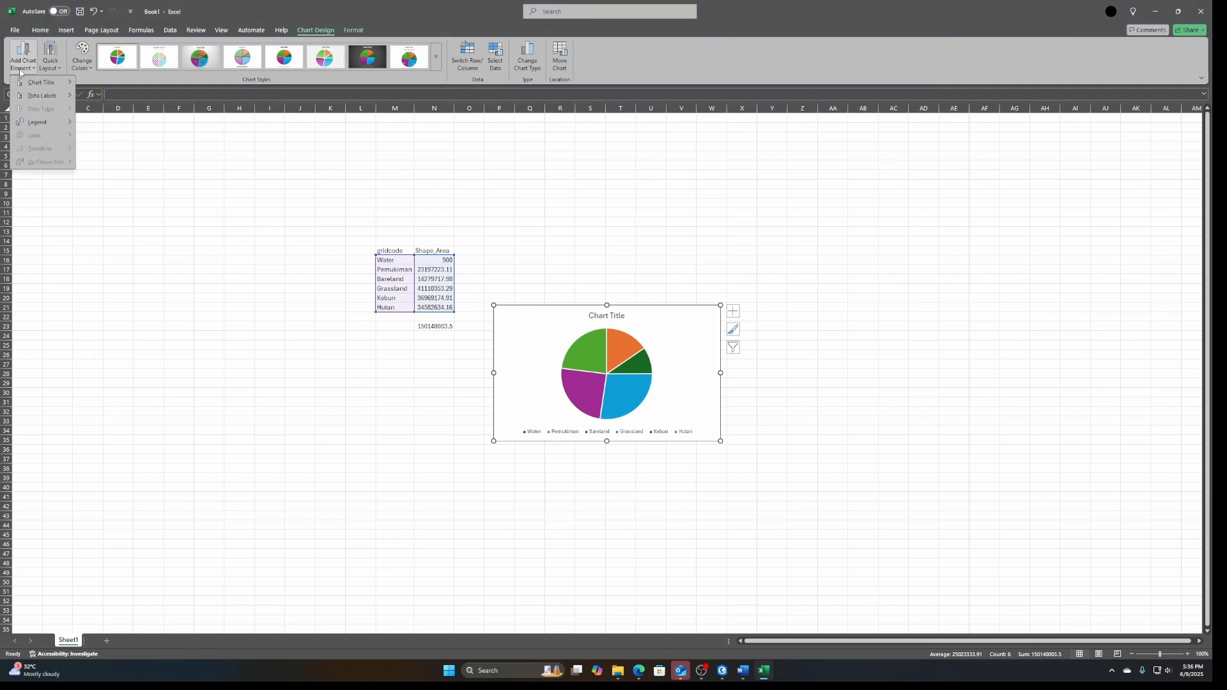
mouse_move(38, 101)
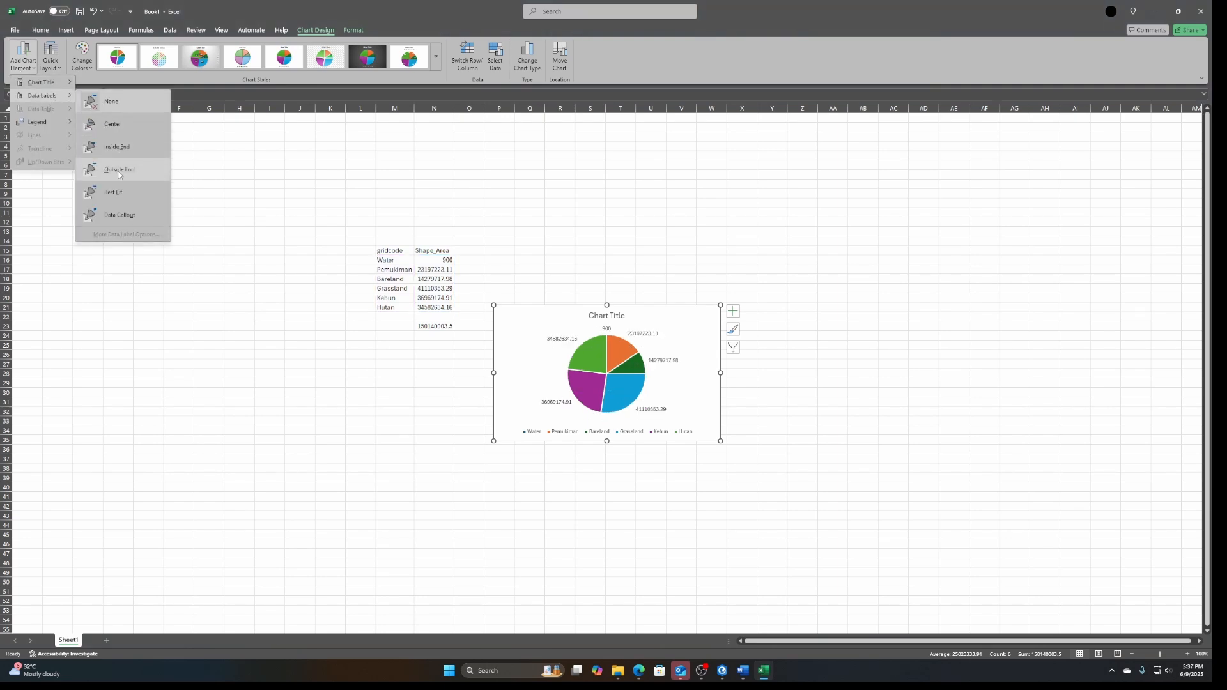
click(313, 34)
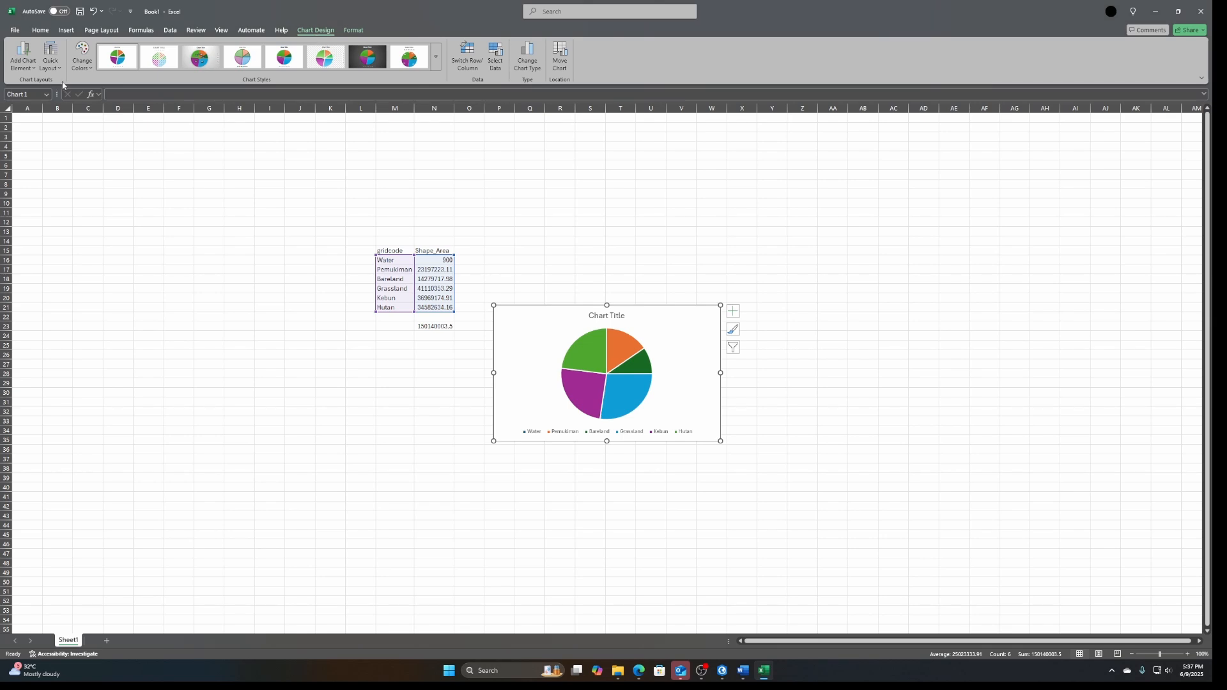
Apply the pie chart layout with a title, percentage labels and side legend, and enlarge the chart to about column X, row 39
click(50, 64)
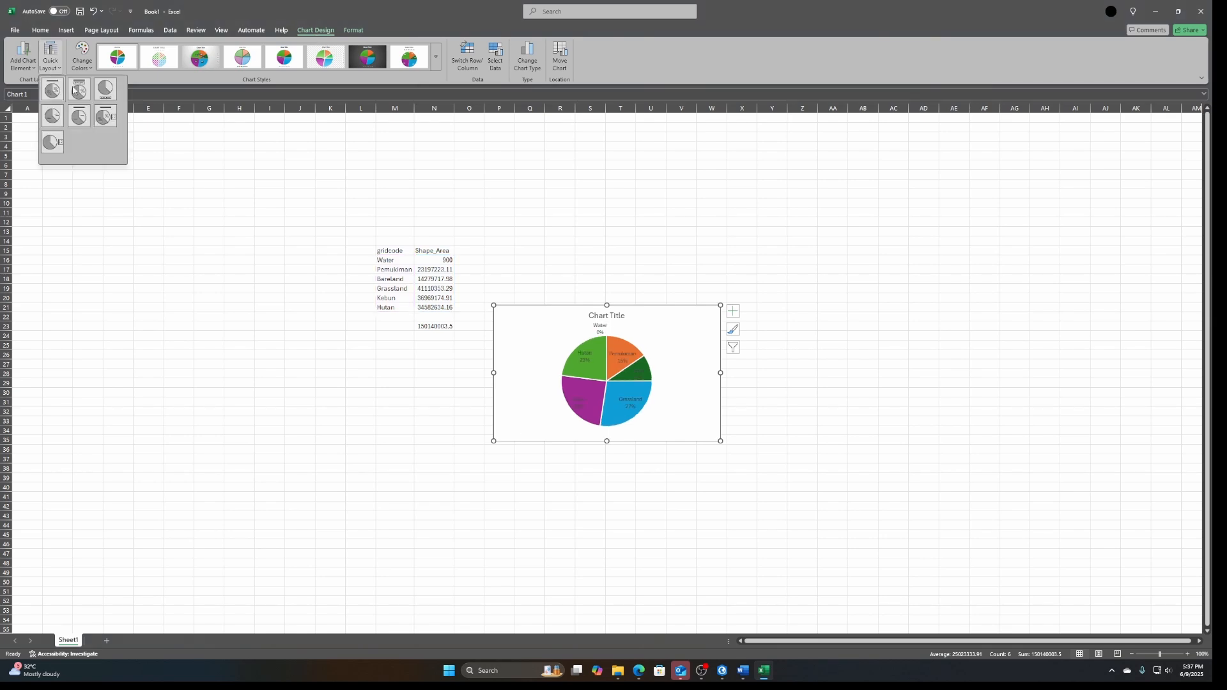
click(106, 116)
click(735, 554)
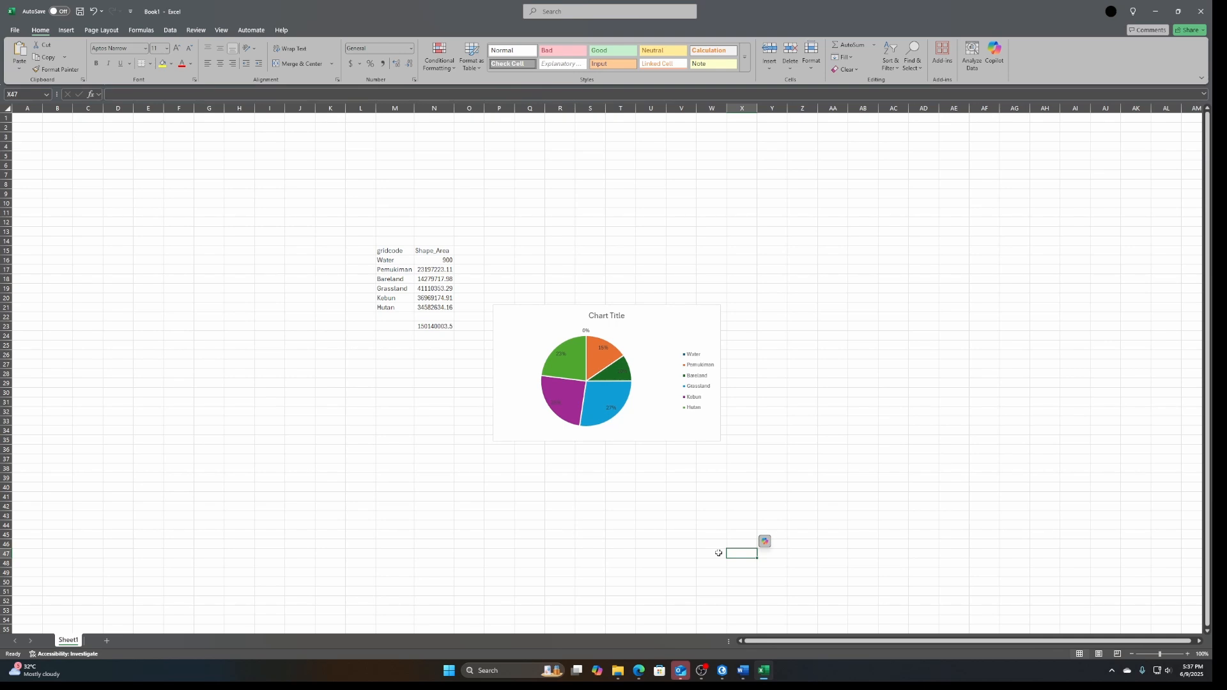
click(667, 351)
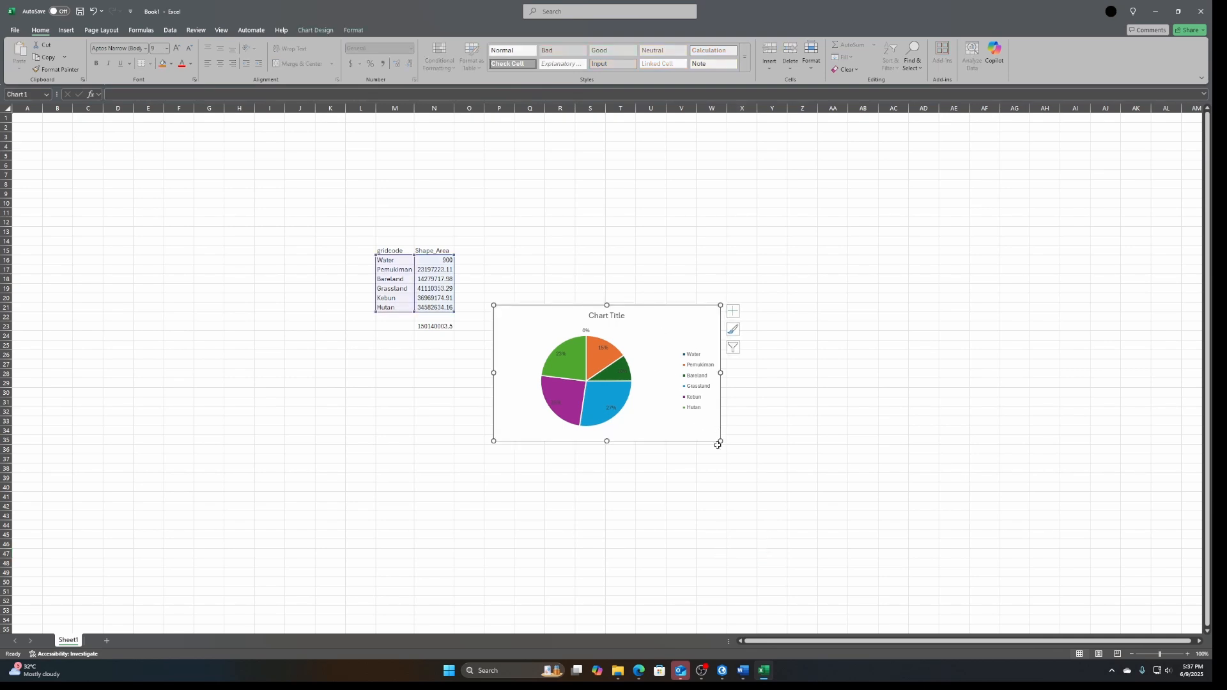
drag(717, 445, 749, 484)
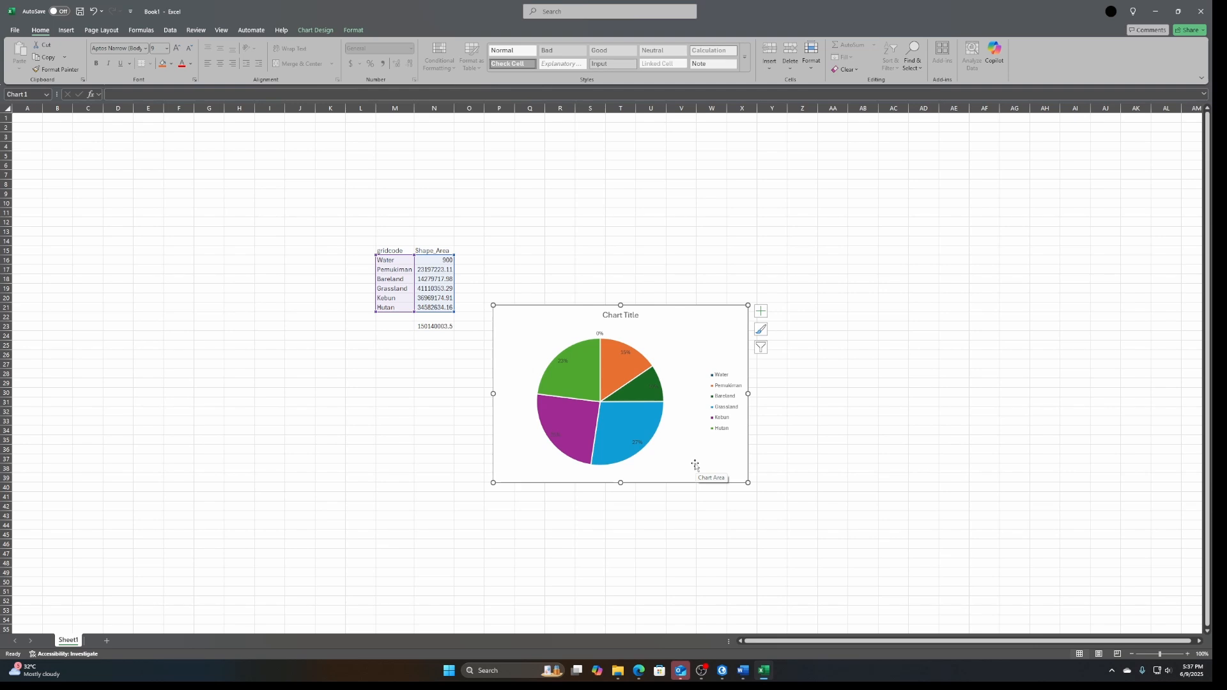